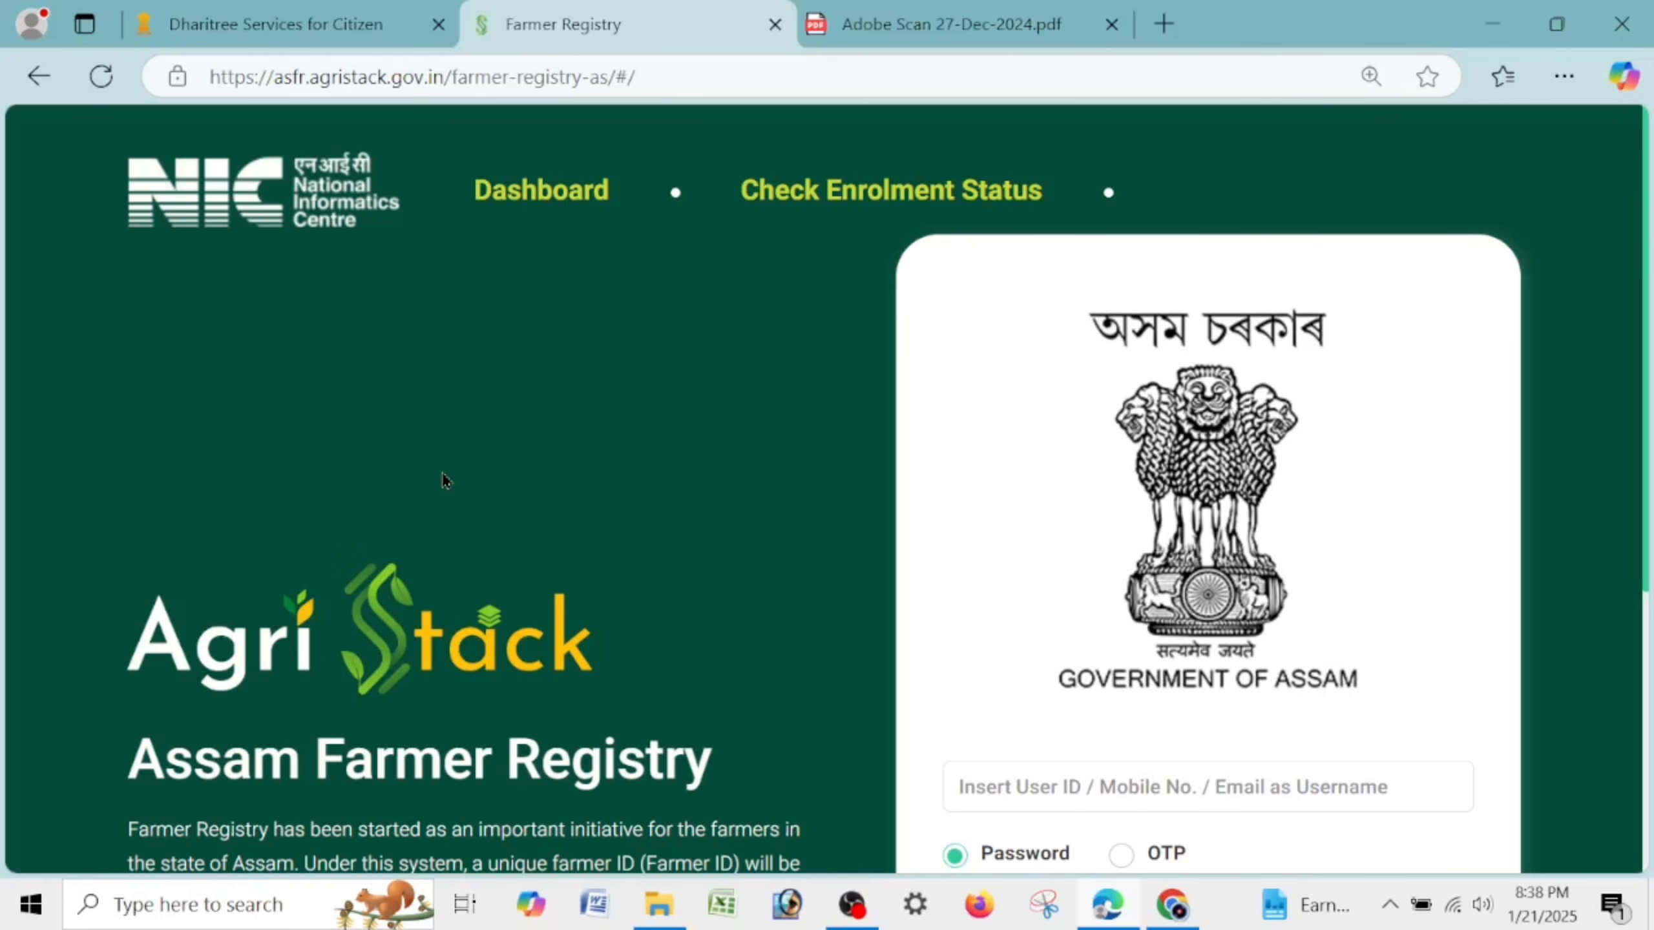
Scroll to the login form and leave the username field empty to raise its required-field warning.
{"action": "scroll", "coordinate": [550, 436], "scroll_direction": "down", "scroll_amount": 5}
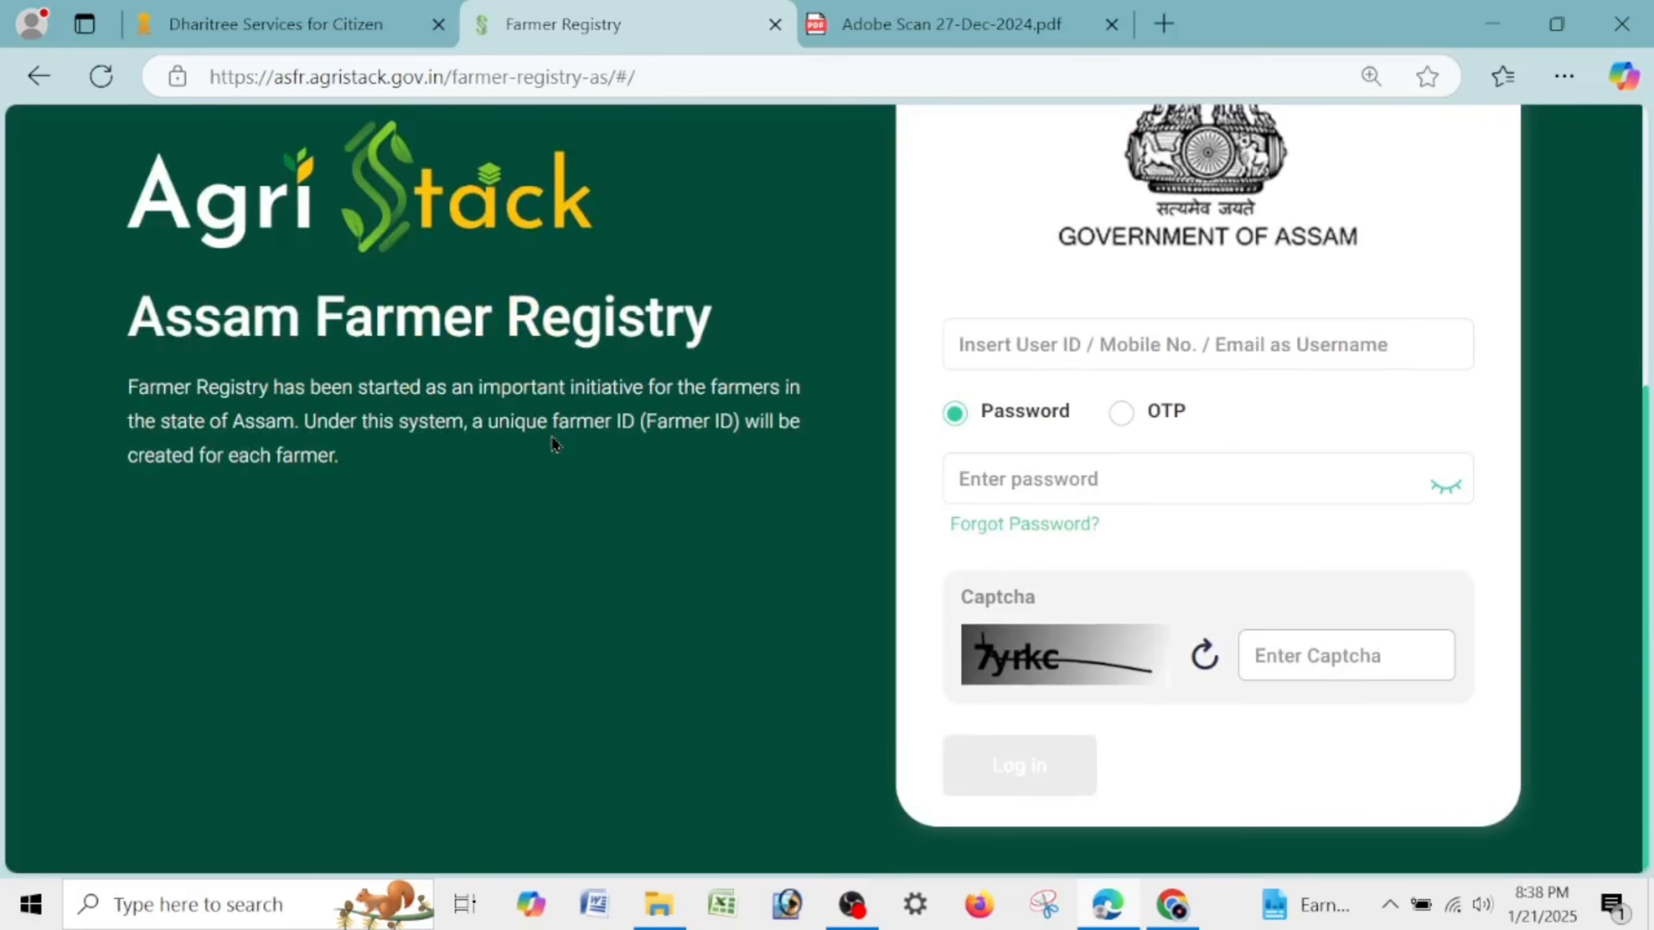
{"action": "scroll", "coordinate": [551, 436], "scroll_direction": "up", "scroll_amount": 5}
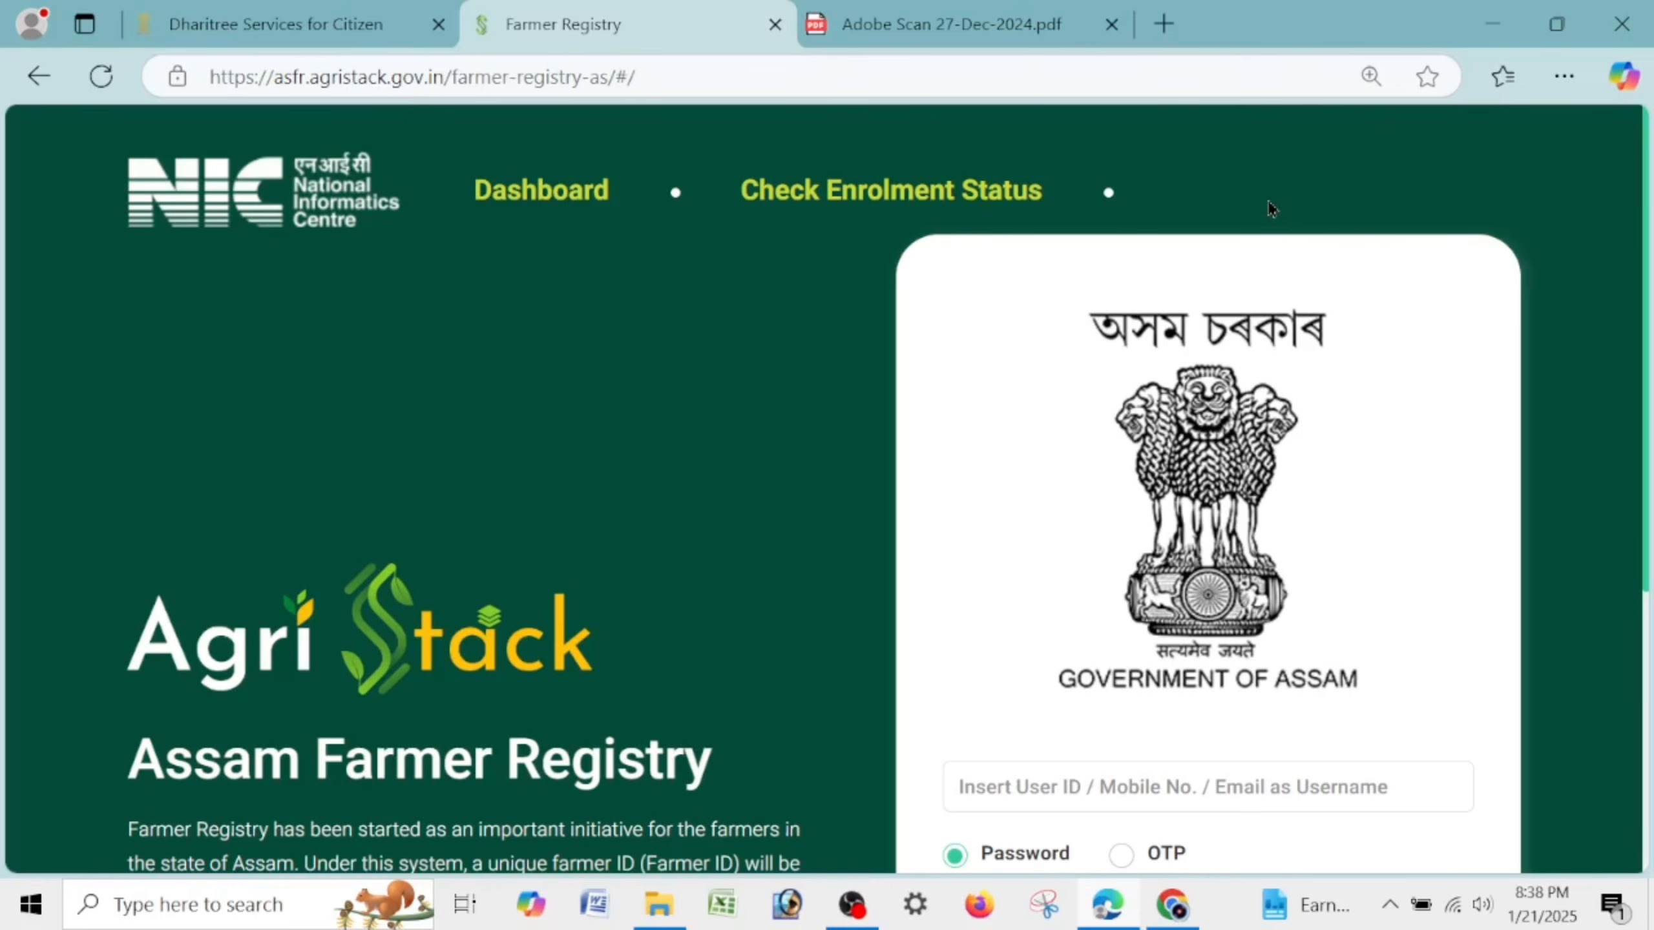
{"action": "scroll", "coordinate": [1266, 197], "scroll_direction": "down", "scroll_amount": 5}
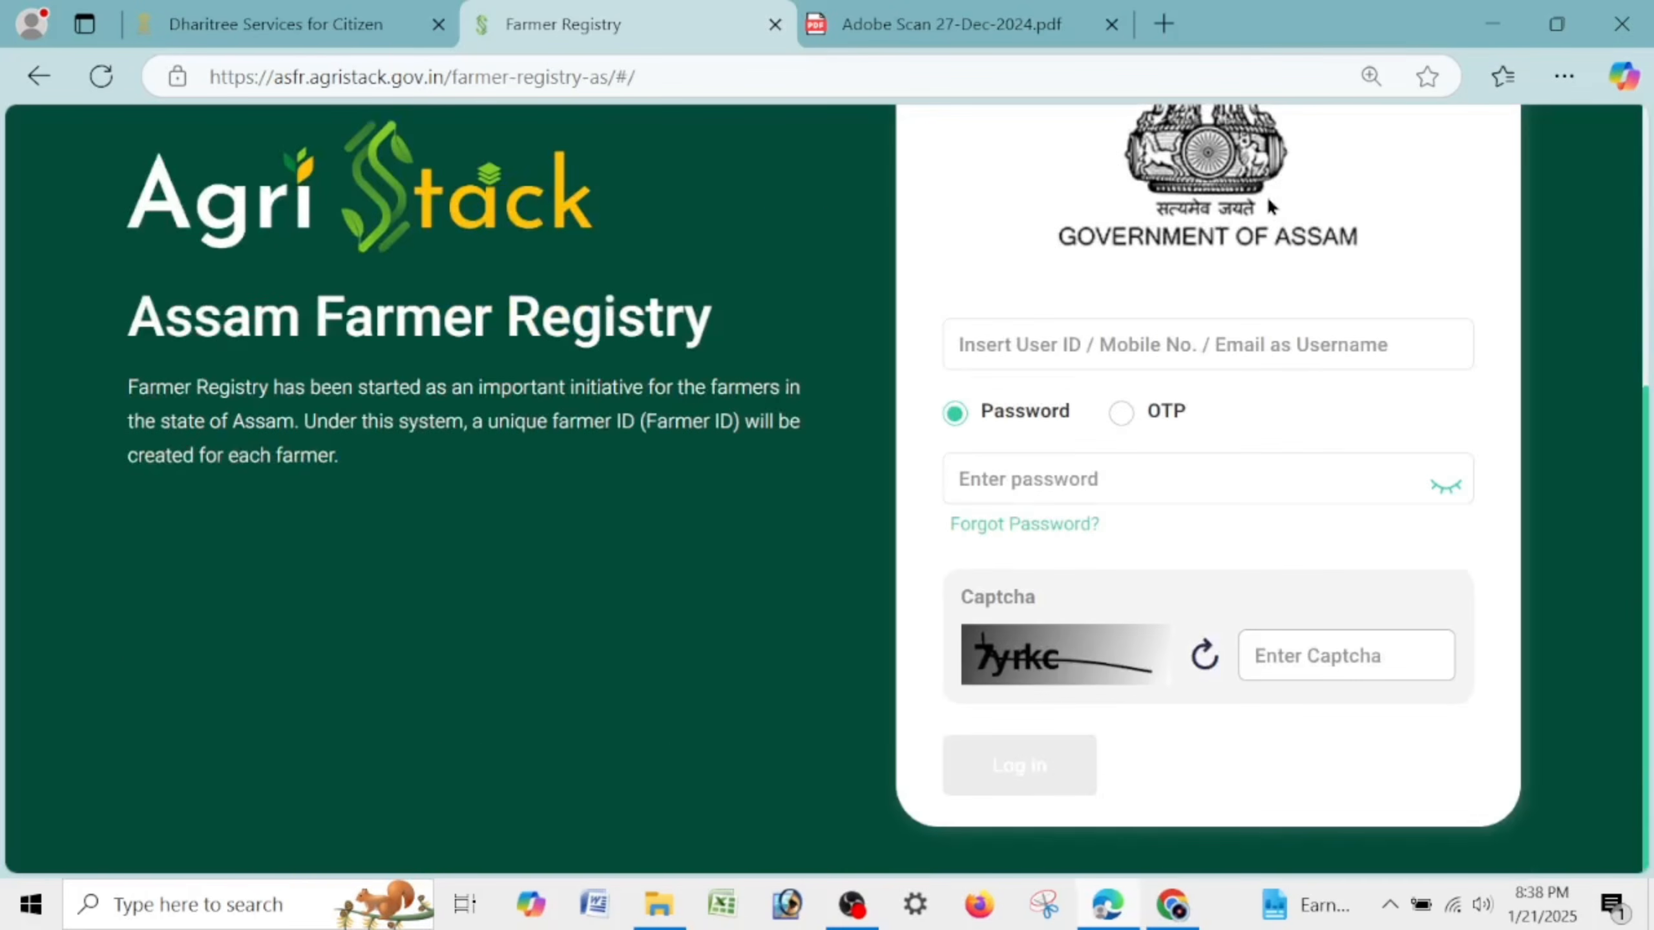
{"action": "left_click", "coordinate": [1351, 360]}
{"action": "left_click", "coordinate": [1273, 483]}
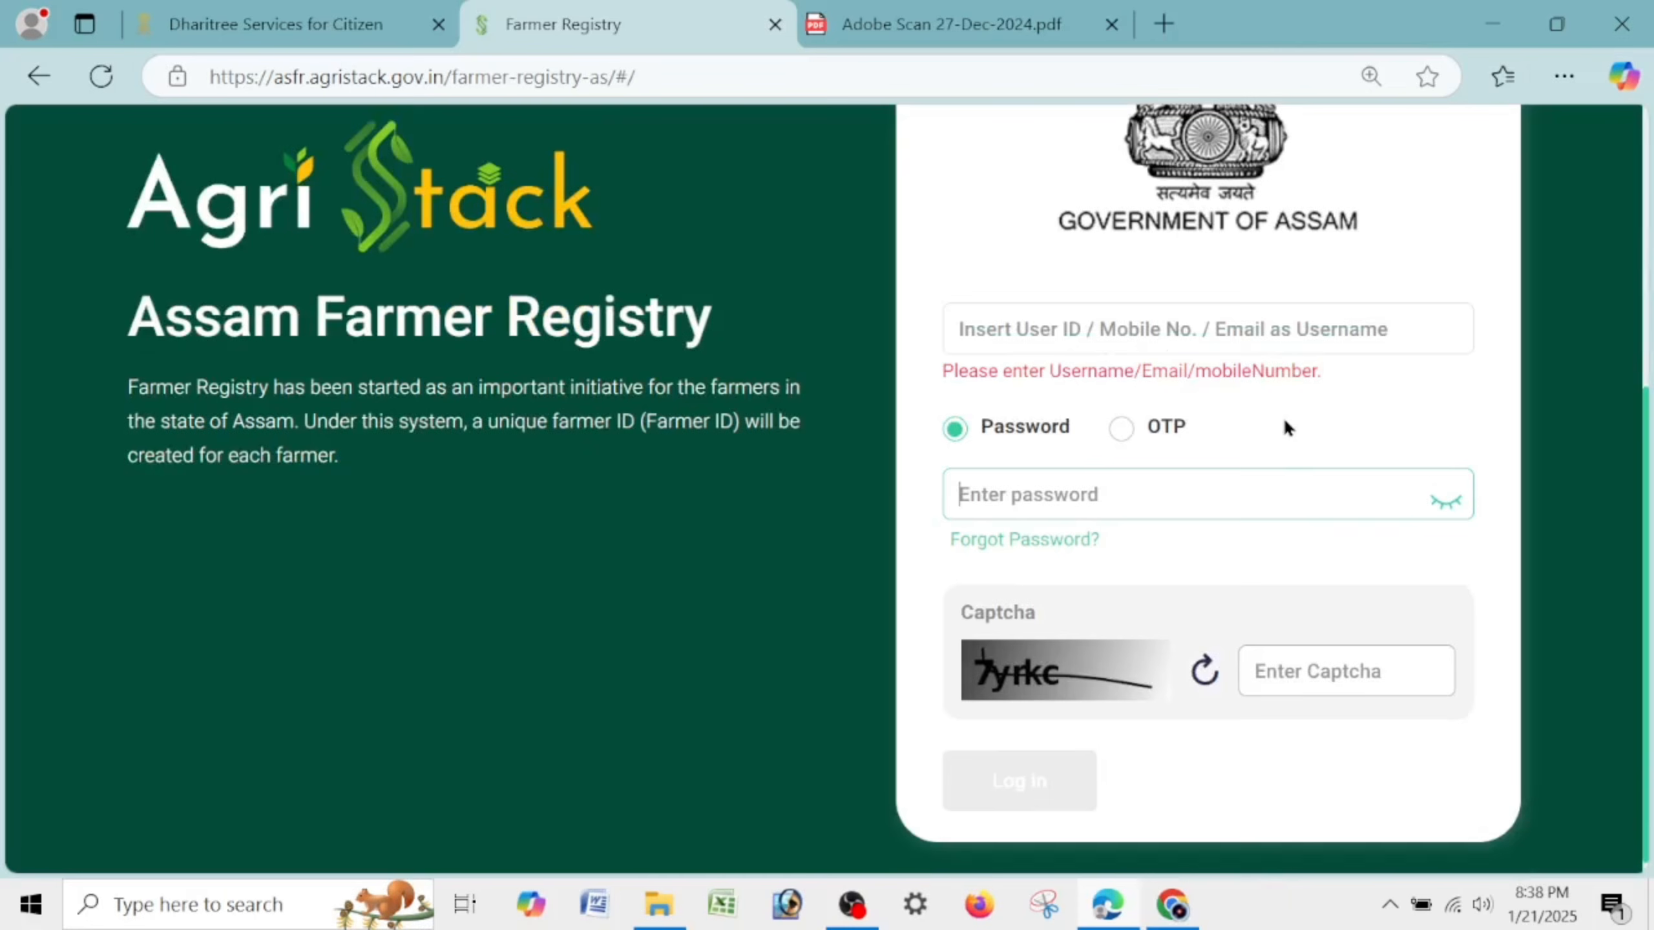
{"action": "left_click", "coordinate": [1276, 328]}
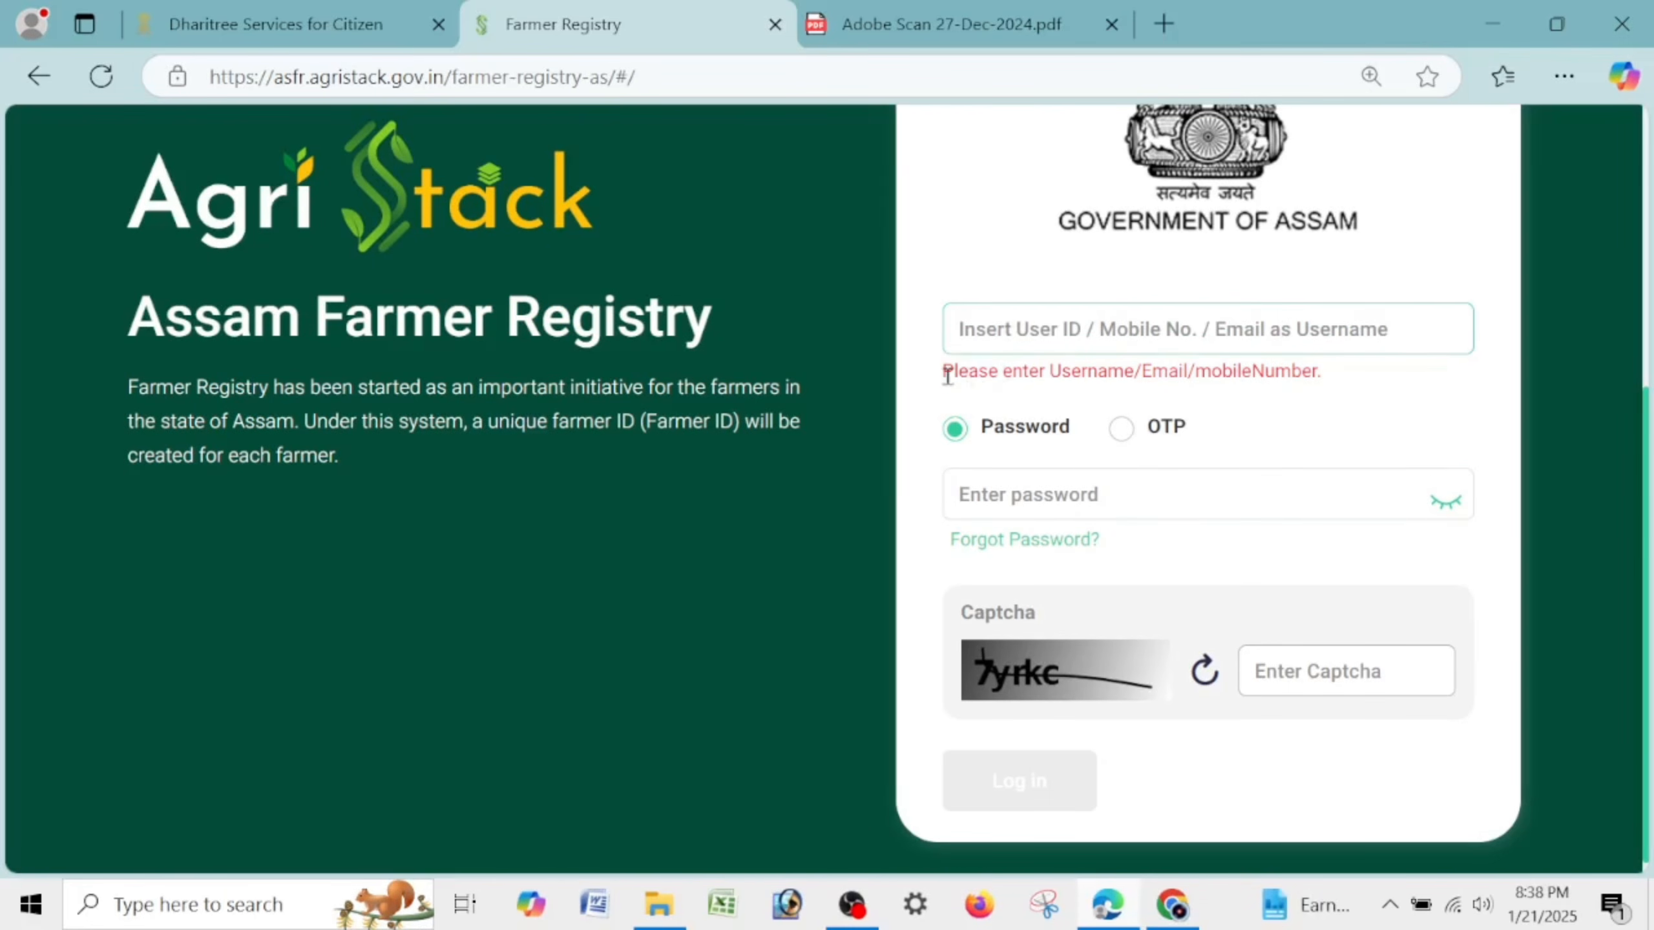
{"action": "left_click_drag", "start_coordinate": [947, 376], "coordinate": [1358, 407]}
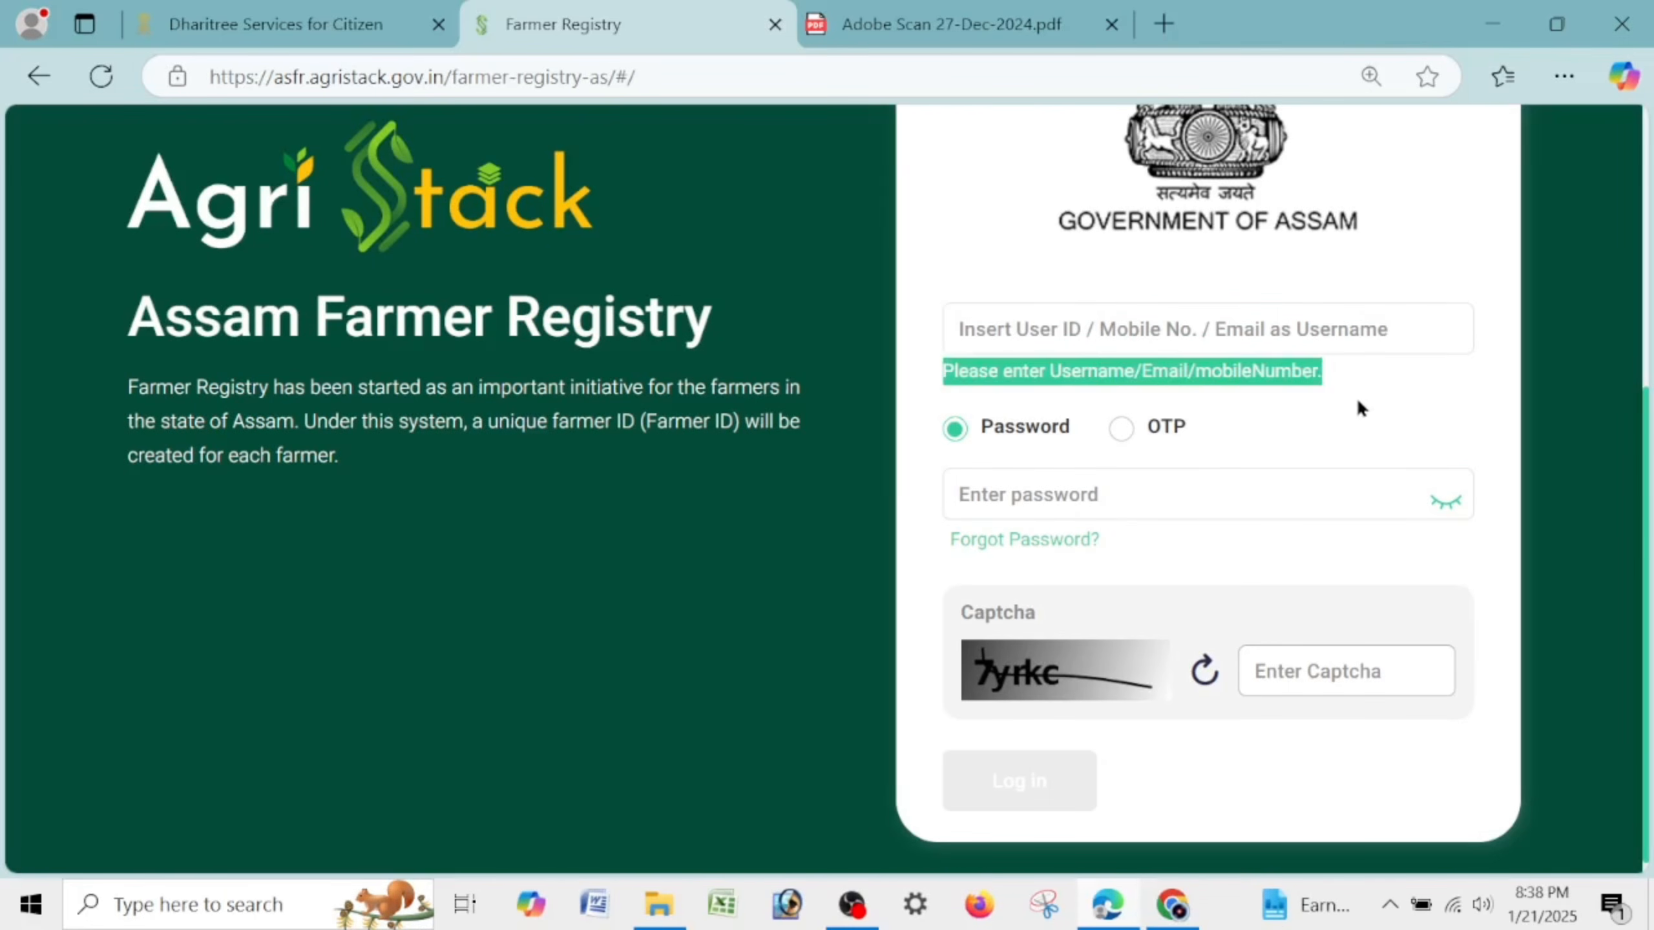
{"action": "left_click", "coordinate": [1167, 326]}
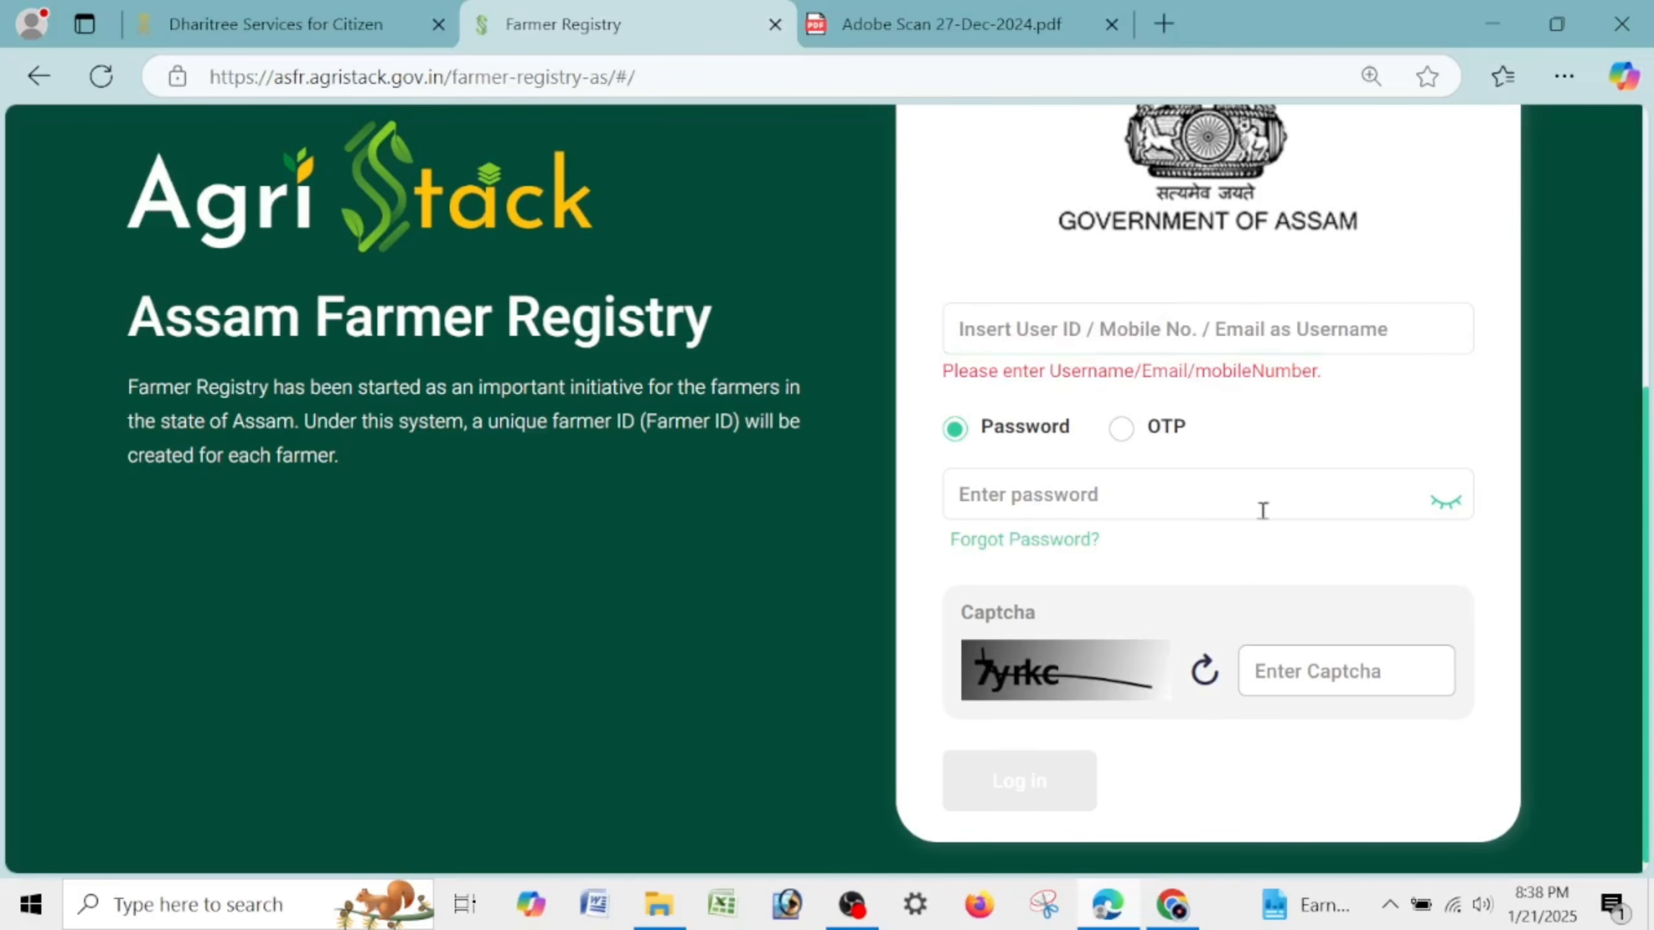
Bring up the Adobe Scan 27-Dec-2024 notice PDF and scroll to its required documents list.
{"action": "left_click", "coordinate": [1074, 13]}
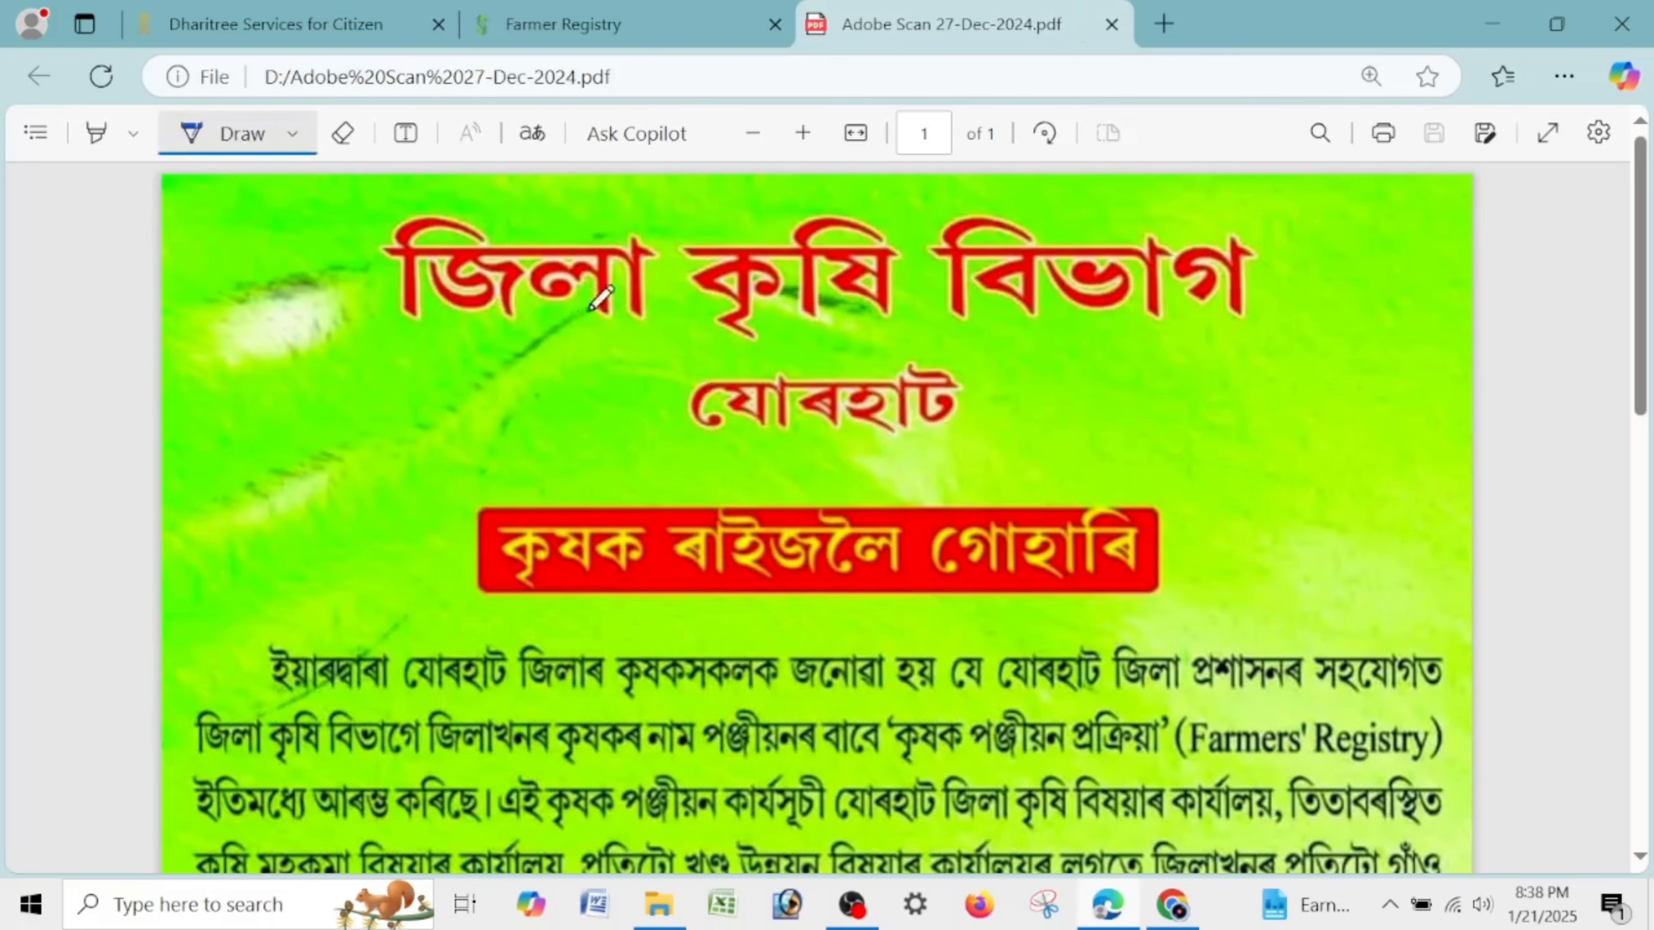
{"action": "scroll", "coordinate": [1146, 433], "scroll_direction": "down", "scroll_amount": 2}
{"action": "scroll", "coordinate": [1146, 433], "scroll_direction": "down", "scroll_amount": 4}
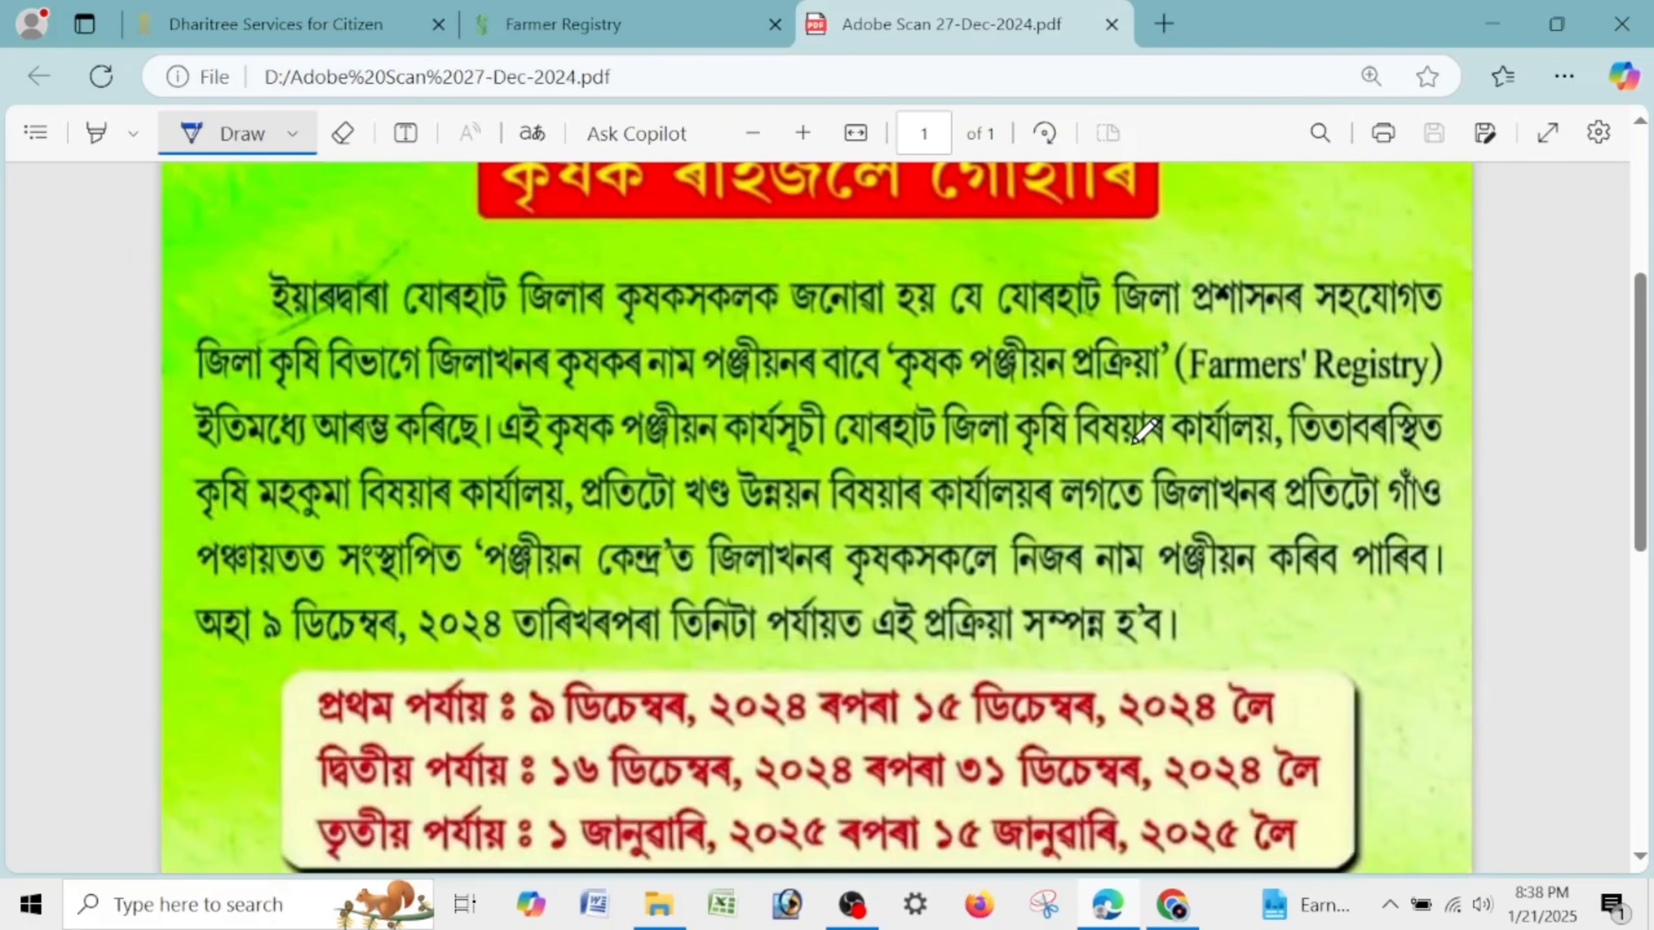
{"action": "scroll", "coordinate": [241, 550], "scroll_direction": "down", "scroll_amount": 6}
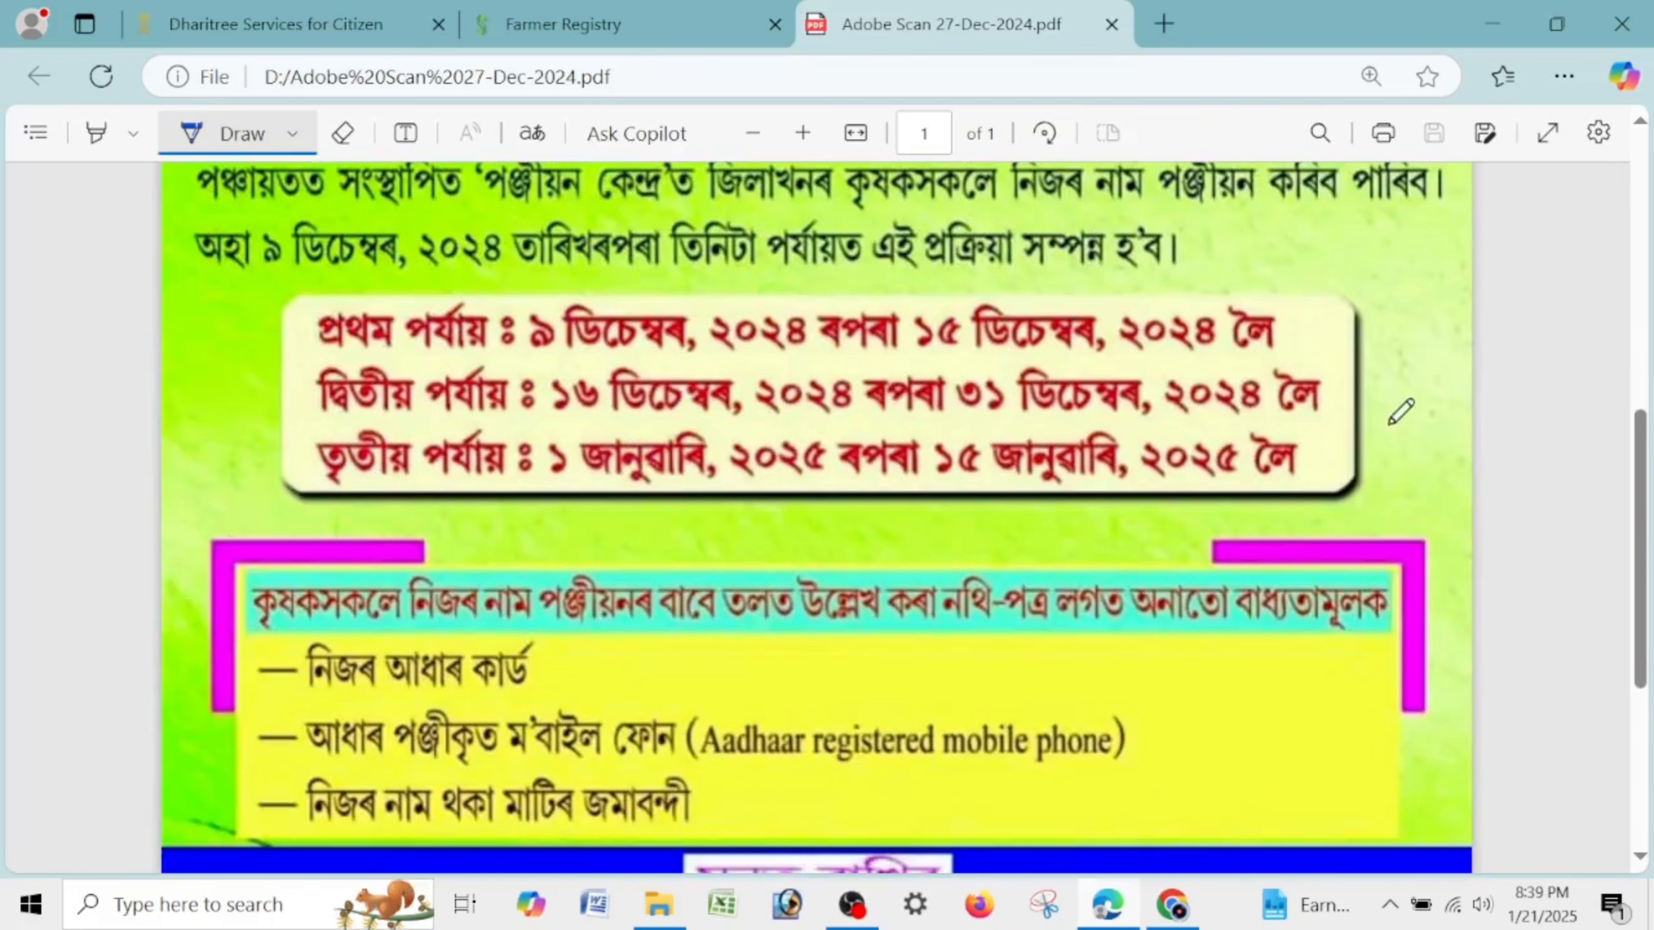
{"action": "scroll", "coordinate": [417, 423], "scroll_direction": "down", "scroll_amount": 6}
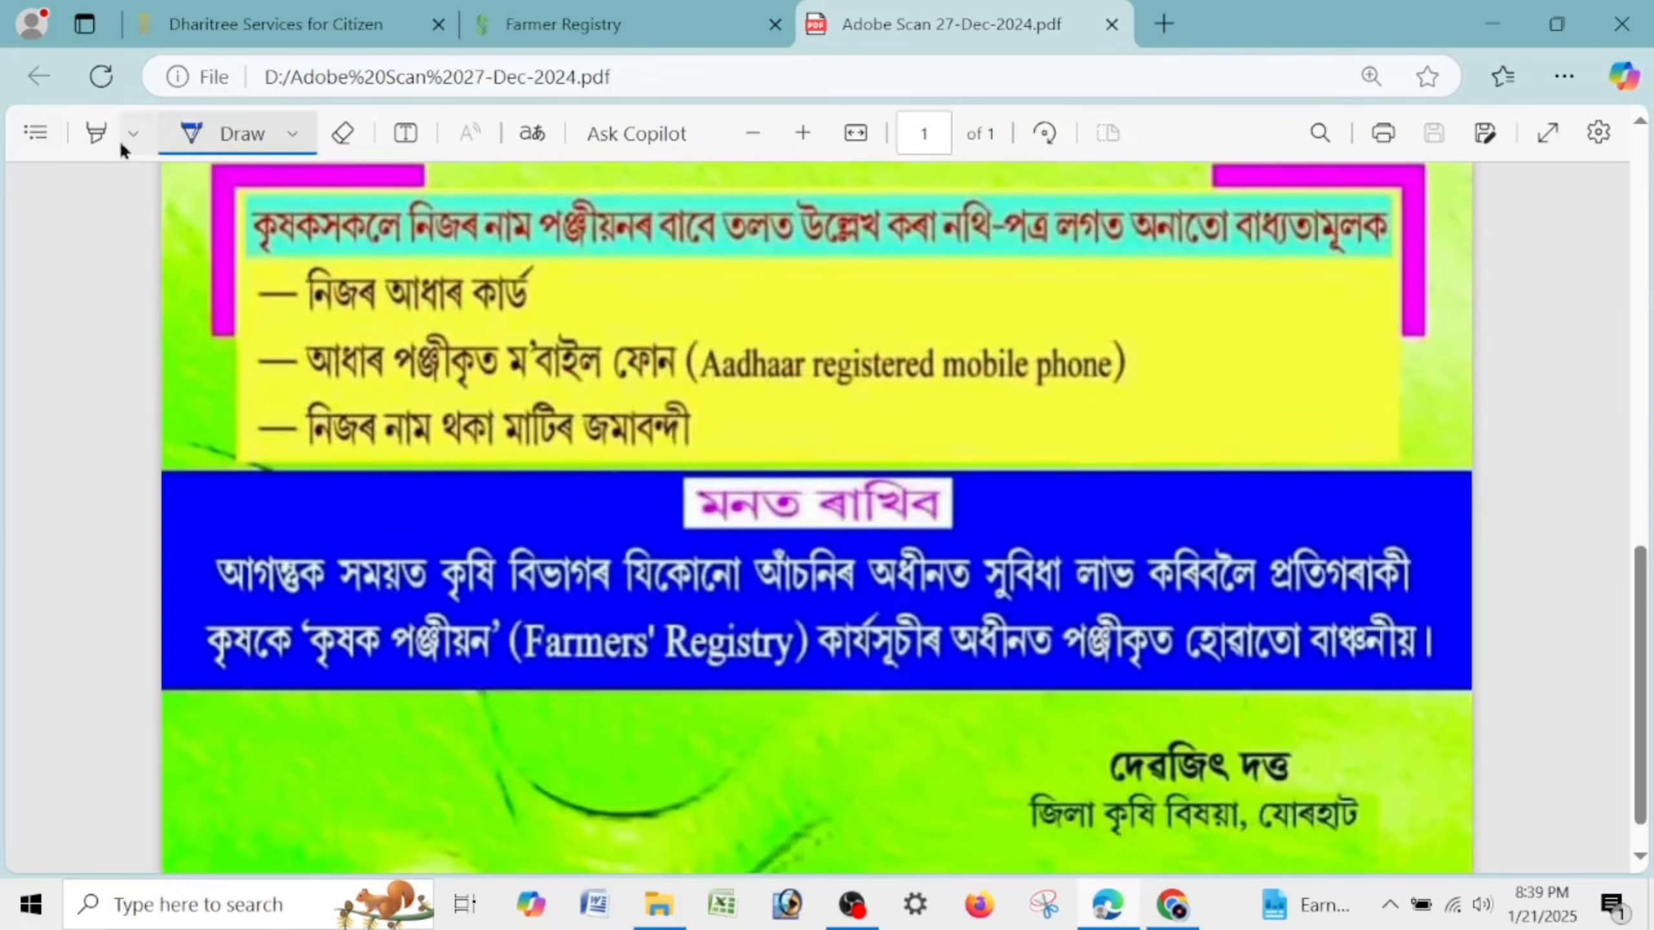
Draw ticks beside the Aadhaar card, Aadhaar-registered mobile and land record requirements.
{"action": "left_click", "coordinate": [119, 139]}
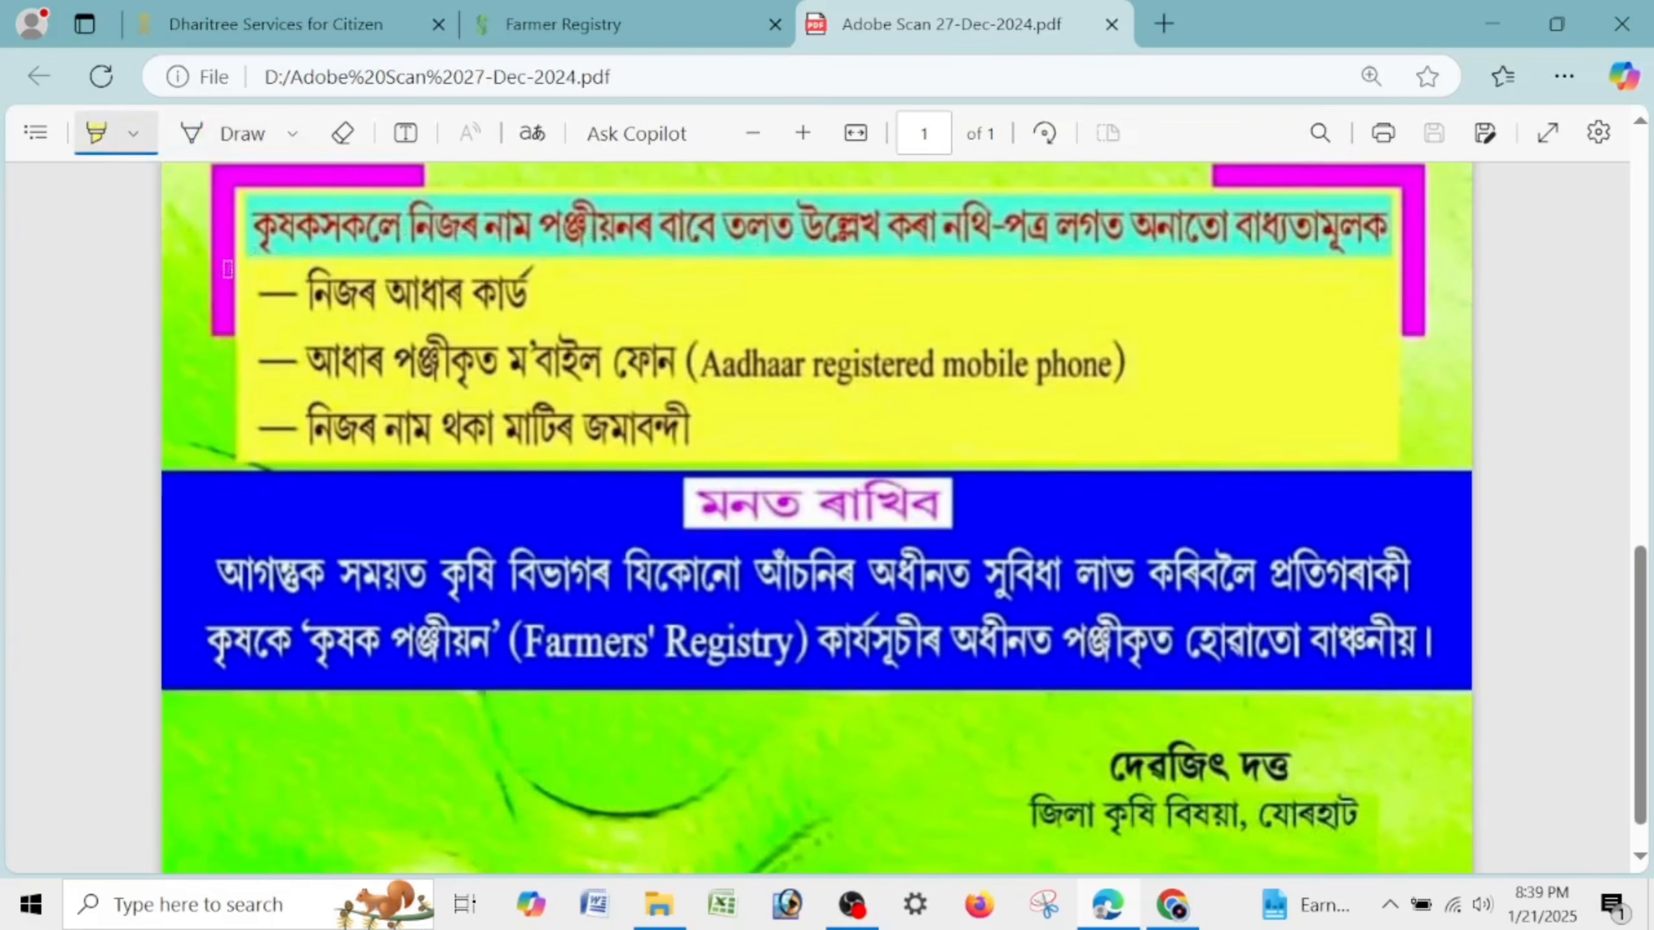
{"action": "left_click", "coordinate": [217, 130]}
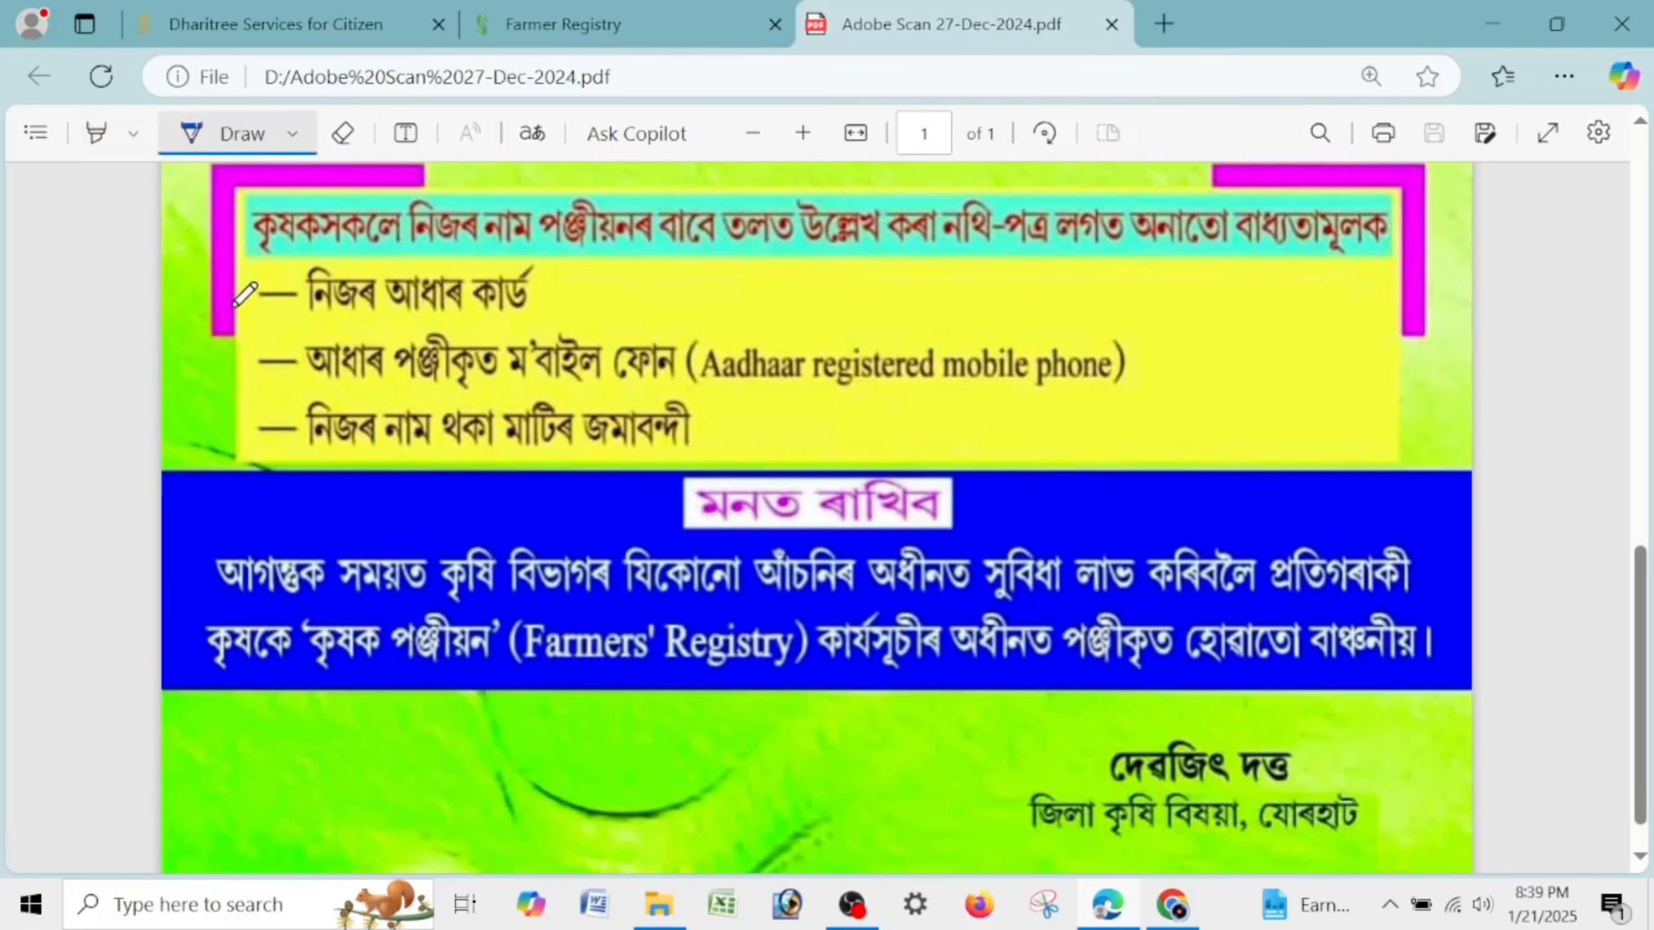
{"action": "left_click_drag", "start_coordinate": [235, 304], "coordinate": [338, 274]}
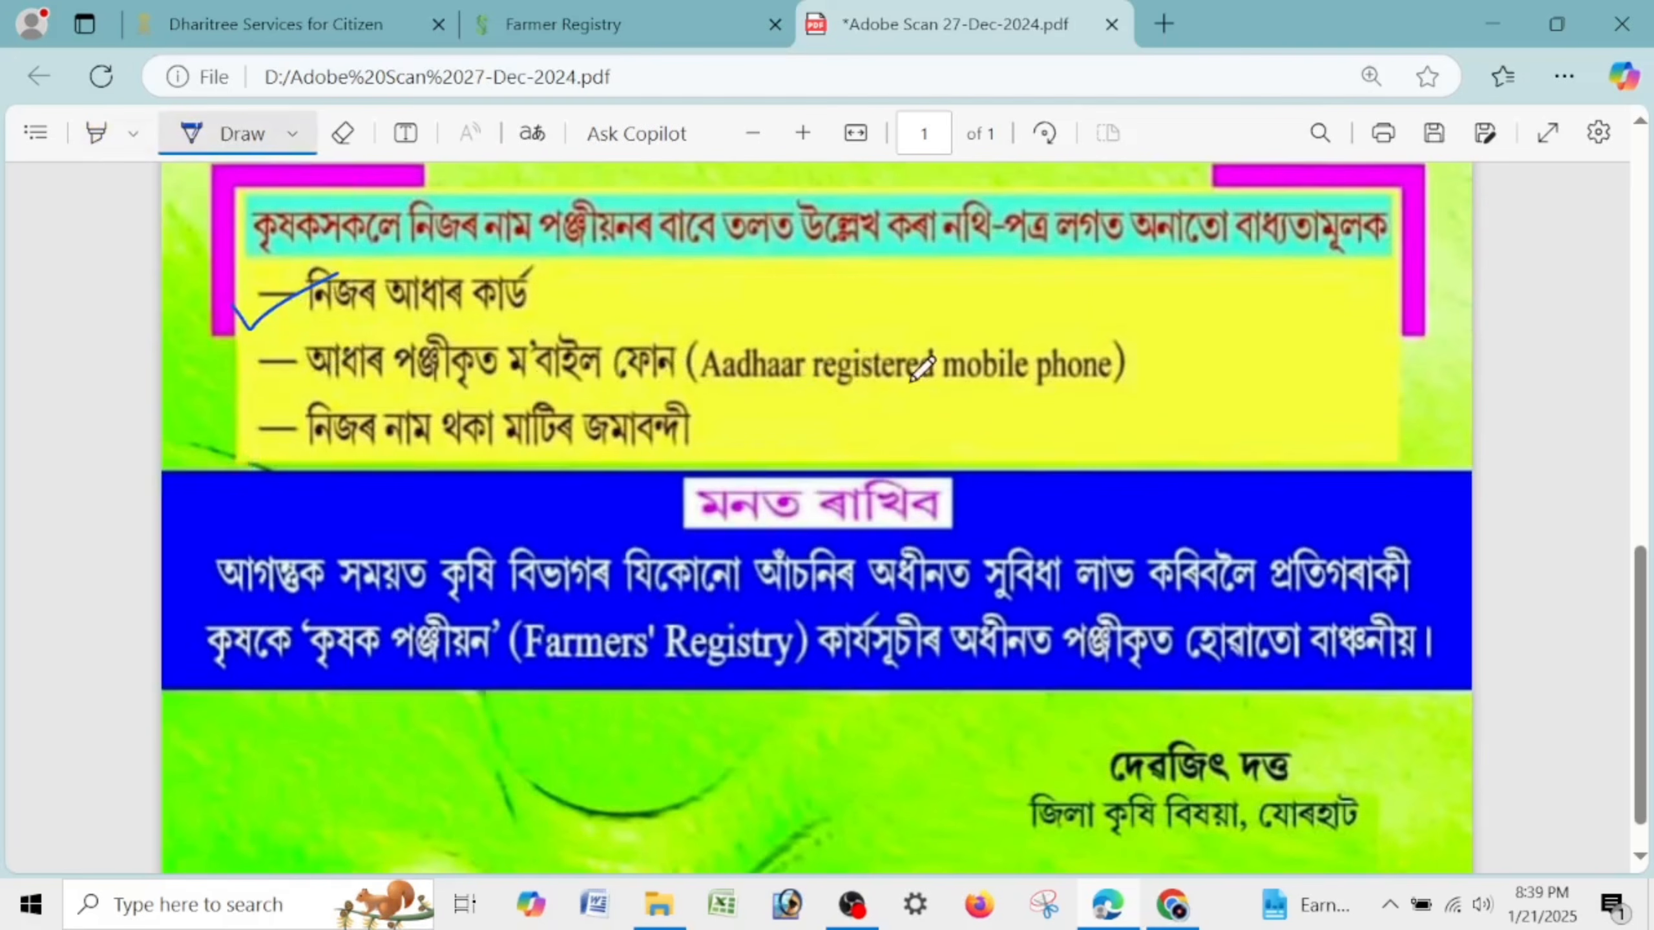
{"action": "left_click_drag", "start_coordinate": [225, 371], "coordinate": [410, 336]}
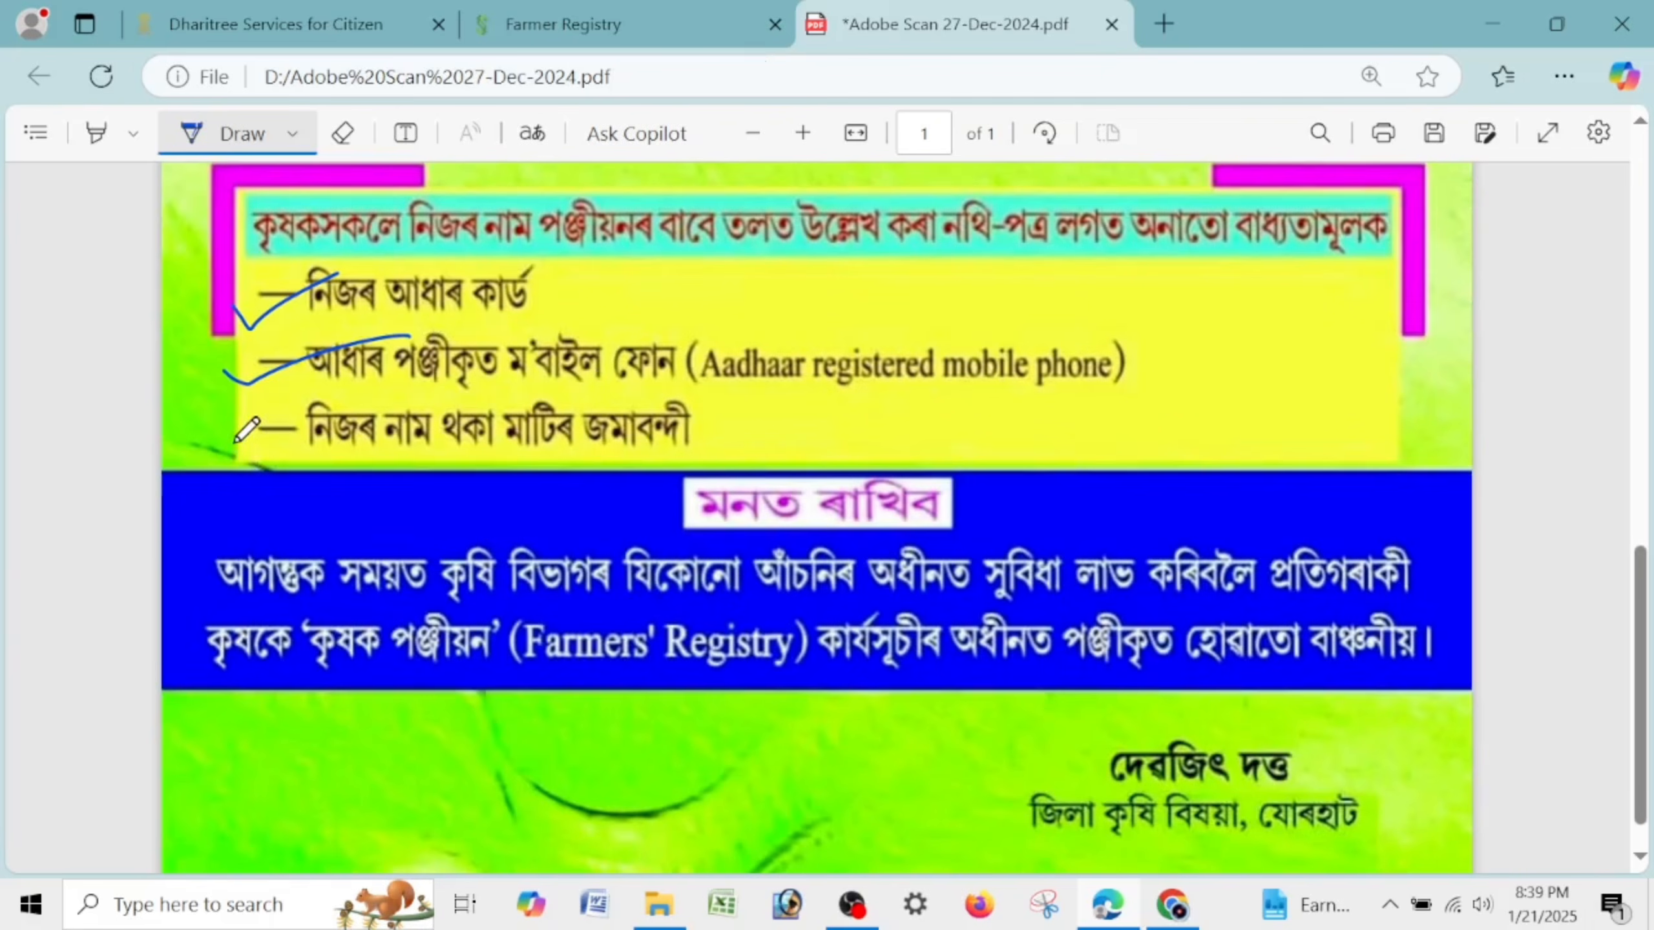
{"action": "left_click_drag", "start_coordinate": [222, 438], "coordinate": [425, 422]}
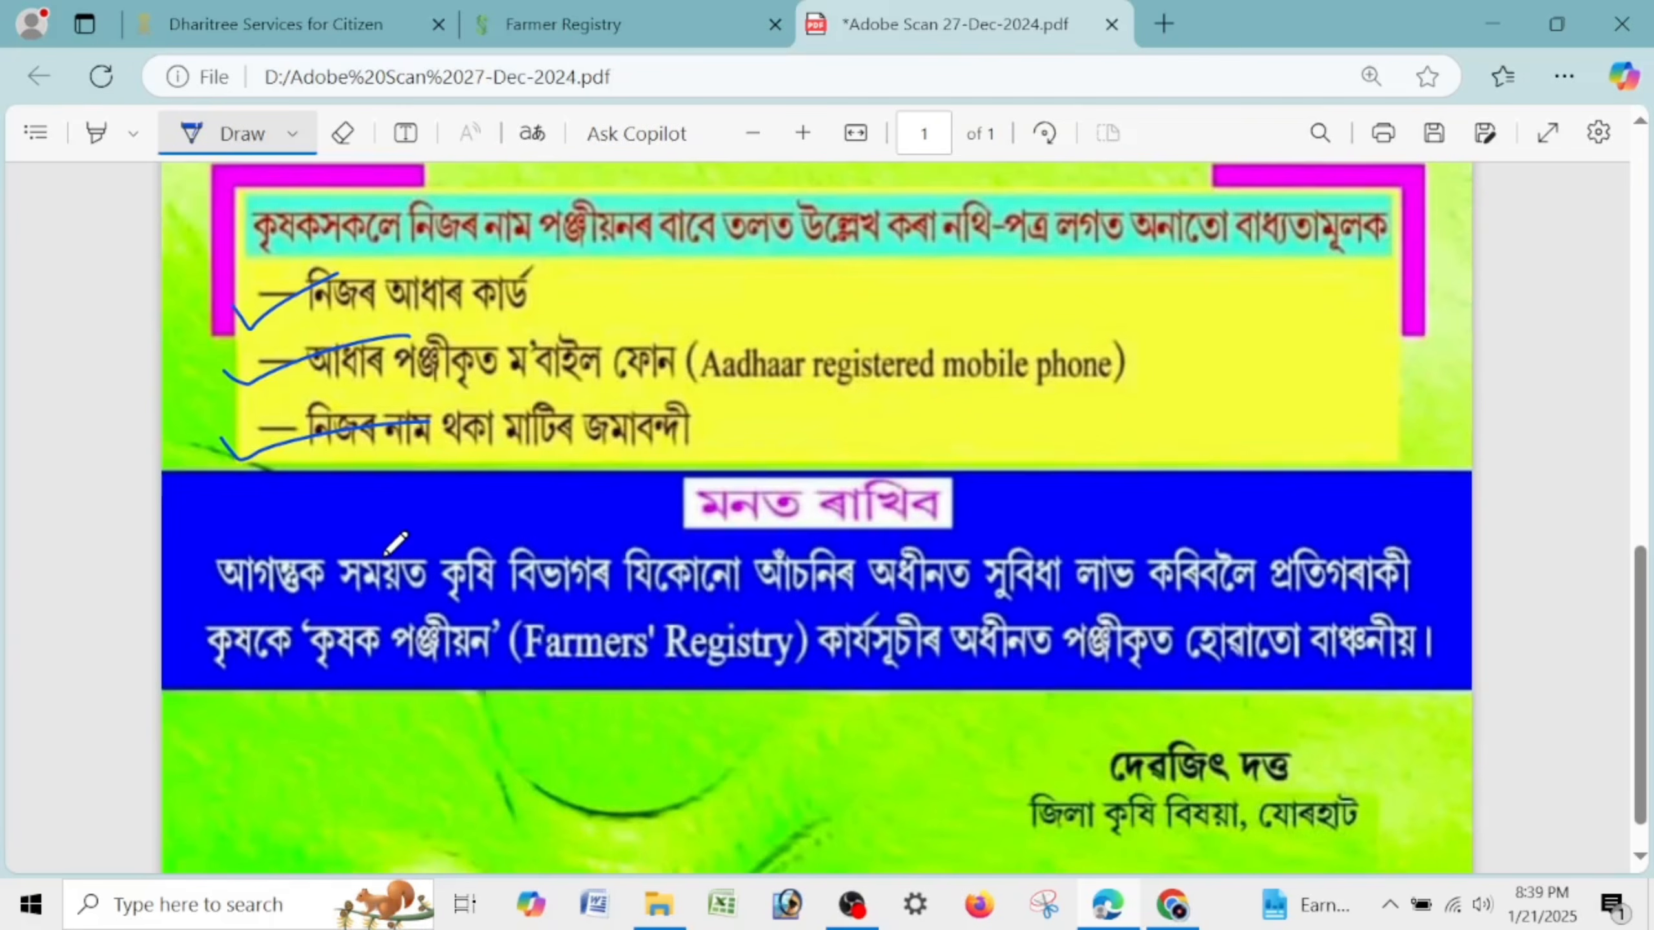
In Dharitree, select Jorhat district, টীয়ক circle and village কমাৰ খাটোৱাল.
{"action": "left_click", "coordinate": [309, 22]}
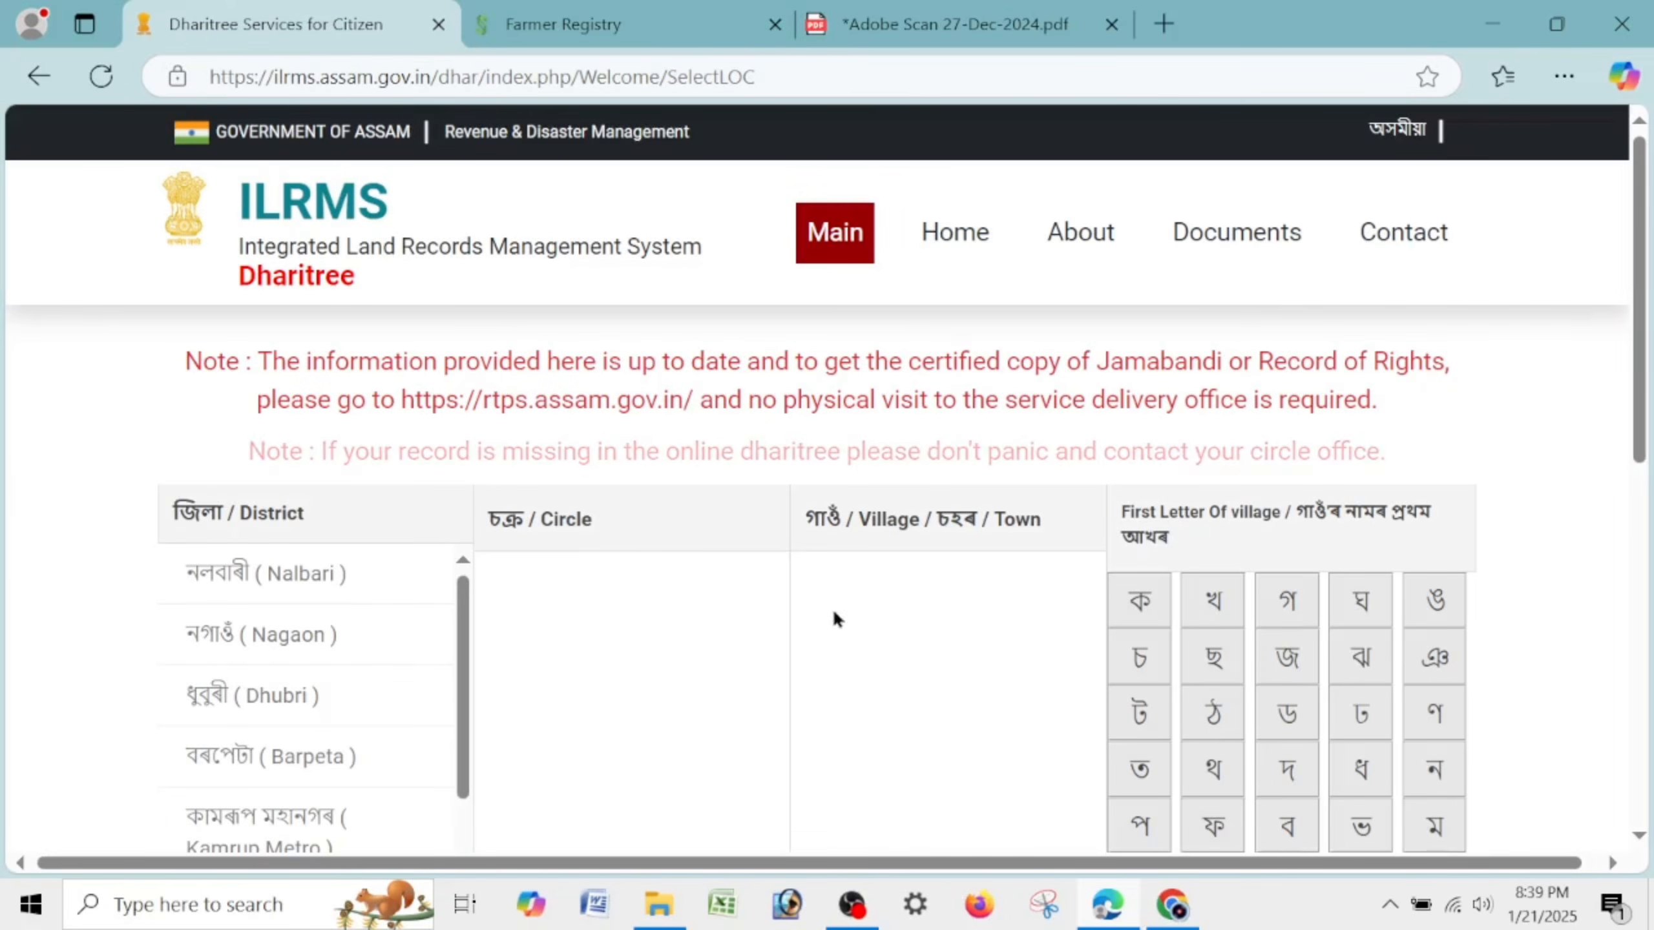
{"action": "scroll", "coordinate": [435, 466], "scroll_direction": "down", "scroll_amount": 5}
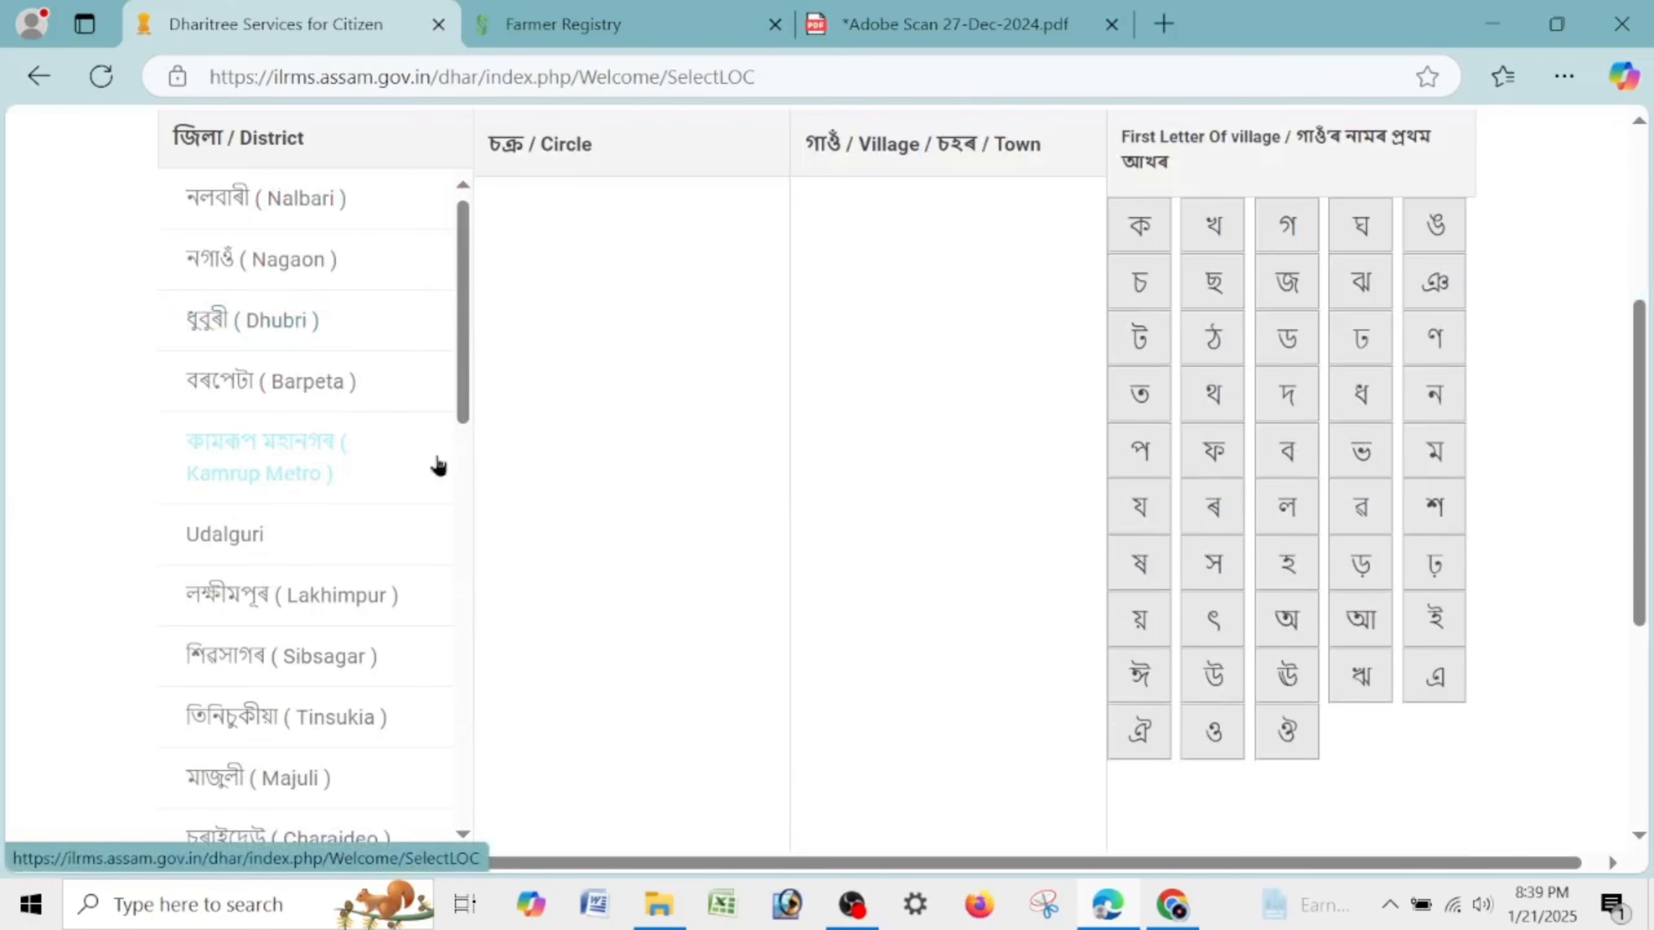
{"action": "scroll", "coordinate": [449, 423], "scroll_direction": "down", "scroll_amount": 6}
{"action": "scroll", "coordinate": [434, 505], "scroll_direction": "down", "scroll_amount": 10}
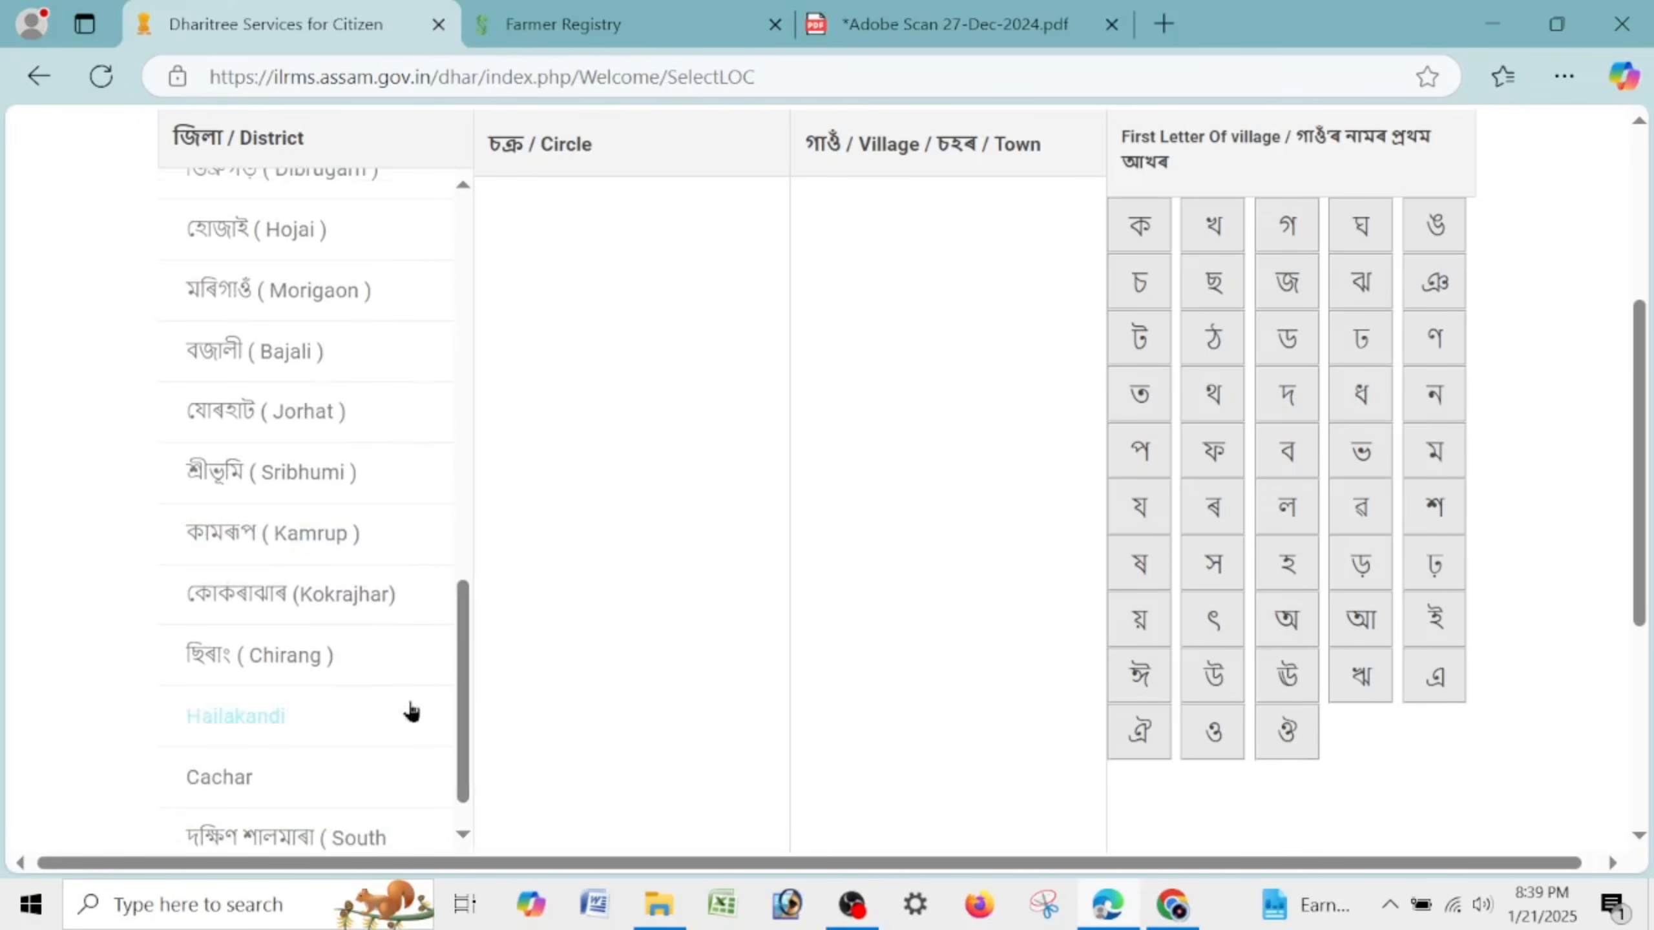
{"action": "left_click", "coordinate": [341, 416]}
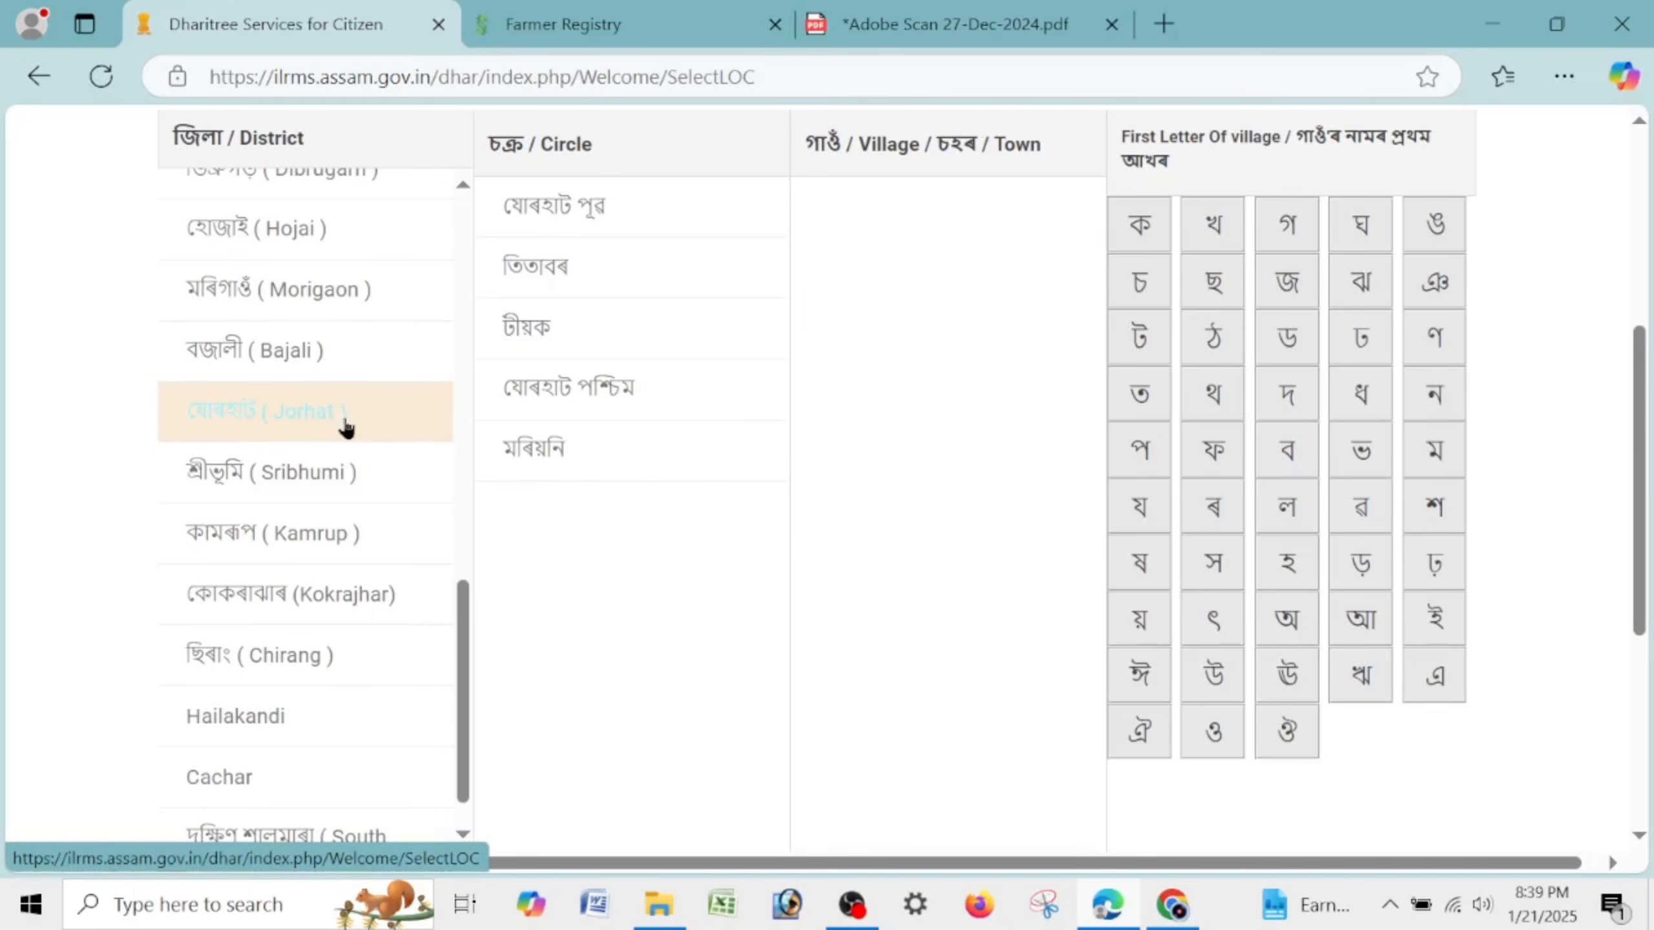
{"action": "left_click", "coordinate": [553, 325]}
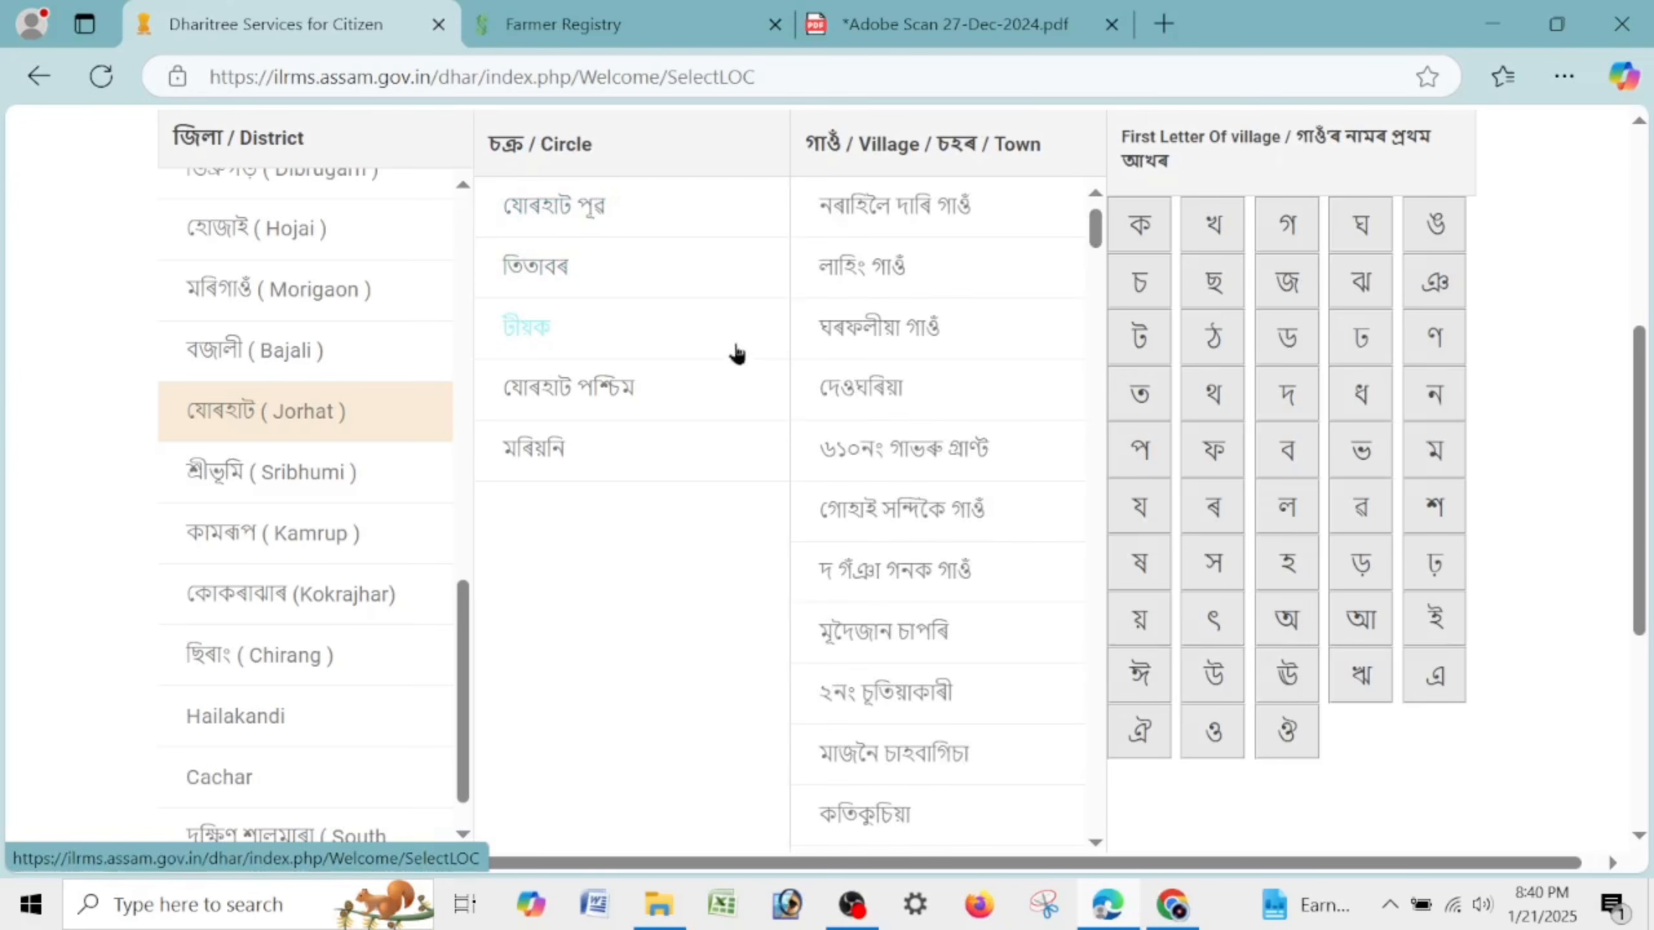
{"action": "left_click", "coordinate": [1141, 224]}
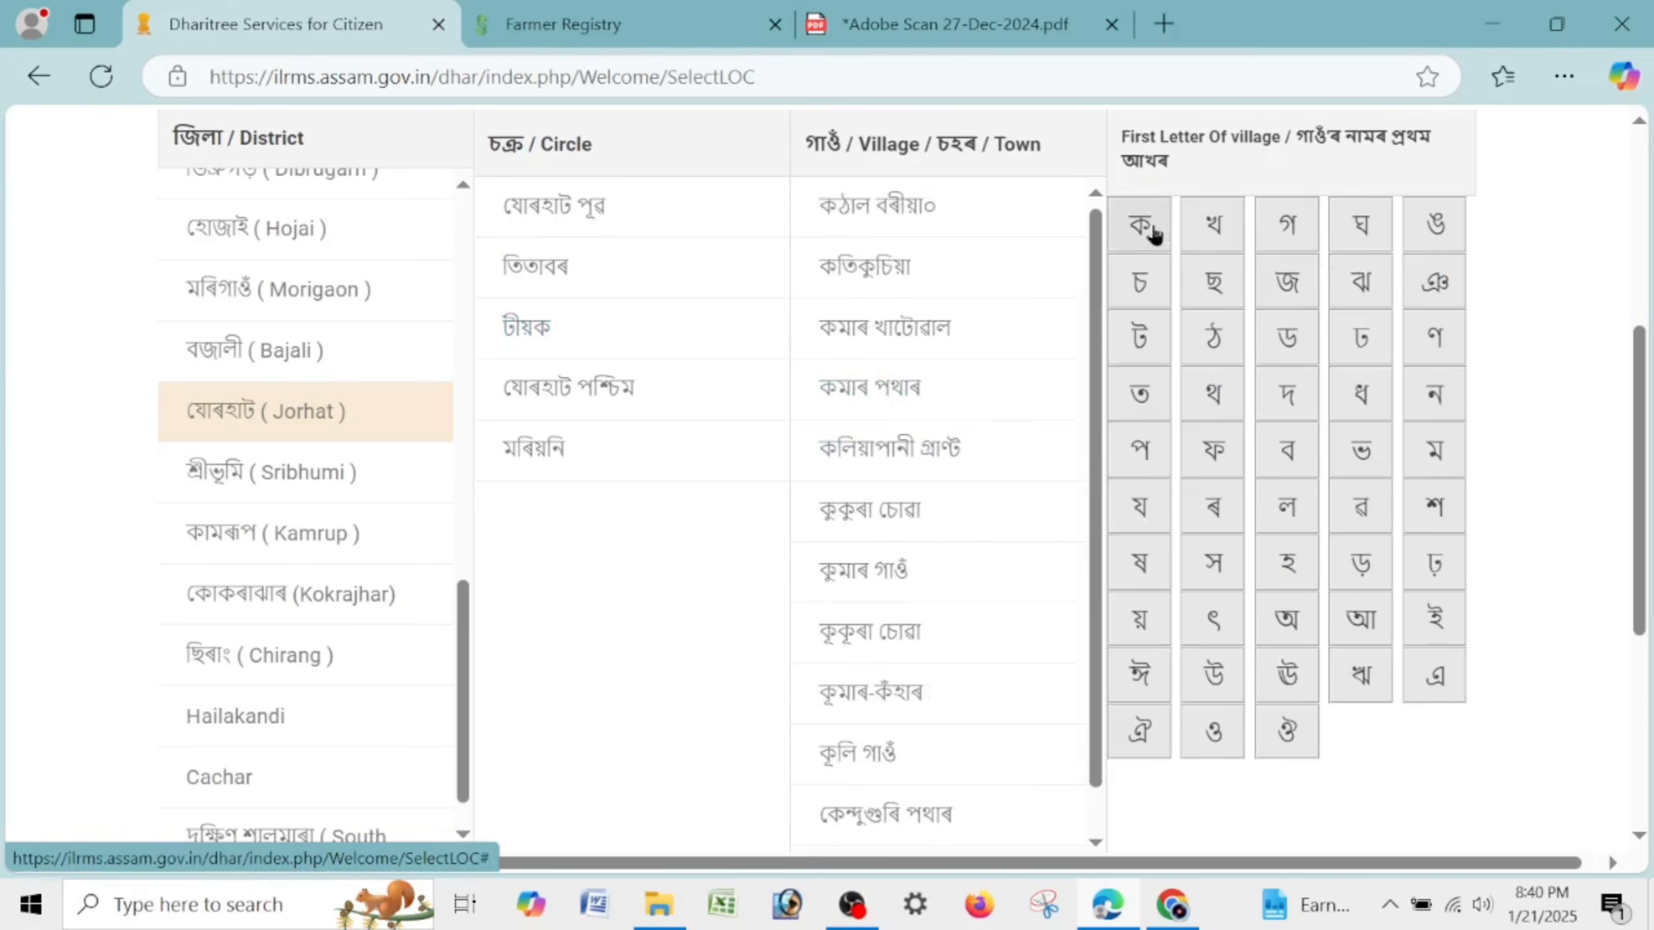
{"action": "left_click", "coordinate": [890, 358]}
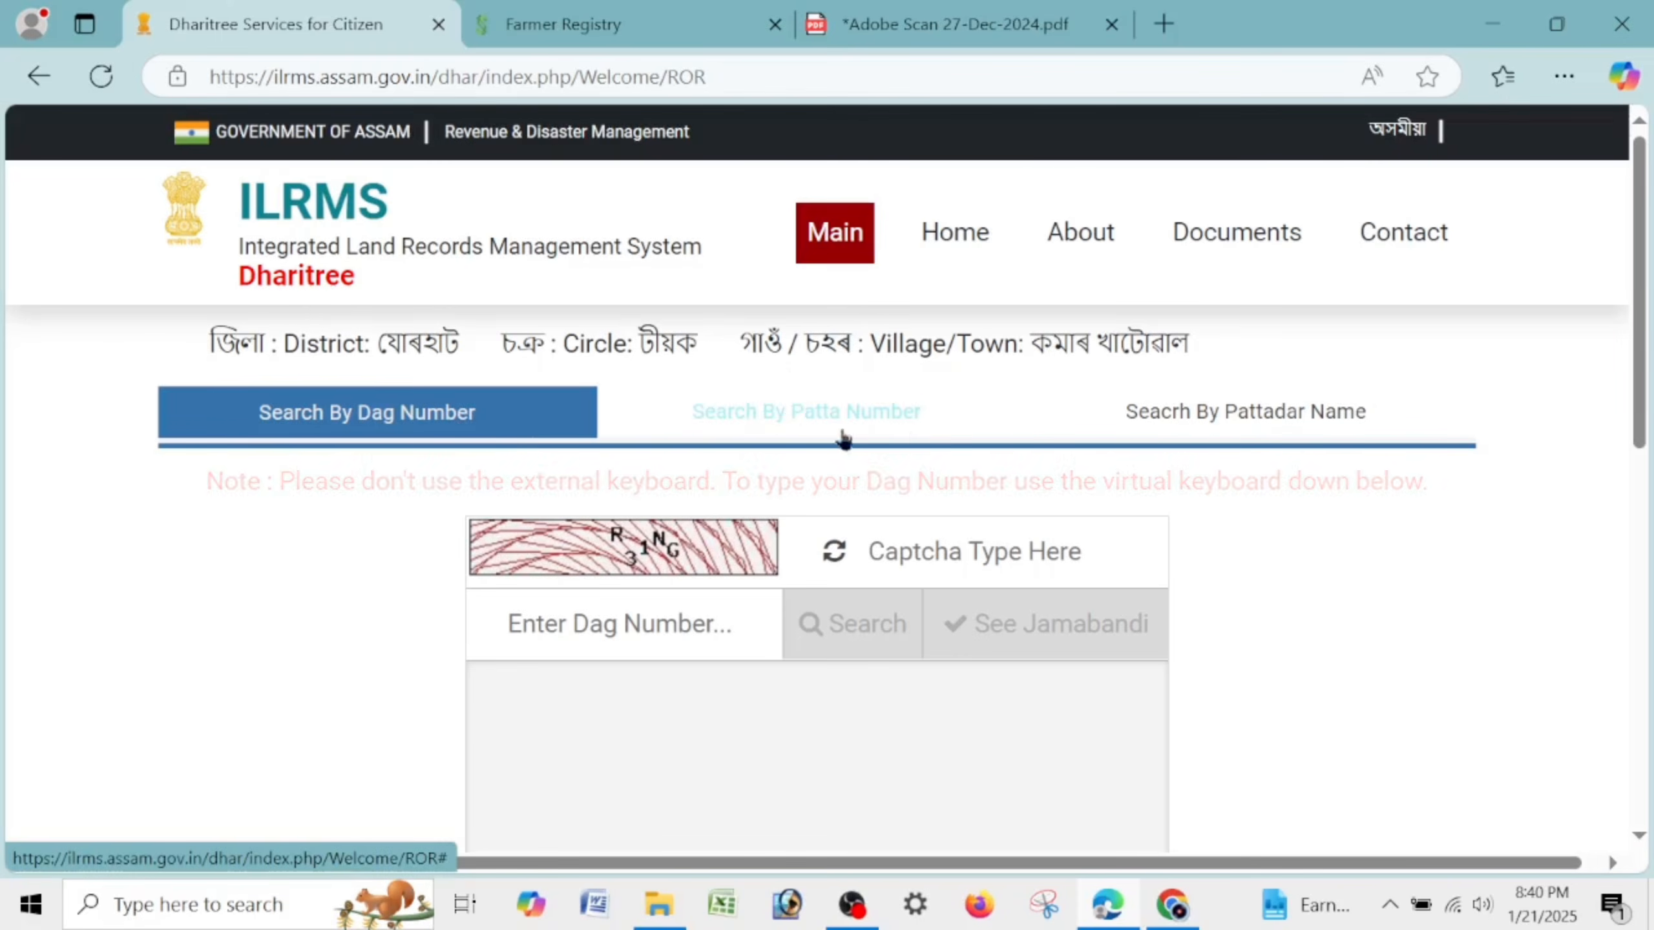
Search land records by patta number 192, entering the captcha.
{"action": "left_click", "coordinate": [790, 399]}
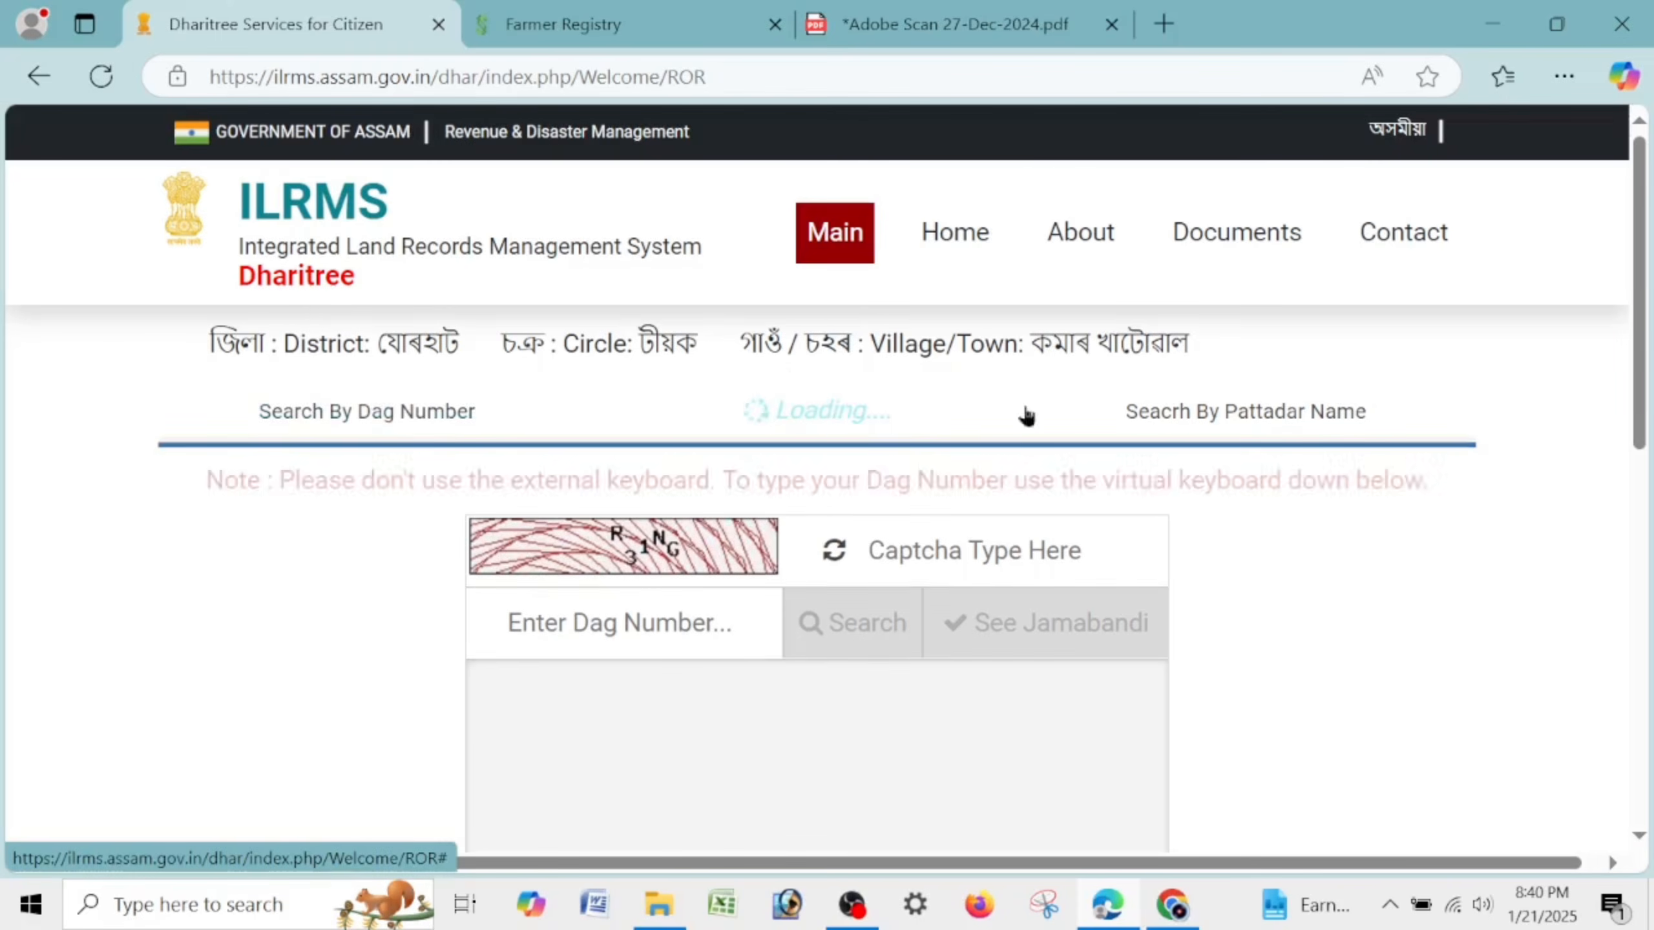
{"action": "left_click", "coordinate": [1296, 416]}
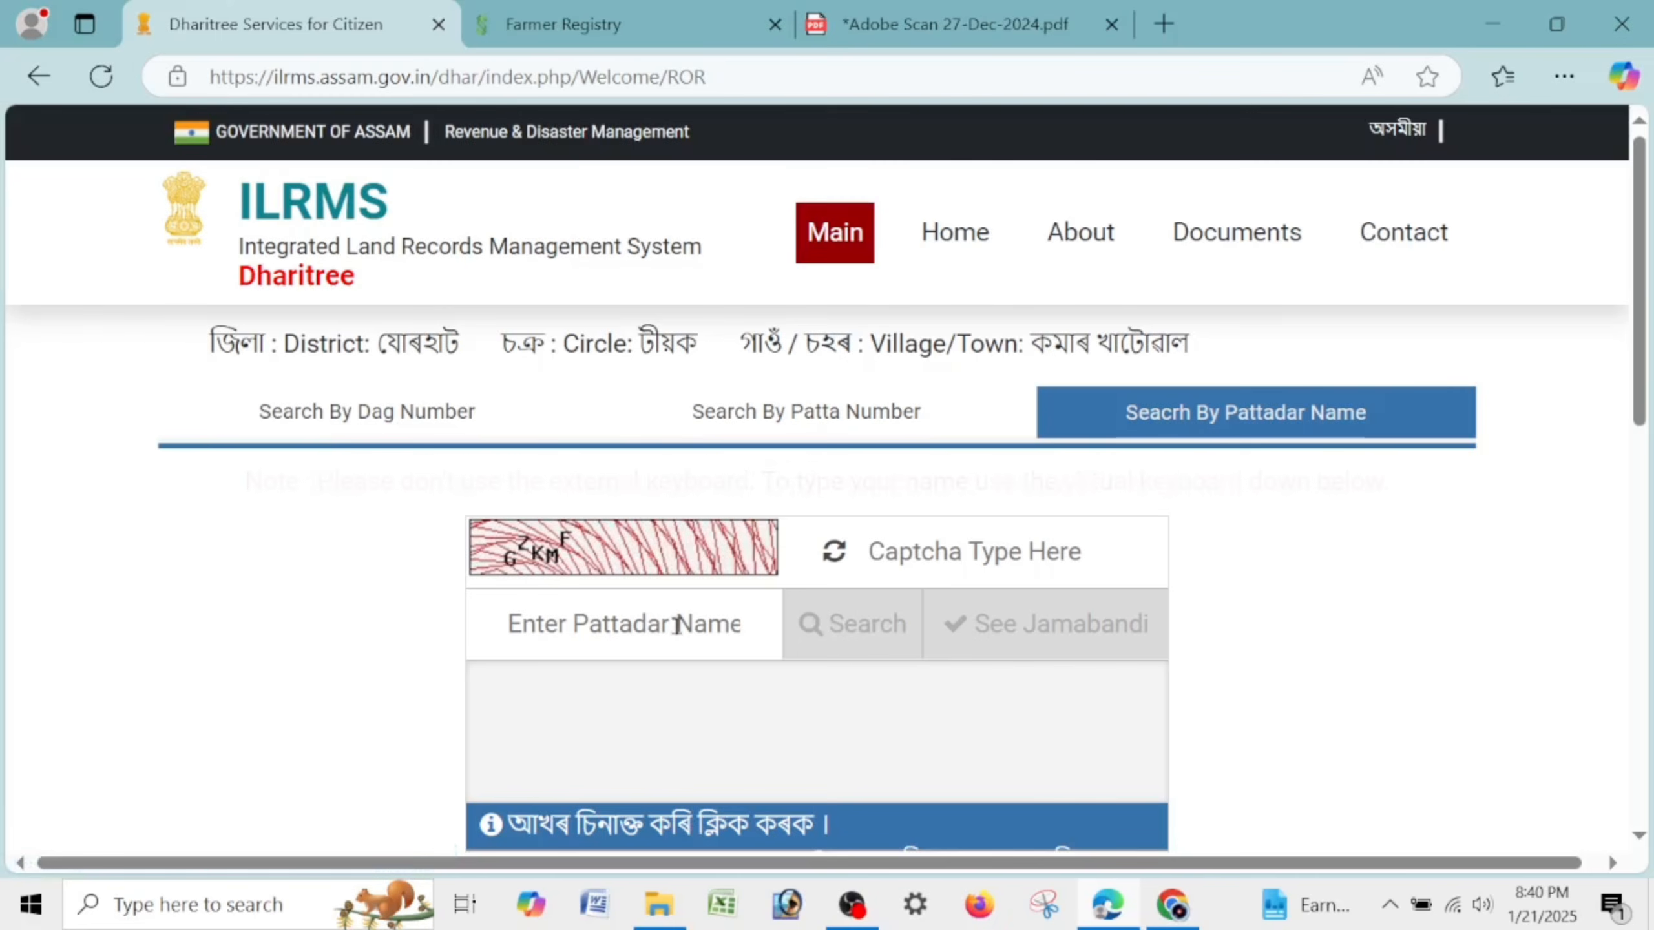
{"action": "left_click", "coordinate": [810, 430]}
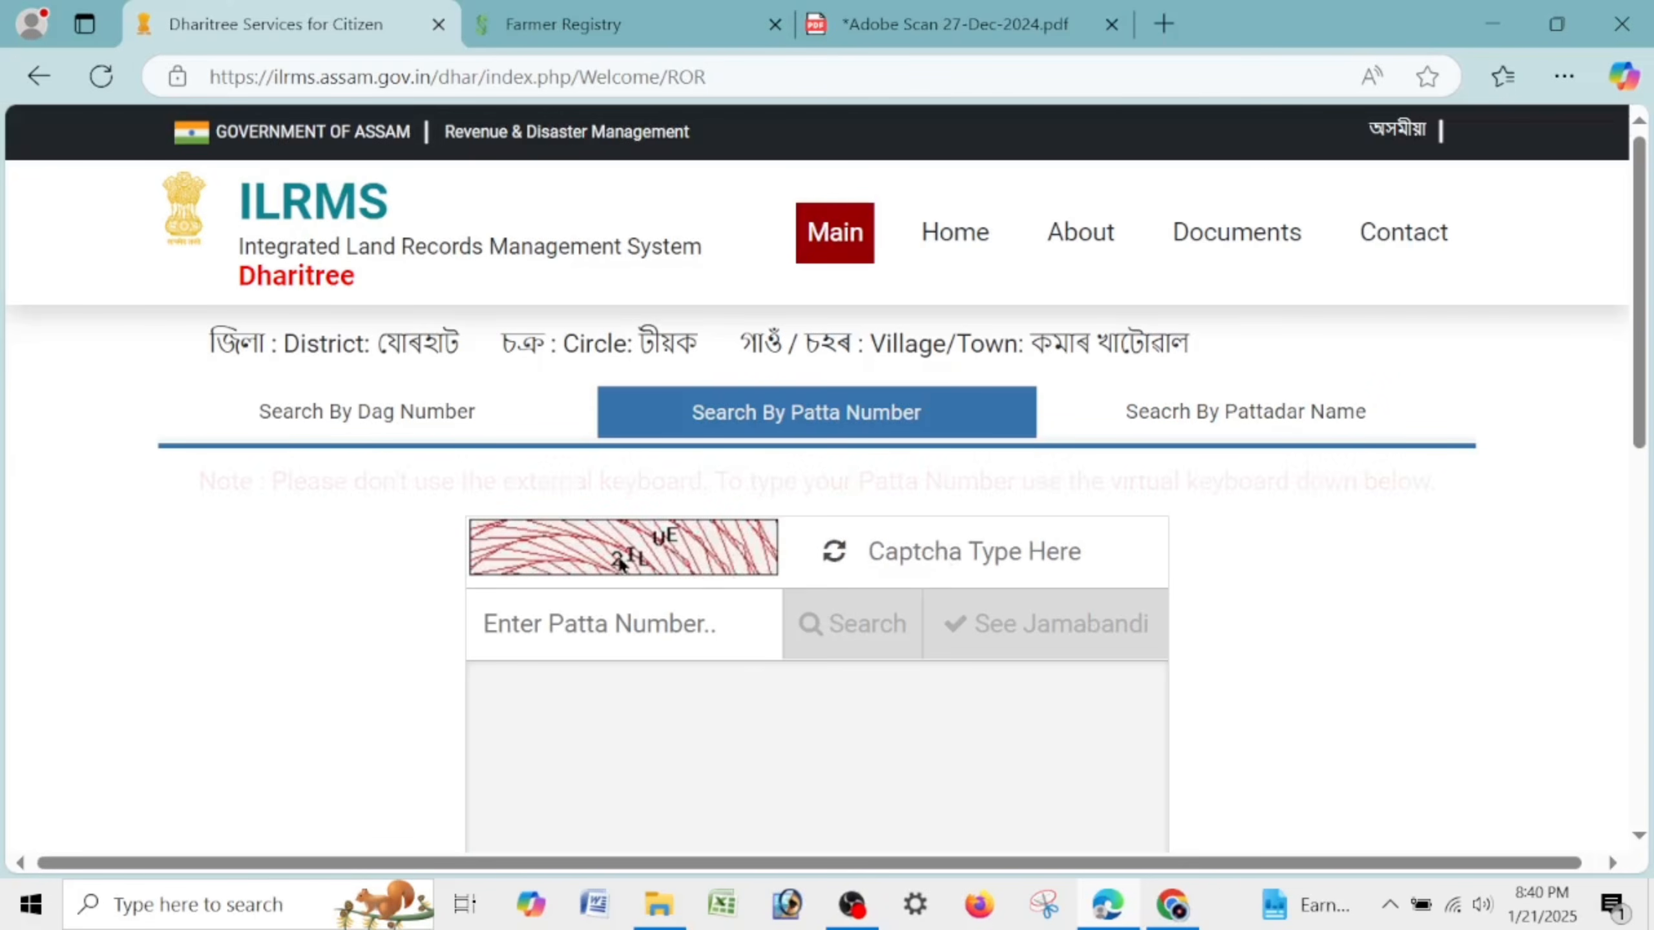
{"action": "type", "text": "2i"}
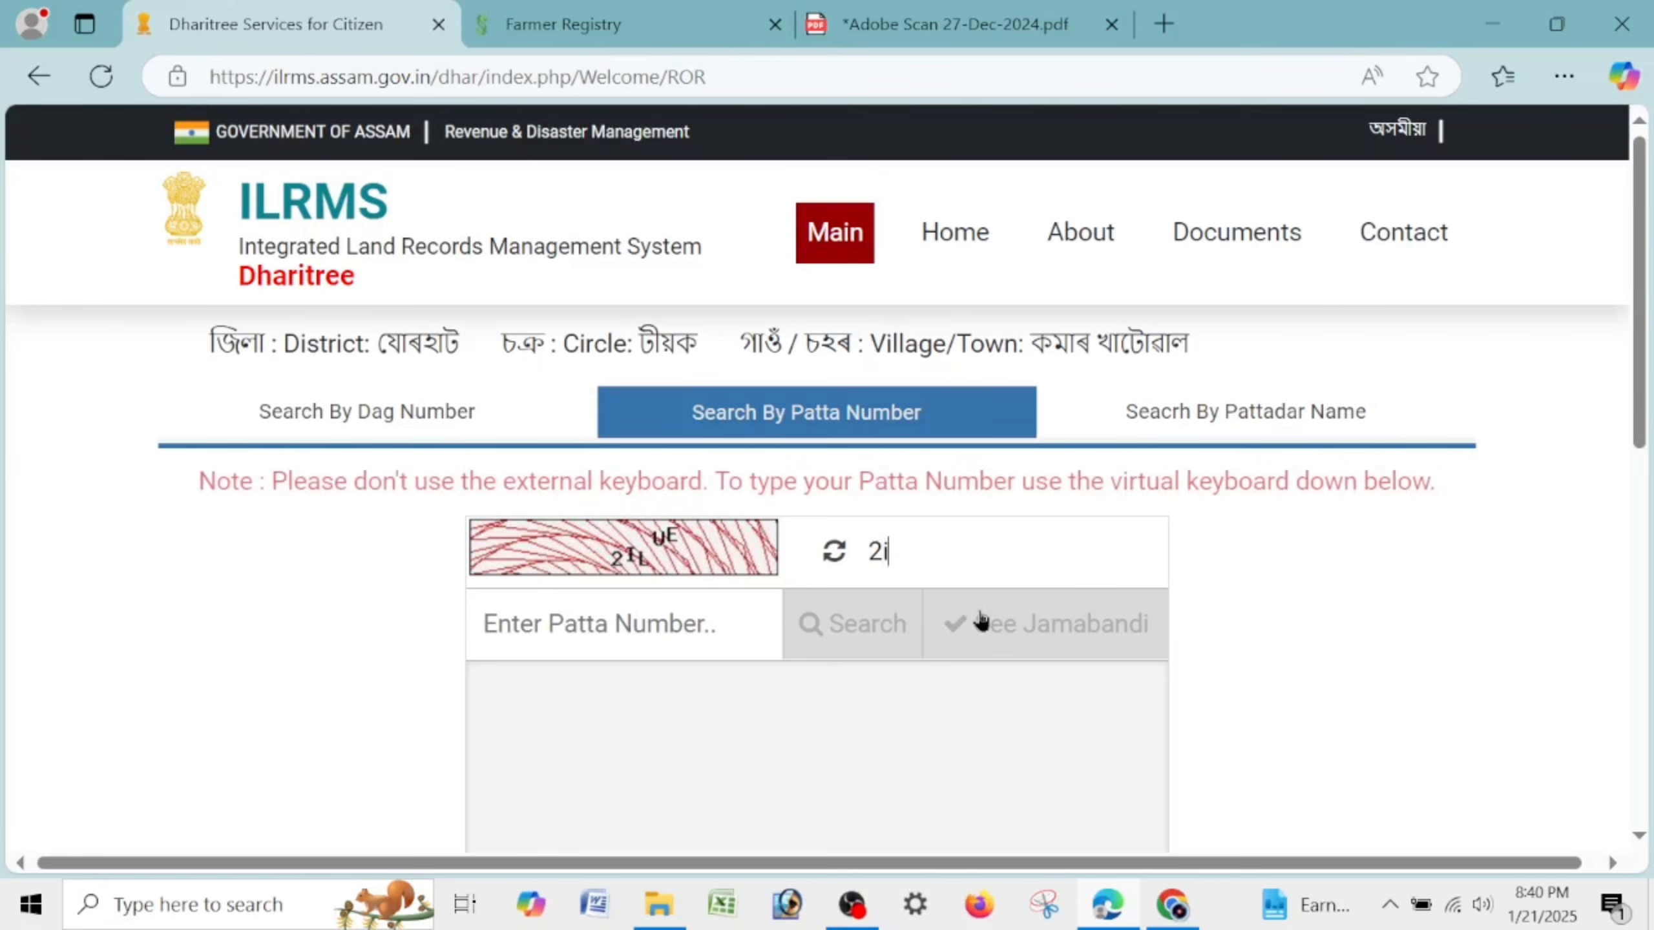
{"action": "type", "text": "LUE"}
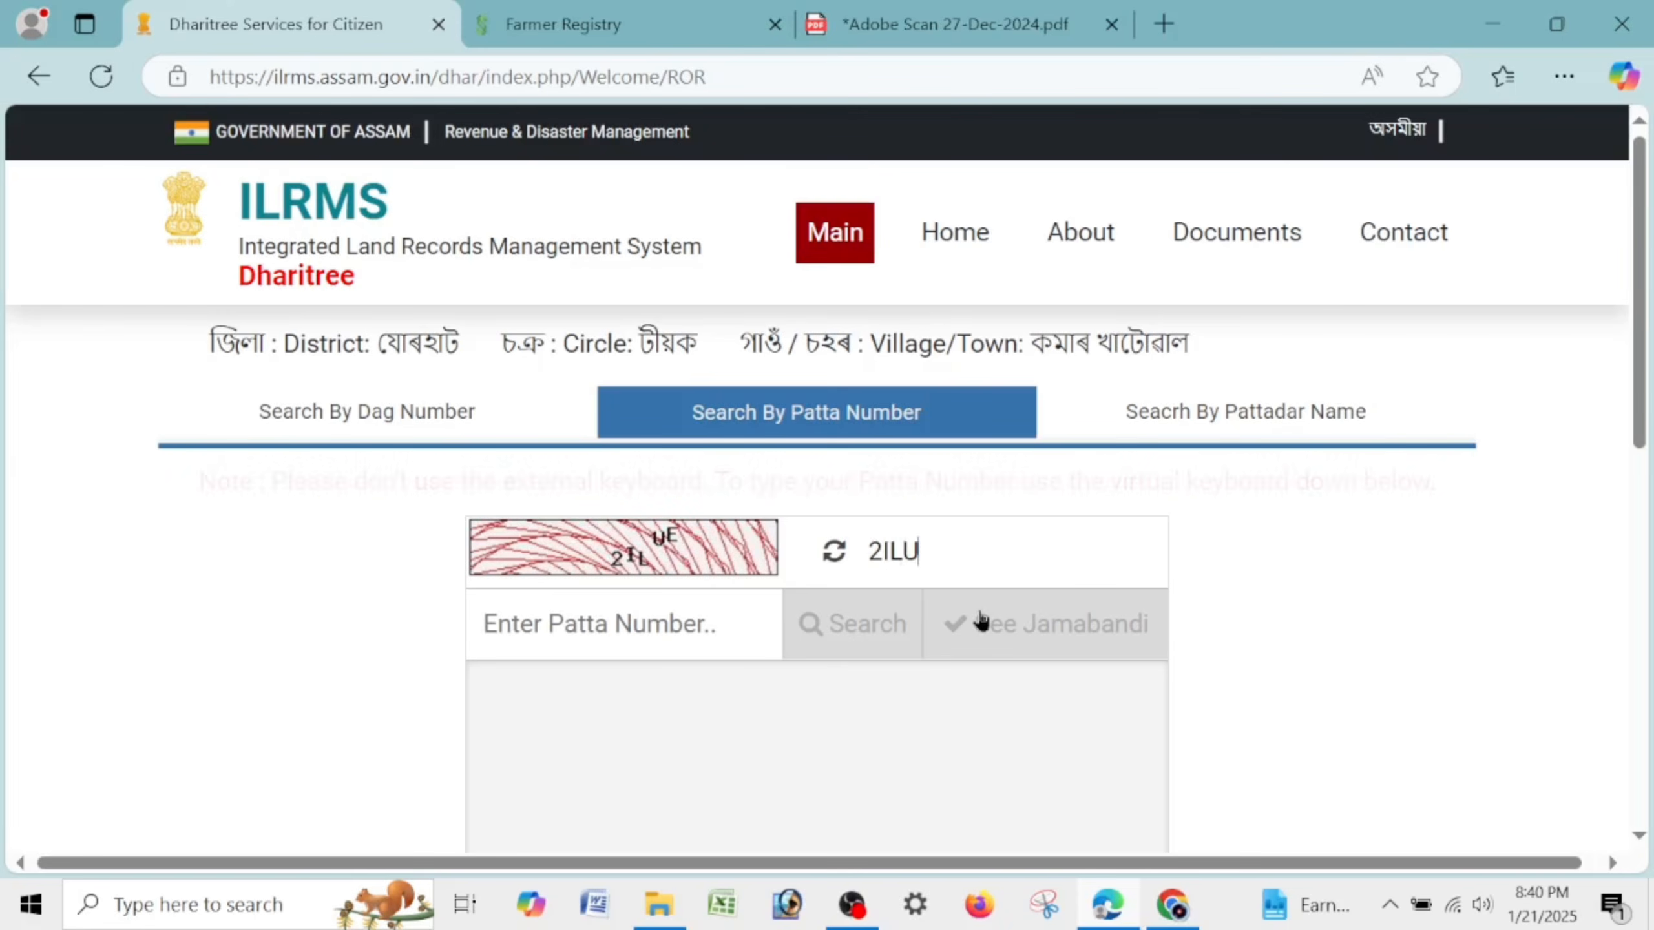
{"action": "left_click", "coordinate": [664, 641]}
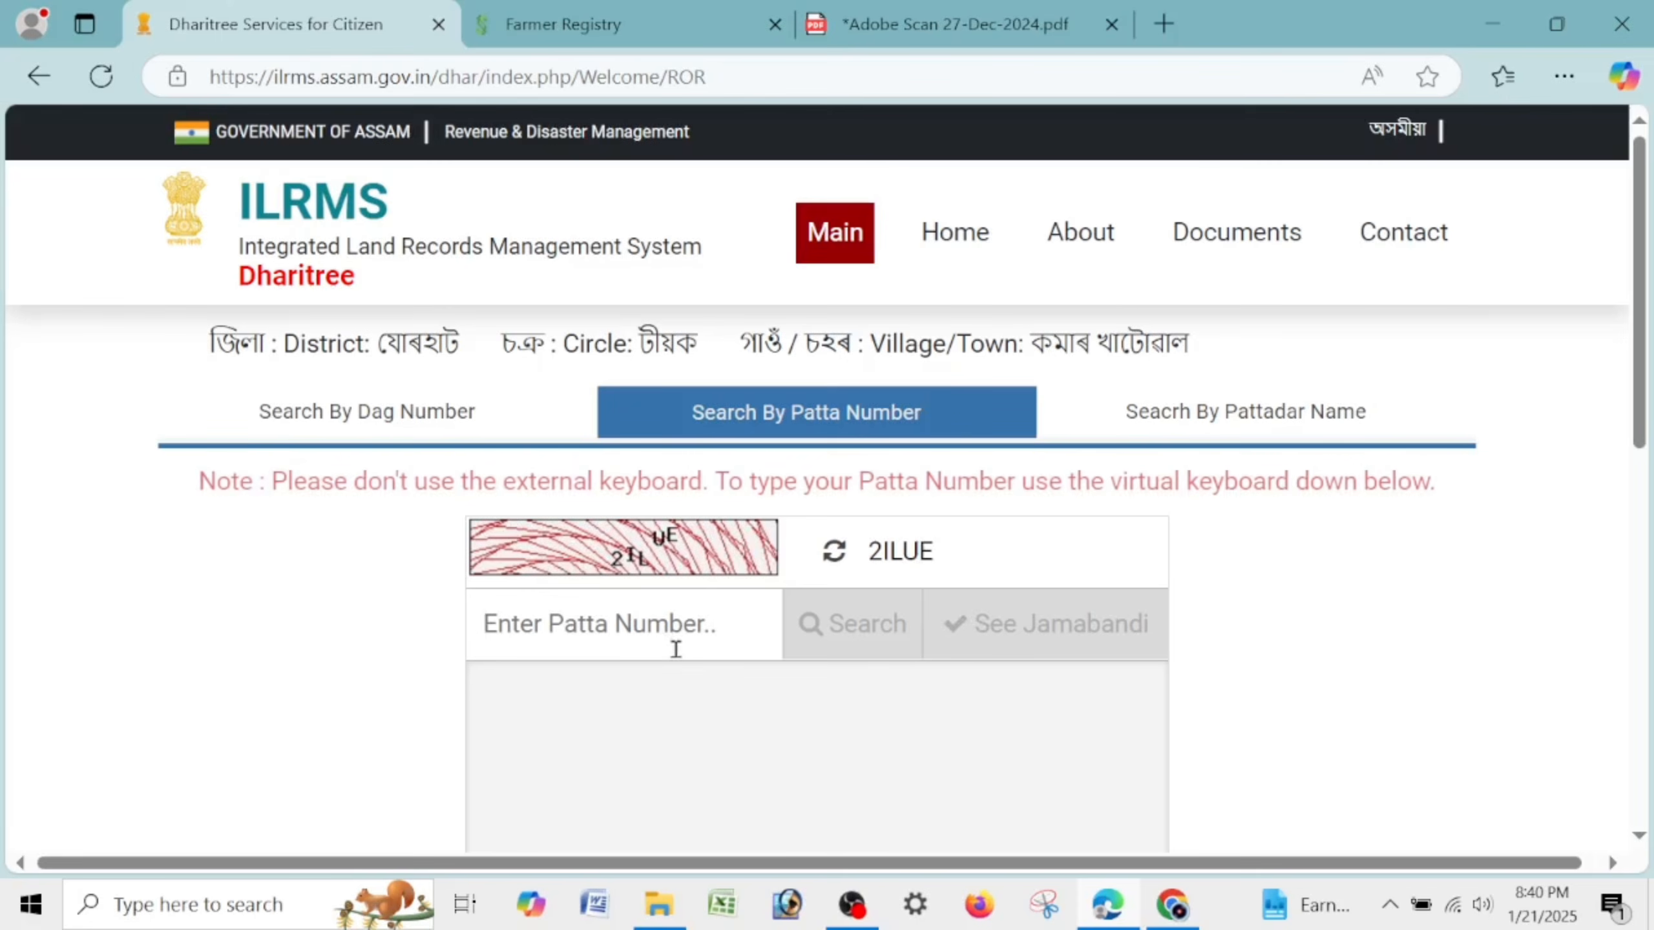
{"action": "type", "text": "192"}
{"action": "left_click", "coordinate": [845, 630]}
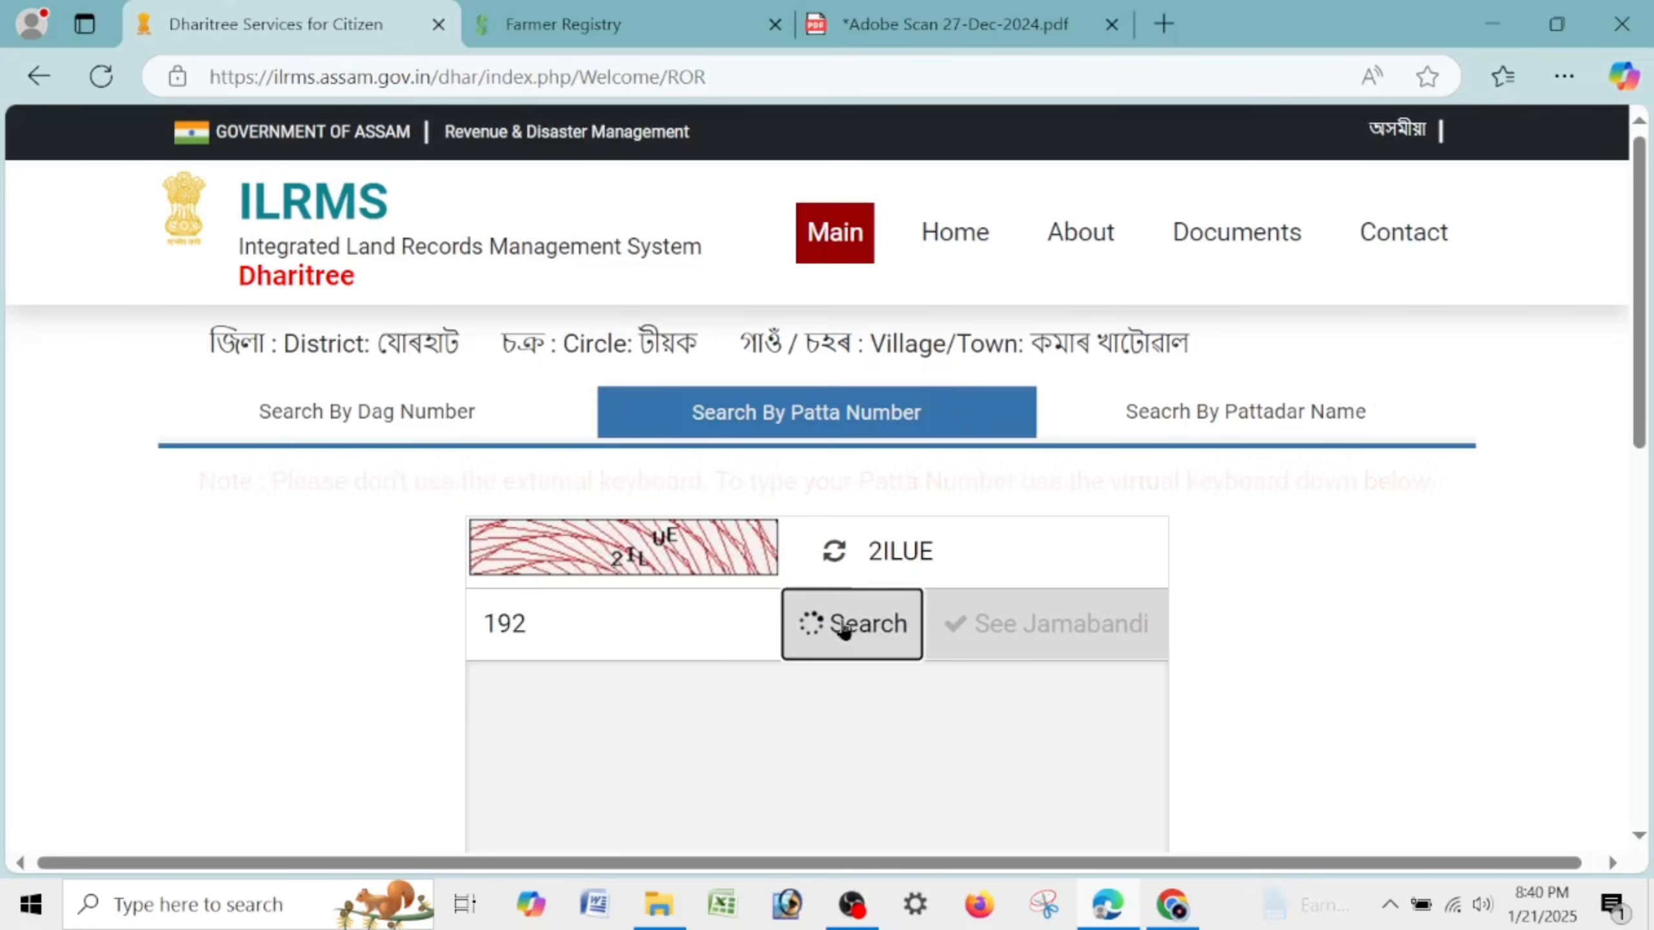
Select the first patta 192 result and open its Jamabandi record.
{"action": "scroll", "coordinate": [757, 597], "scroll_direction": "down", "scroll_amount": 5}
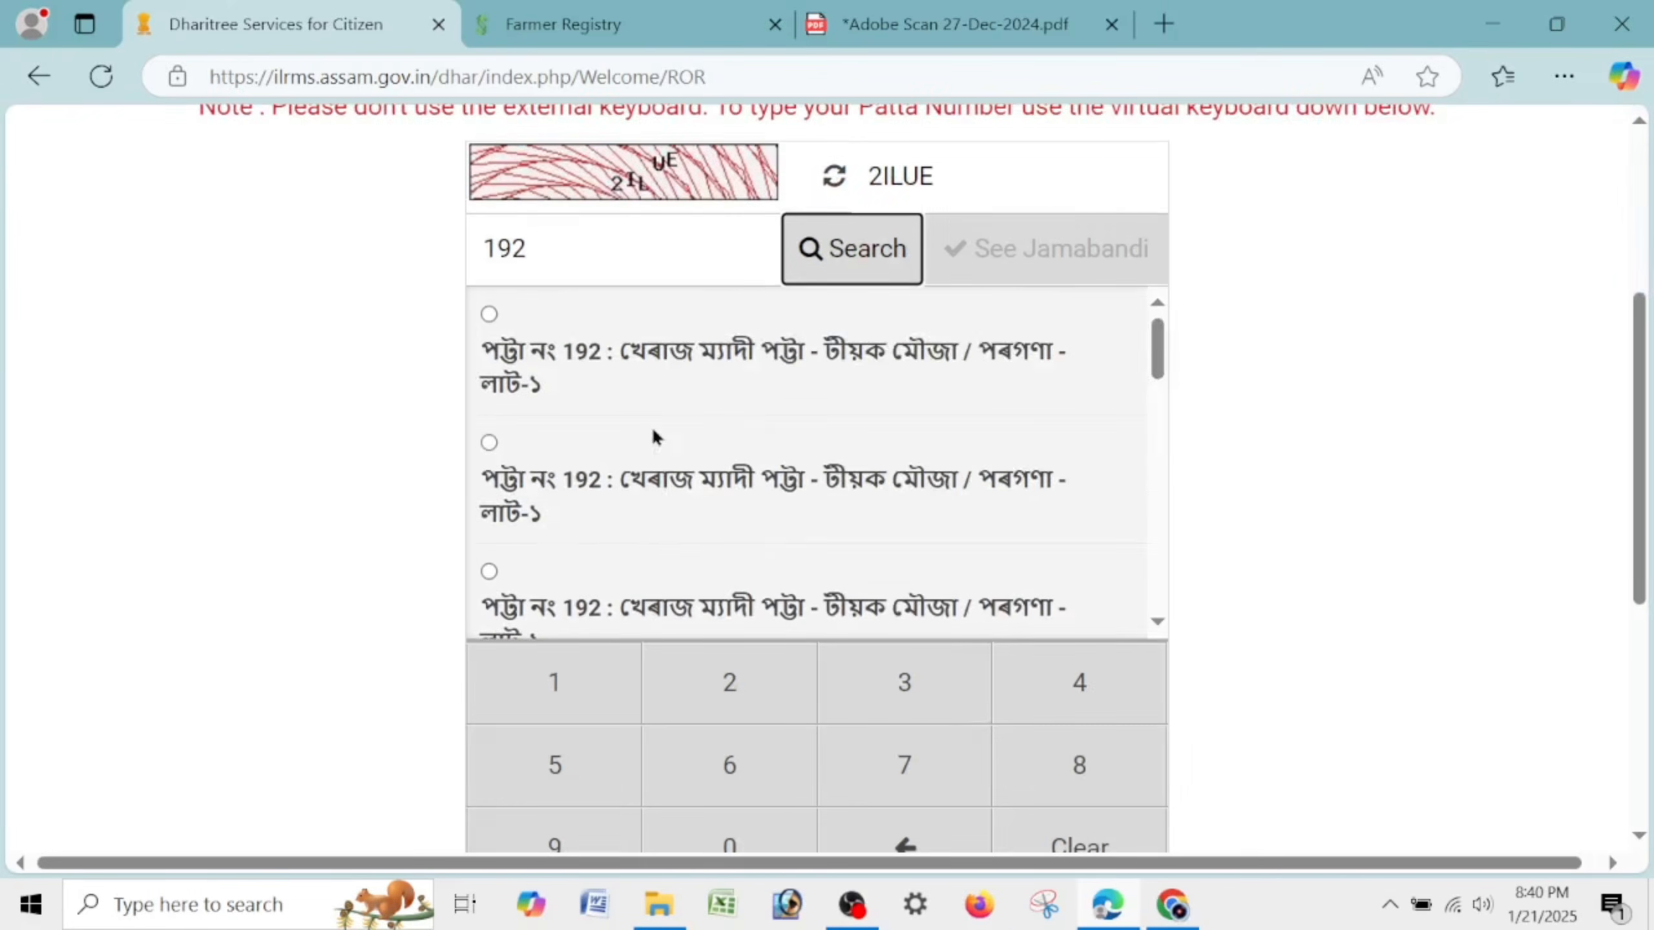
{"action": "scroll", "coordinate": [642, 422], "scroll_direction": "down", "scroll_amount": 3}
{"action": "scroll", "coordinate": [642, 427], "scroll_direction": "up", "scroll_amount": 5}
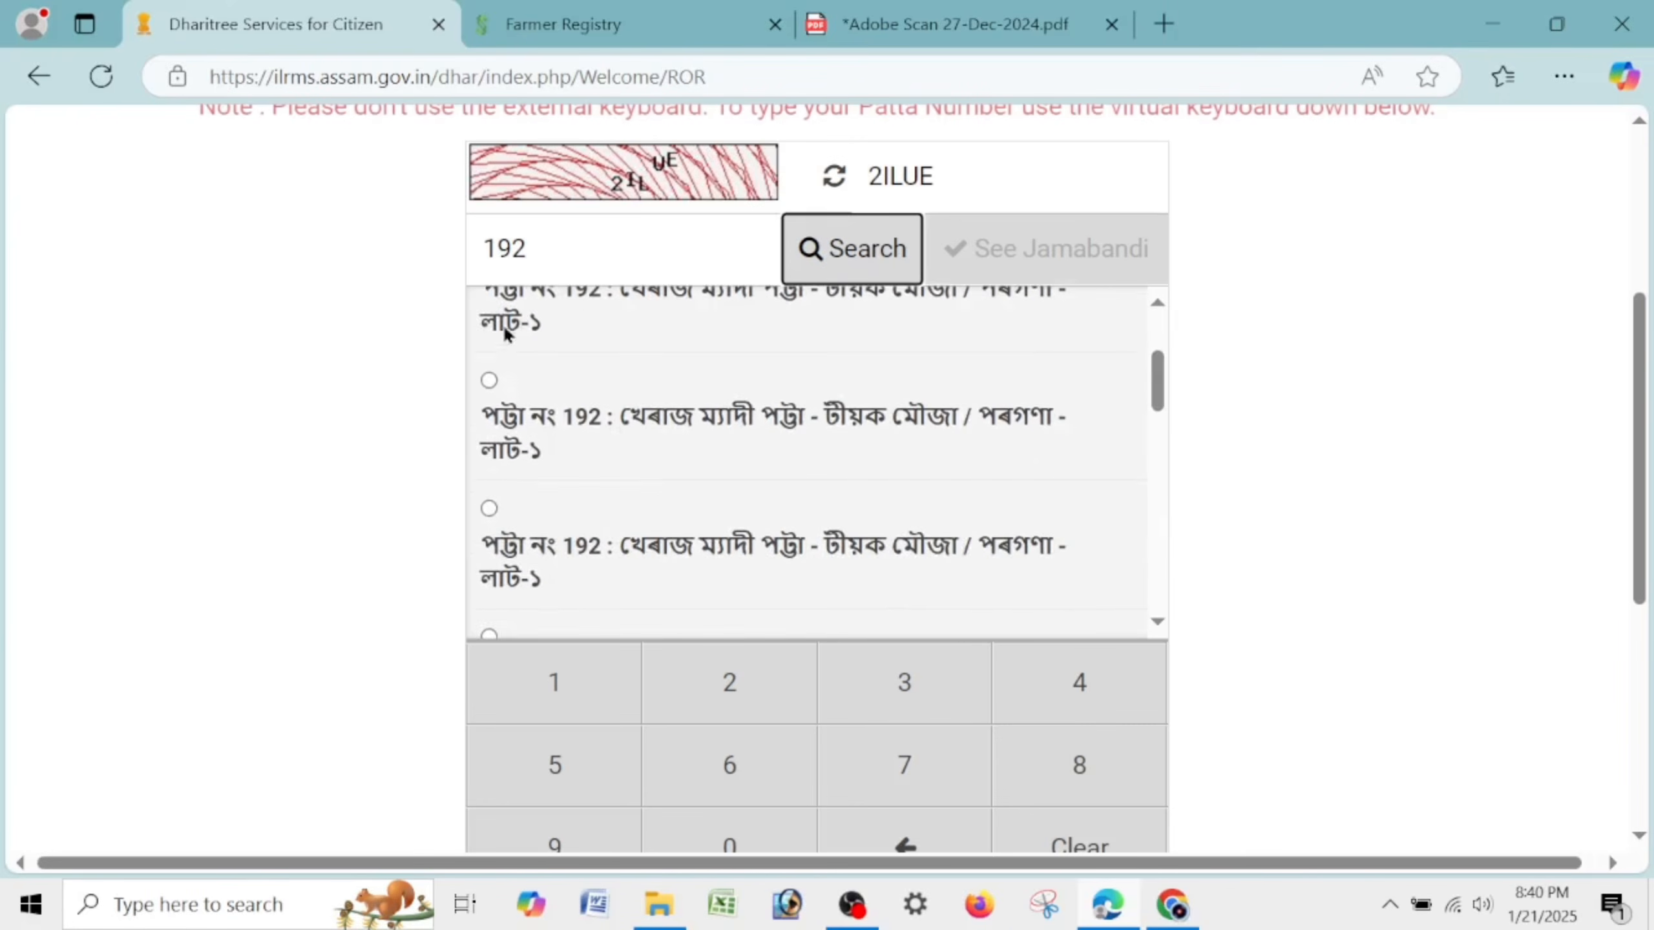
{"action": "left_click", "coordinate": [489, 315]}
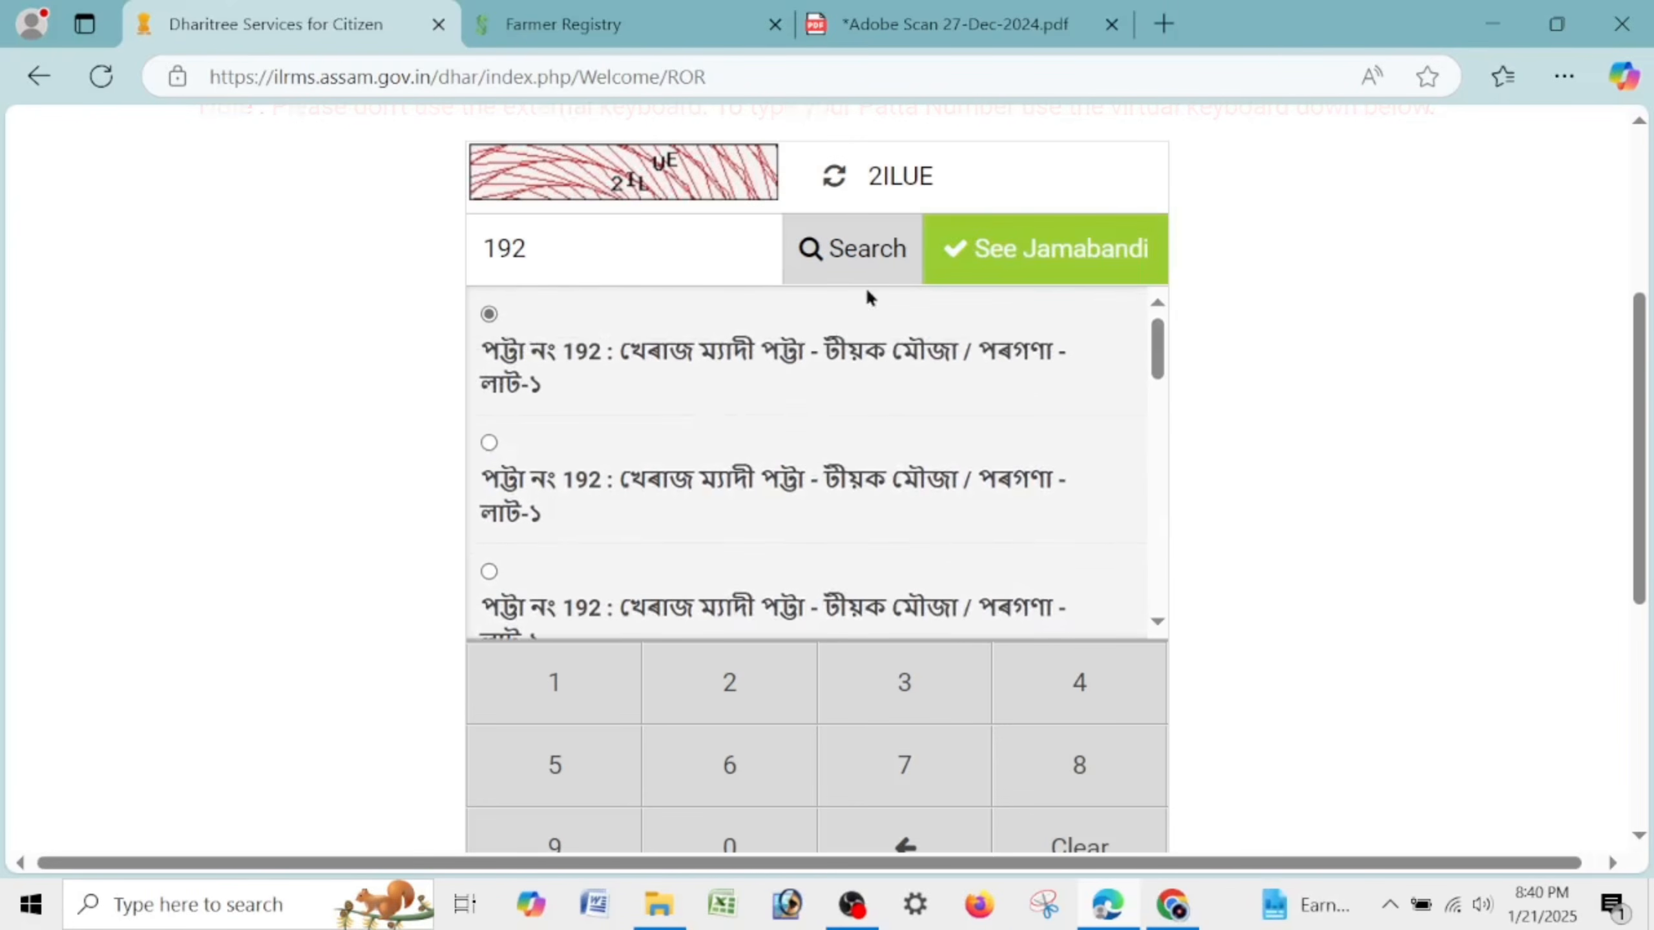
{"action": "left_click", "coordinate": [993, 254]}
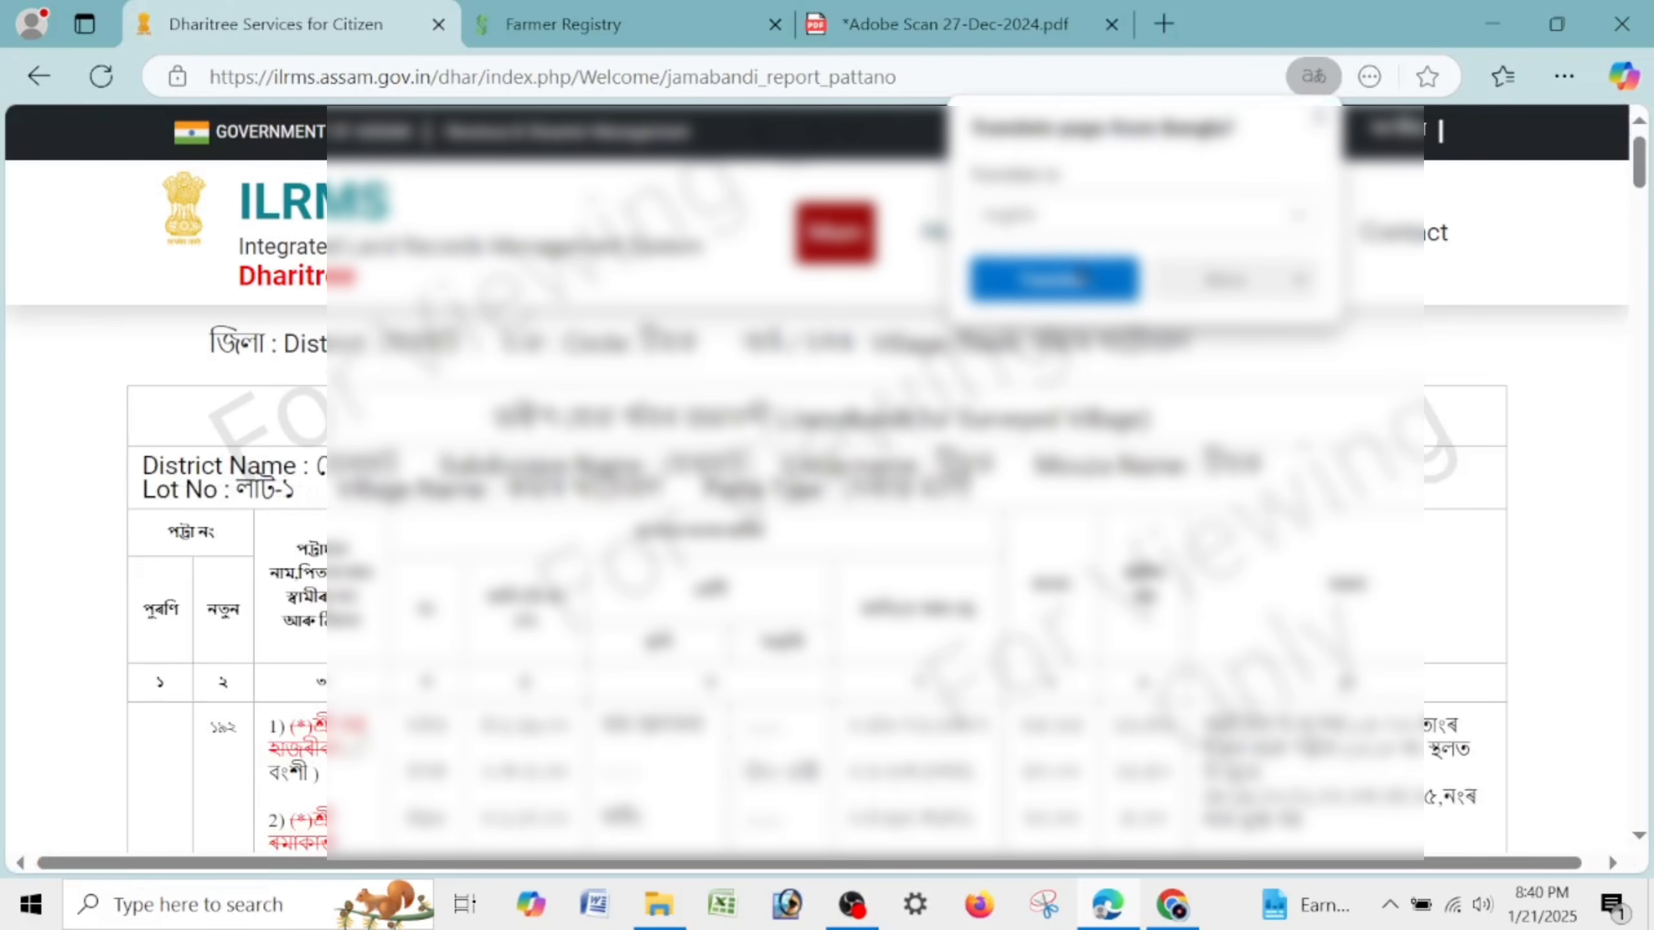
{"action": "left_click", "coordinate": [1234, 281]}
{"action": "left_click", "coordinate": [1210, 383]}
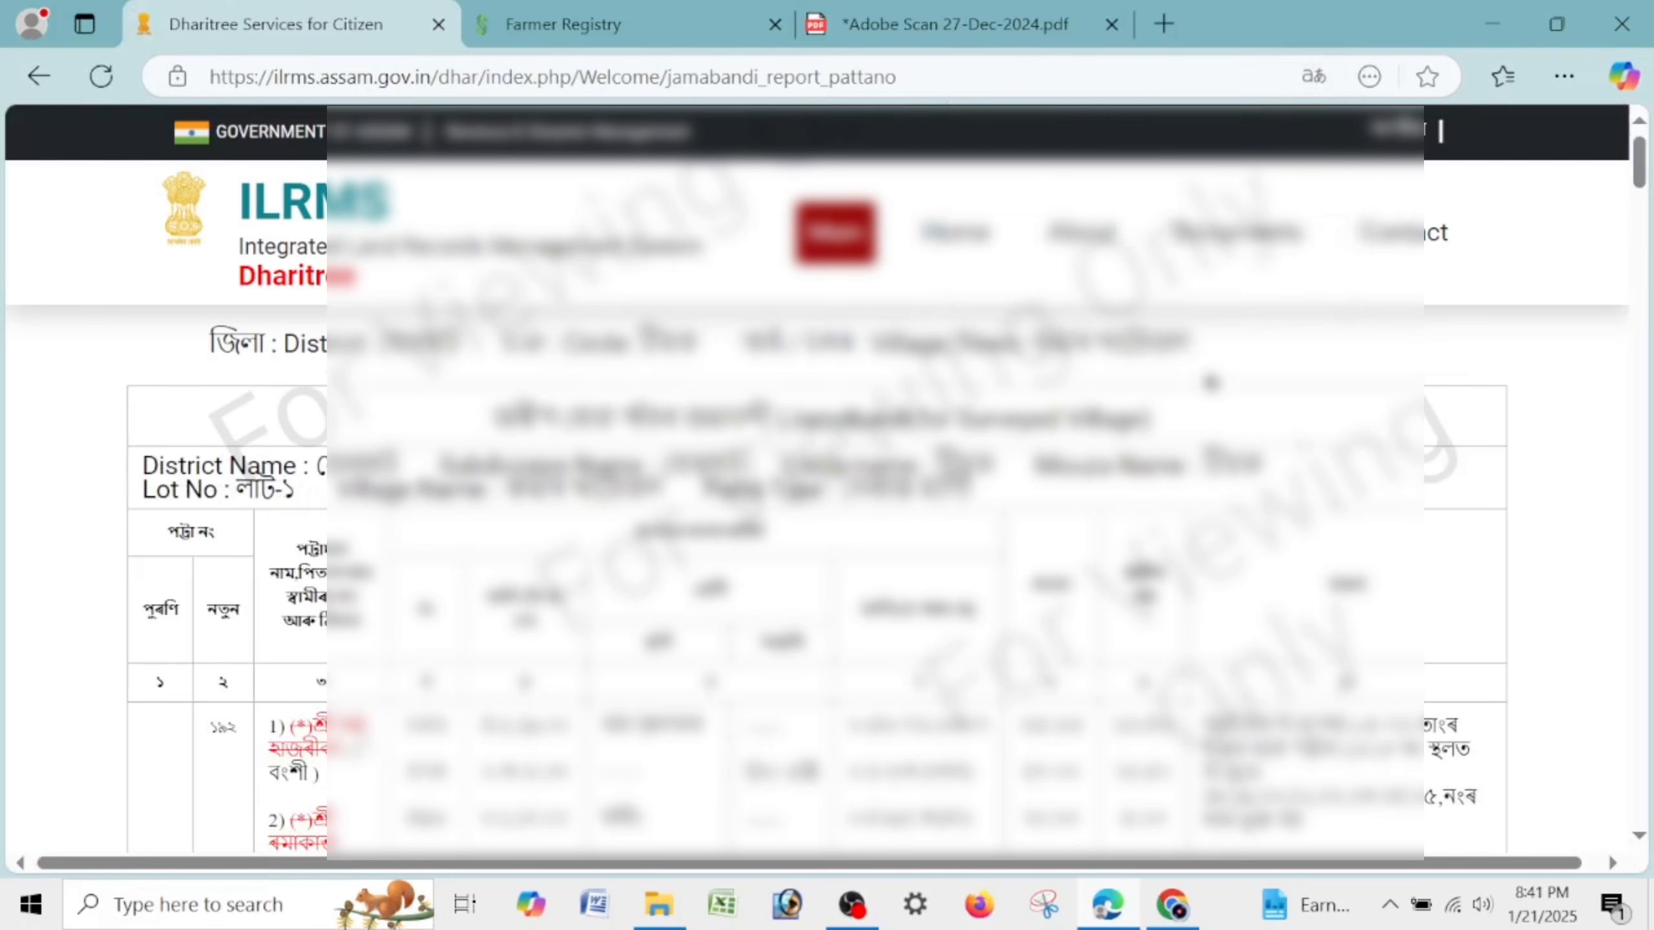
{"action": "scroll", "coordinate": [1210, 383], "scroll_direction": "down", "scroll_amount": 10}
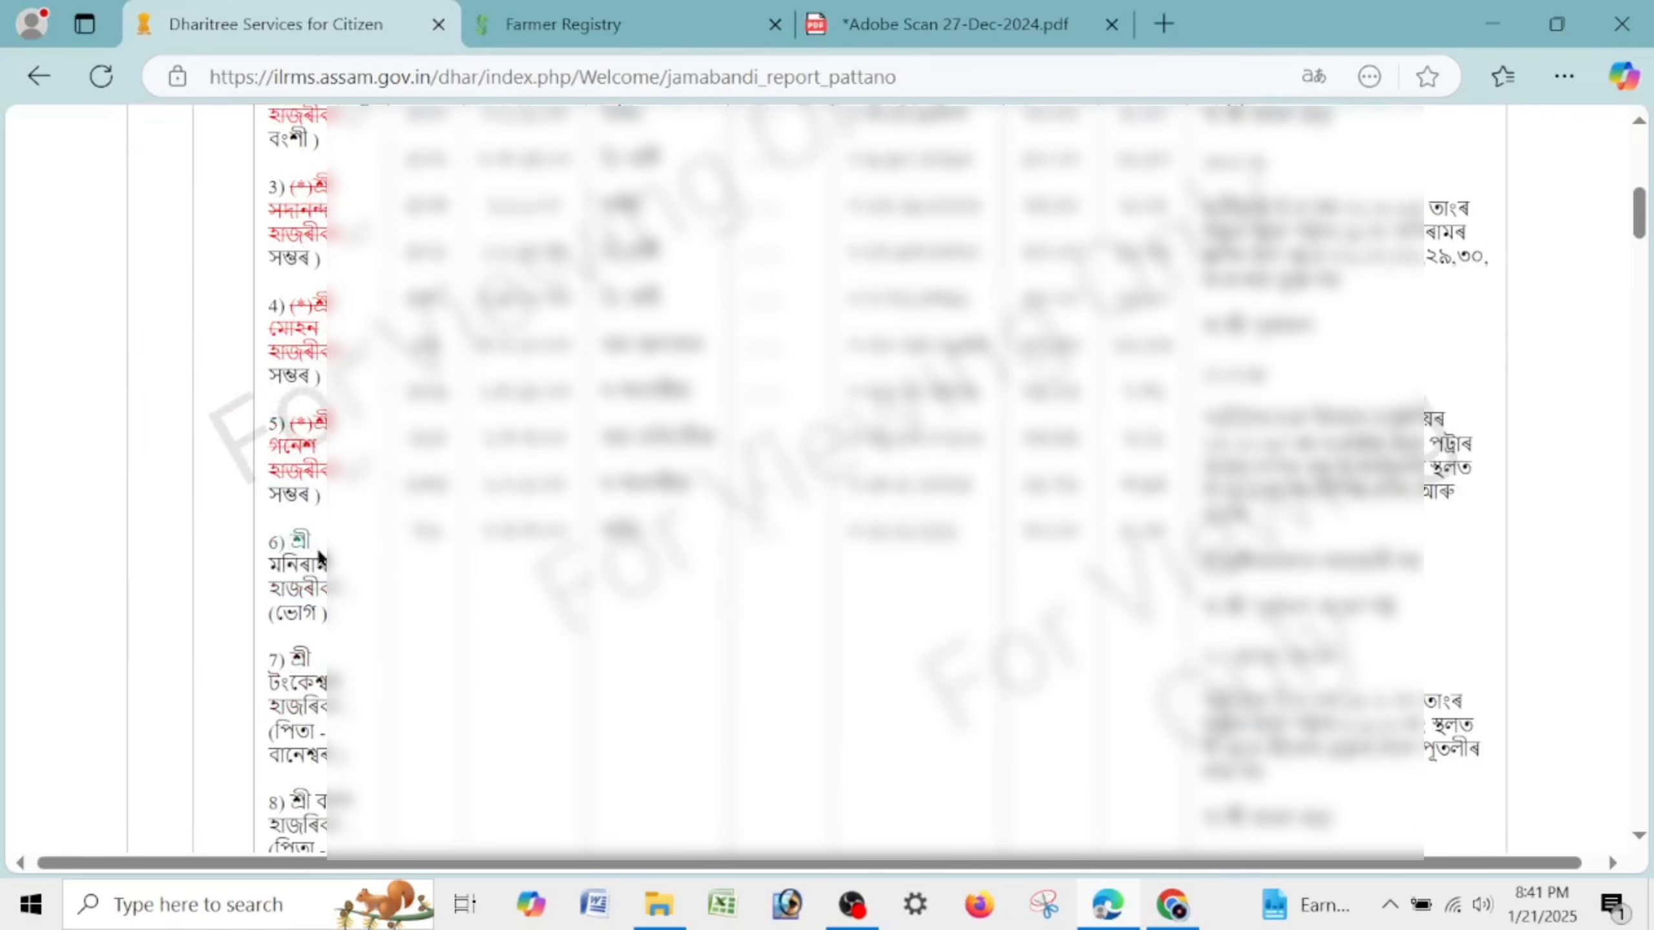
{"action": "scroll", "coordinate": [329, 766], "scroll_direction": "down", "scroll_amount": 5}
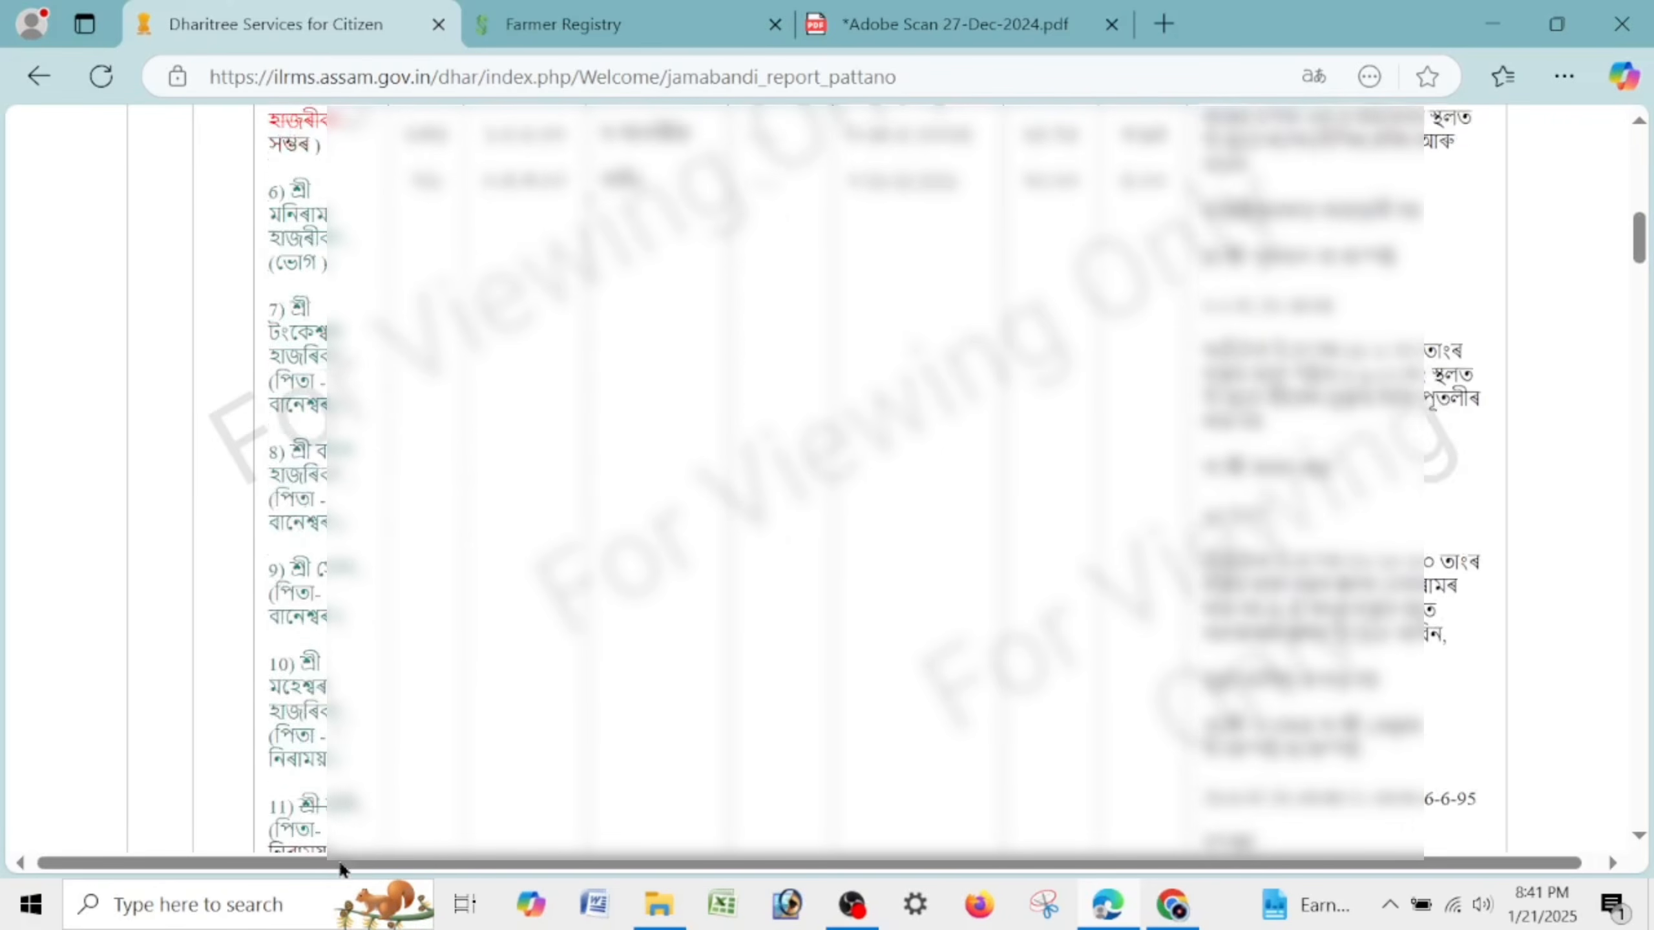
{"action": "scroll", "coordinate": [340, 869], "scroll_direction": "down", "scroll_amount": 20}
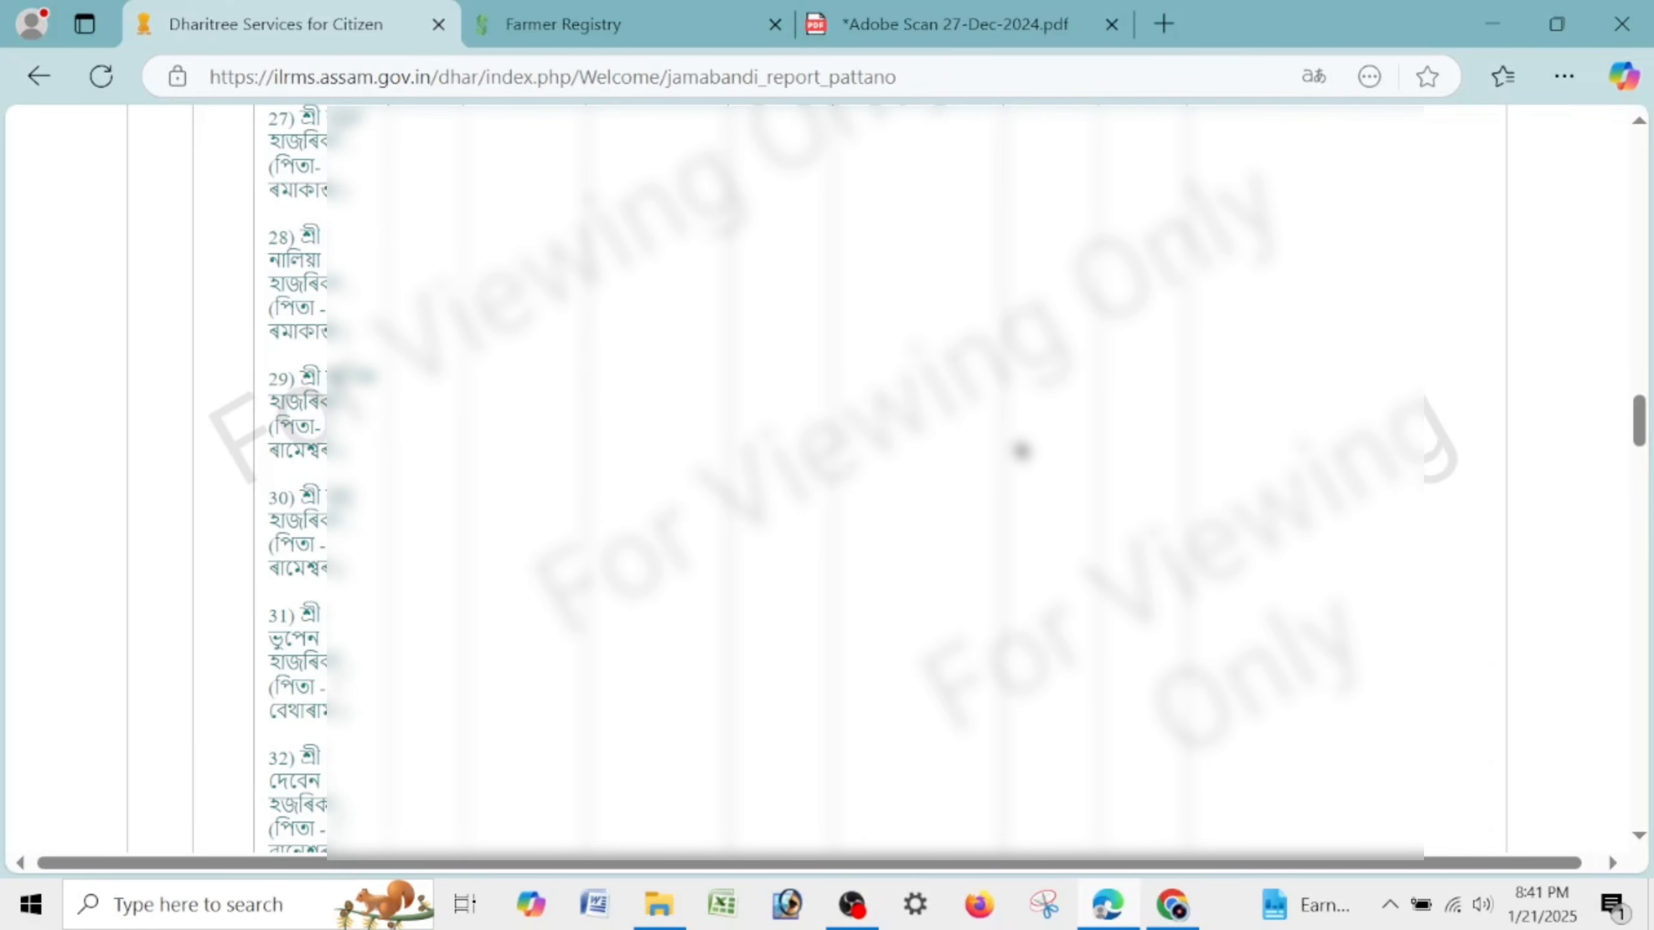
{"action": "left_click_drag", "start_coordinate": [1639, 427], "coordinate": [1638, 505]}
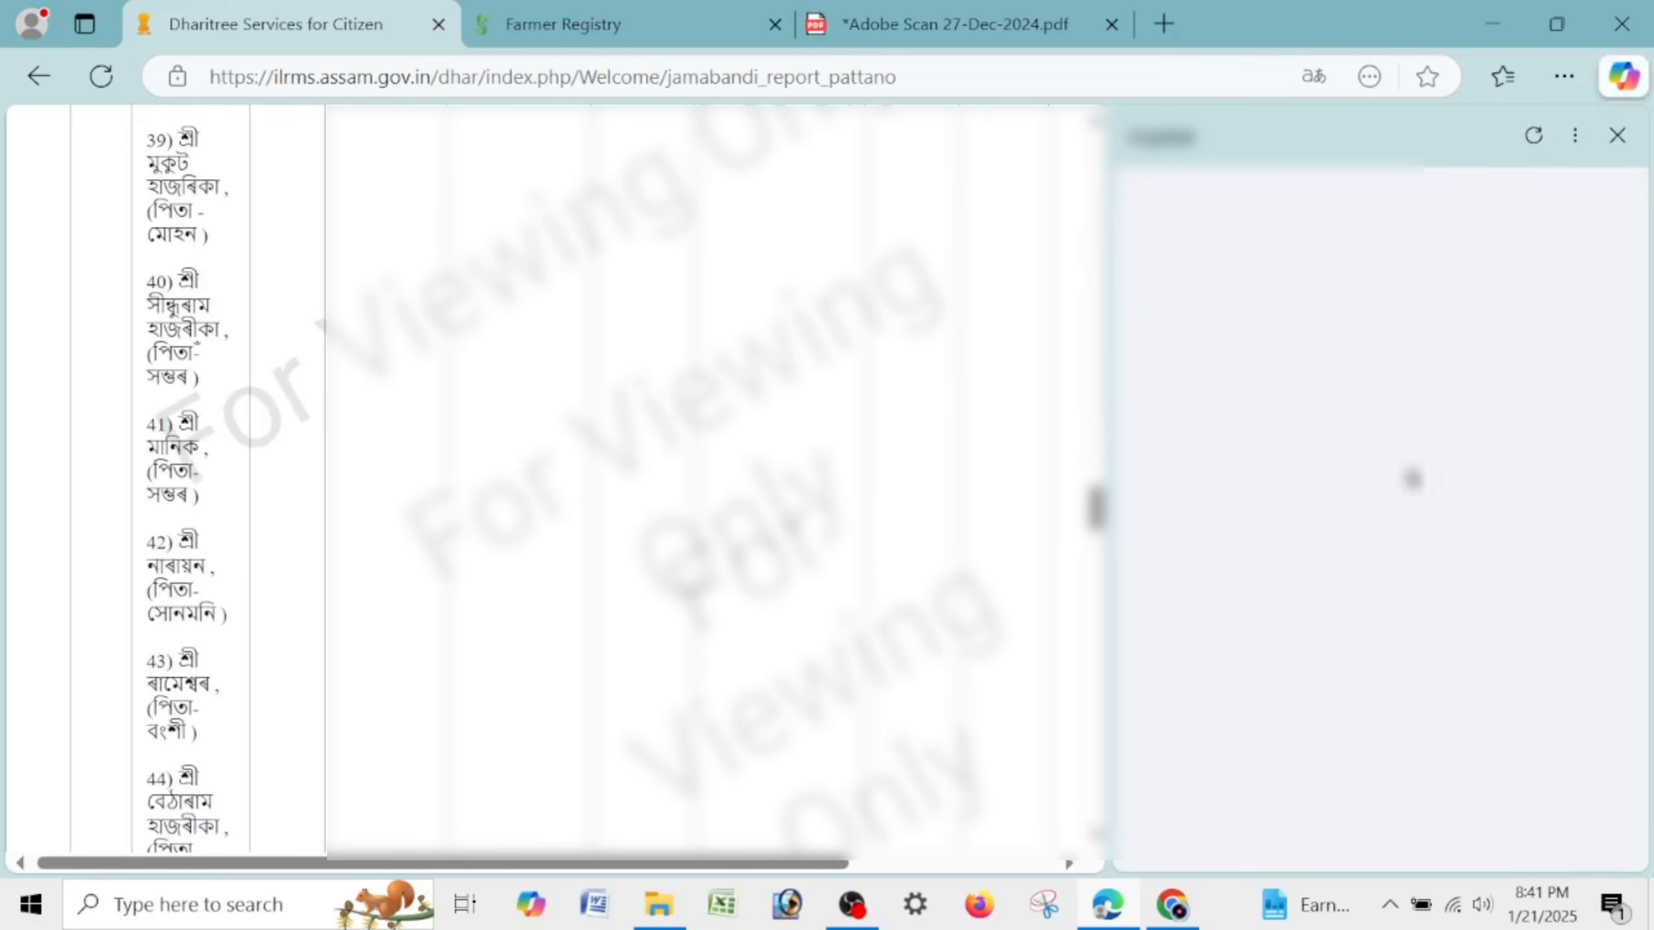
{"action": "left_click", "coordinate": [1575, 135]}
{"action": "left_click", "coordinate": [1617, 135]}
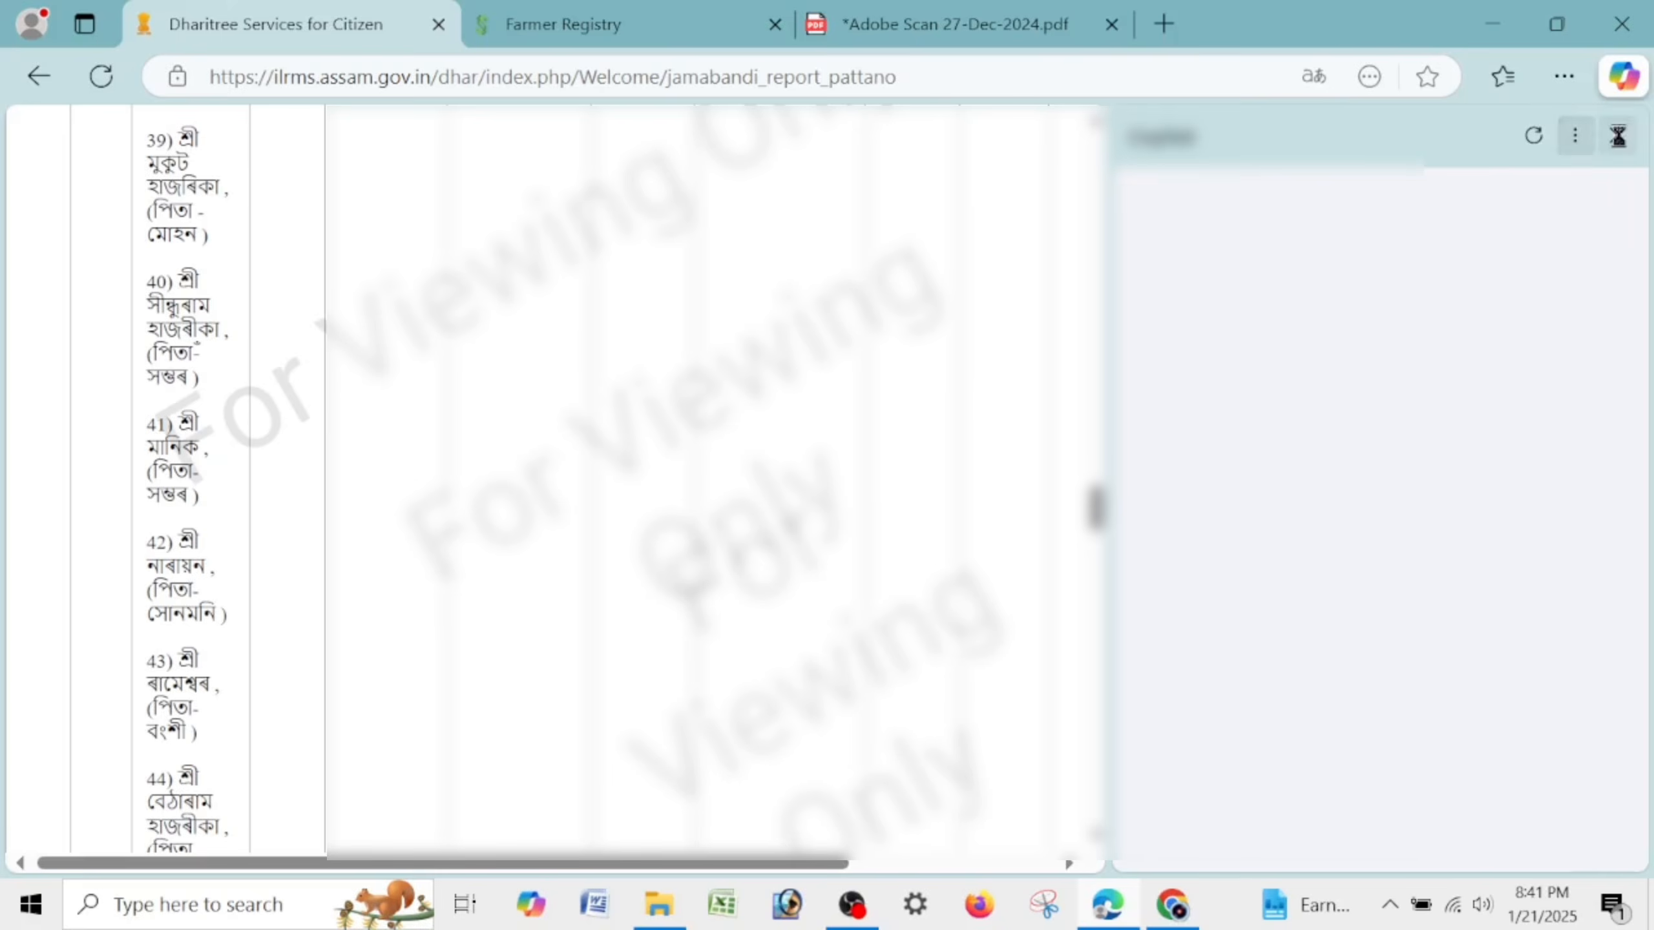
{"action": "left_click", "coordinate": [1617, 135]}
{"action": "scroll", "coordinate": [716, 515], "scroll_direction": "down", "scroll_amount": 10}
{"action": "scroll", "coordinate": [716, 515], "scroll_direction": "down", "scroll_amount": 12}
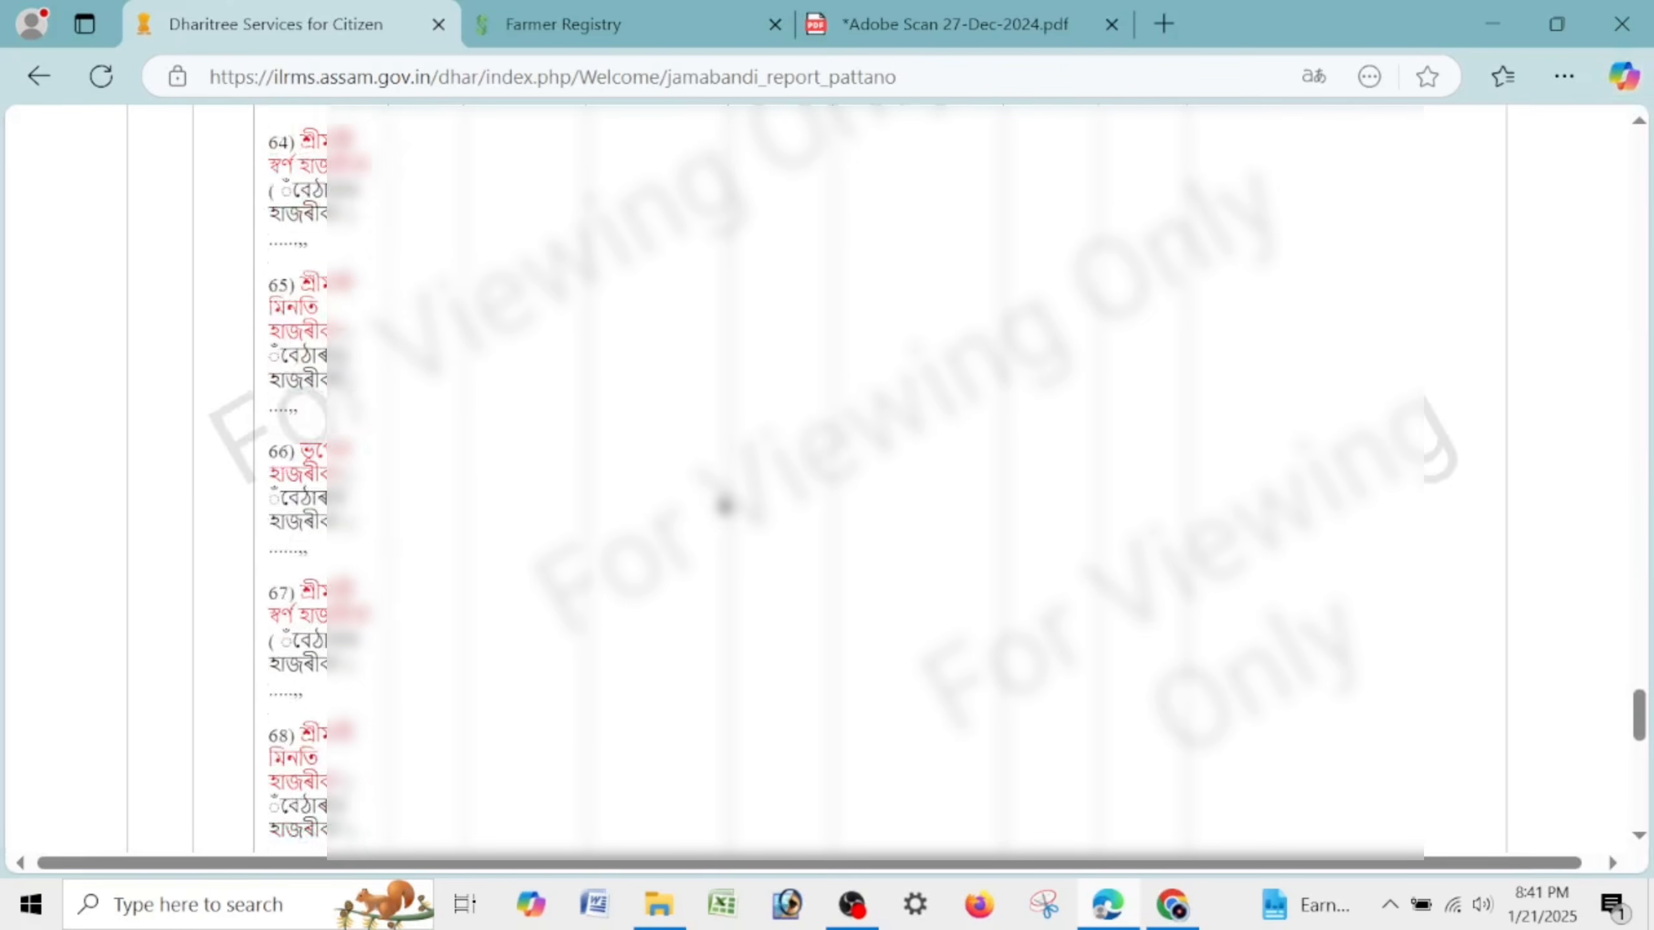
{"action": "scroll", "coordinate": [729, 501], "scroll_direction": "up", "scroll_amount": 5}
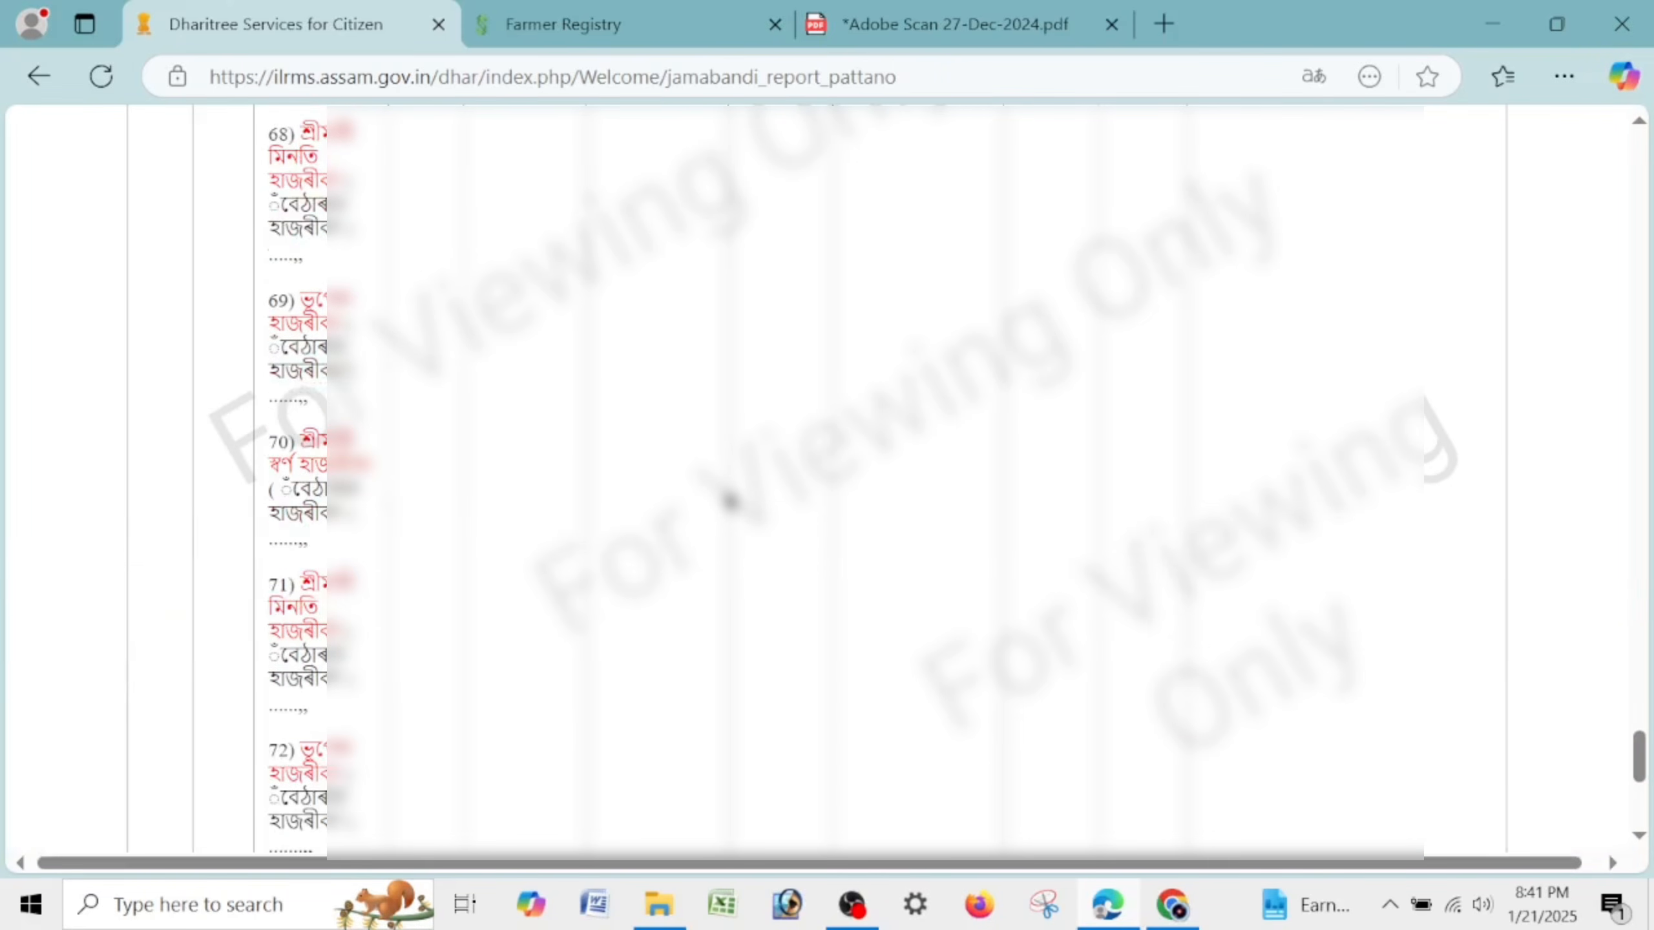
{"action": "scroll", "coordinate": [729, 500], "scroll_direction": "up", "scroll_amount": 7}
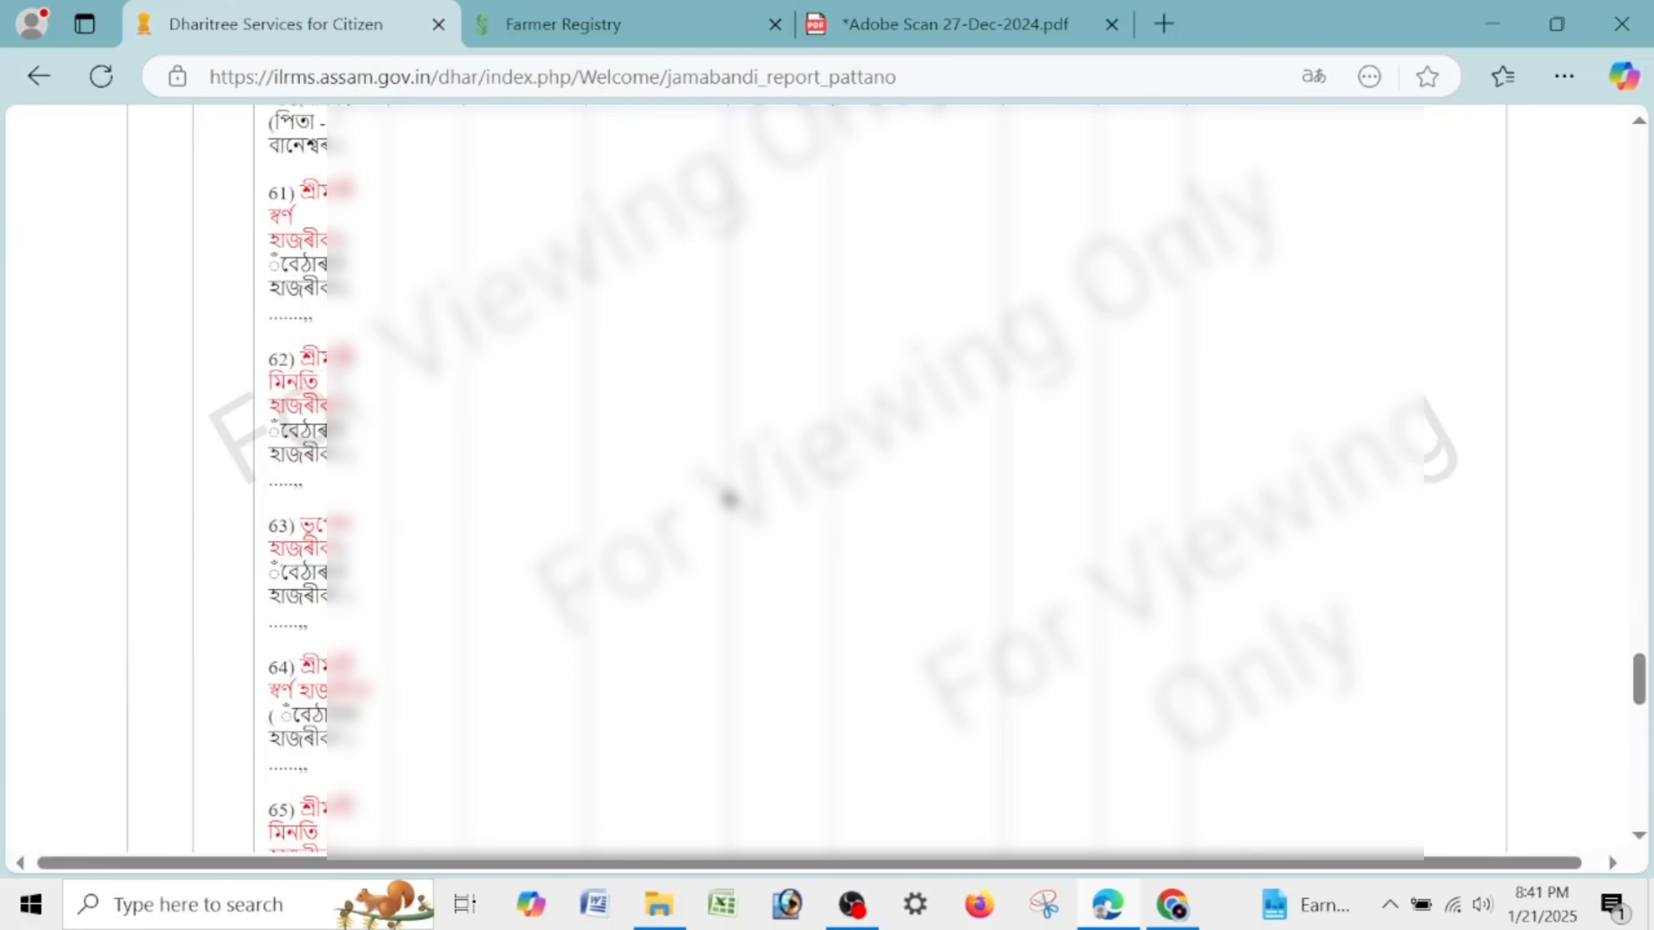
{"action": "scroll", "coordinate": [730, 498], "scroll_direction": "up", "scroll_amount": 20}
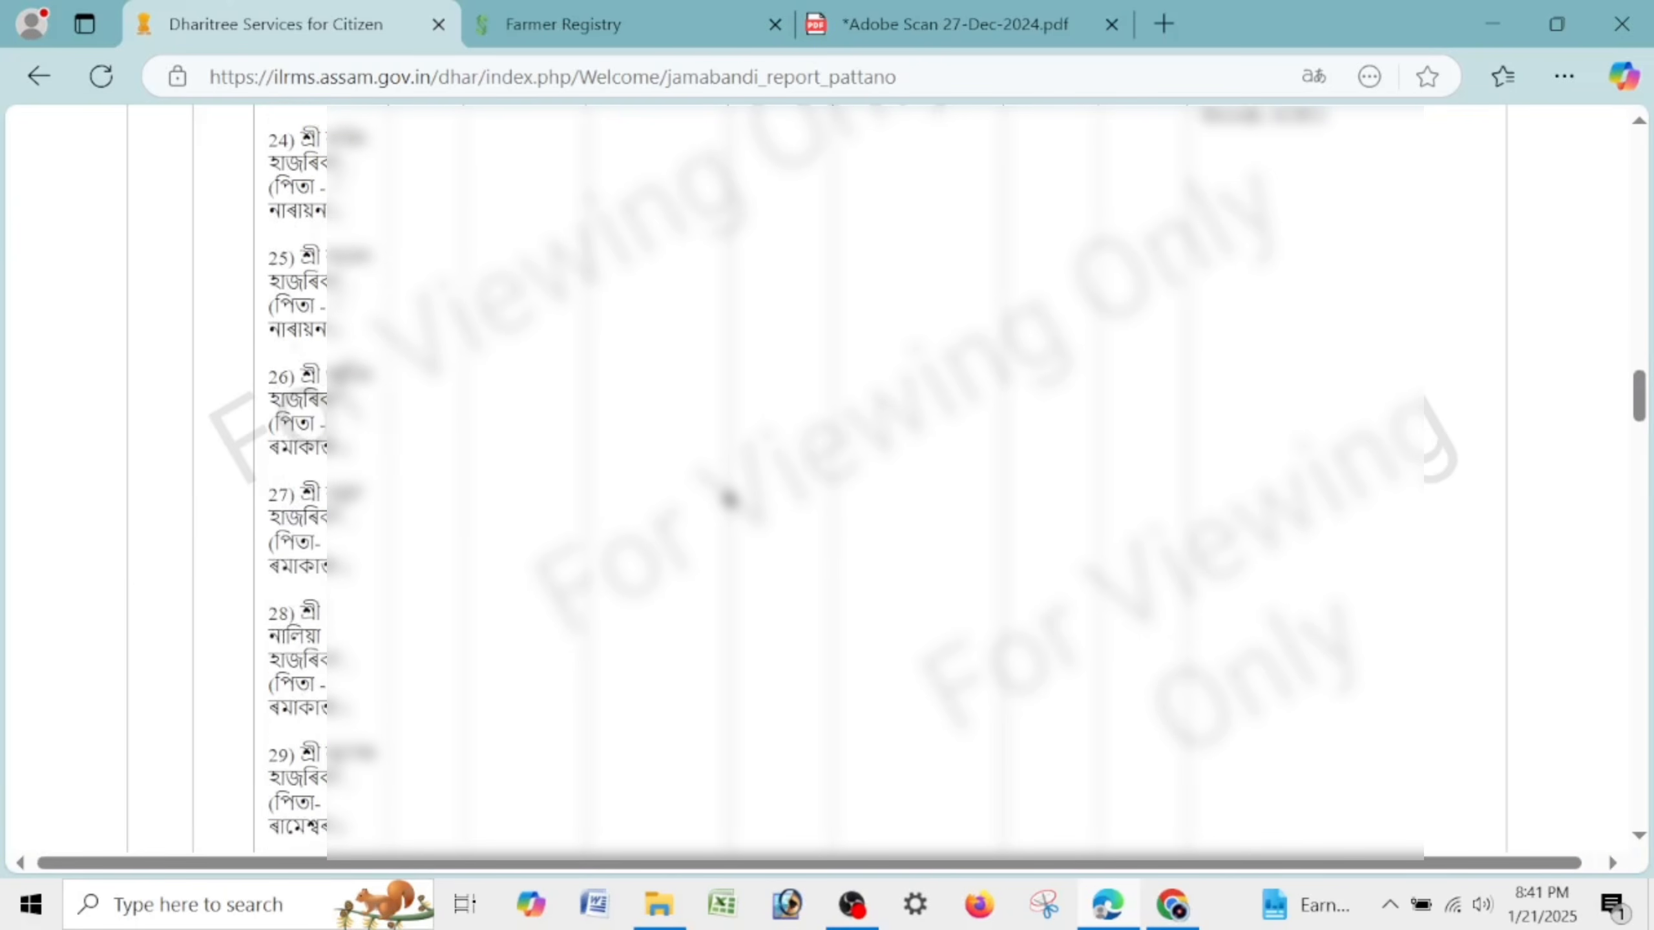
{"action": "scroll", "coordinate": [729, 498], "scroll_direction": "up", "scroll_amount": 15}
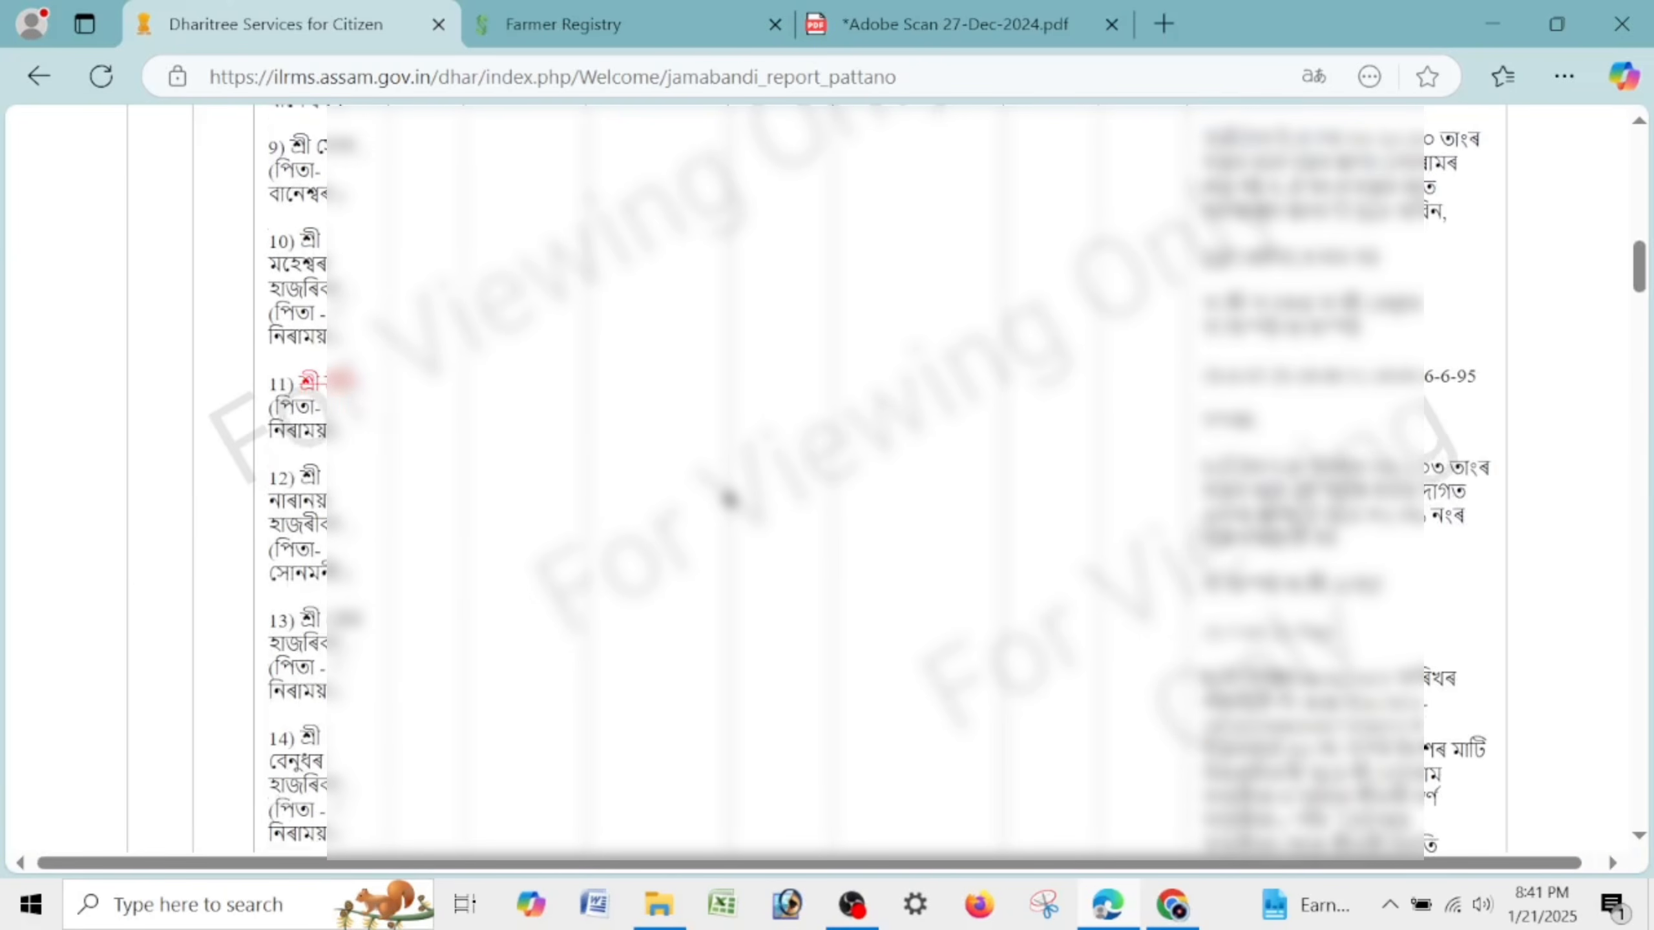
{"action": "scroll", "coordinate": [729, 498], "scroll_direction": "up", "scroll_amount": 12}
{"action": "scroll", "coordinate": [729, 522], "scroll_direction": "down", "scroll_amount": 5}
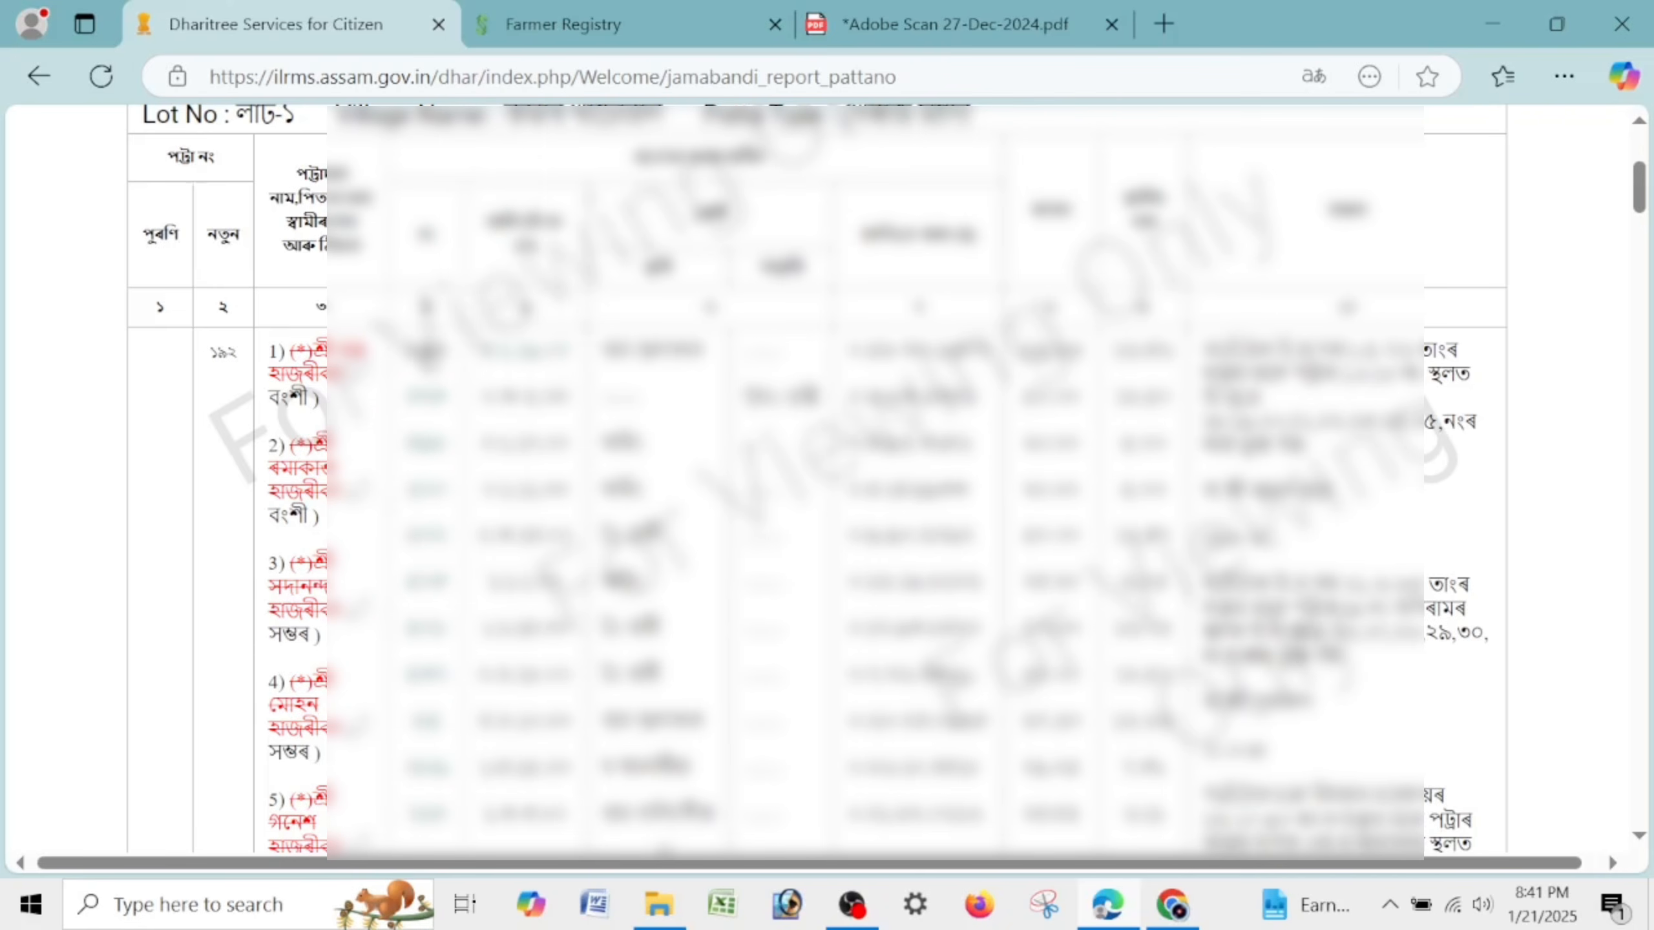
{"action": "scroll", "coordinate": [409, 515], "scroll_direction": "down", "scroll_amount": 5}
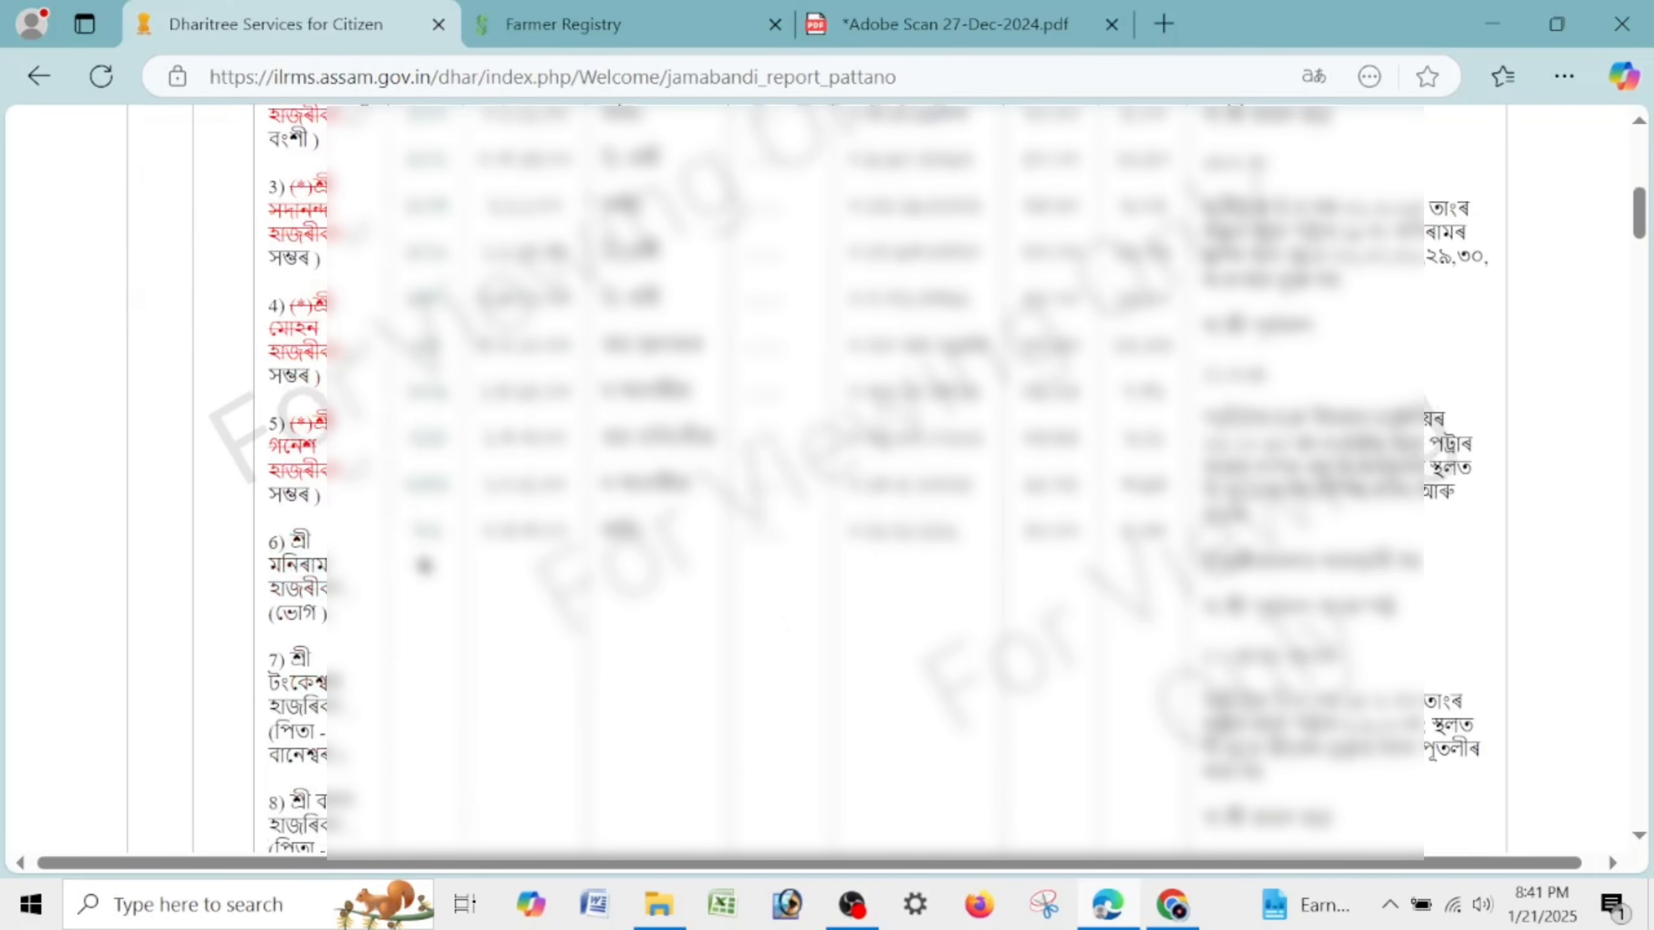
{"action": "scroll", "coordinate": [448, 327], "scroll_direction": "up", "scroll_amount": 5}
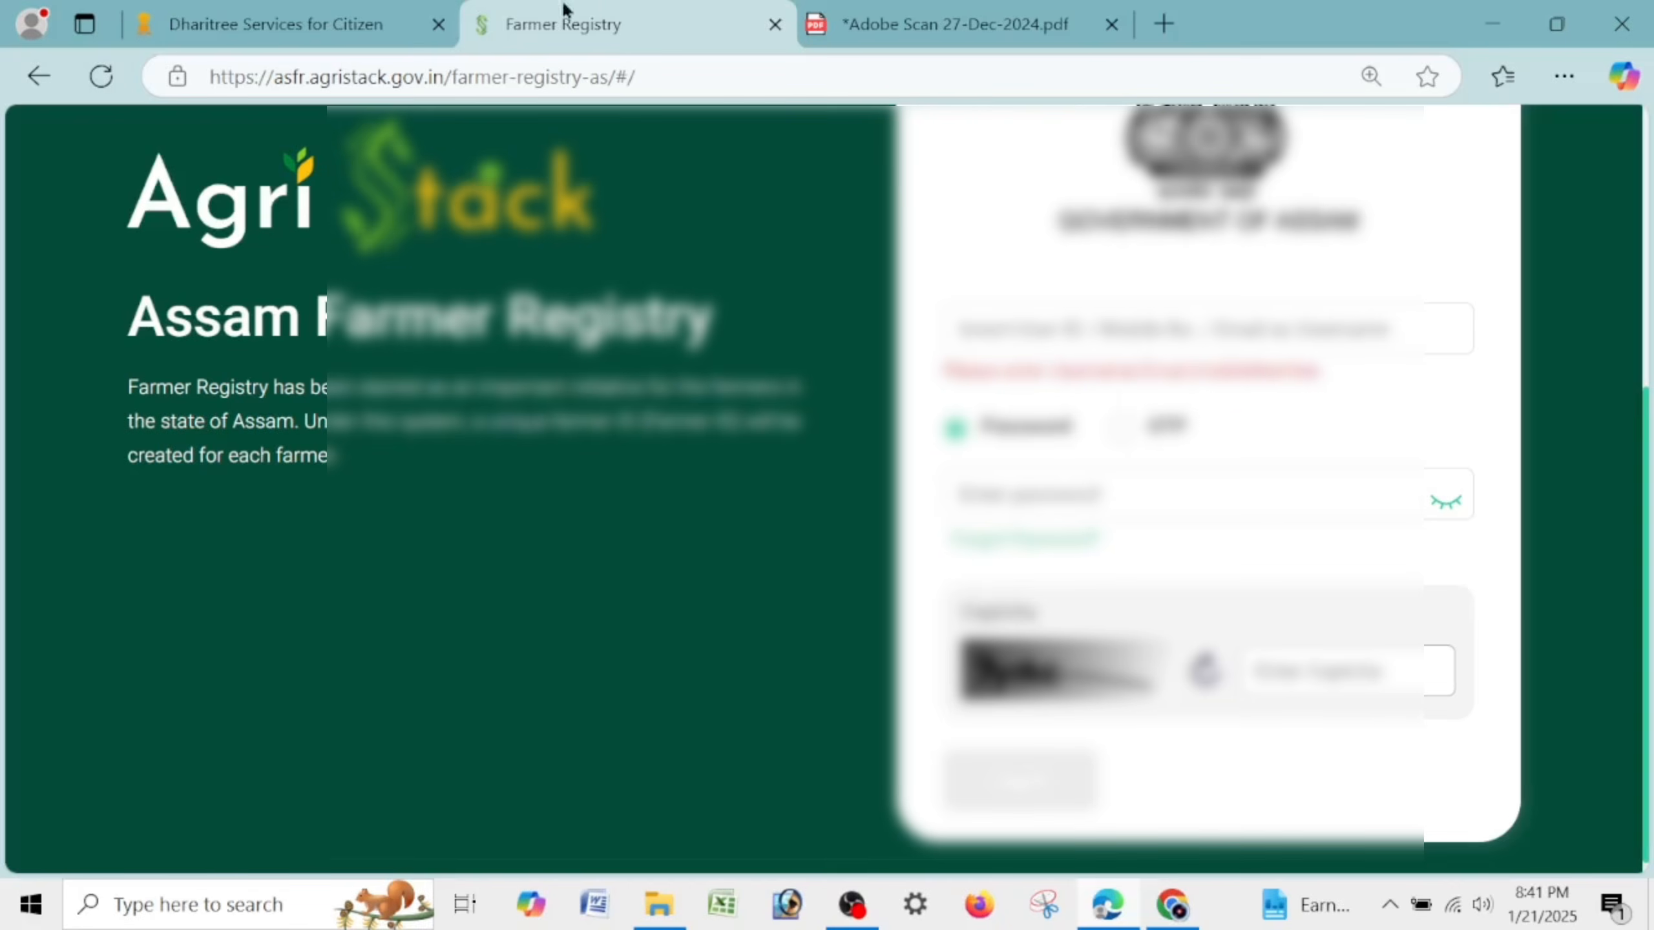
{"action": "left_click", "coordinate": [280, 24]}
{"action": "scroll", "coordinate": [631, 239], "scroll_direction": "up", "scroll_amount": 5}
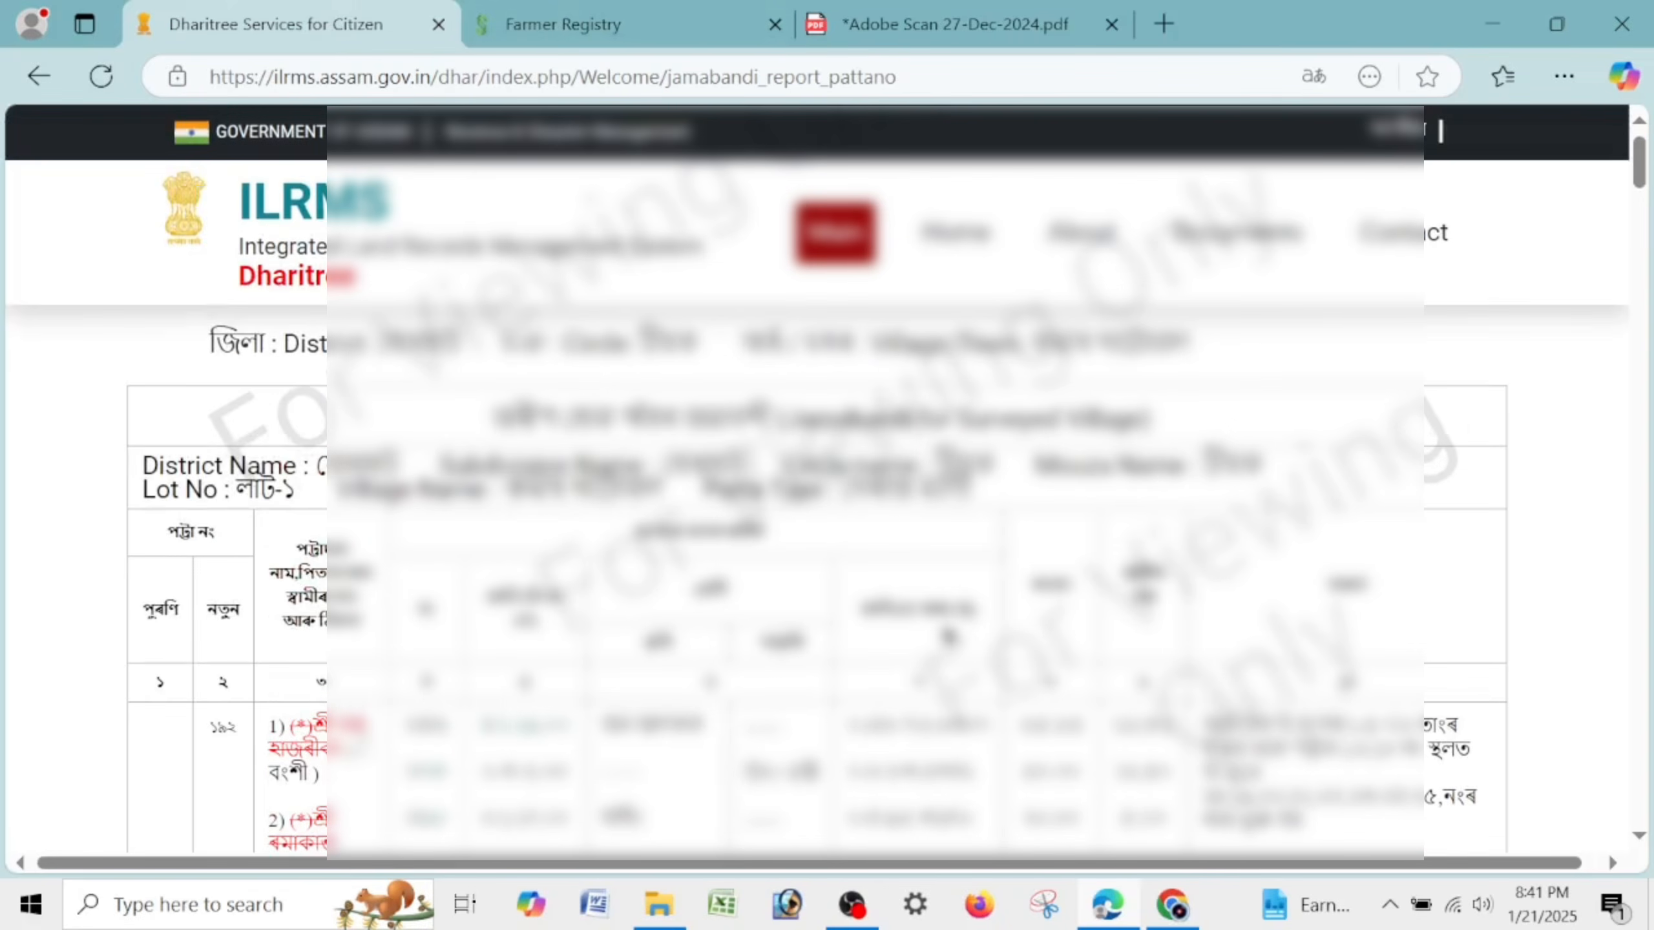
Cancel printing the Jamabandi report and return to the Dharitree Home page.
{"action": "key", "text": "ctrl+p"}
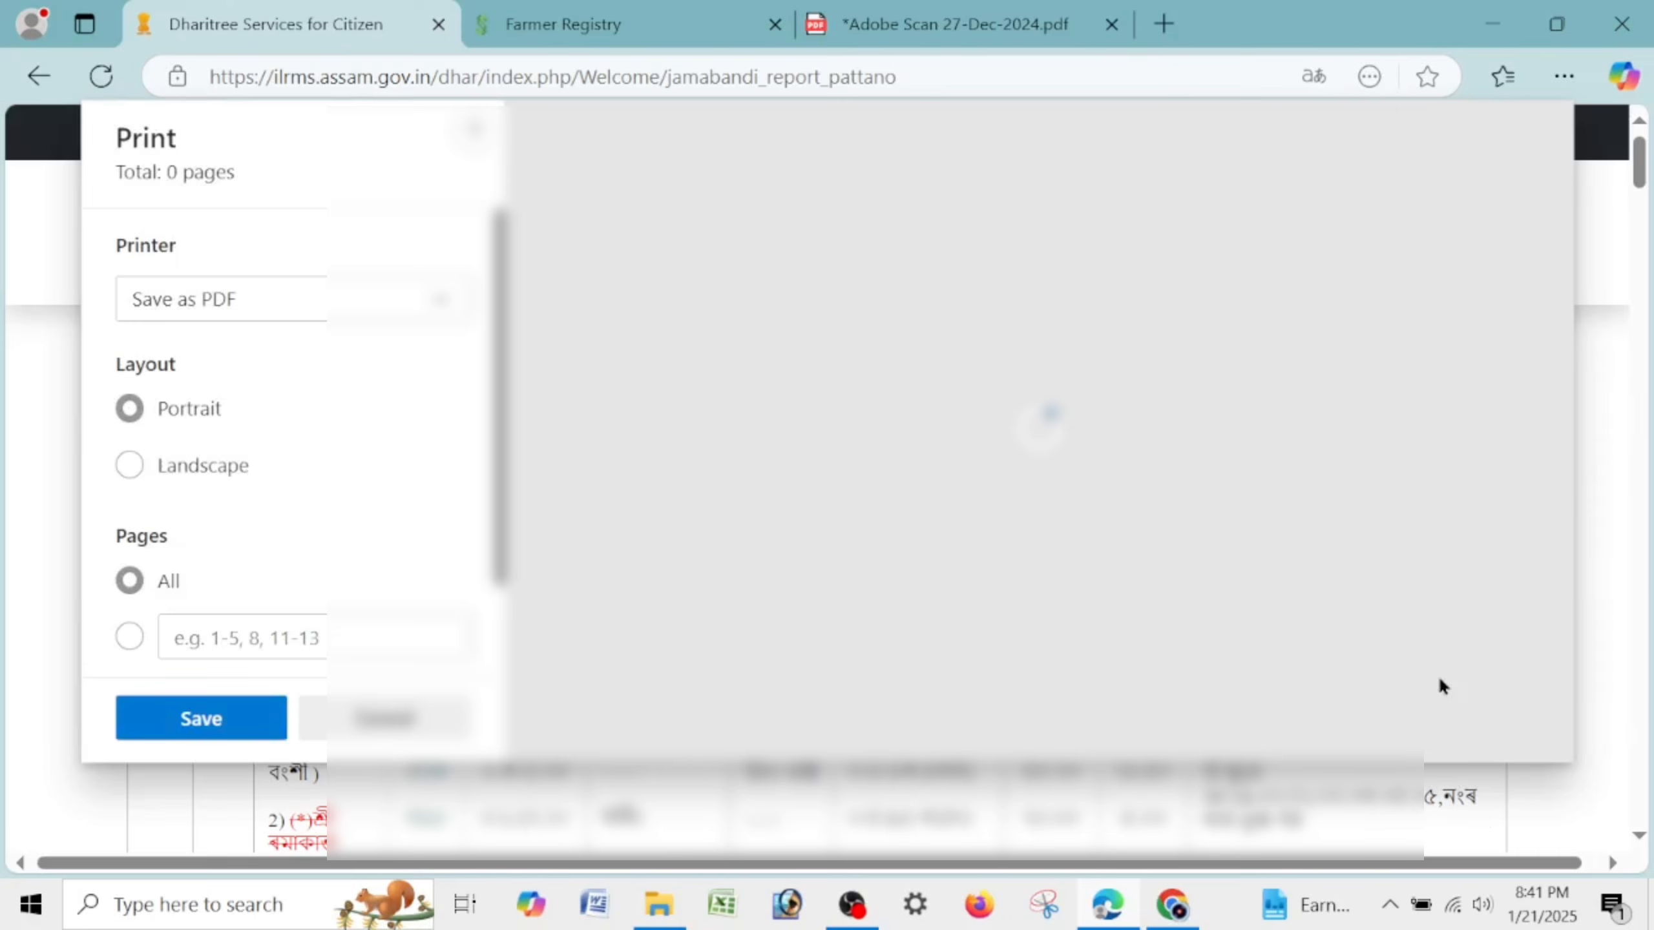
{"action": "left_click", "coordinate": [429, 719]}
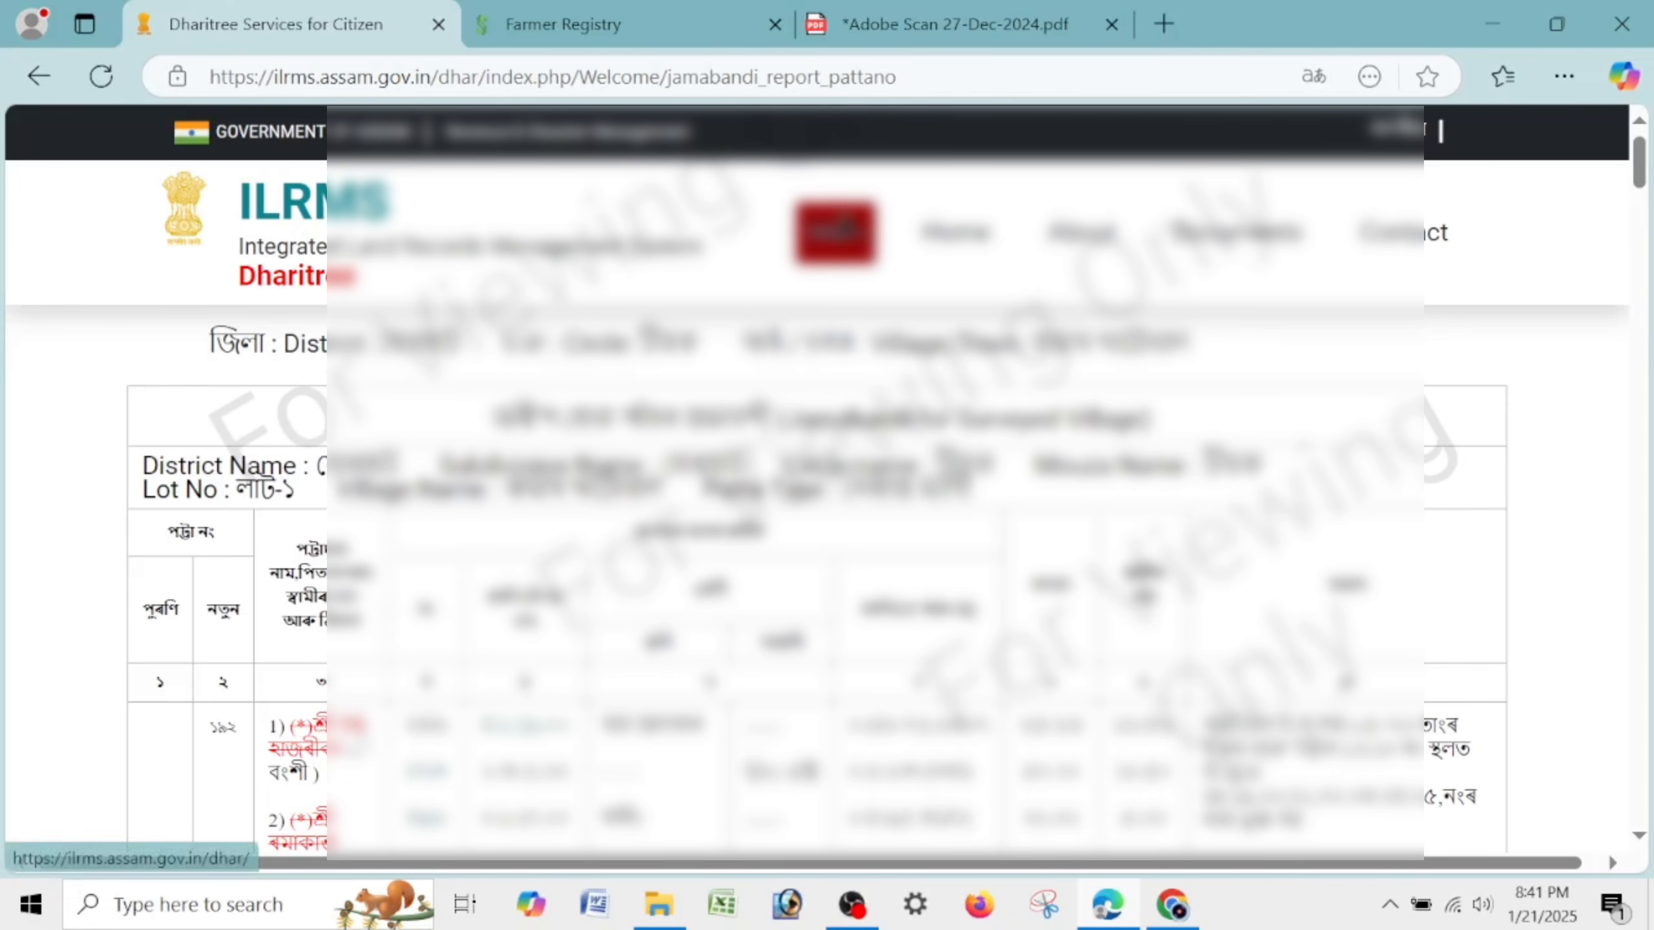
{"action": "left_click", "coordinate": [952, 238]}
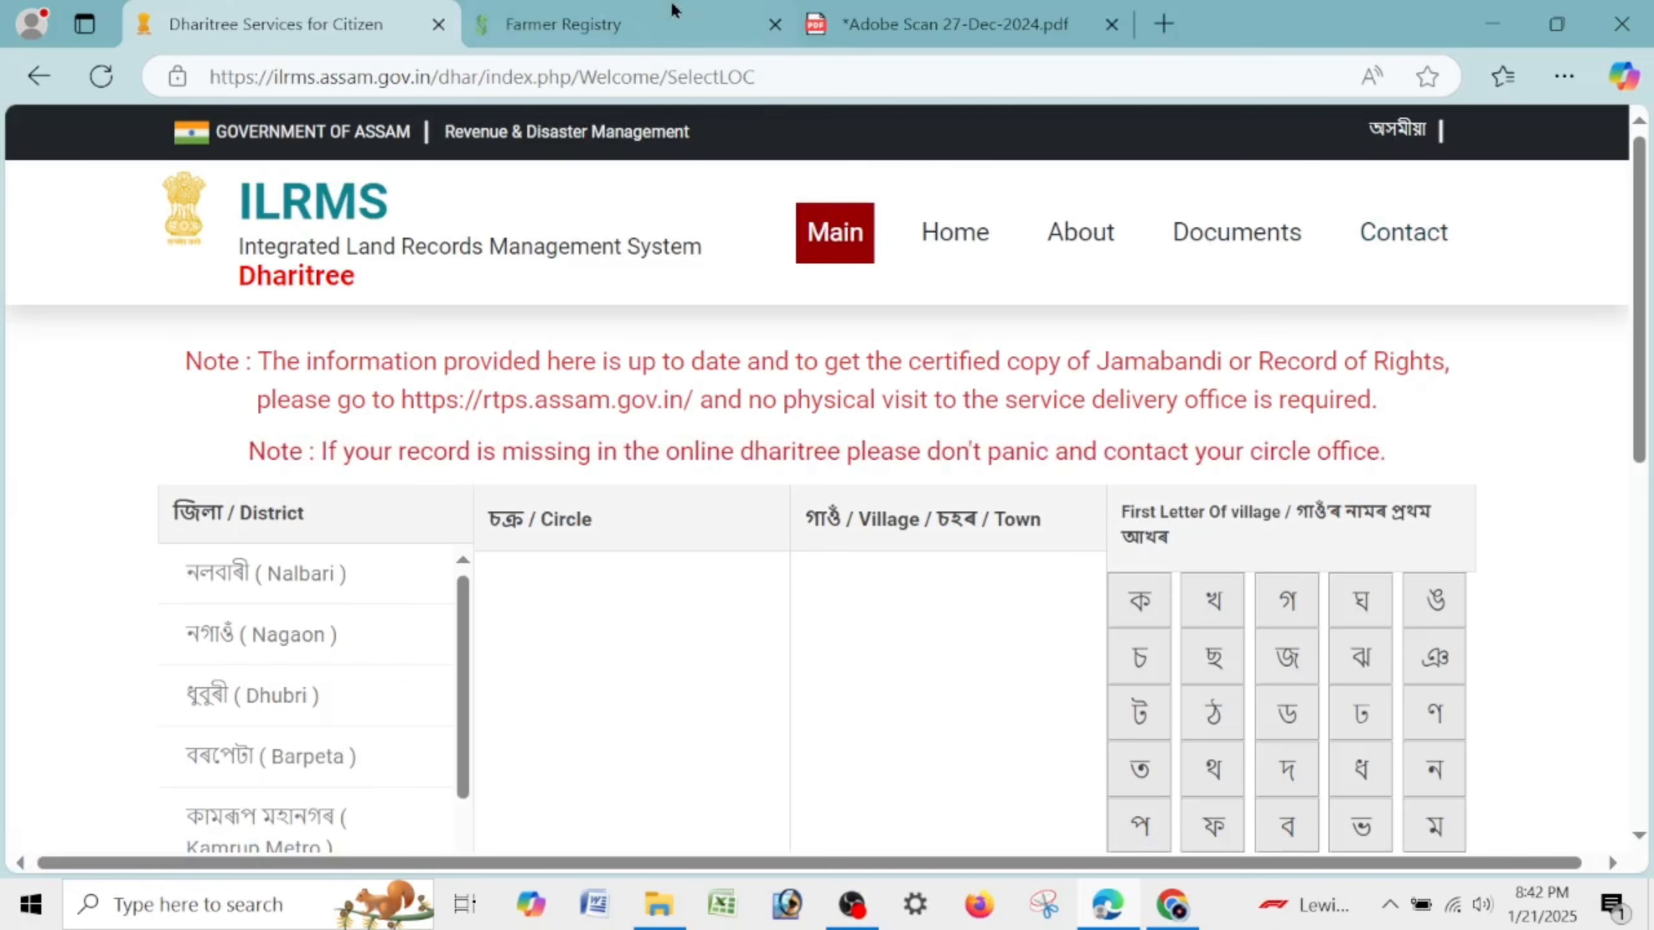
Log in to the Farmer Registry with the account username, password and captcha.
{"action": "left_click", "coordinate": [584, 8]}
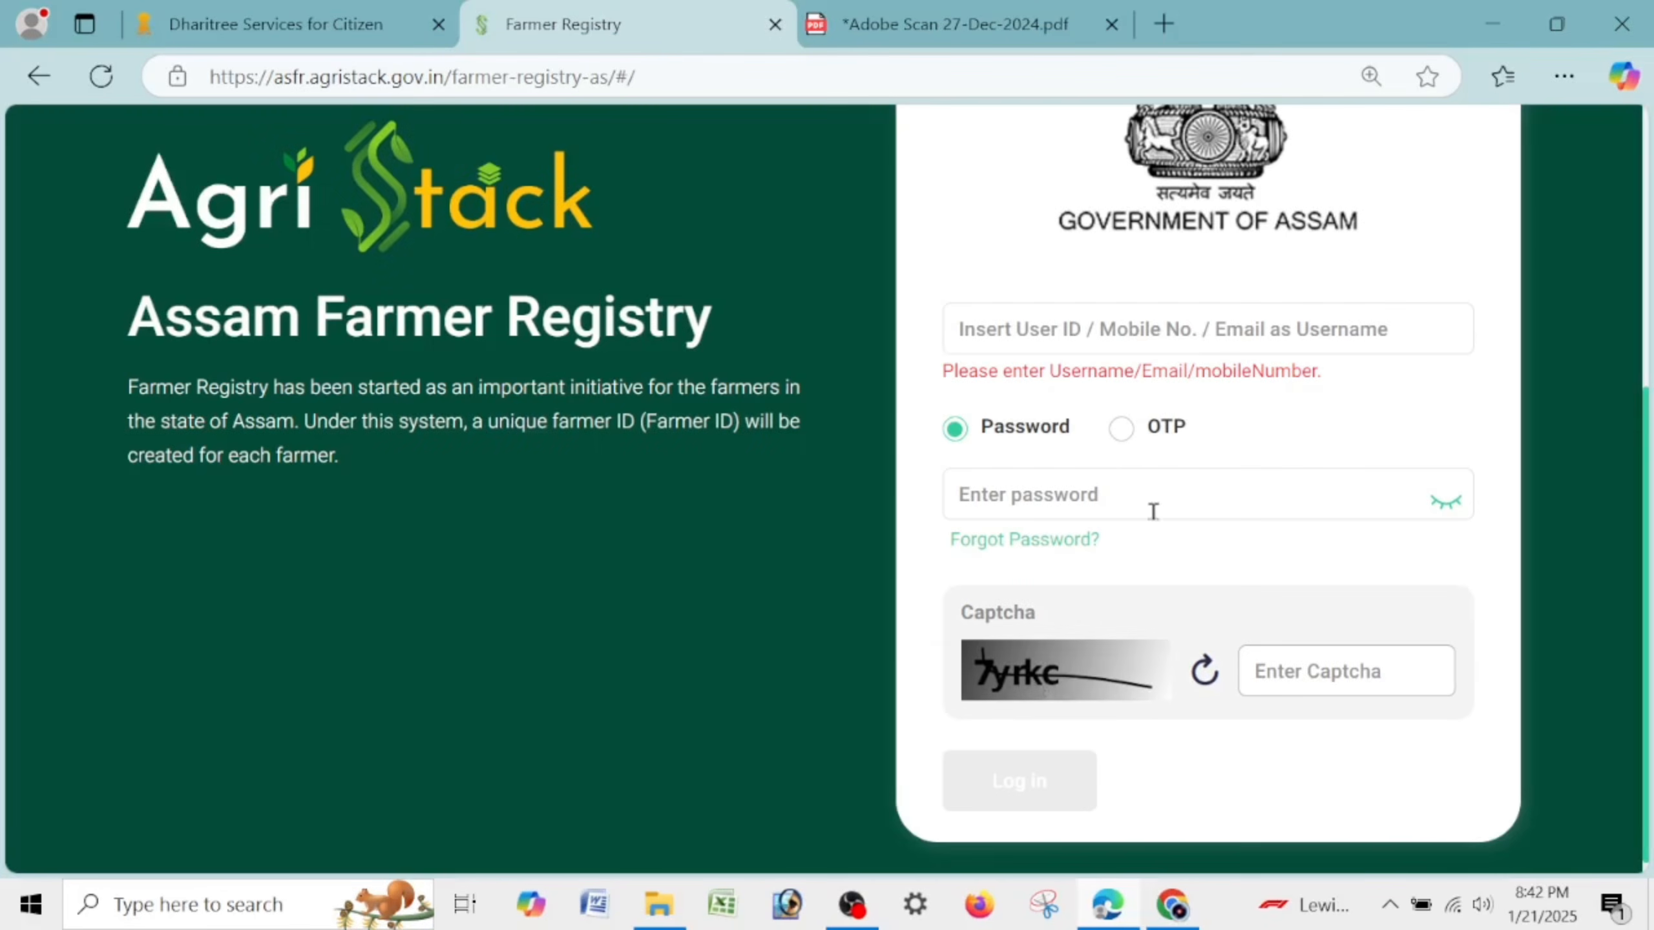
{"action": "scroll", "coordinate": [555, 549], "scroll_direction": "up", "scroll_amount": 5}
{"action": "scroll", "coordinate": [603, 510], "scroll_direction": "down", "scroll_amount": 5}
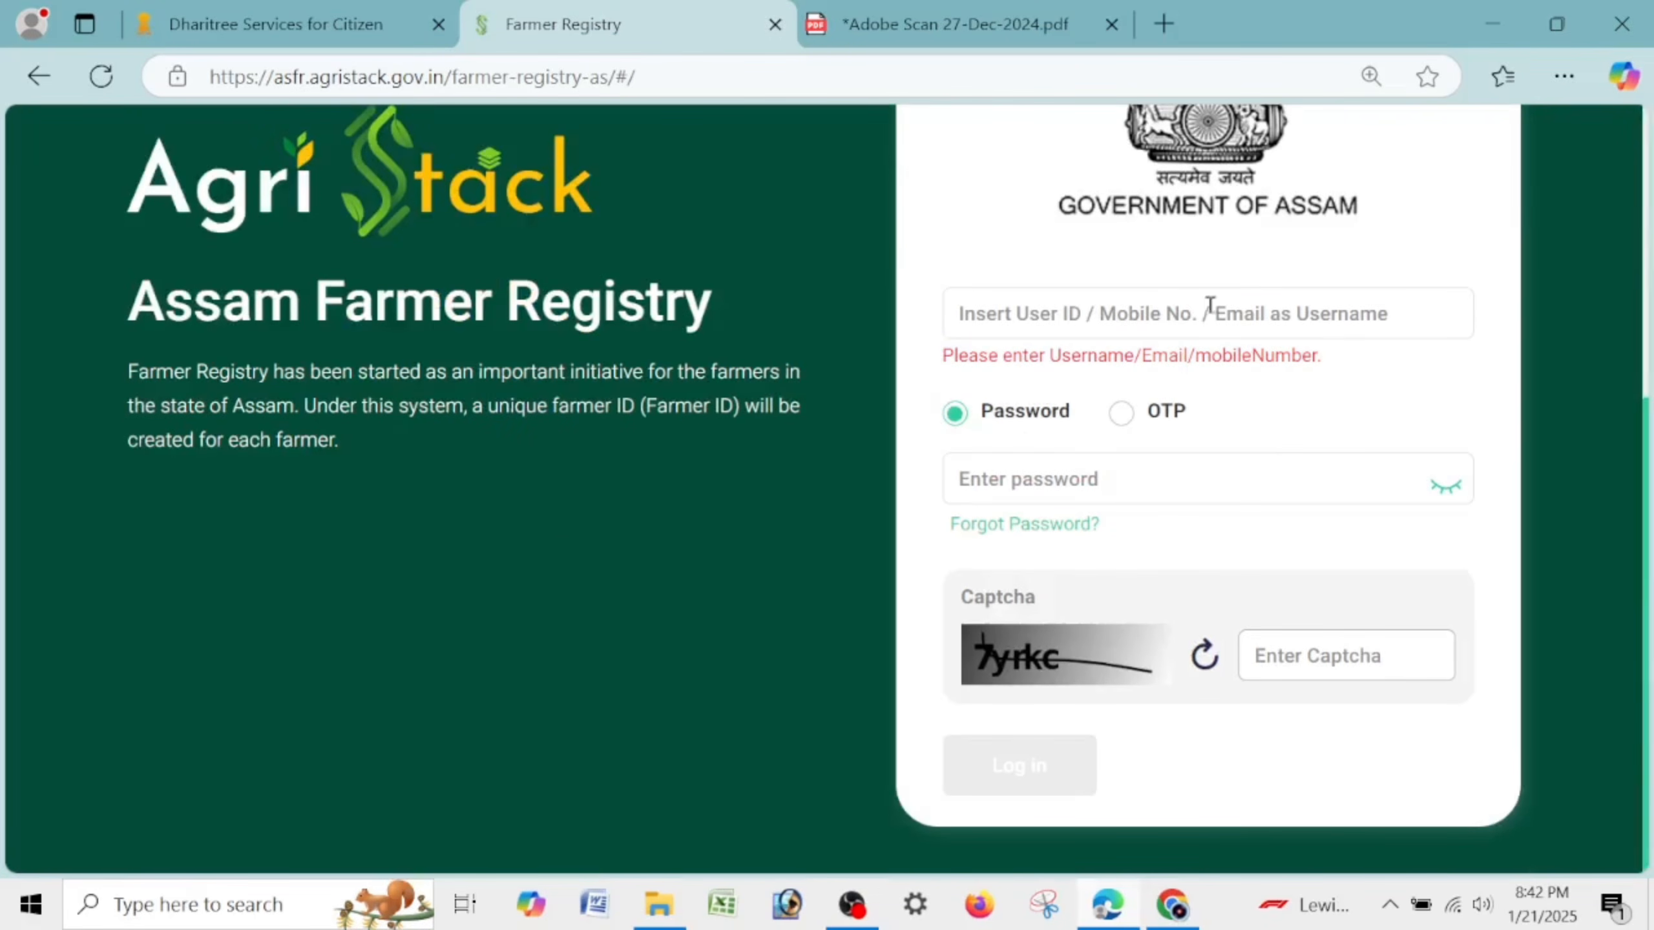
{"action": "left_click", "coordinate": [1191, 312]}
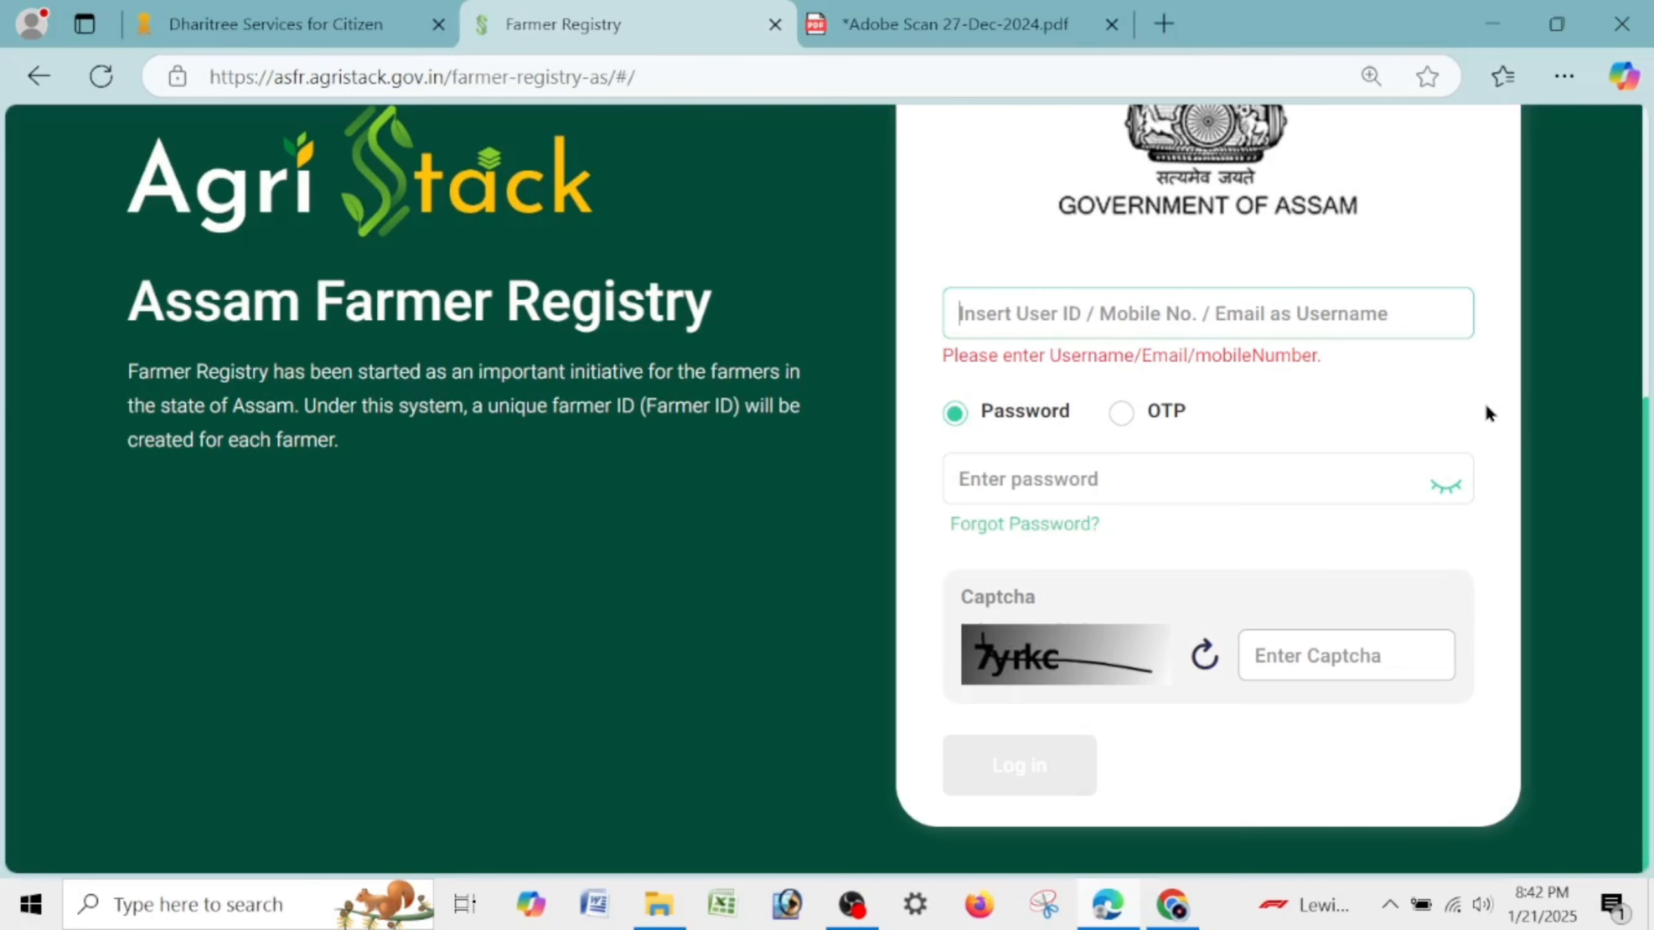
{"action": "type", "text": "***"}
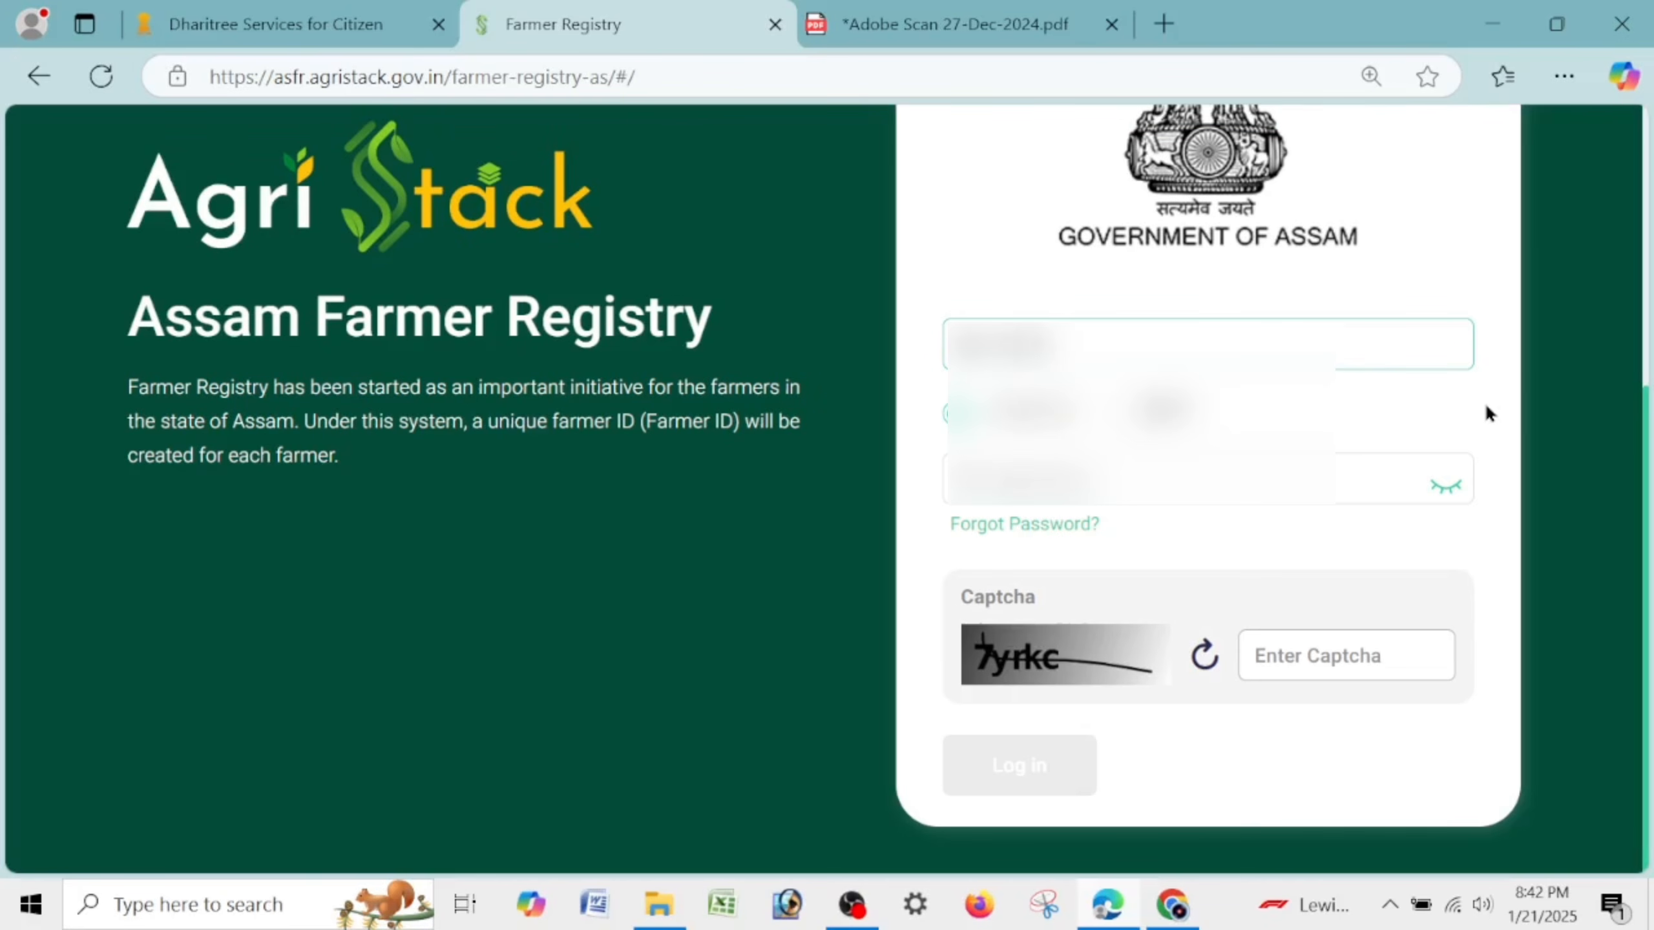
{"action": "left_click", "coordinate": [1198, 495]}
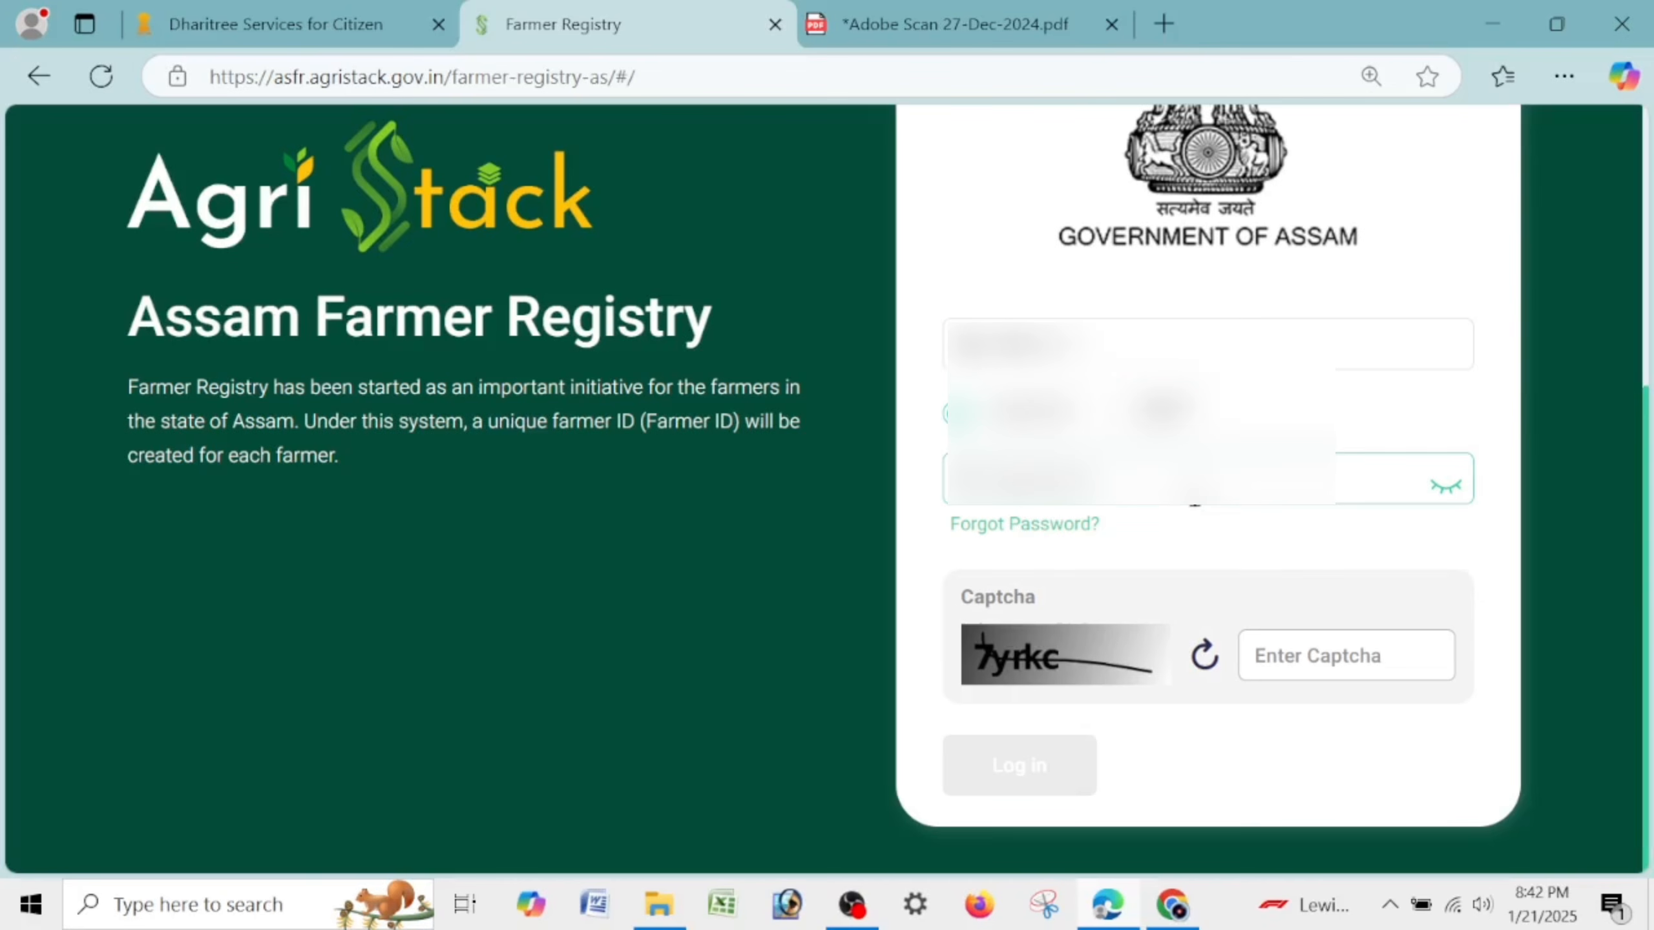
{"action": "type", "text": "***"}
{"action": "left_click", "coordinate": [1446, 483]}
{"action": "type", "text": "7yrkc"}
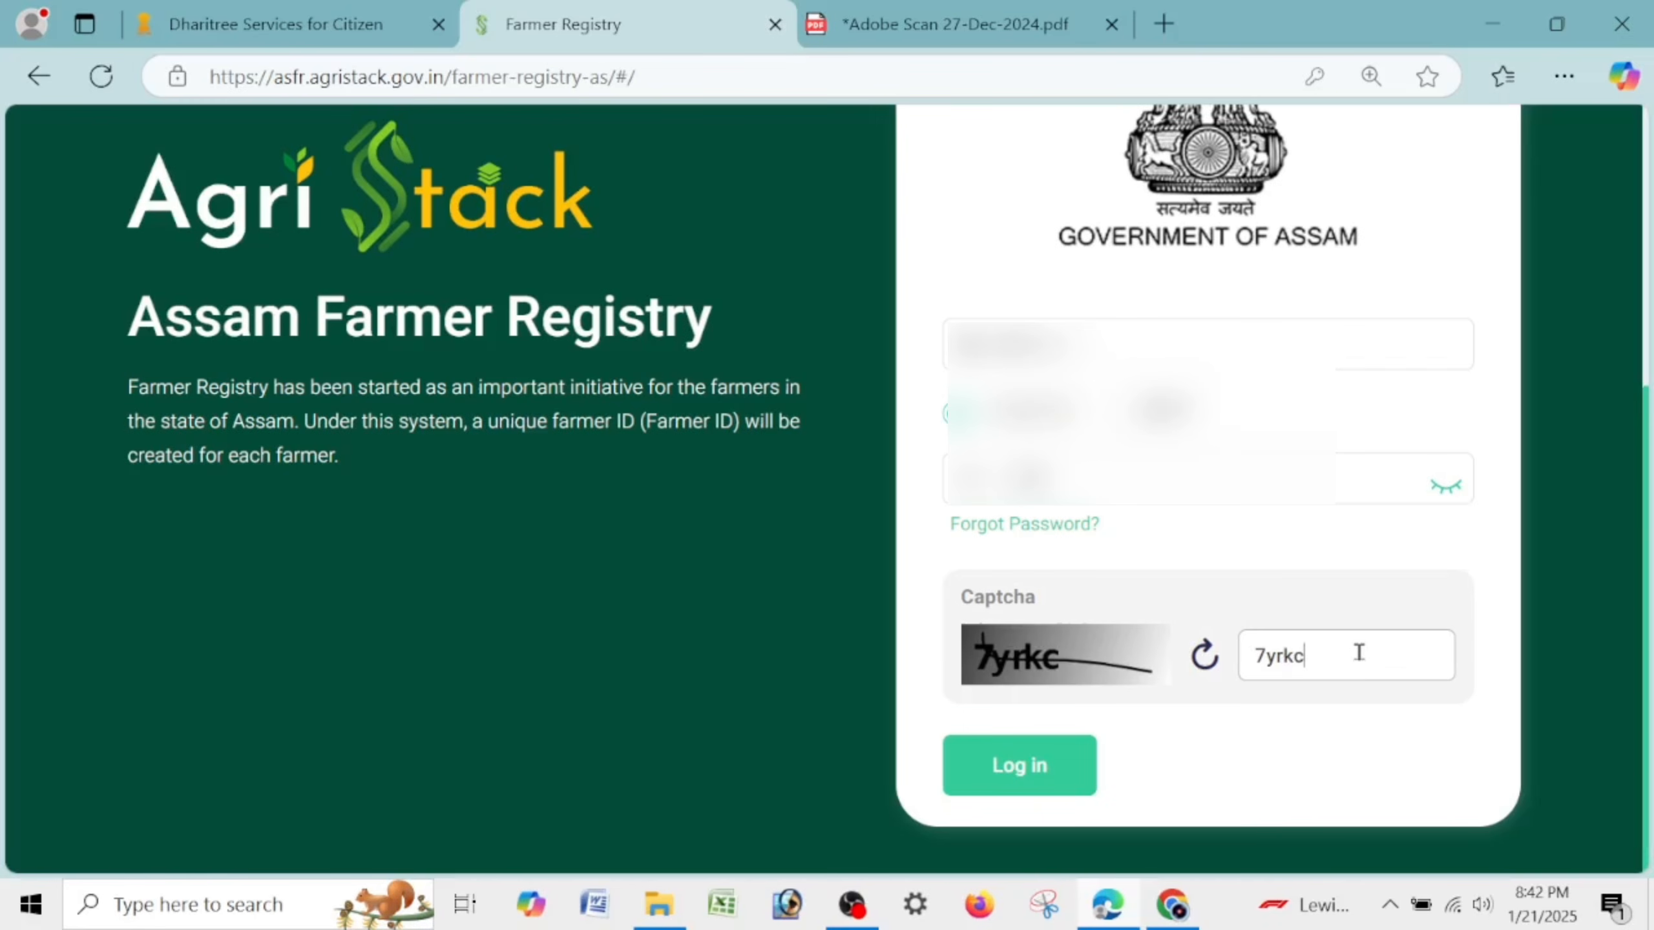
{"action": "left_click", "coordinate": [1020, 774]}
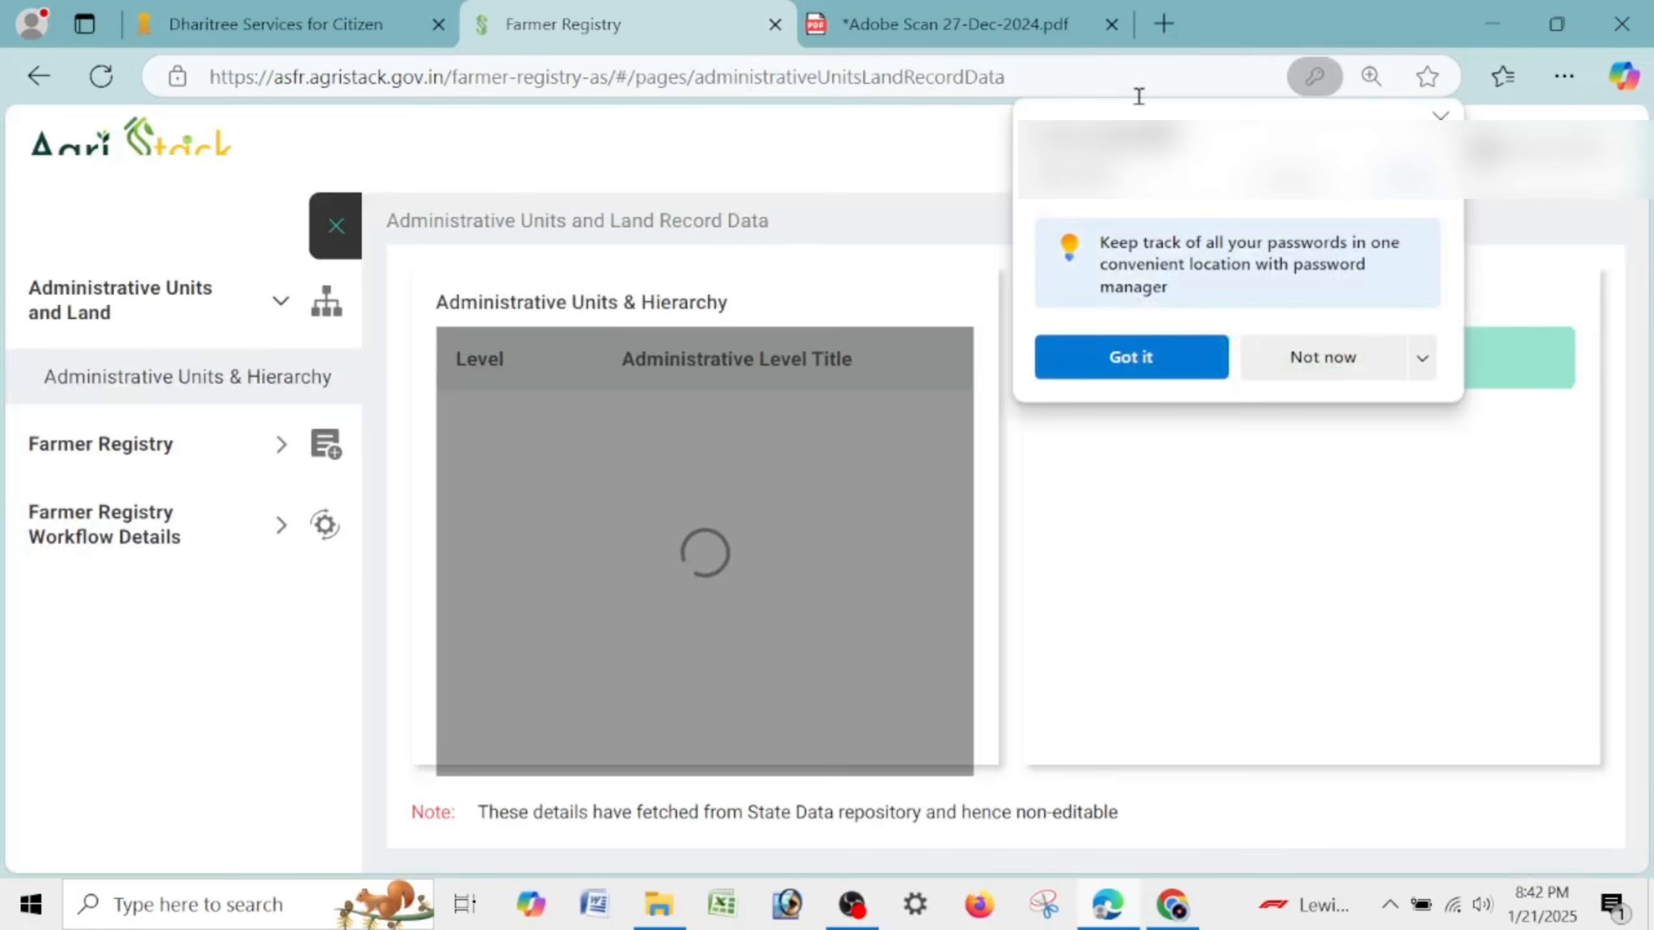
Dismiss Edge's password popup and expand the Farmer Registry menu in the sidebar.
{"action": "left_click", "coordinate": [1186, 369]}
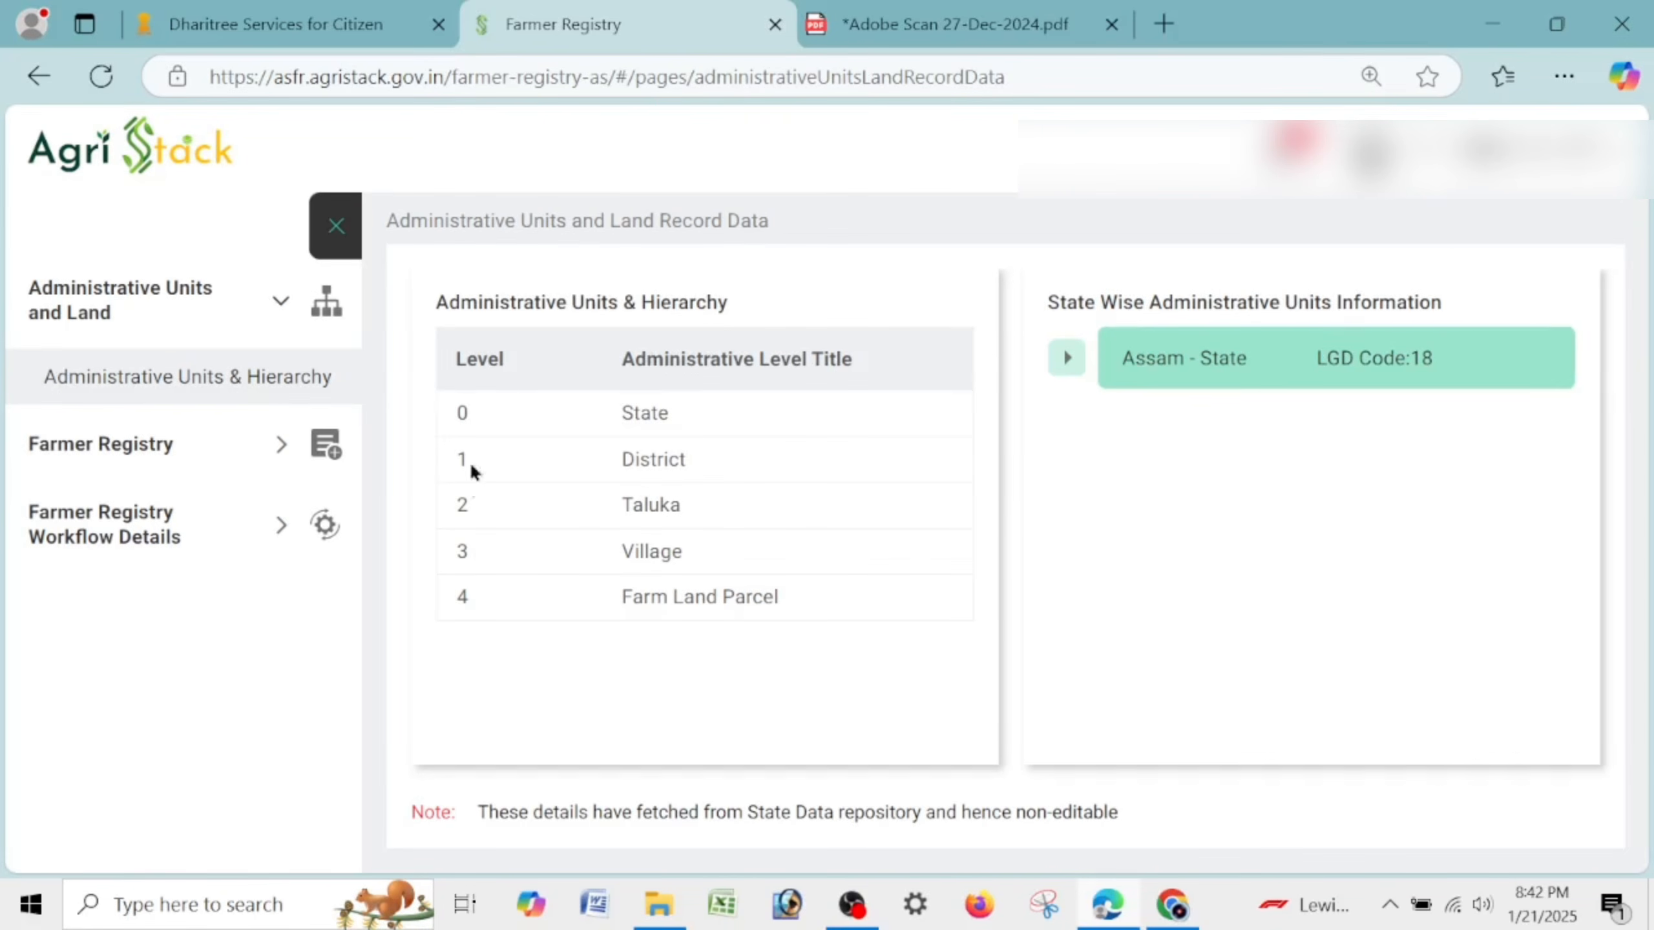
{"action": "left_click", "coordinate": [137, 447]}
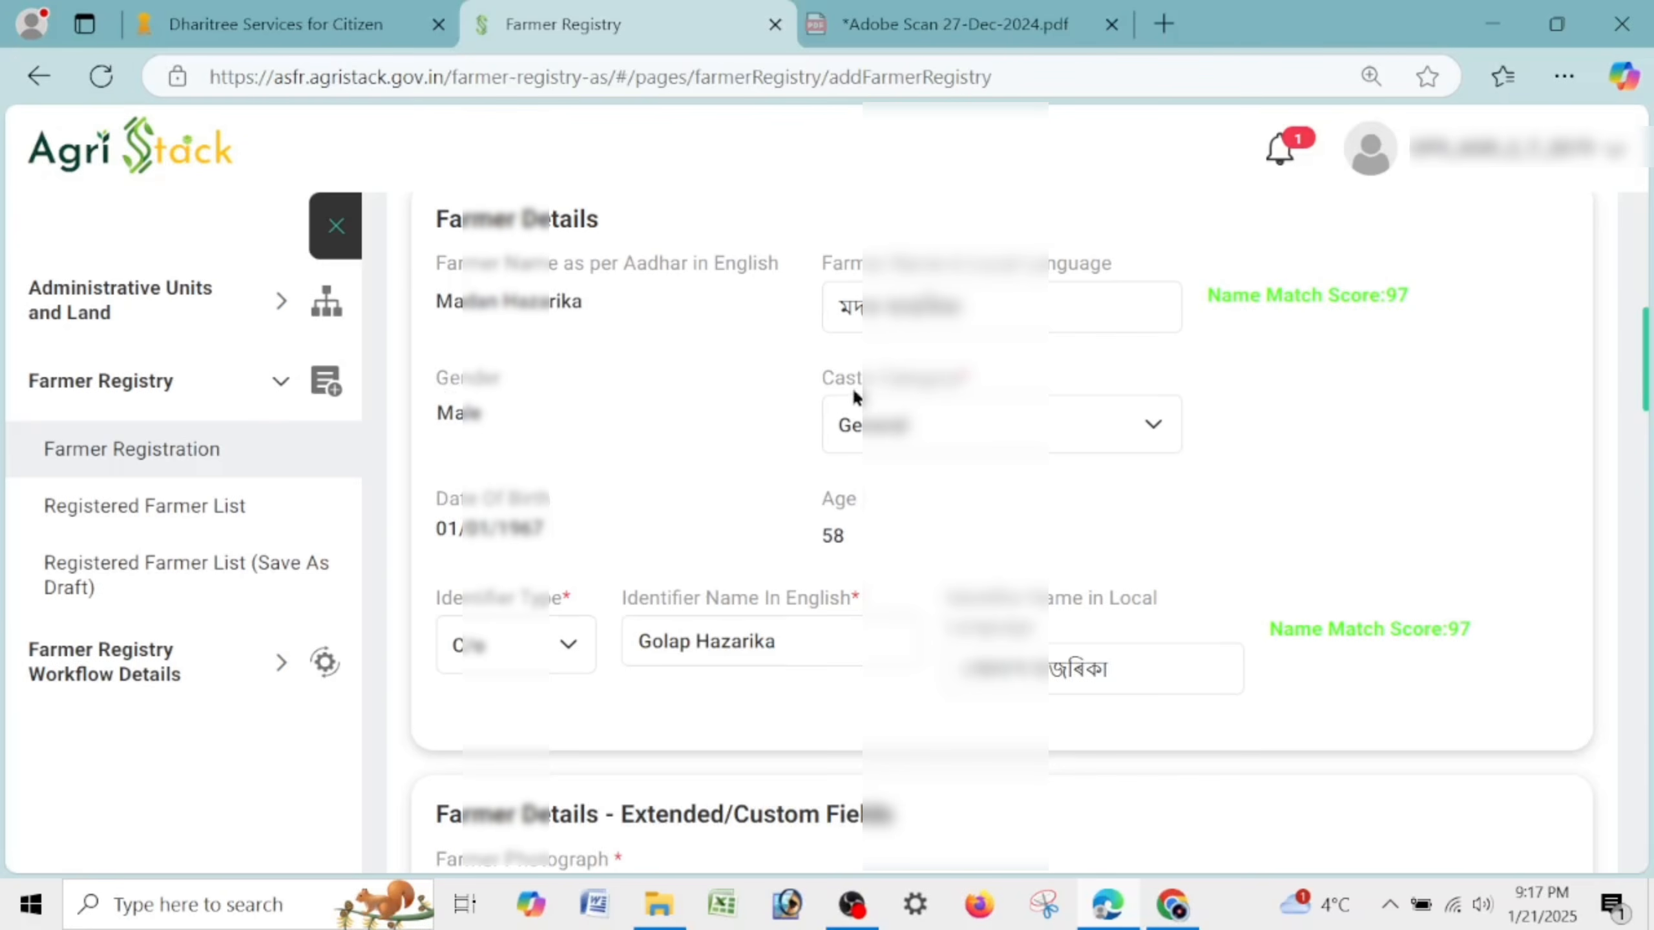
Confirm the existing caste category and keep C/o as the identifier type.
{"action": "left_click", "coordinate": [934, 427]}
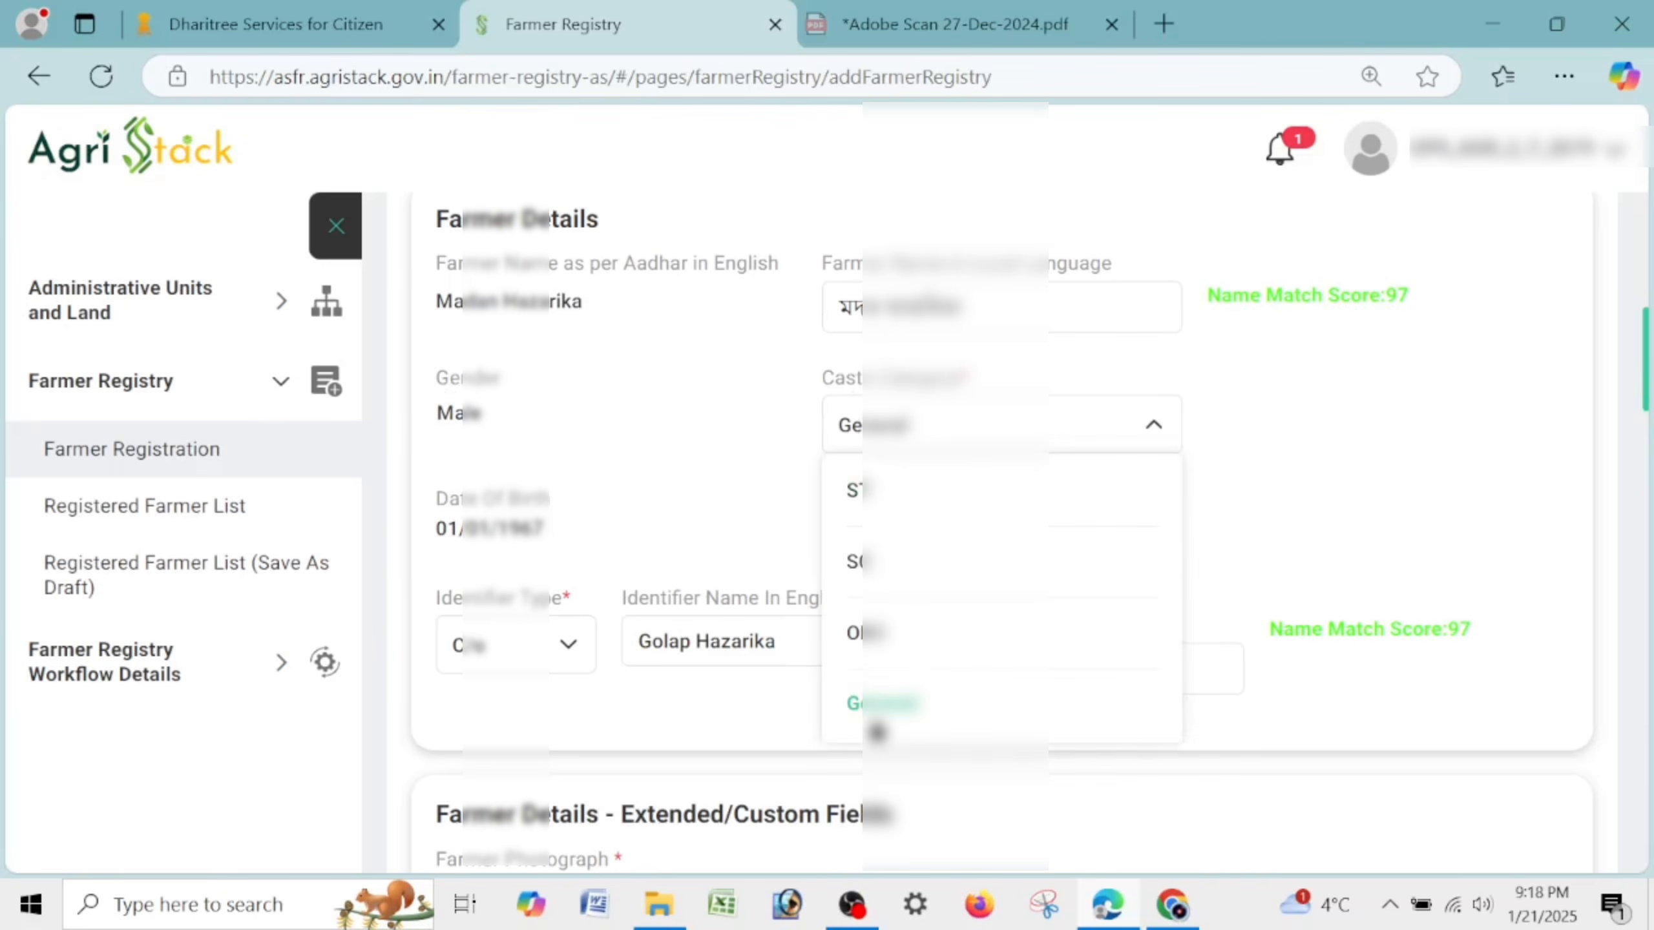
{"action": "left_click", "coordinate": [879, 726]}
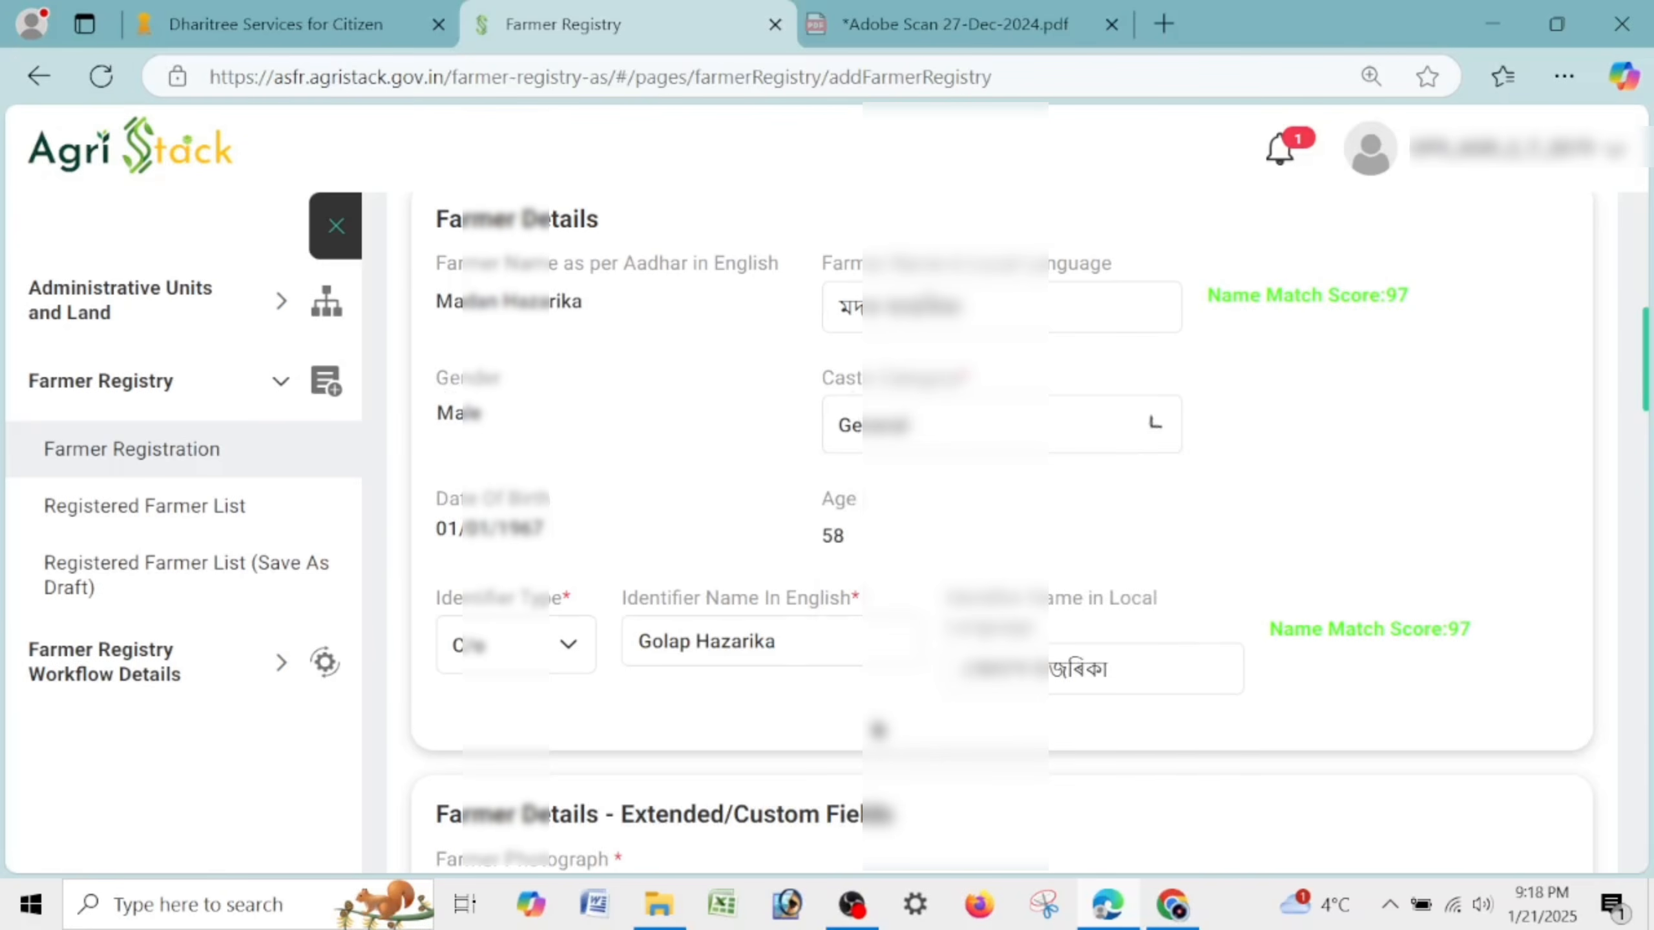
{"action": "left_click", "coordinate": [505, 648]}
{"action": "left_click", "coordinate": [518, 640]}
{"action": "left_click", "coordinate": [568, 648]}
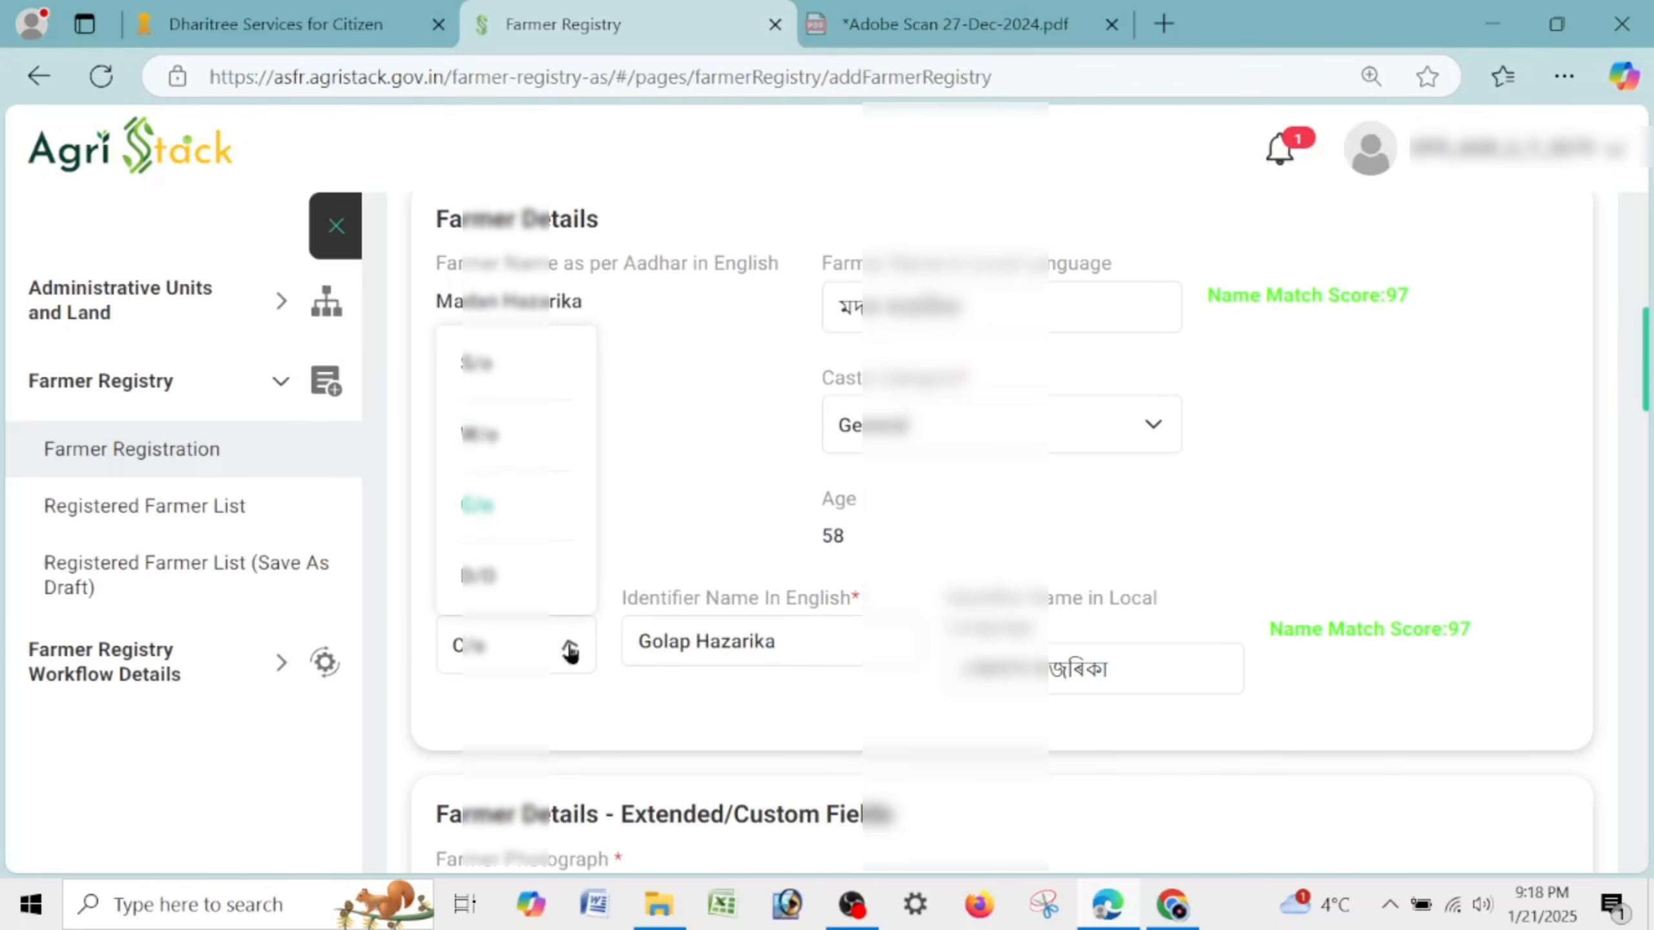
{"action": "left_click", "coordinate": [521, 514]}
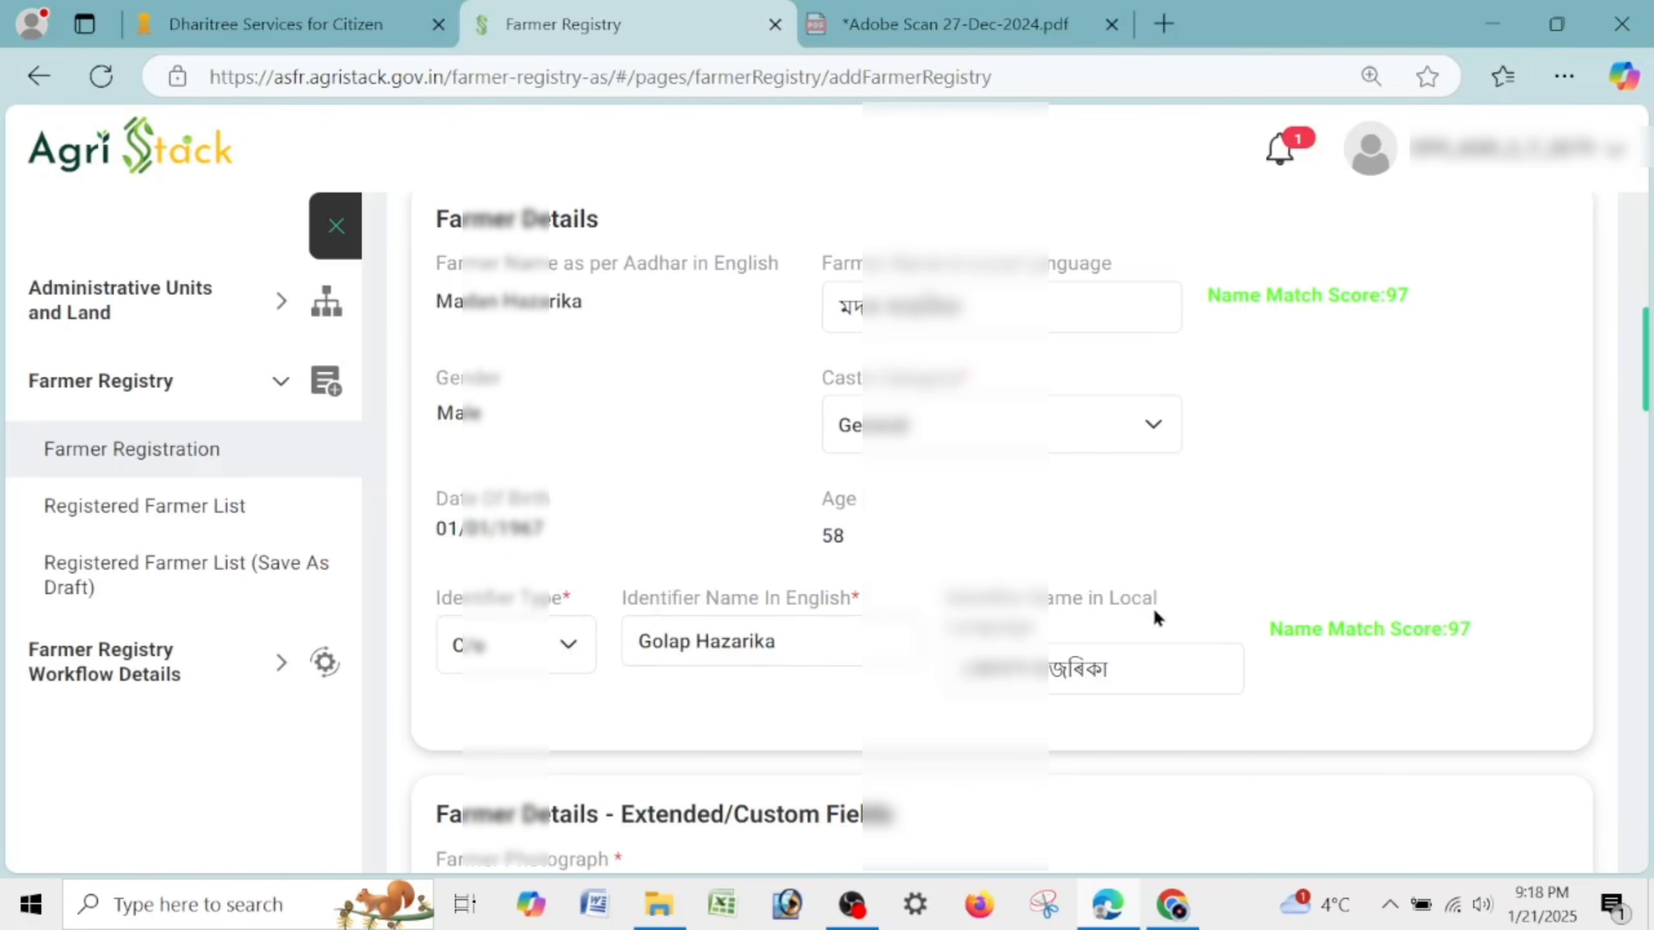
Set Farmer Type to Owner and highlight the Occupation Details heading.
{"action": "scroll", "coordinate": [1153, 615], "scroll_direction": "down", "scroll_amount": 5}
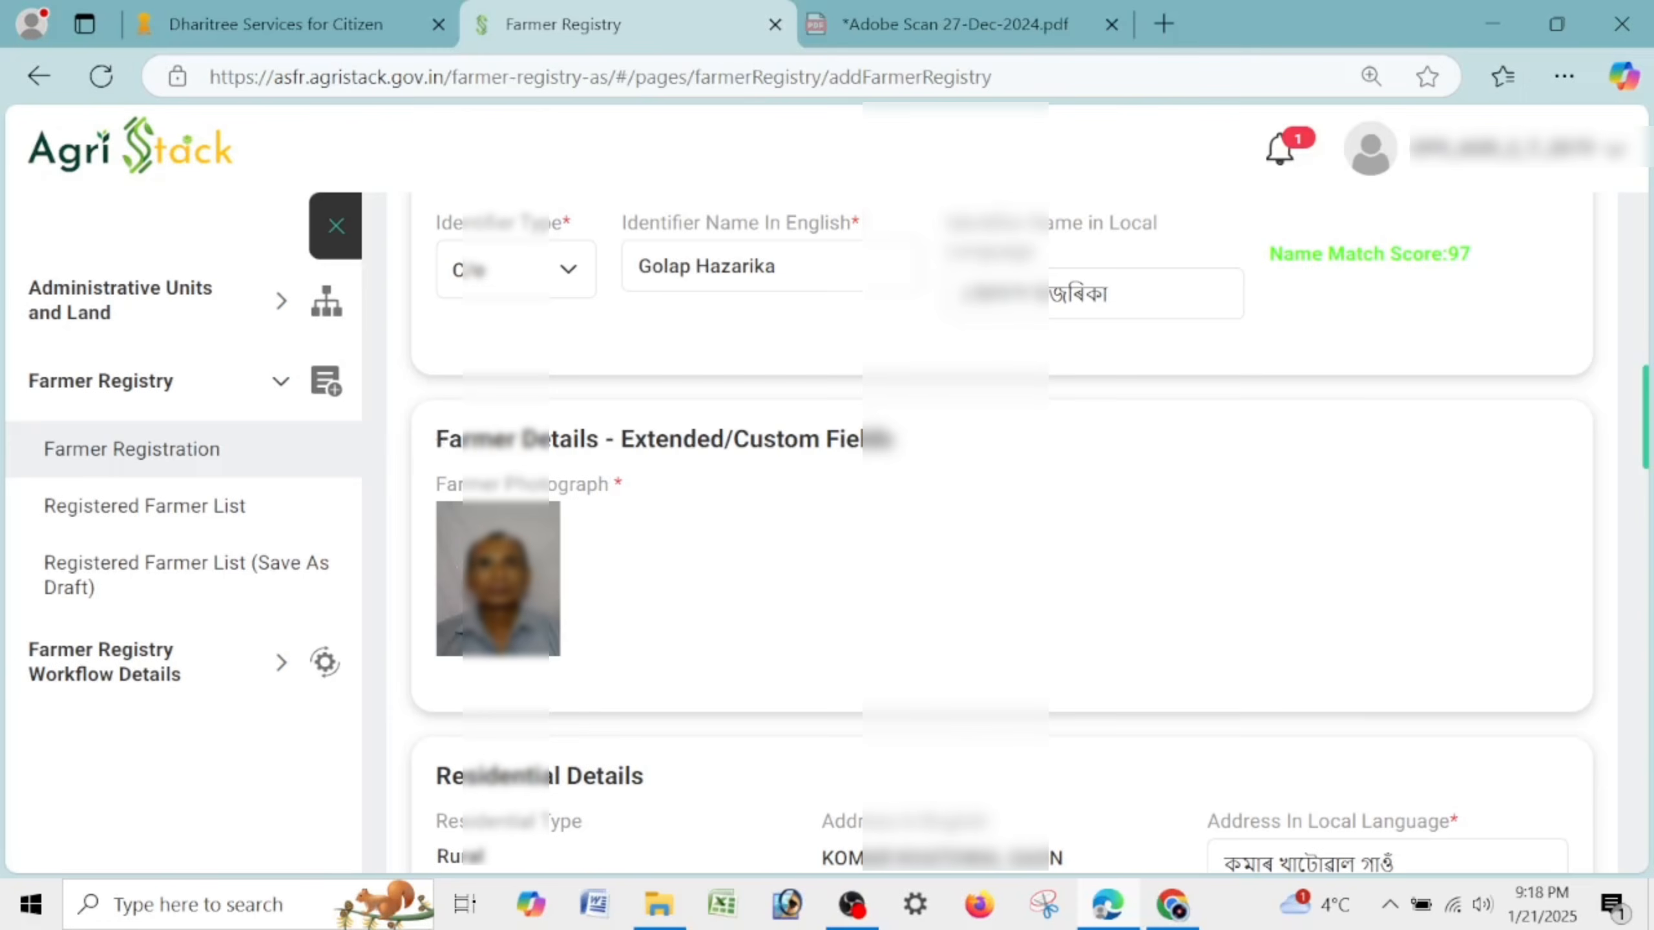
{"action": "scroll", "coordinate": [553, 568], "scroll_direction": "down", "scroll_amount": 5}
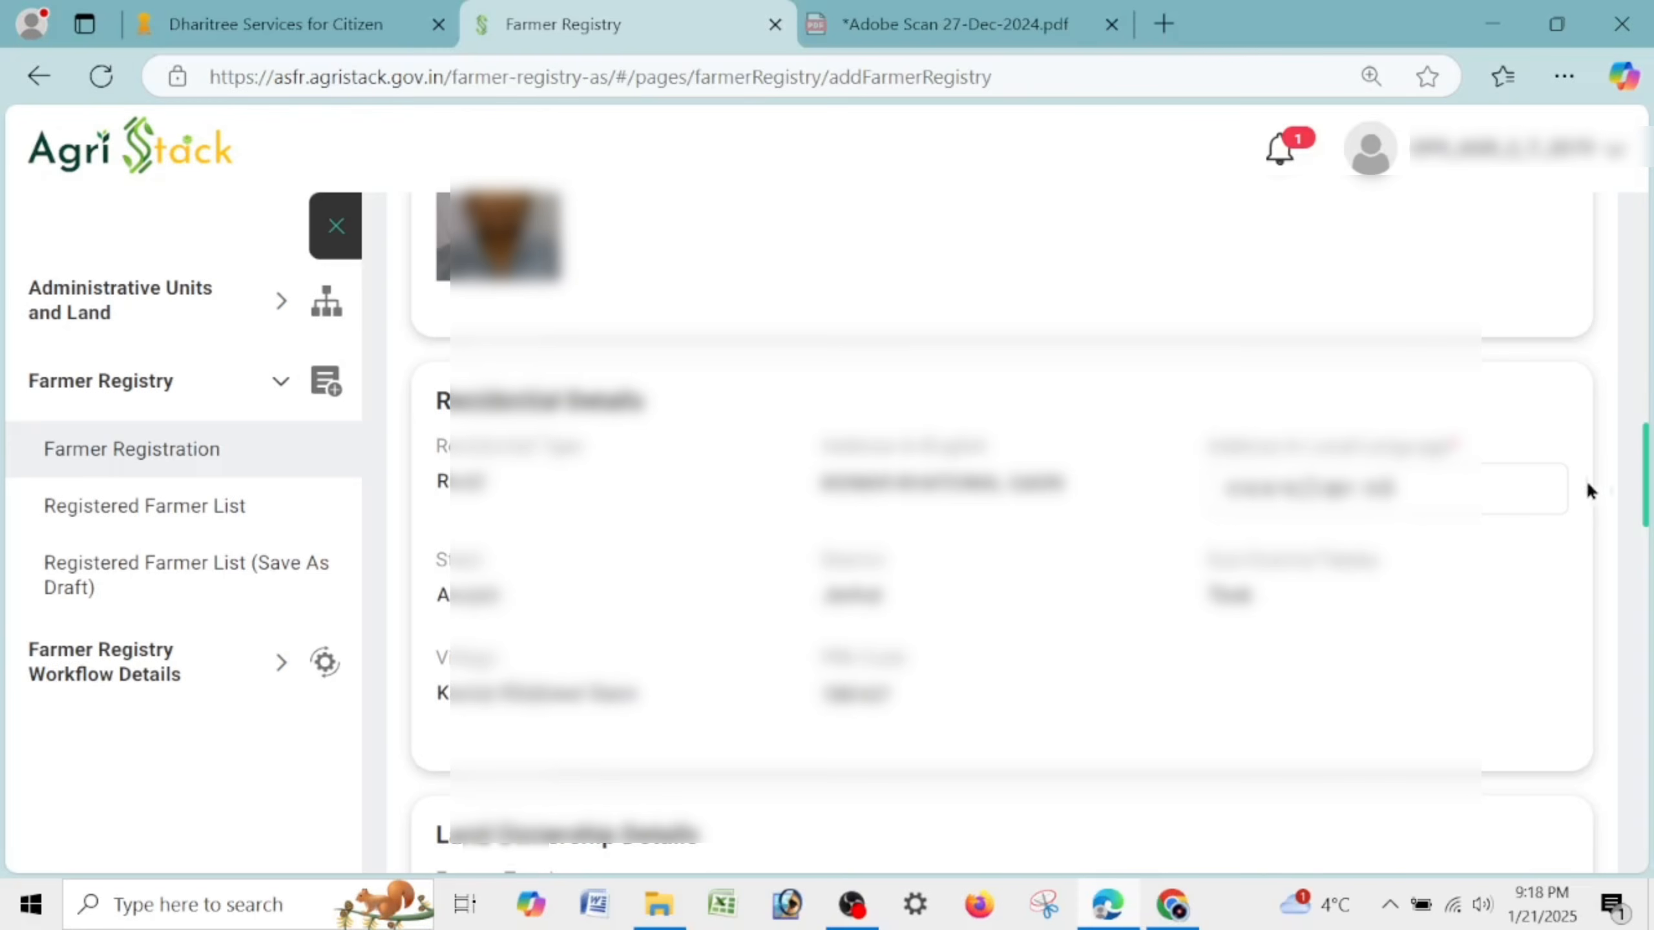
{"action": "scroll", "coordinate": [1200, 511], "scroll_direction": "down", "scroll_amount": 10}
{"action": "scroll", "coordinate": [1199, 511], "scroll_direction": "up", "scroll_amount": 5}
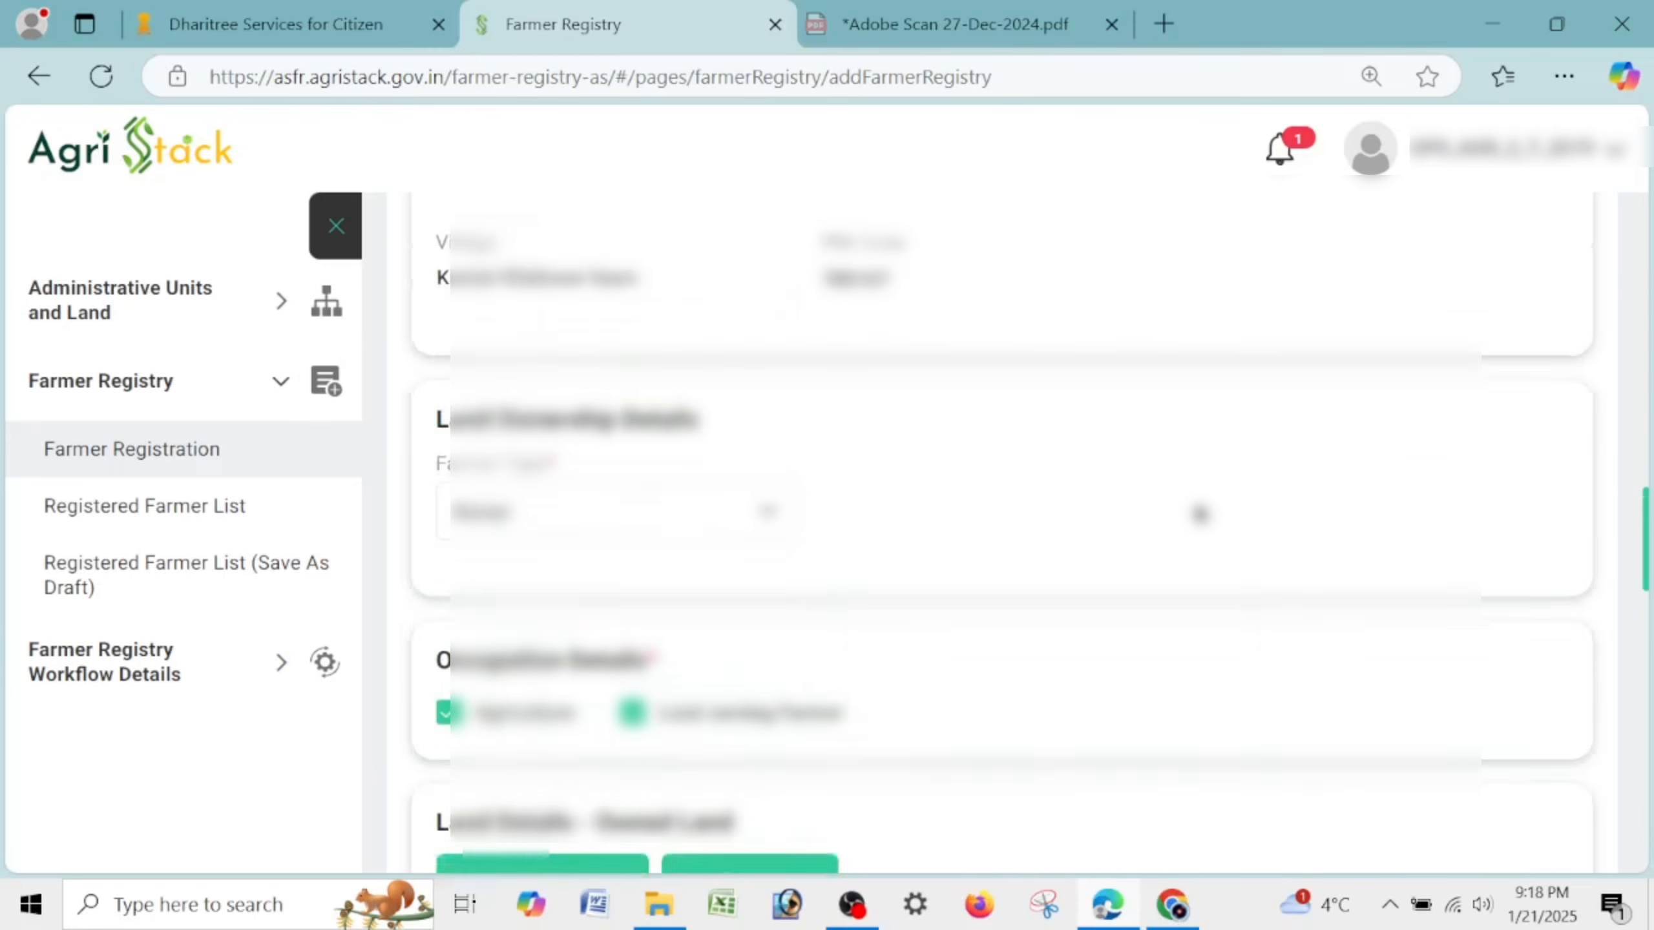
{"action": "left_click", "coordinate": [573, 554]}
{"action": "left_click", "coordinate": [511, 624]}
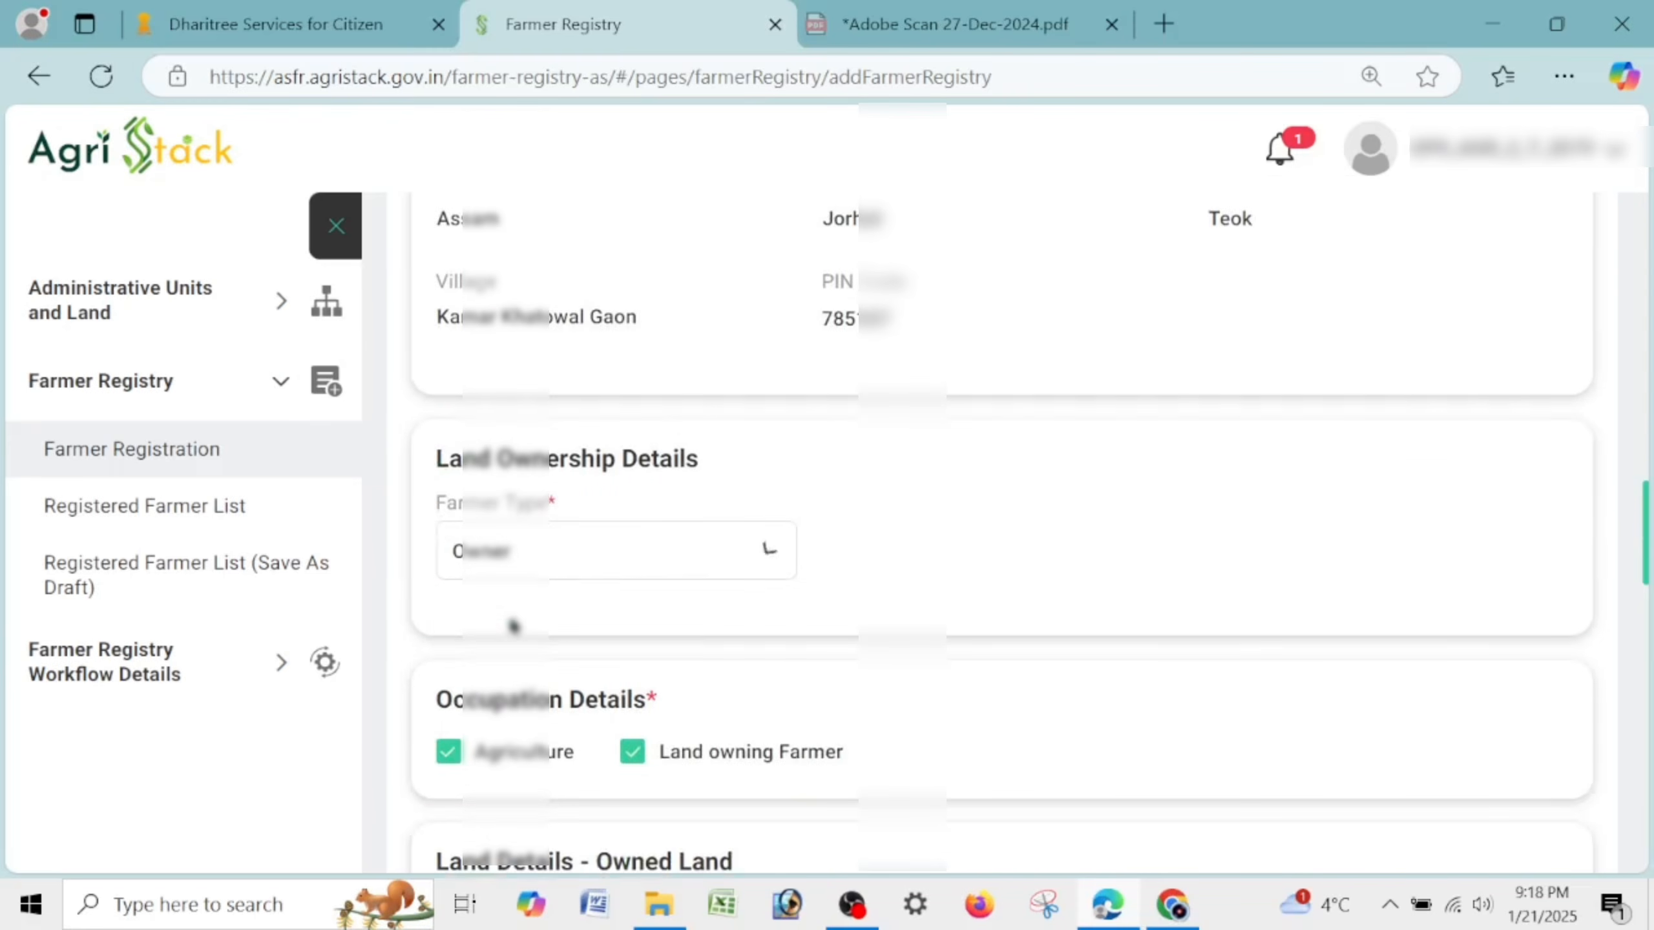
{"action": "scroll", "coordinate": [602, 558], "scroll_direction": "down", "scroll_amount": 5}
{"action": "left_click_drag", "start_coordinate": [431, 324], "coordinate": [697, 329]}
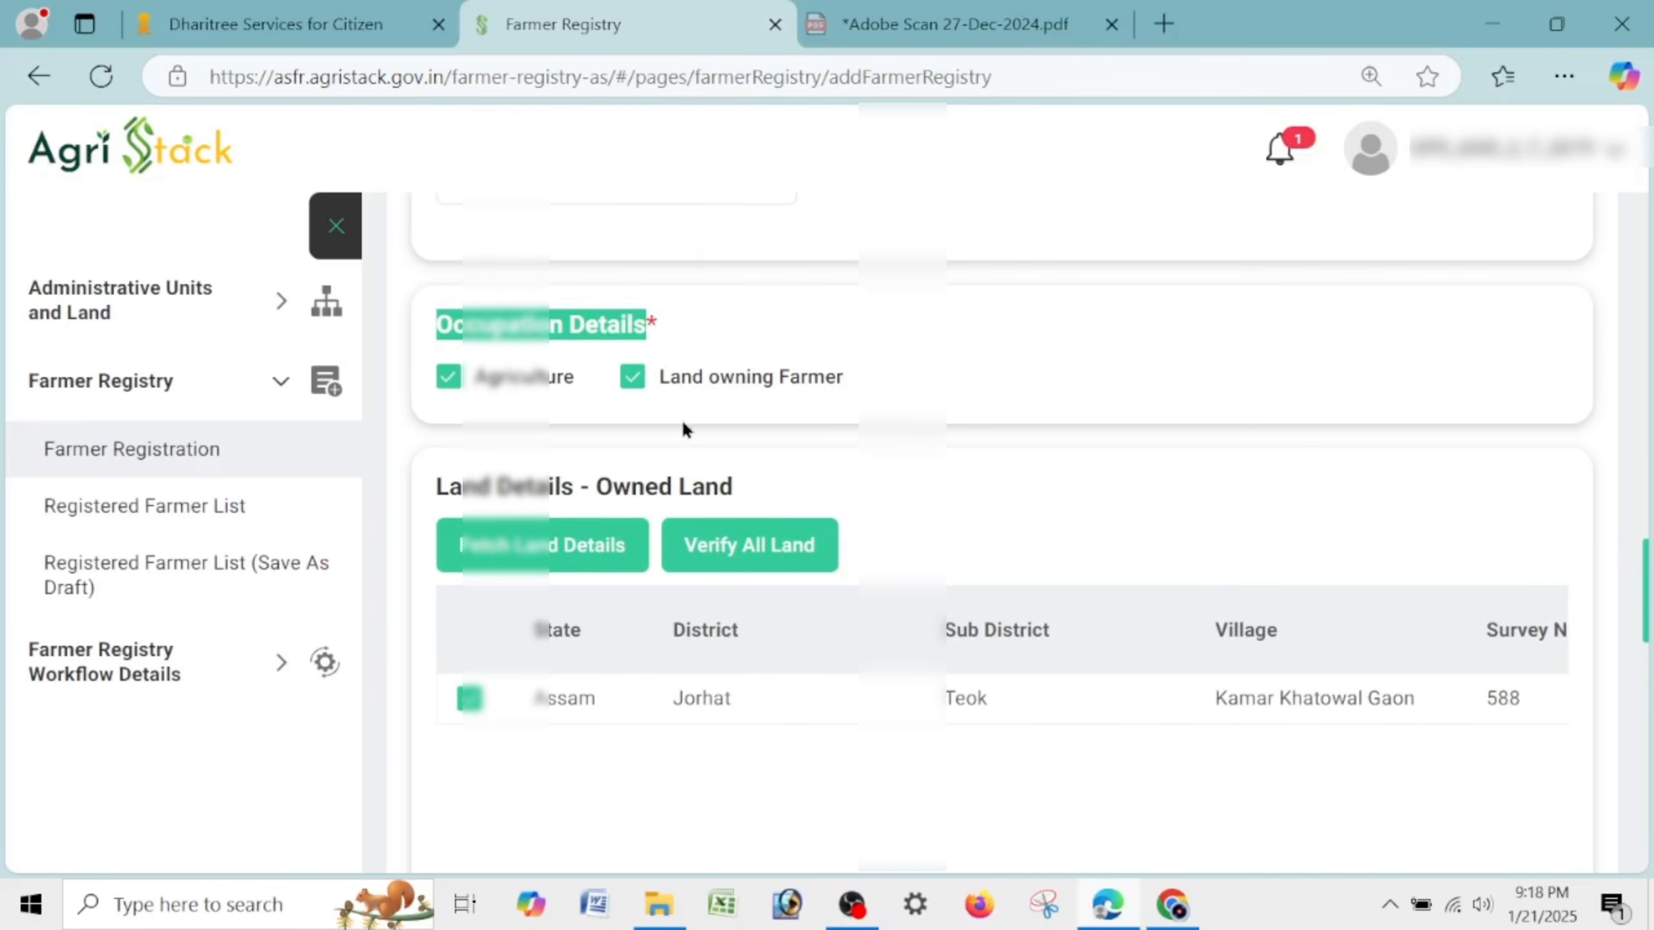
Open a blank land lookup and choose Jorhat district and Teok sub district.
{"action": "left_click", "coordinate": [622, 562]}
{"action": "left_click", "coordinate": [554, 558]}
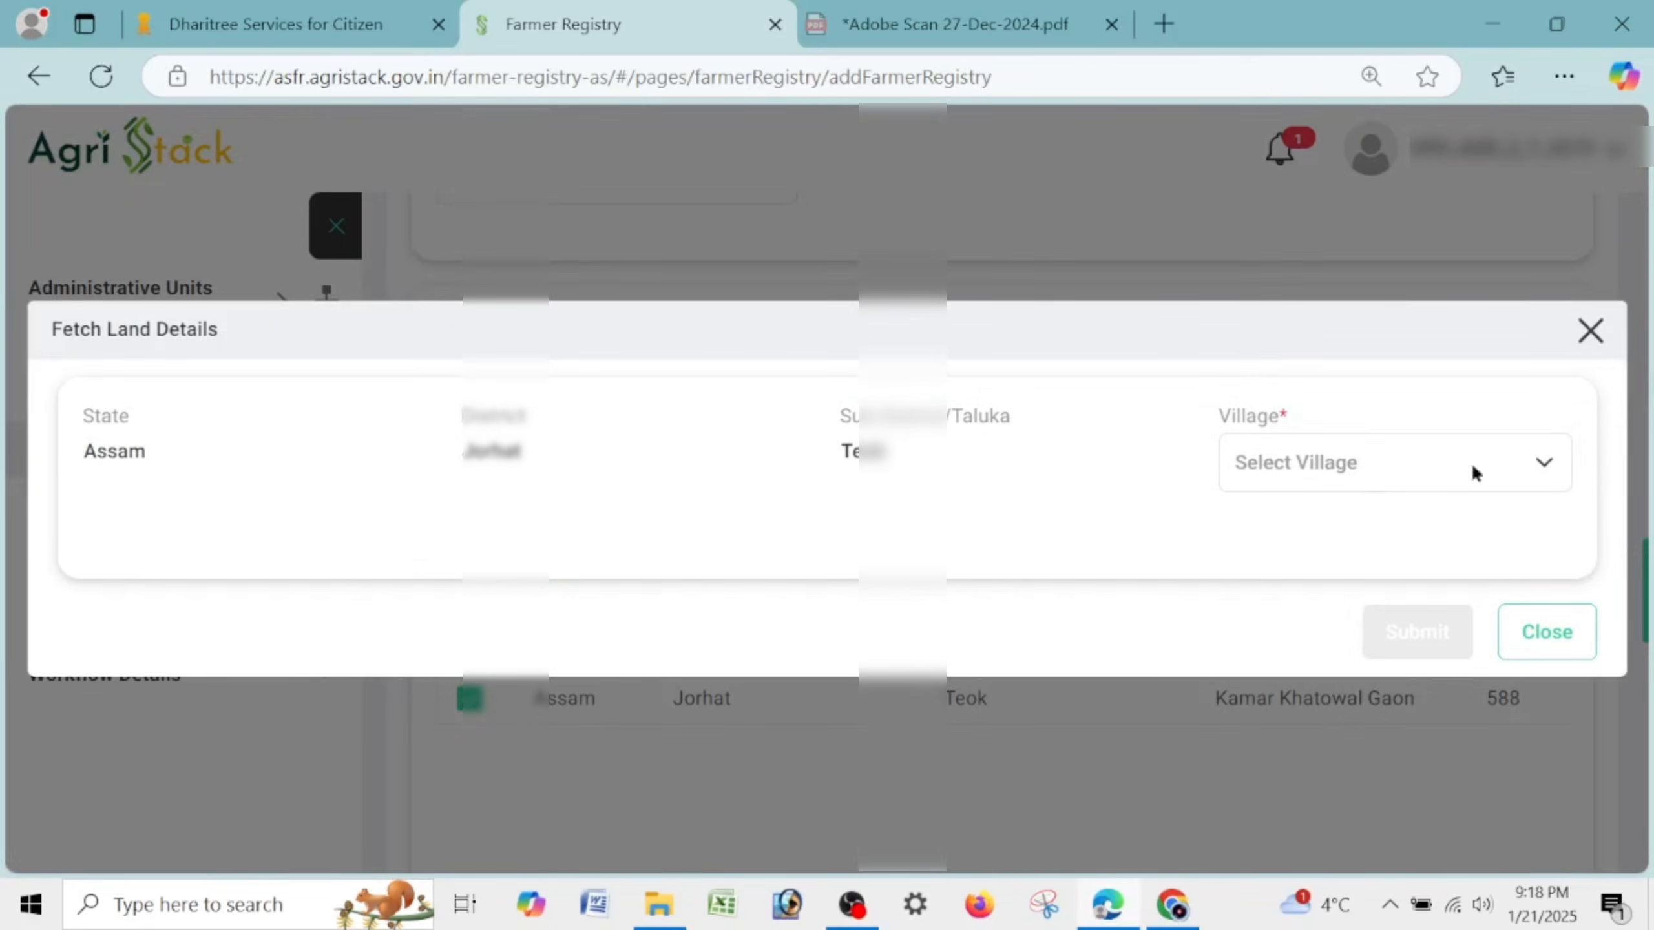
{"action": "left_click", "coordinate": [1590, 330]}
{"action": "left_click", "coordinate": [583, 546]}
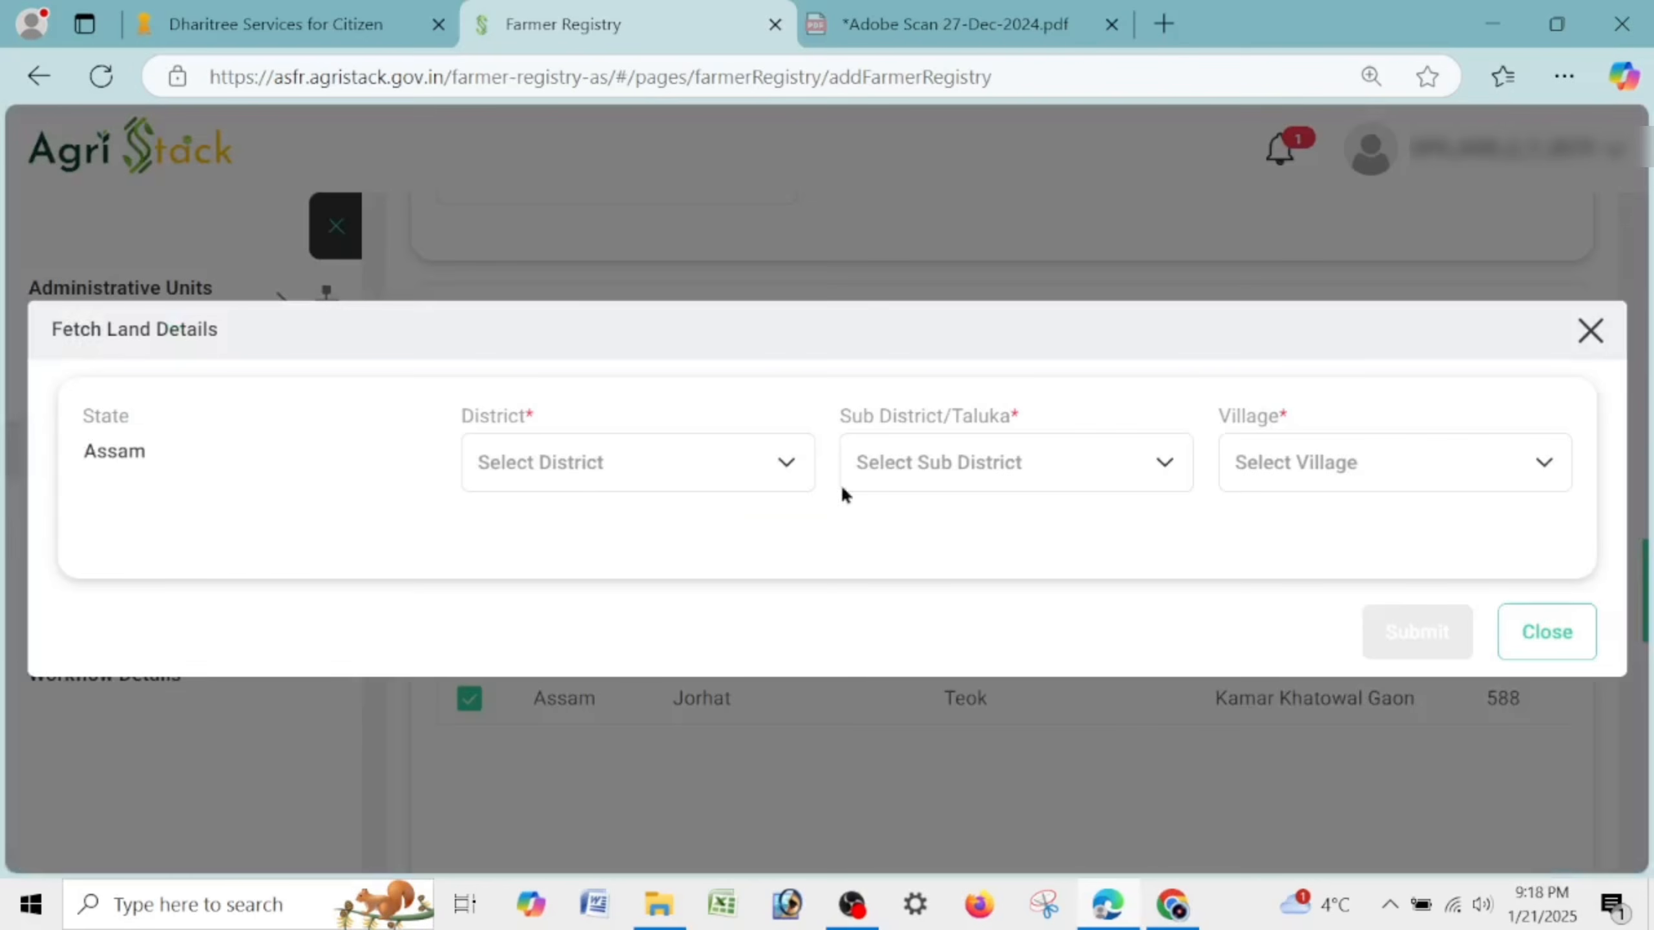
{"action": "left_click", "coordinate": [594, 476]}
{"action": "left_click", "coordinate": [501, 536]}
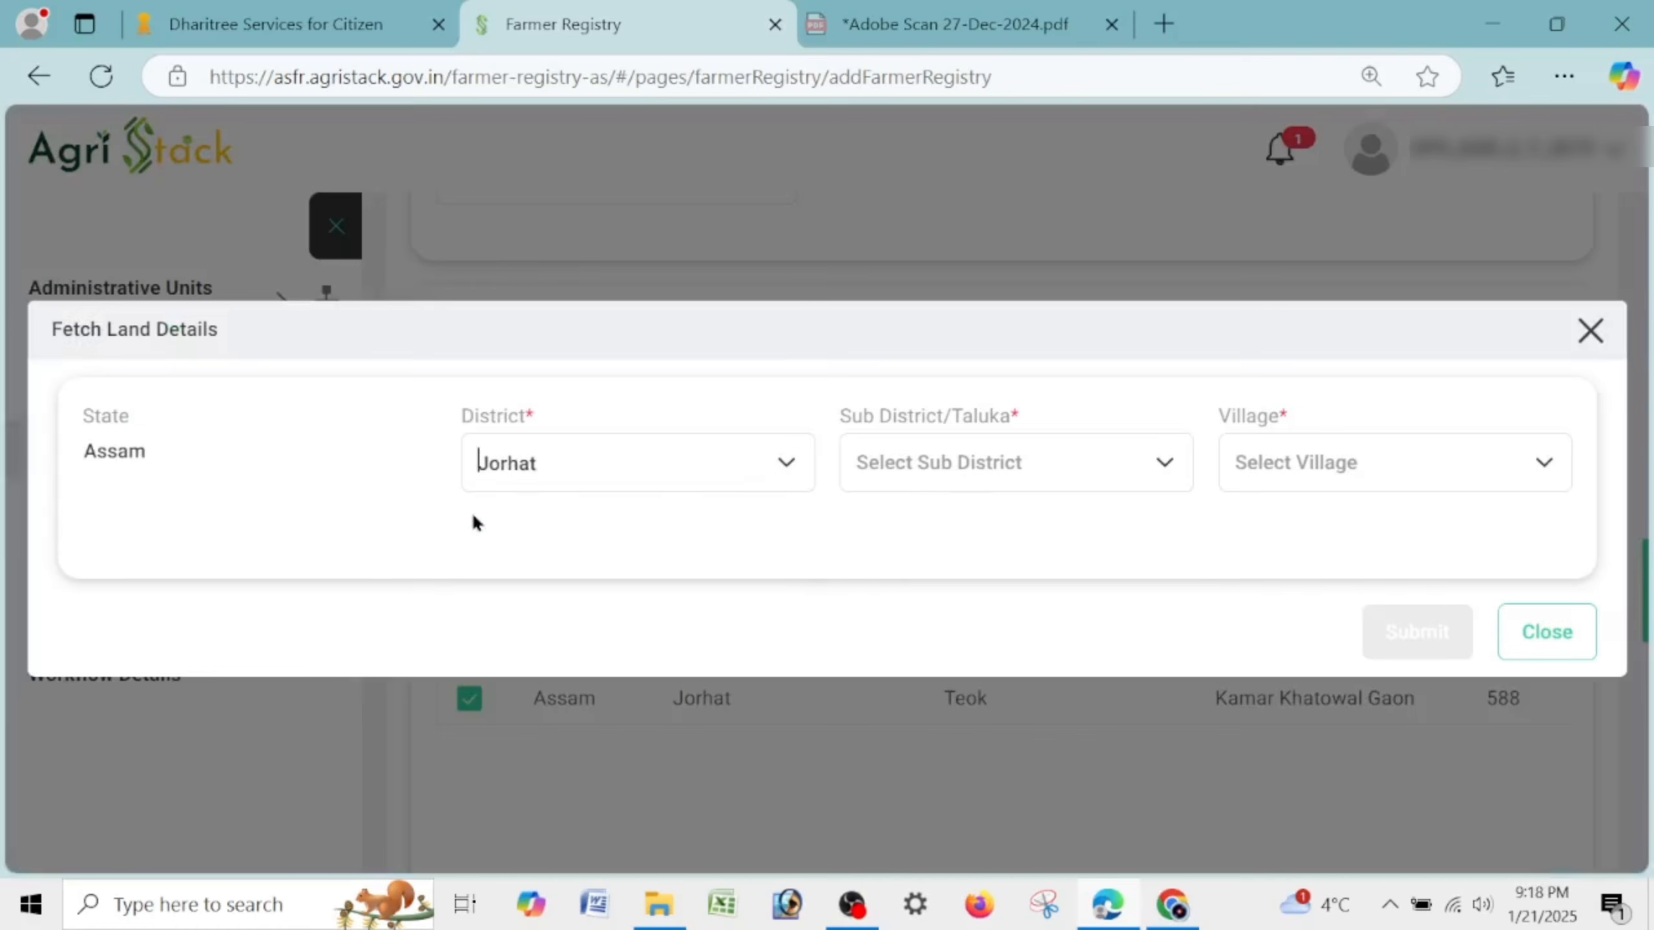
{"action": "left_click", "coordinate": [961, 468]}
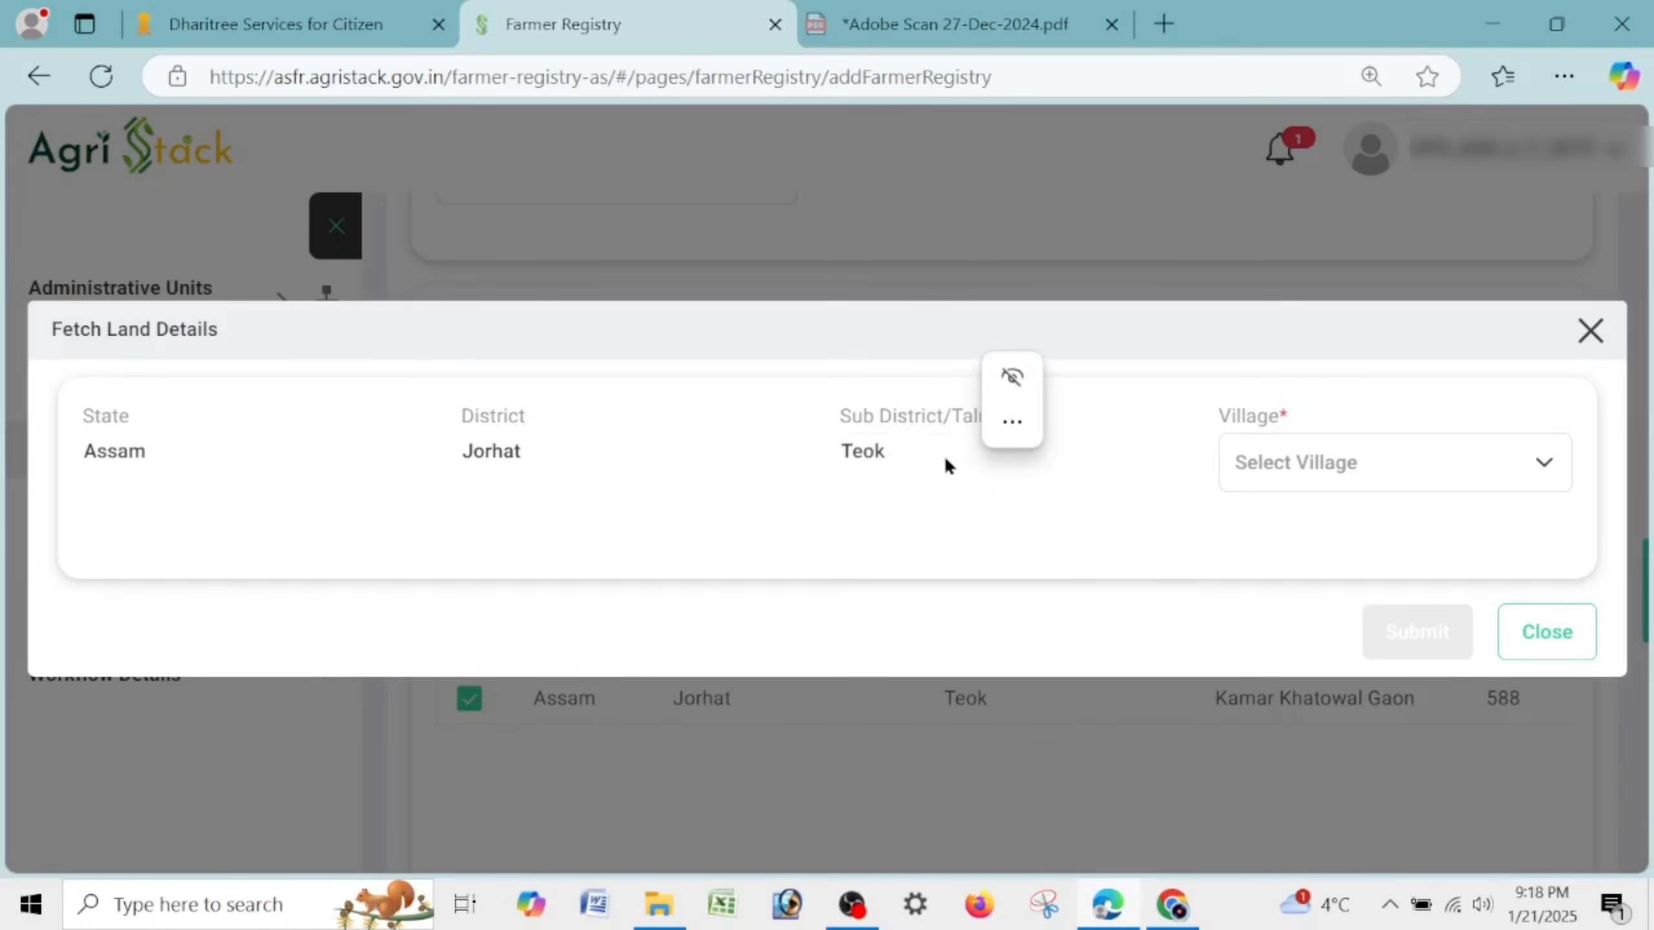
Choose village Kamar Khatowal Gaon-293776 and look up survey number 610.
{"action": "left_click", "coordinate": [1439, 464]}
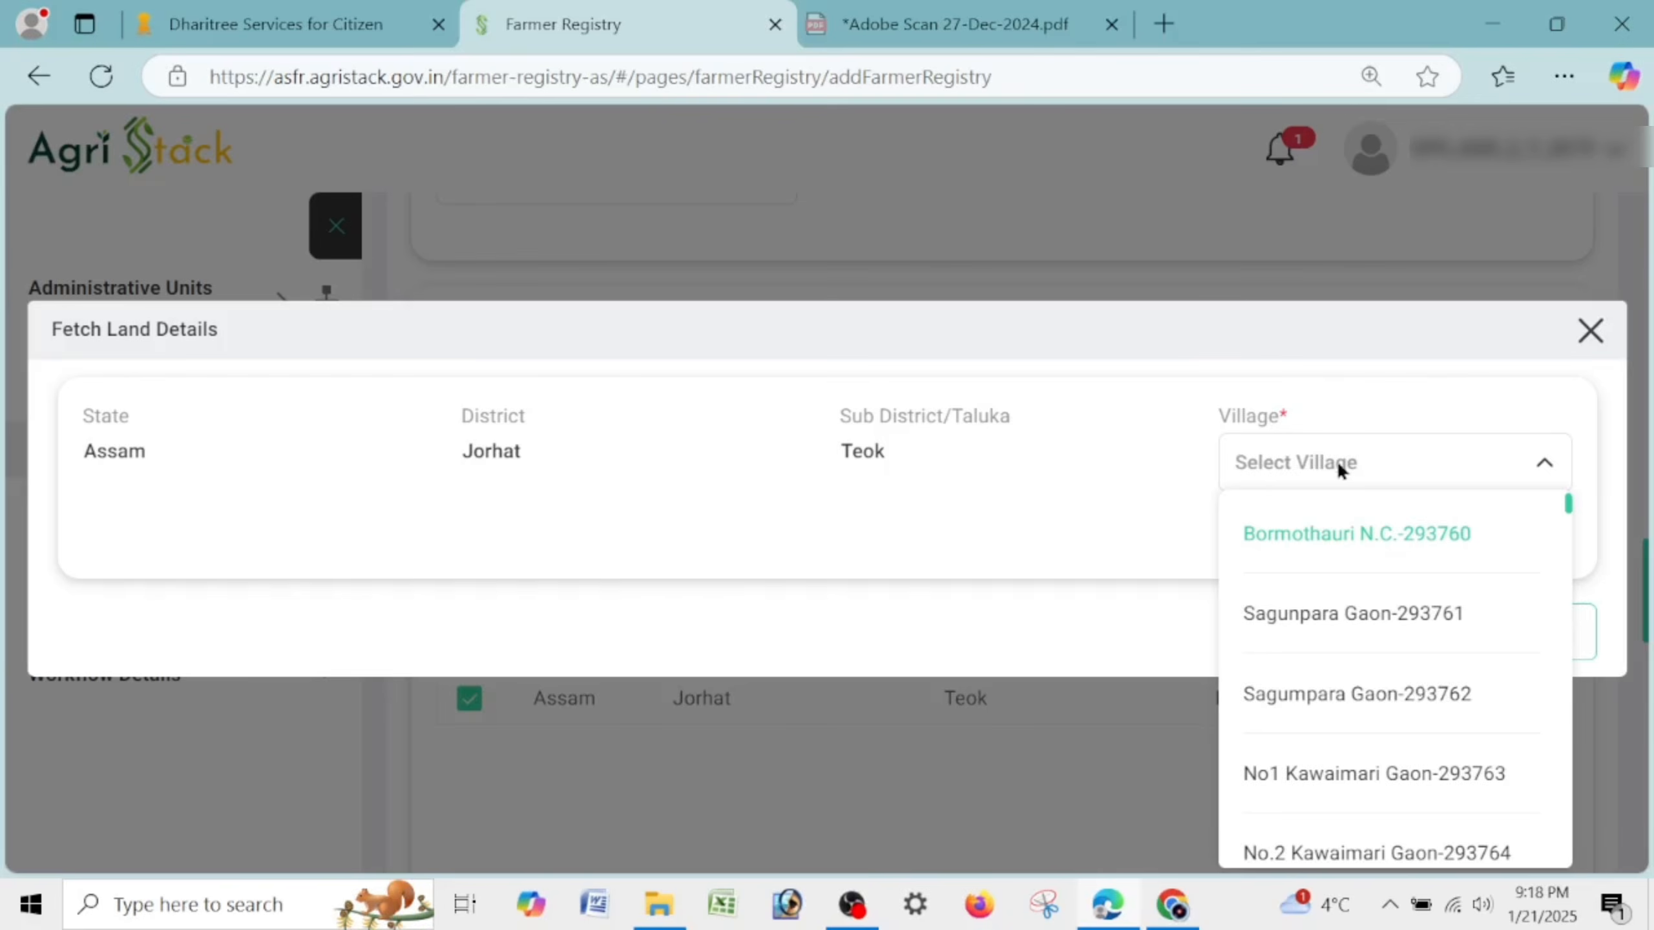
{"action": "type", "text": "KAMA"}
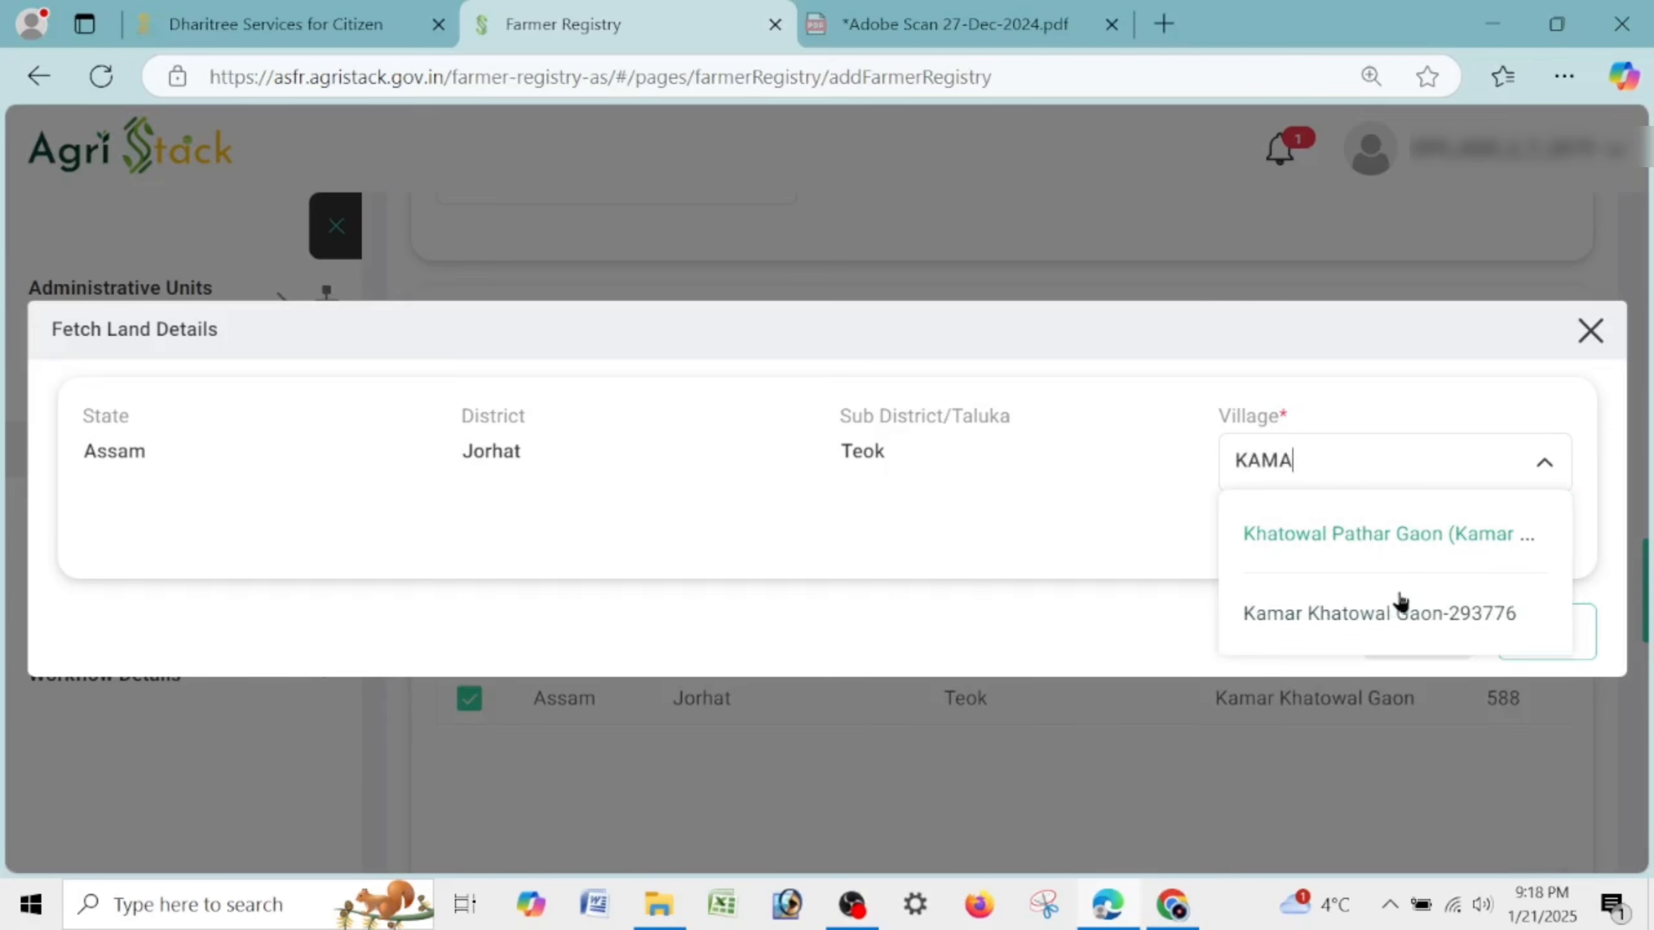
{"action": "left_click", "coordinate": [1401, 602]}
{"action": "left_click", "coordinate": [321, 564]}
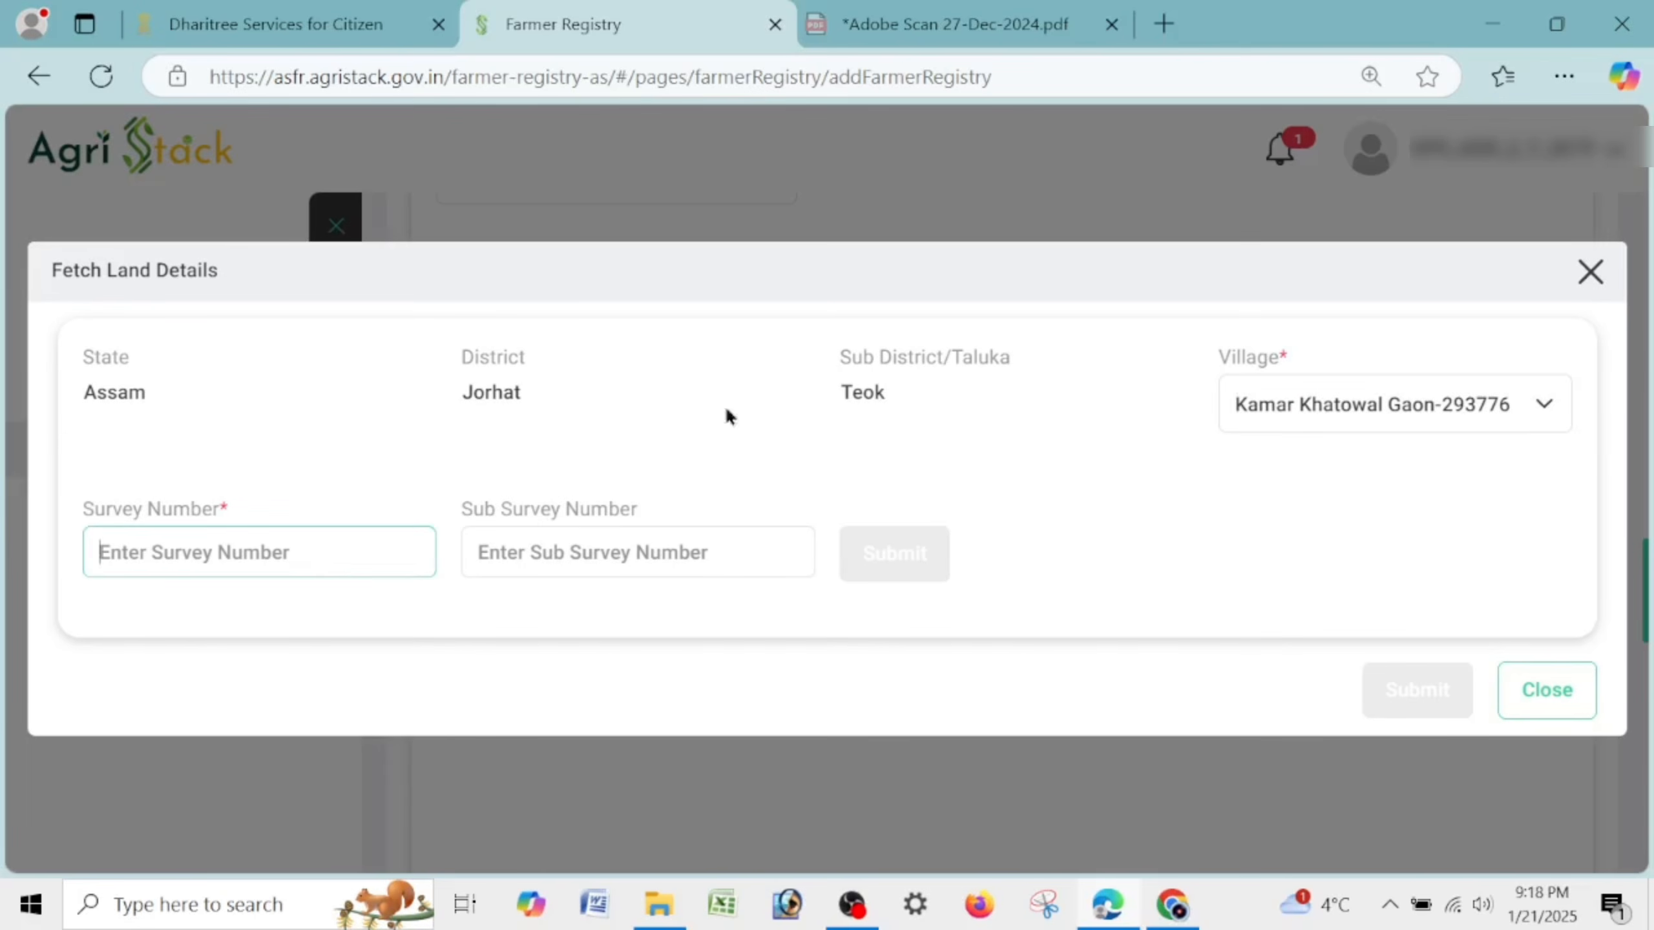
{"action": "type", "text": "610"}
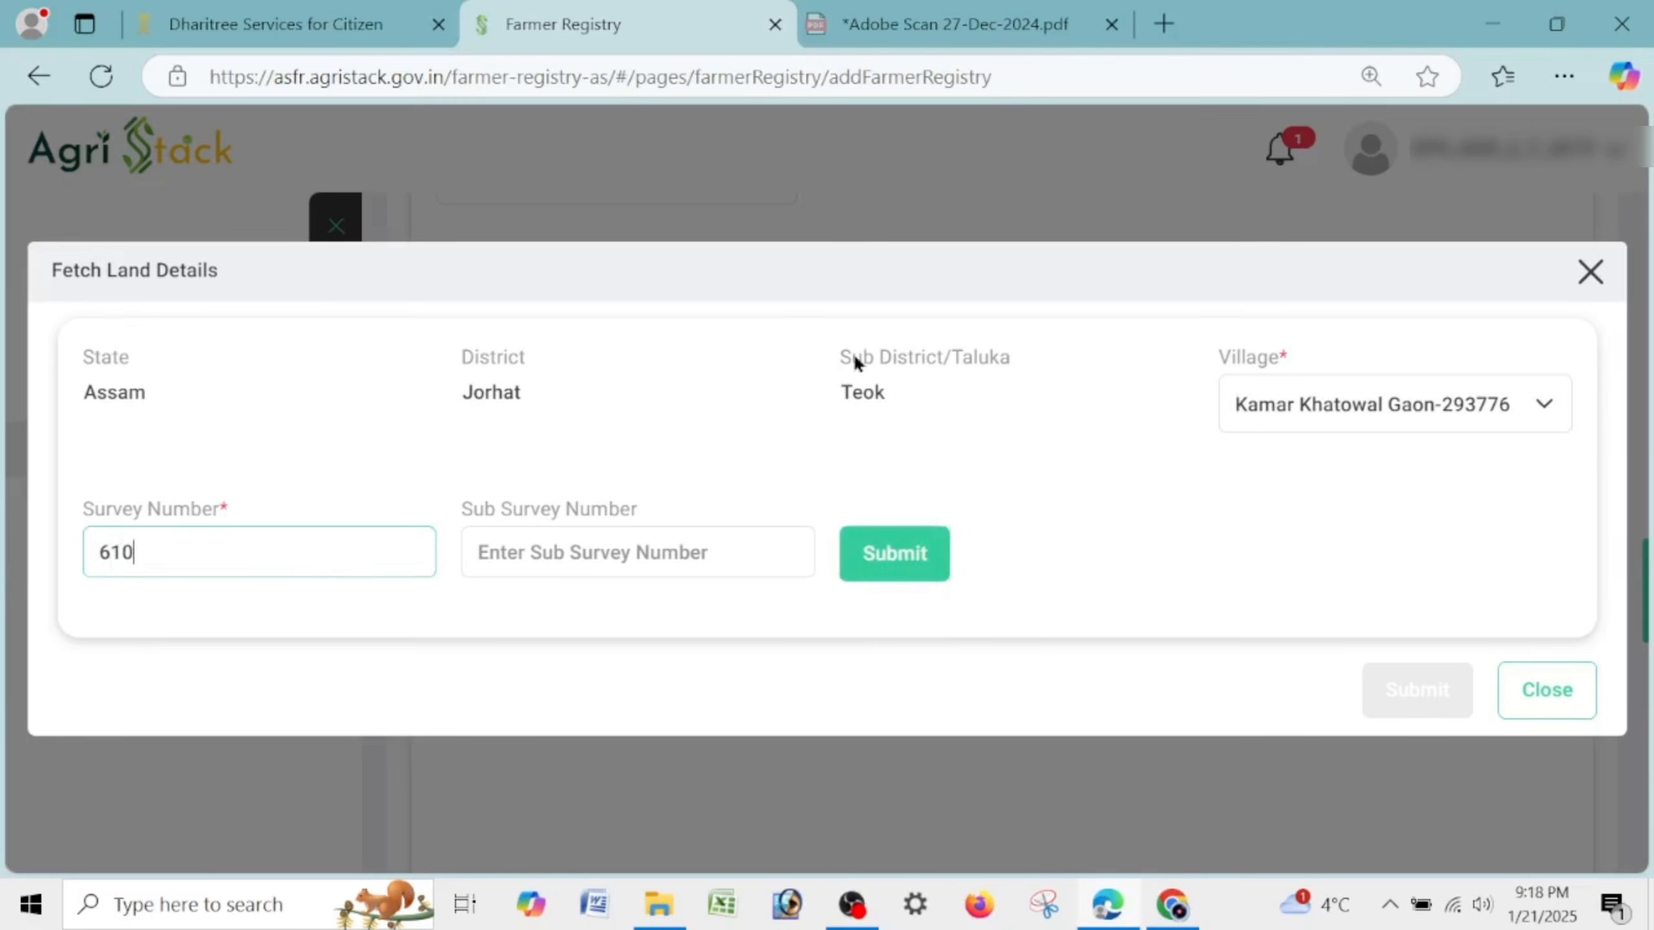
{"action": "left_click", "coordinate": [696, 535]}
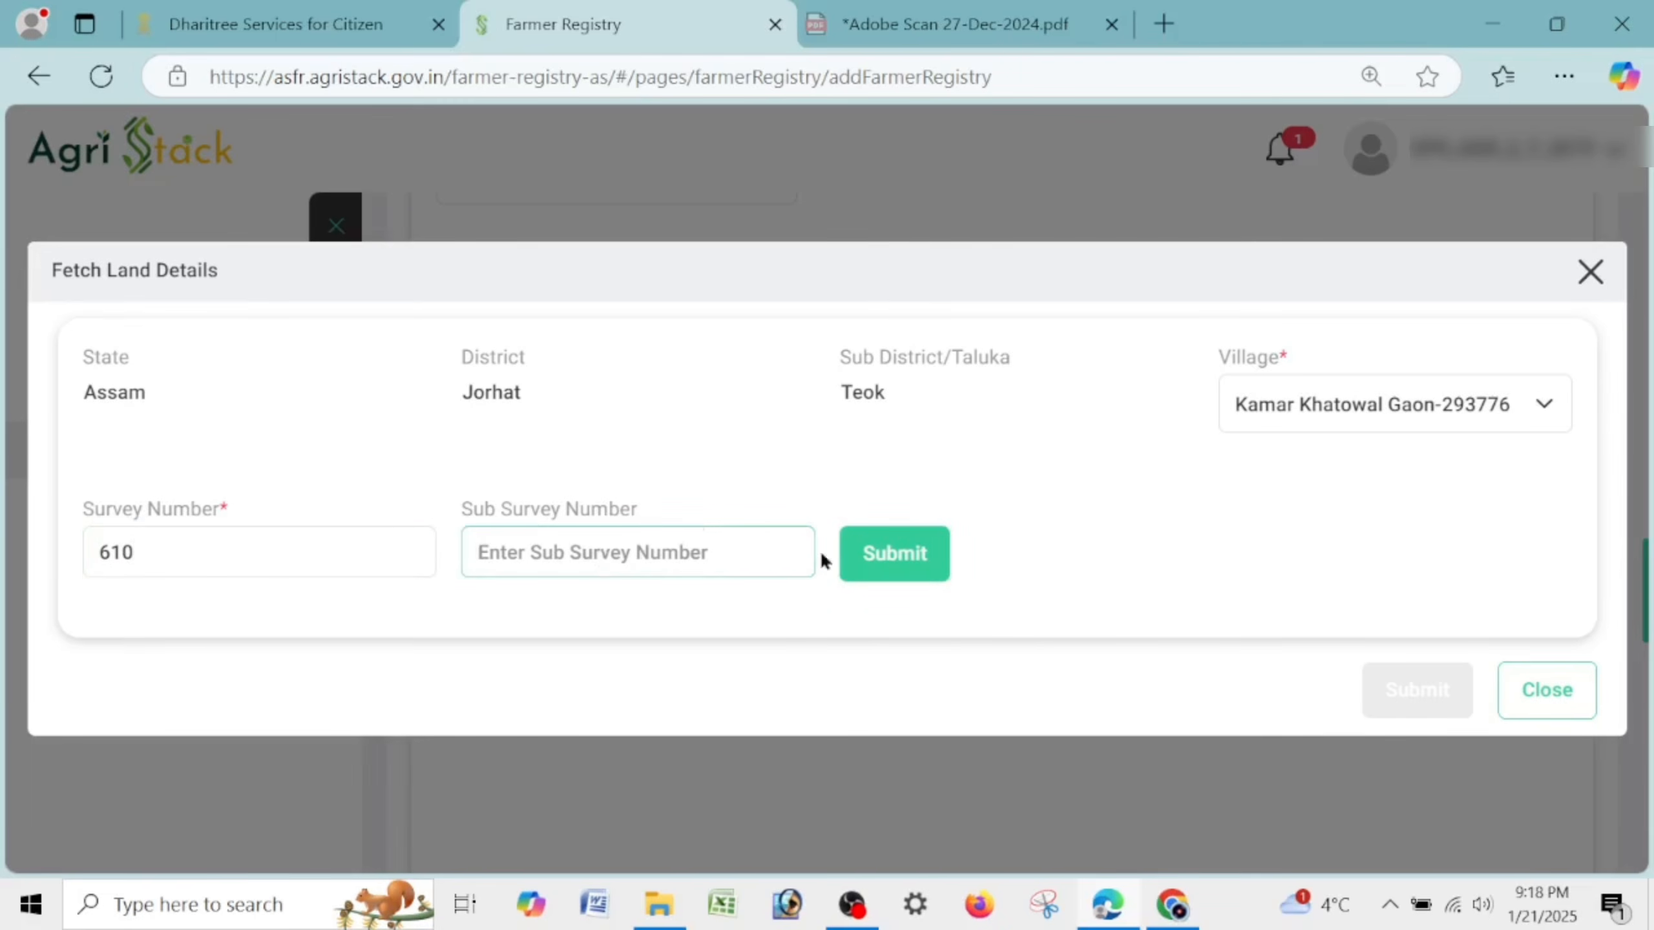
{"action": "left_click", "coordinate": [894, 571]}
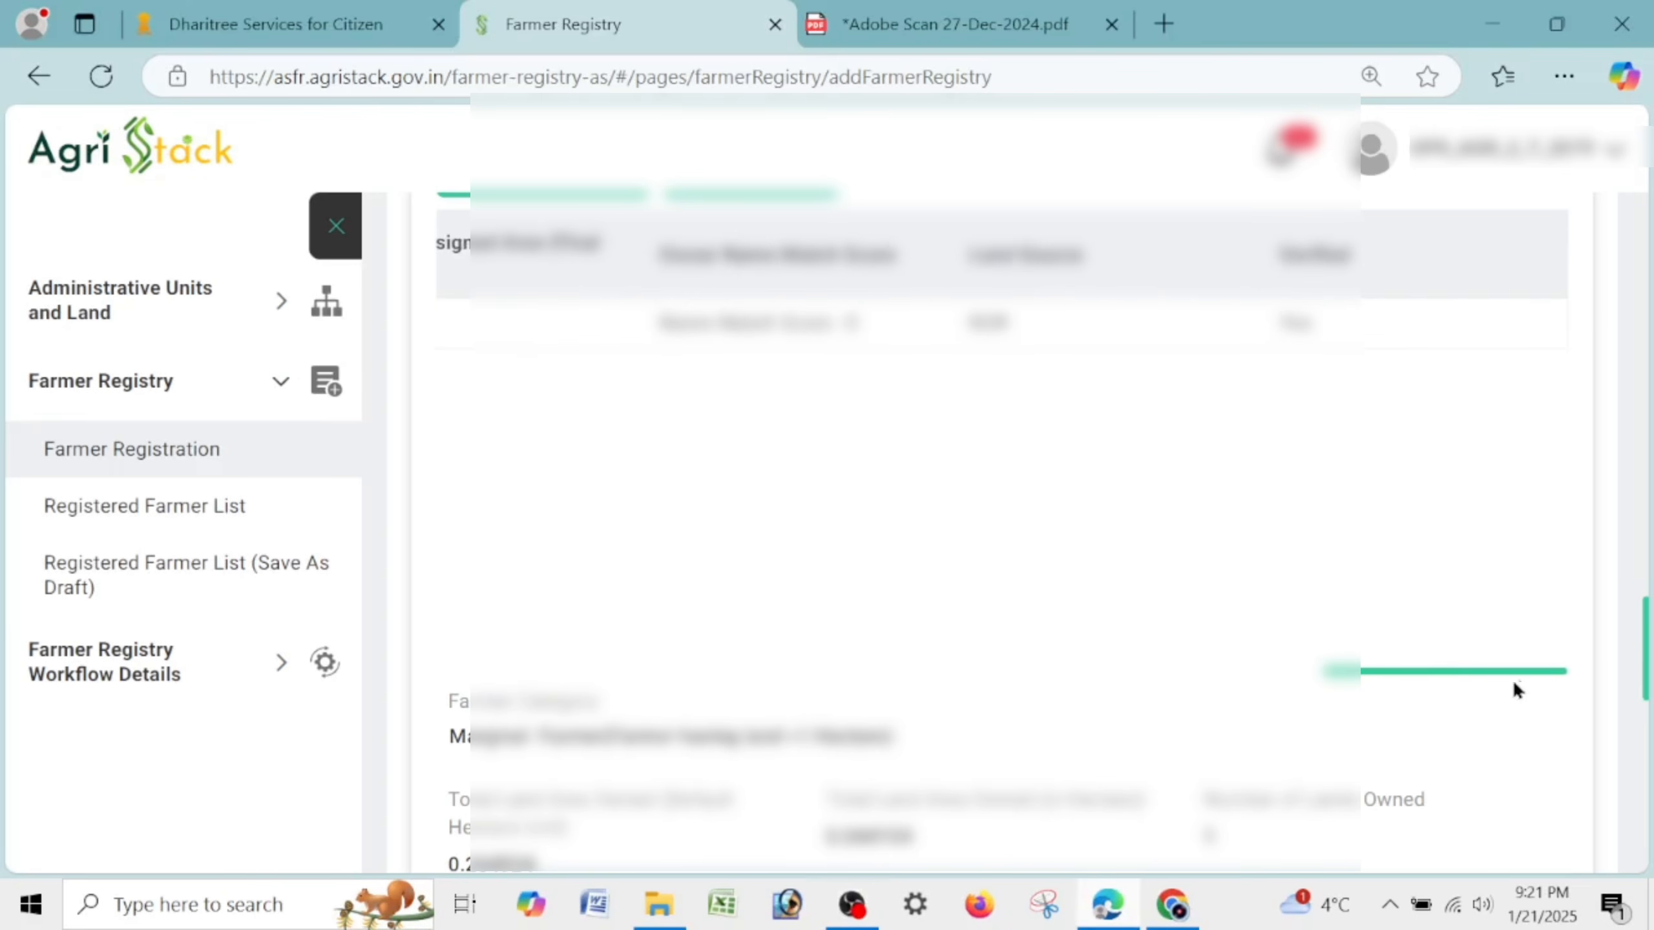
Tick the Farmer Consent and Operator Declaration boxes, then save the registration.
{"action": "left_click_drag", "start_coordinate": [1517, 677], "coordinate": [624, 646]}
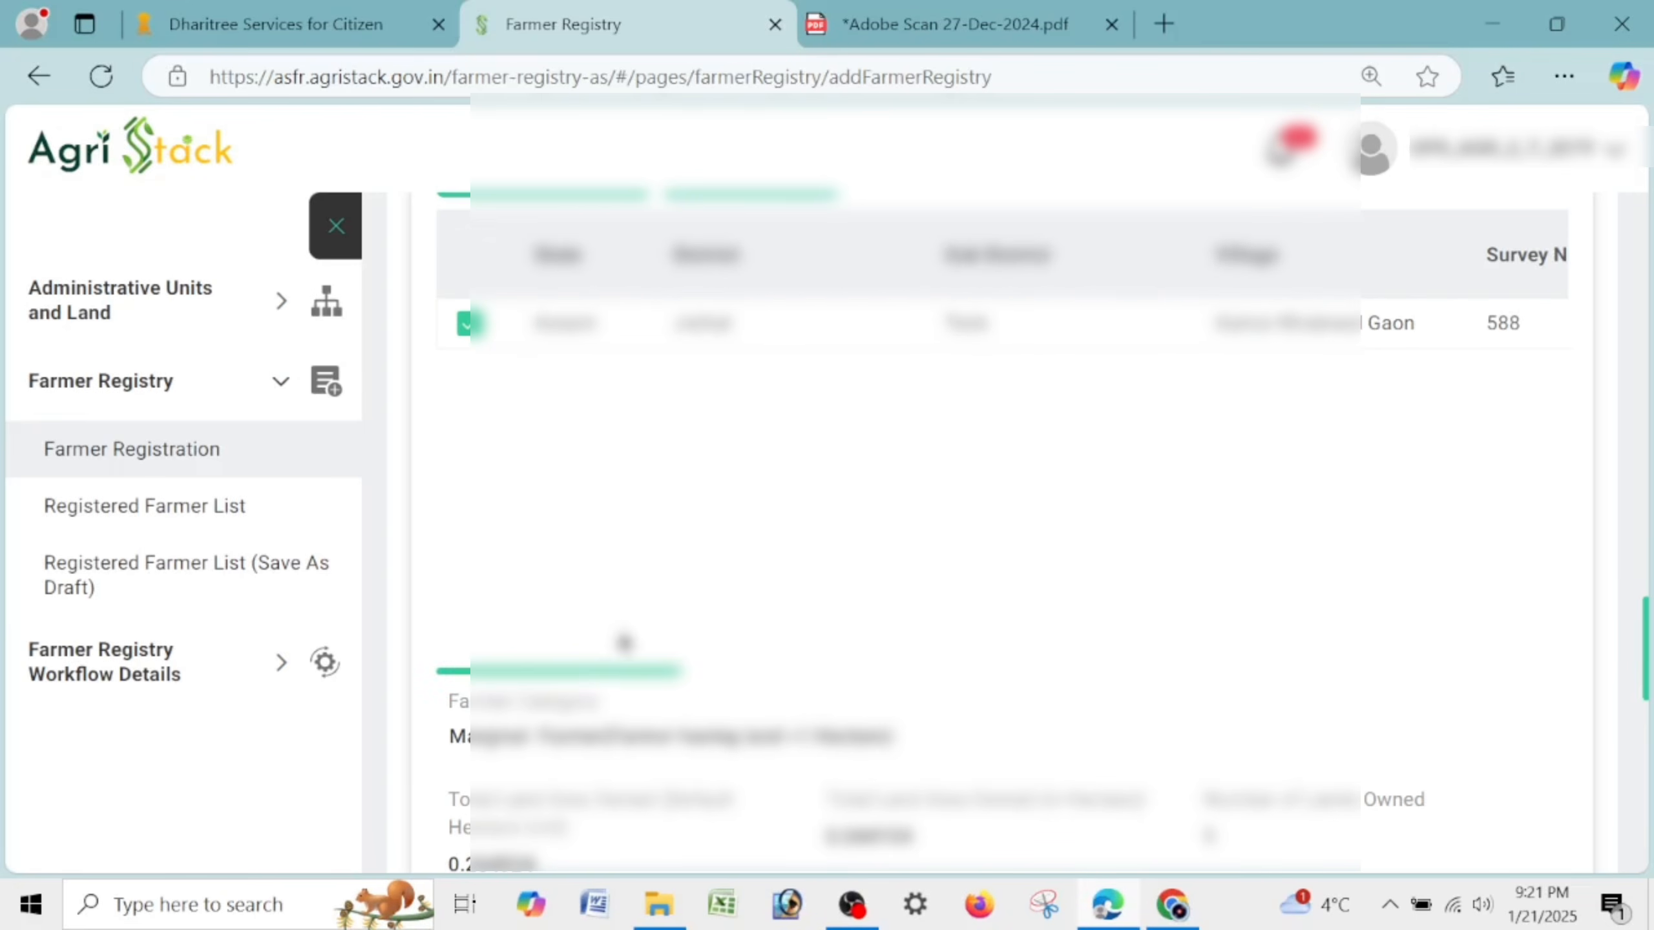
{"action": "scroll", "coordinate": [977, 661], "scroll_direction": "down", "scroll_amount": 3}
{"action": "scroll", "coordinate": [977, 660], "scroll_direction": "down", "scroll_amount": 9}
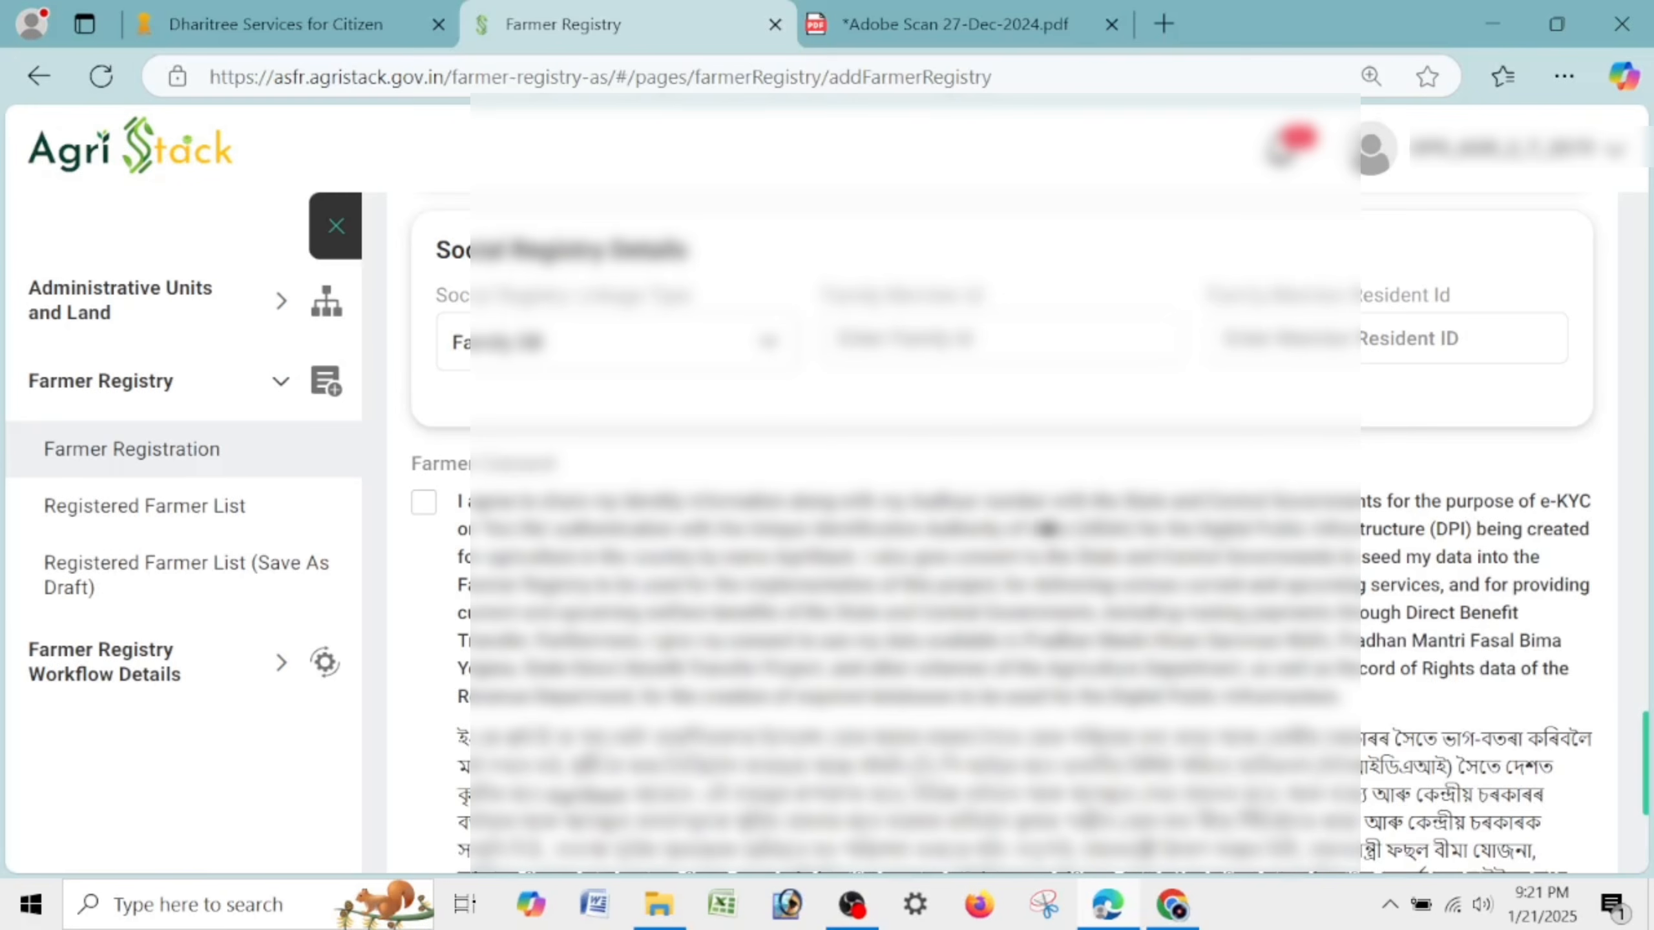
{"action": "left_click", "coordinate": [421, 502]}
{"action": "scroll", "coordinate": [423, 638], "scroll_direction": "down", "scroll_amount": 6}
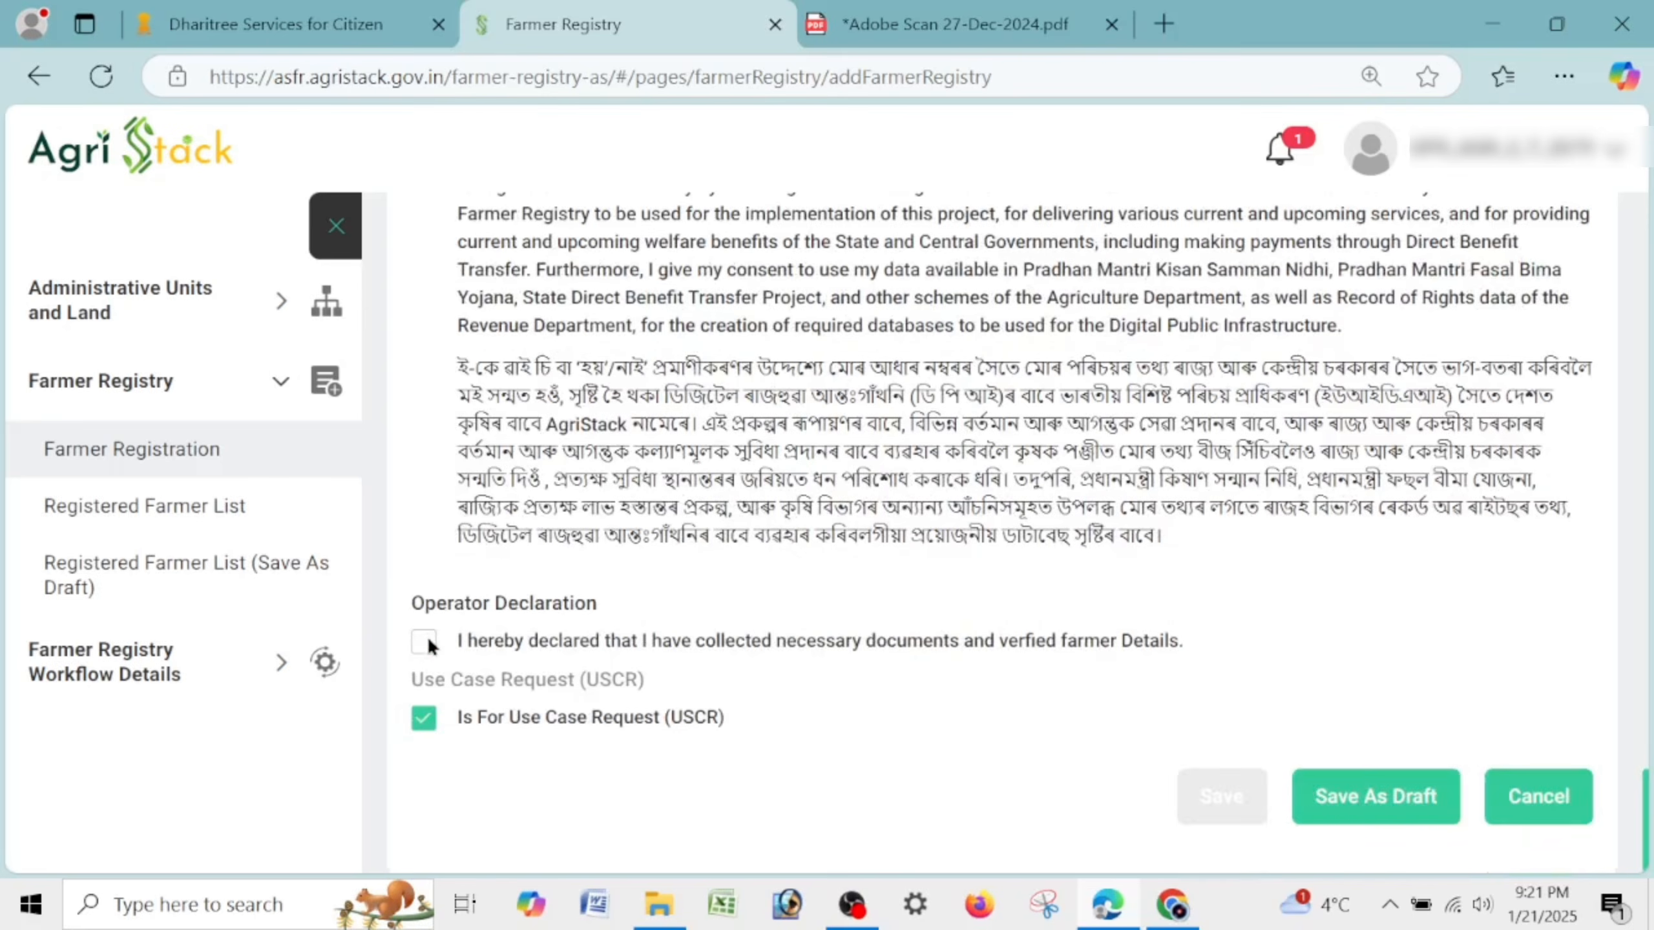
{"action": "left_click", "coordinate": [426, 639]}
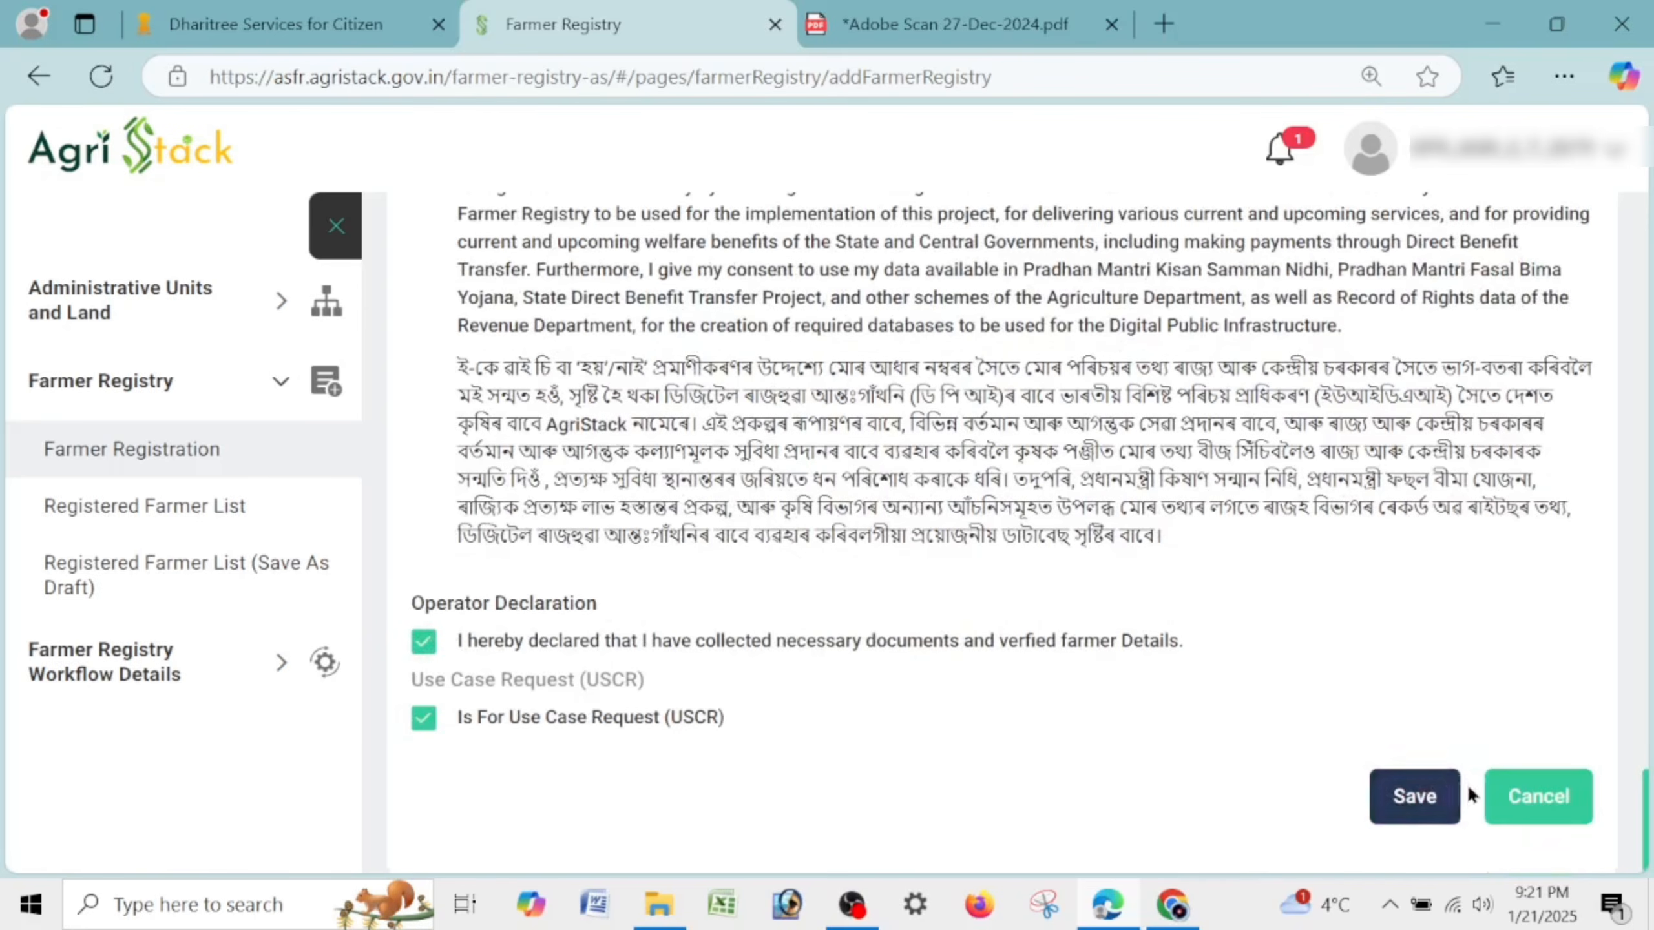
{"action": "left_click", "coordinate": [1401, 797]}
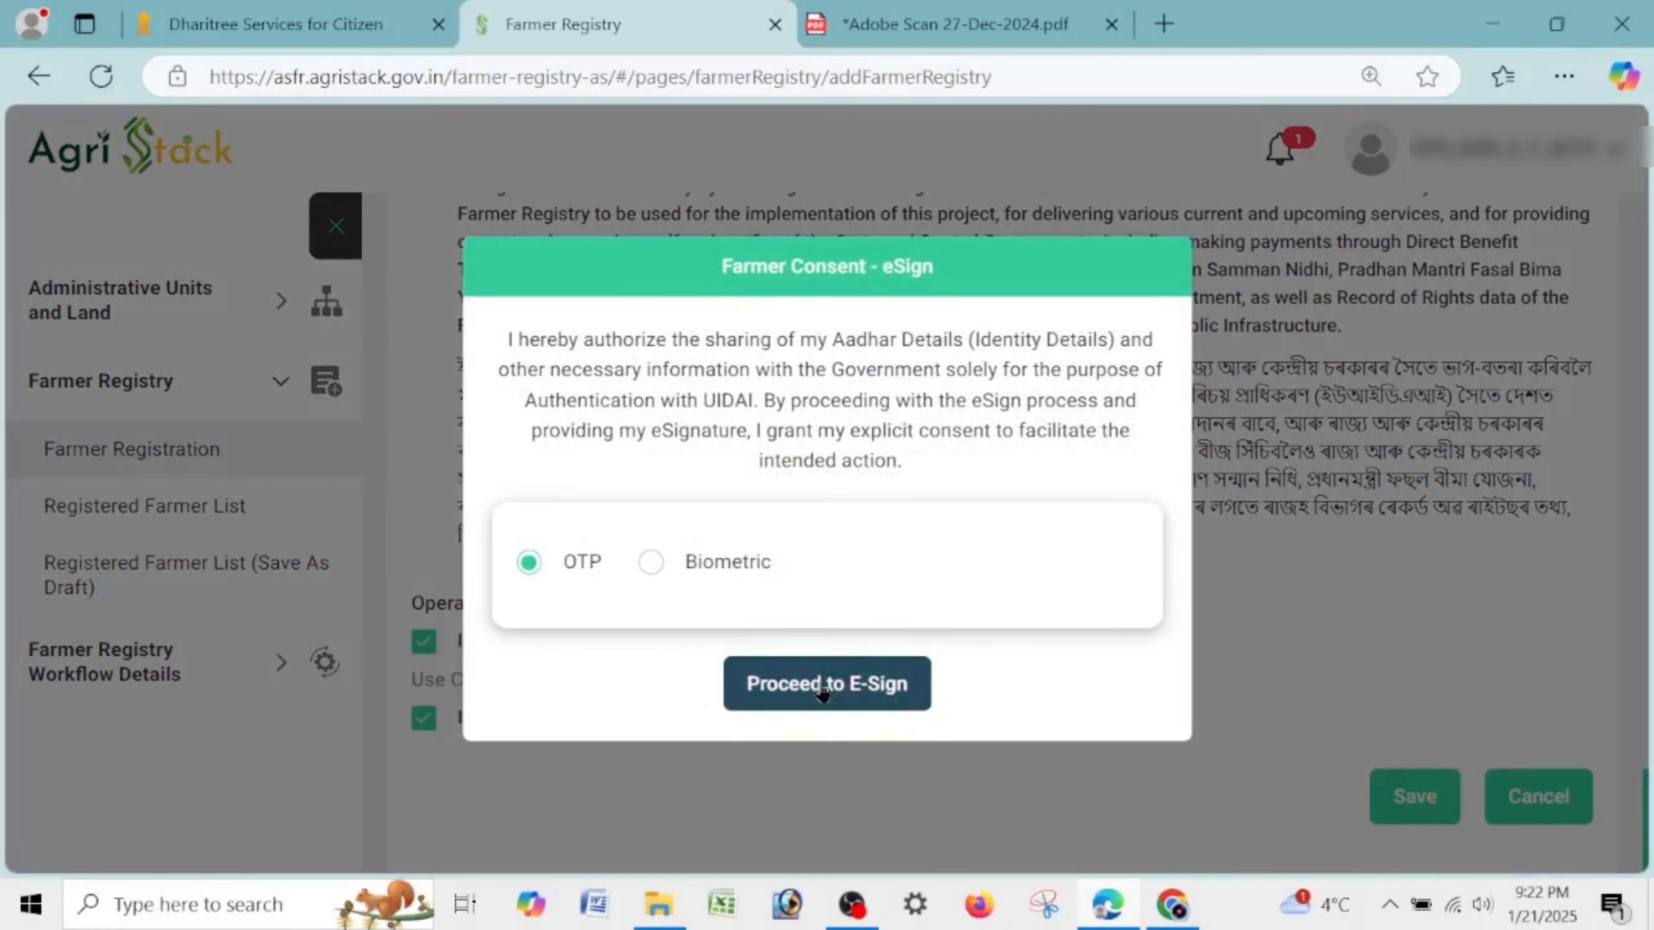
Proceed to eSign the farmer consent using OTP verification.
{"action": "left_click", "coordinate": [886, 694]}
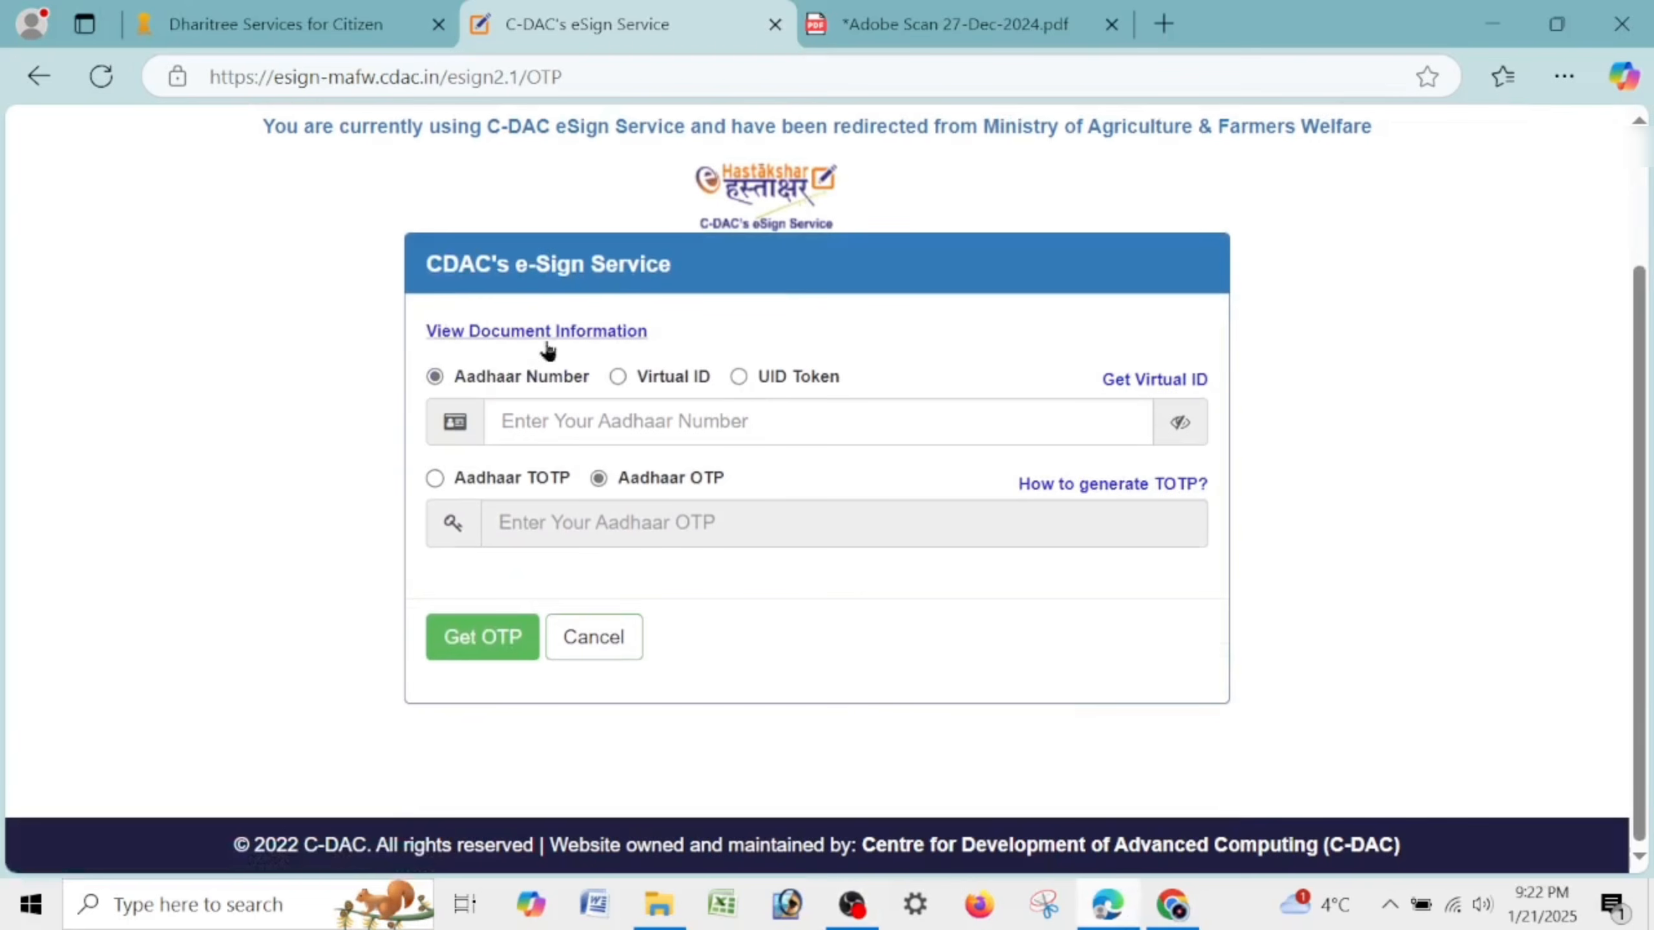
Enter the farmer's Aadhaar number, request an OTP, enter the received OTP and accept the authentication consent.
{"action": "left_click", "coordinate": [815, 414]}
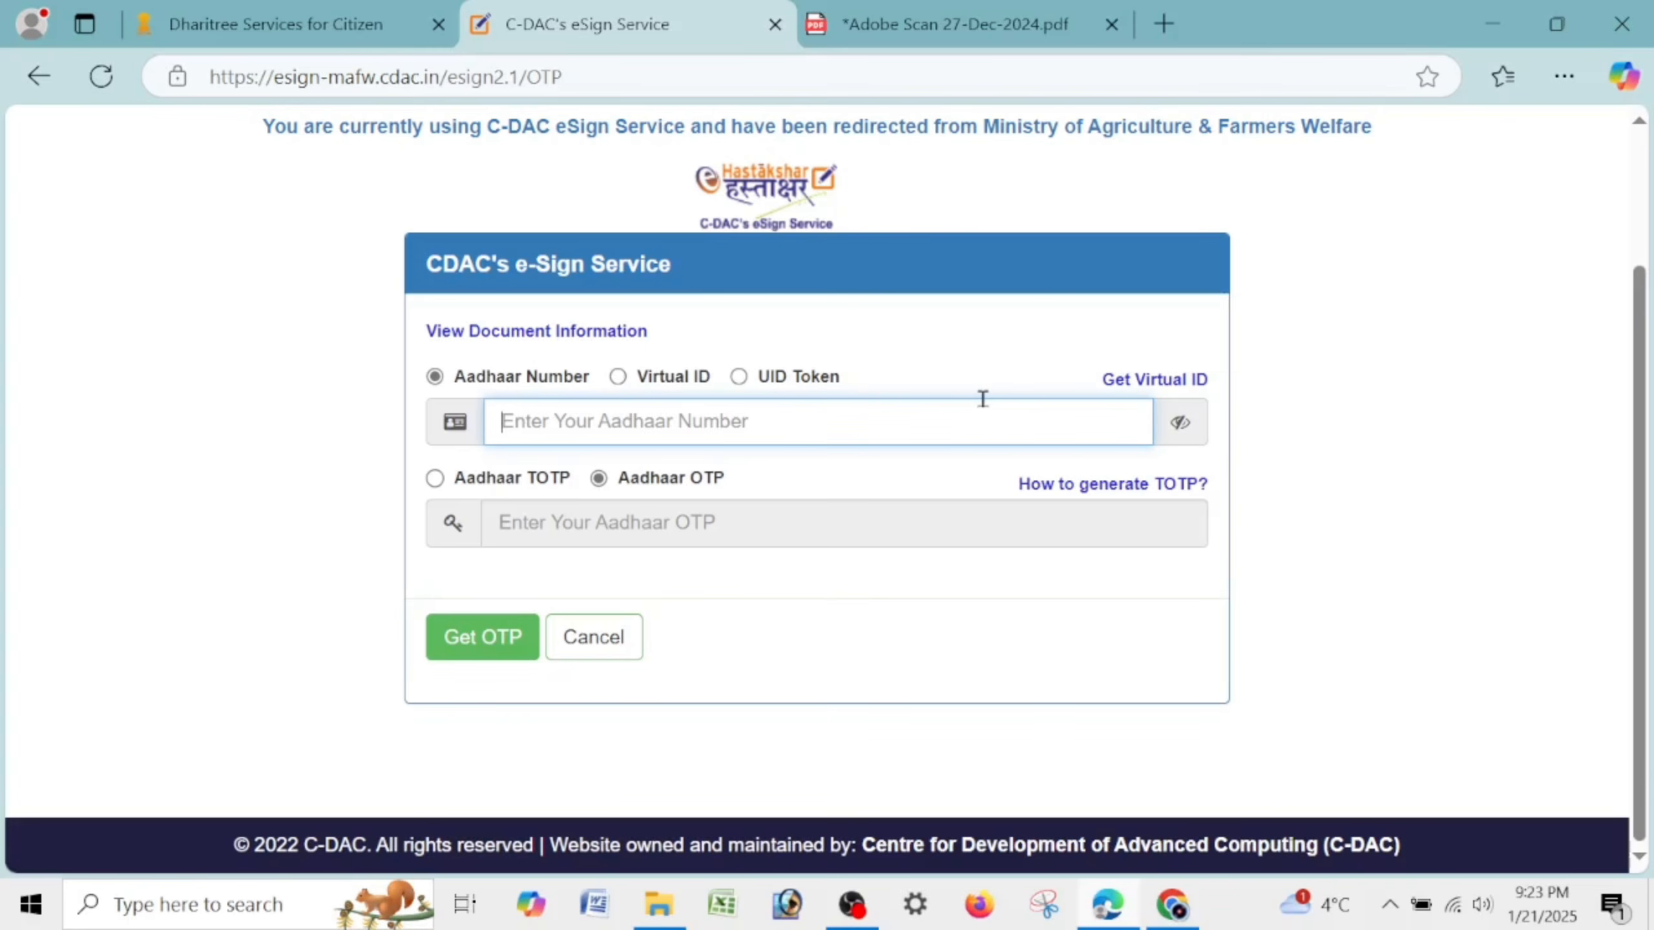
{"action": "type", "text": "••"}
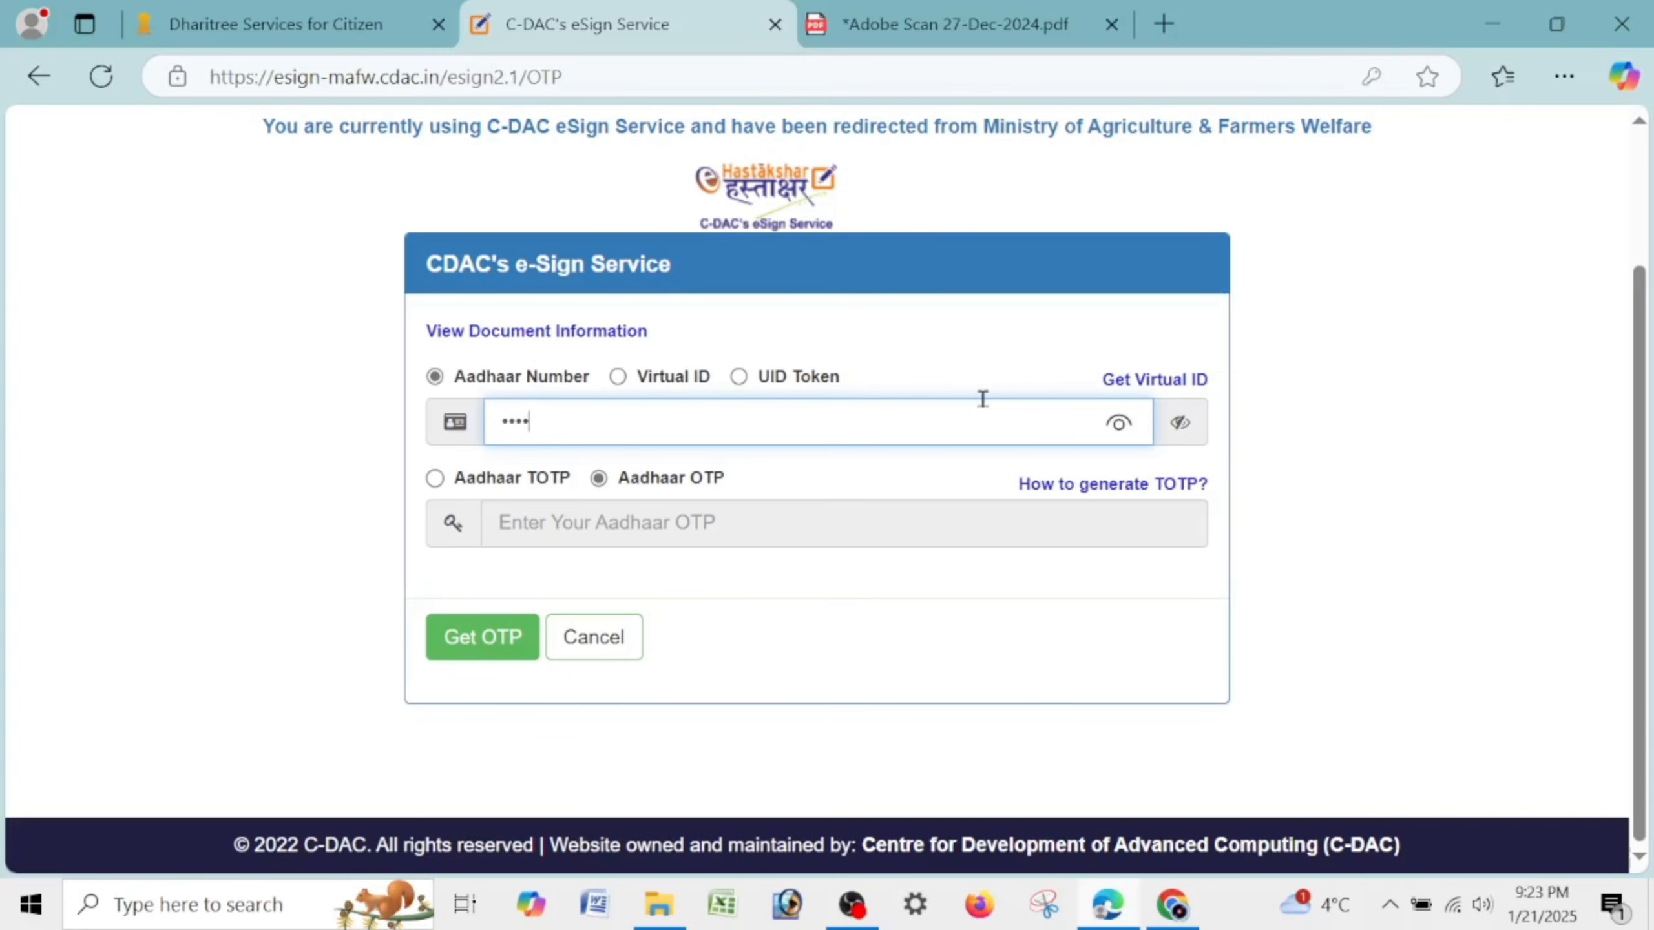
{"action": "type", "text": "•••"}
{"action": "left_click", "coordinate": [596, 485]}
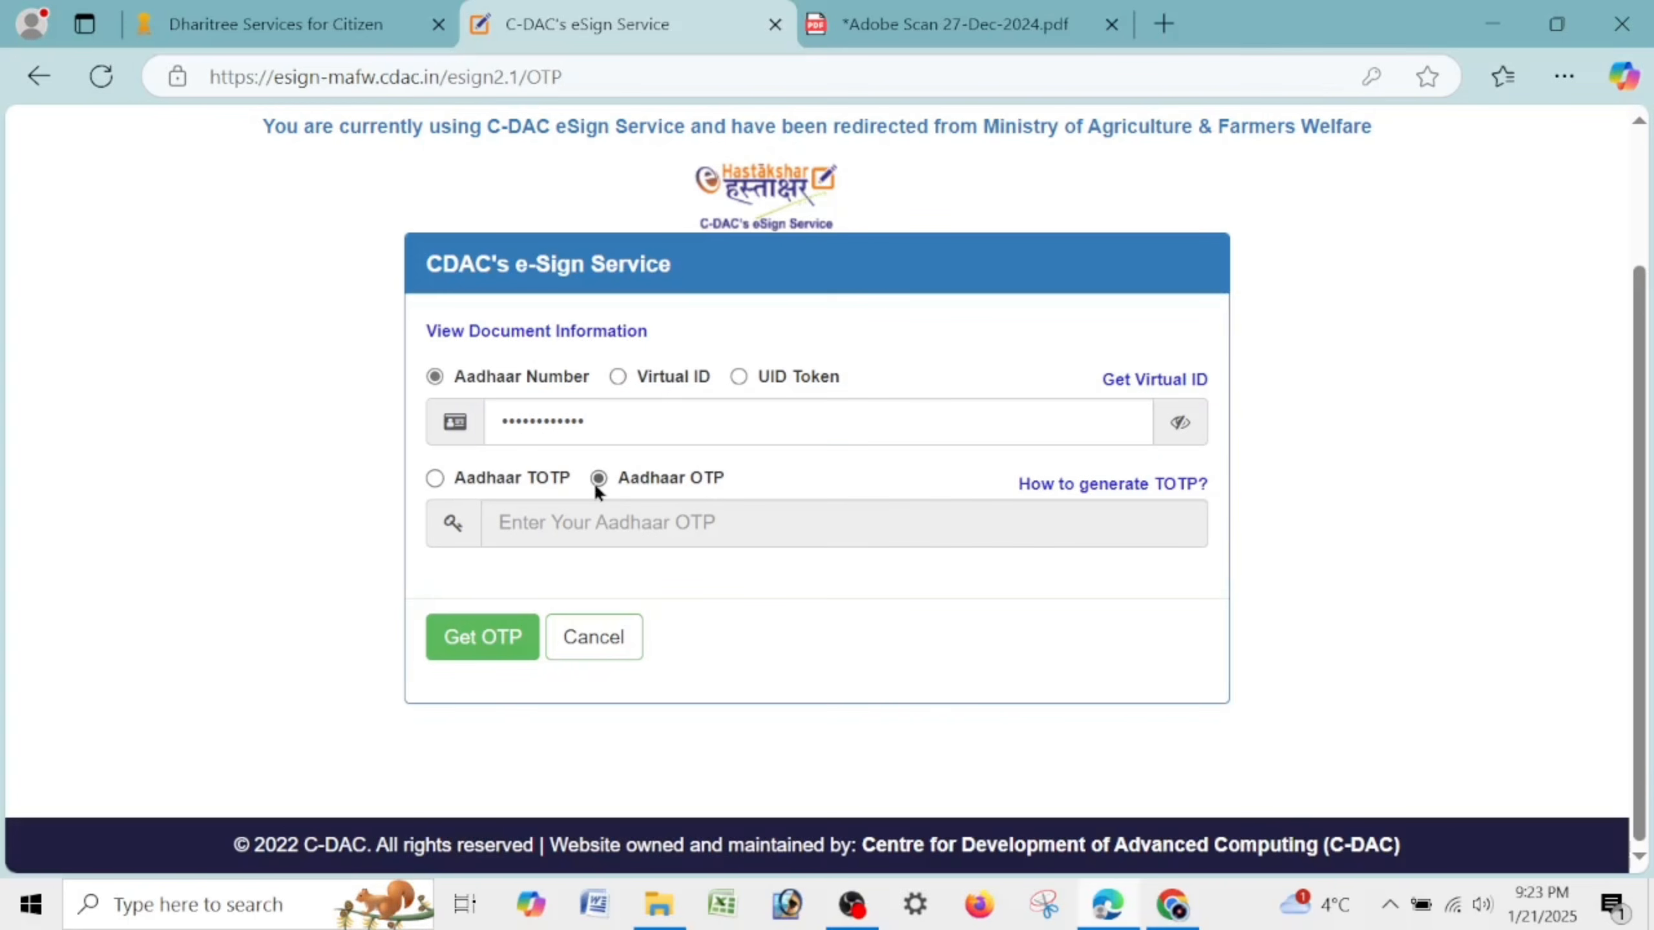
{"action": "left_click", "coordinate": [491, 646]}
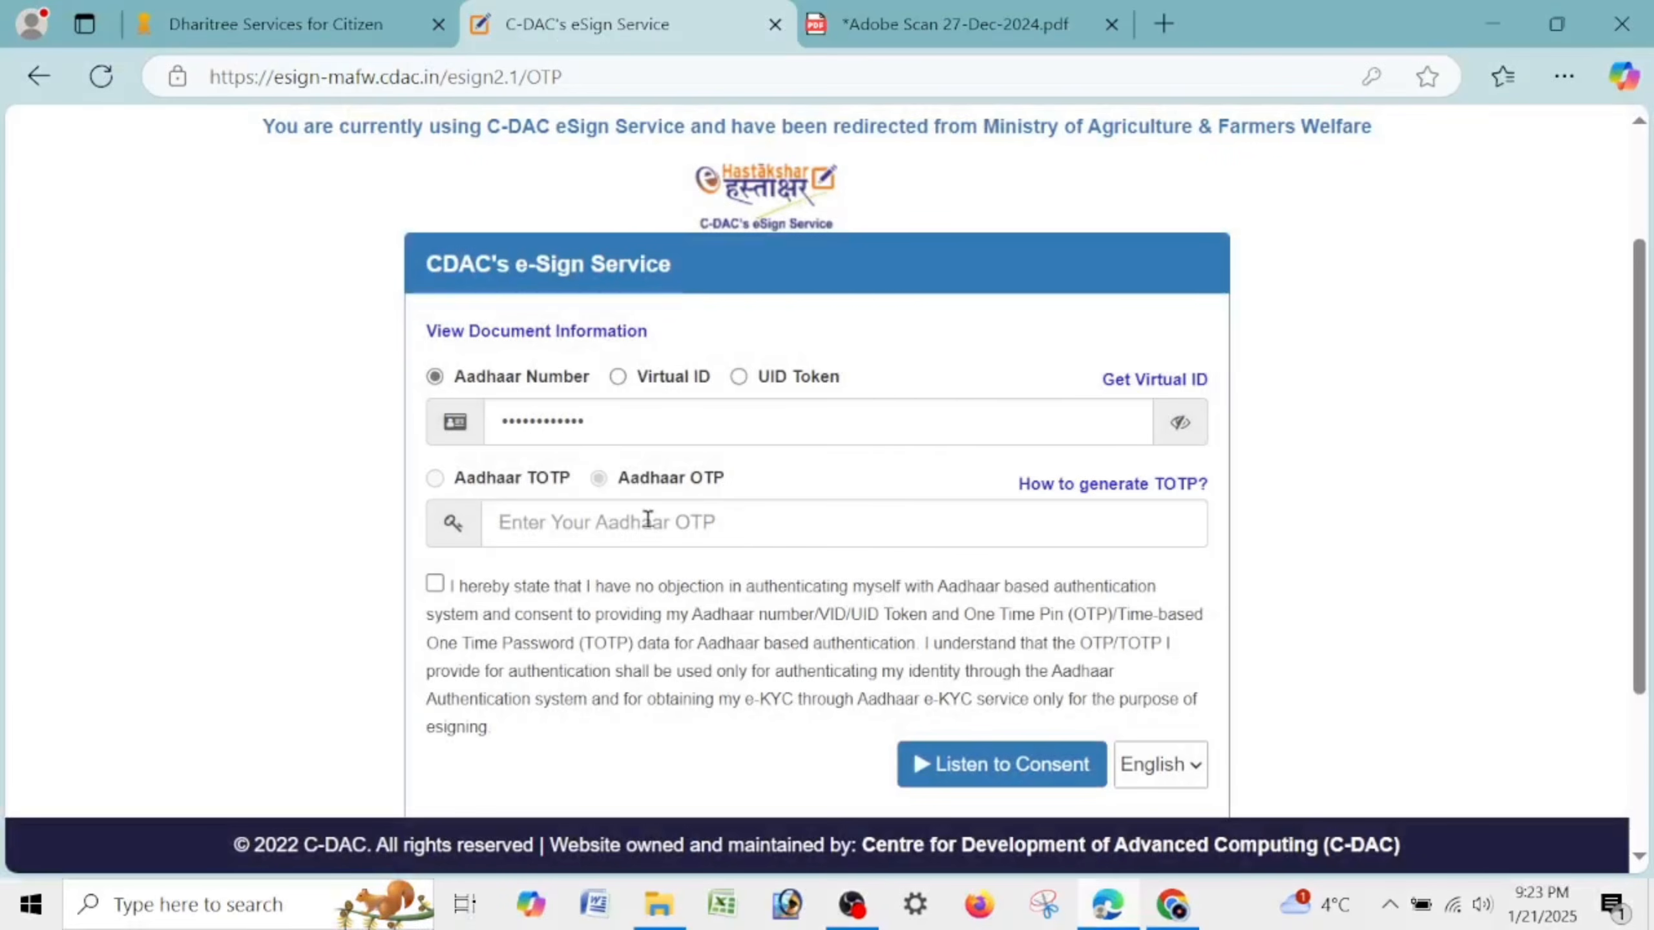
{"action": "left_click", "coordinate": [648, 525]}
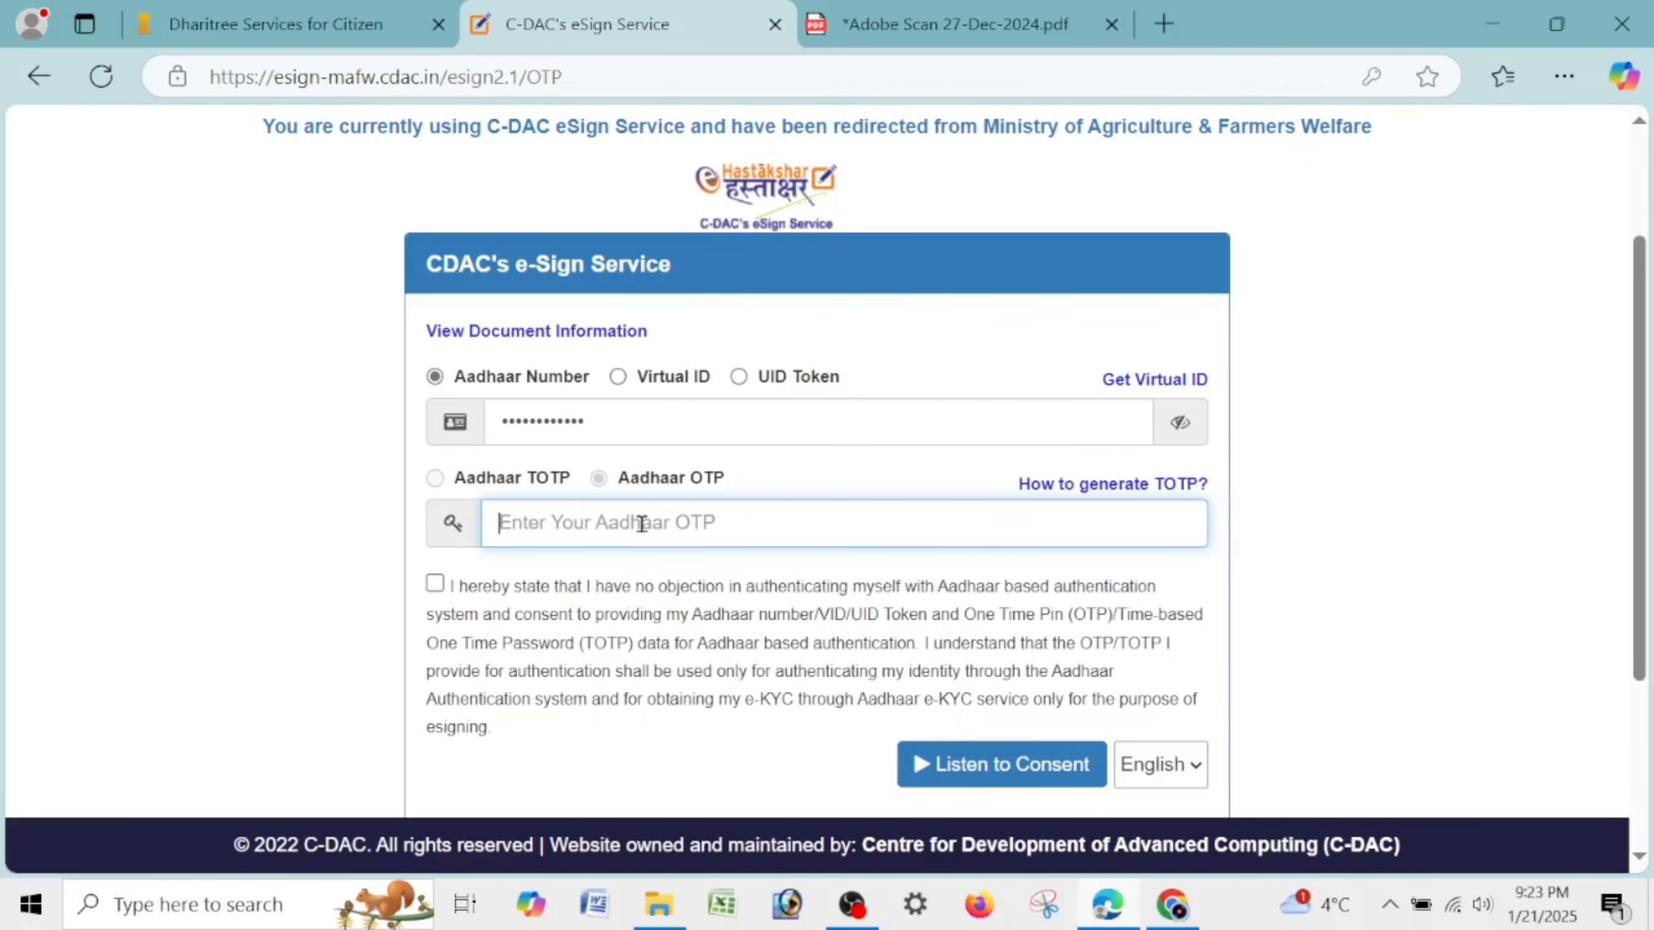
{"action": "type", "text": "1"}
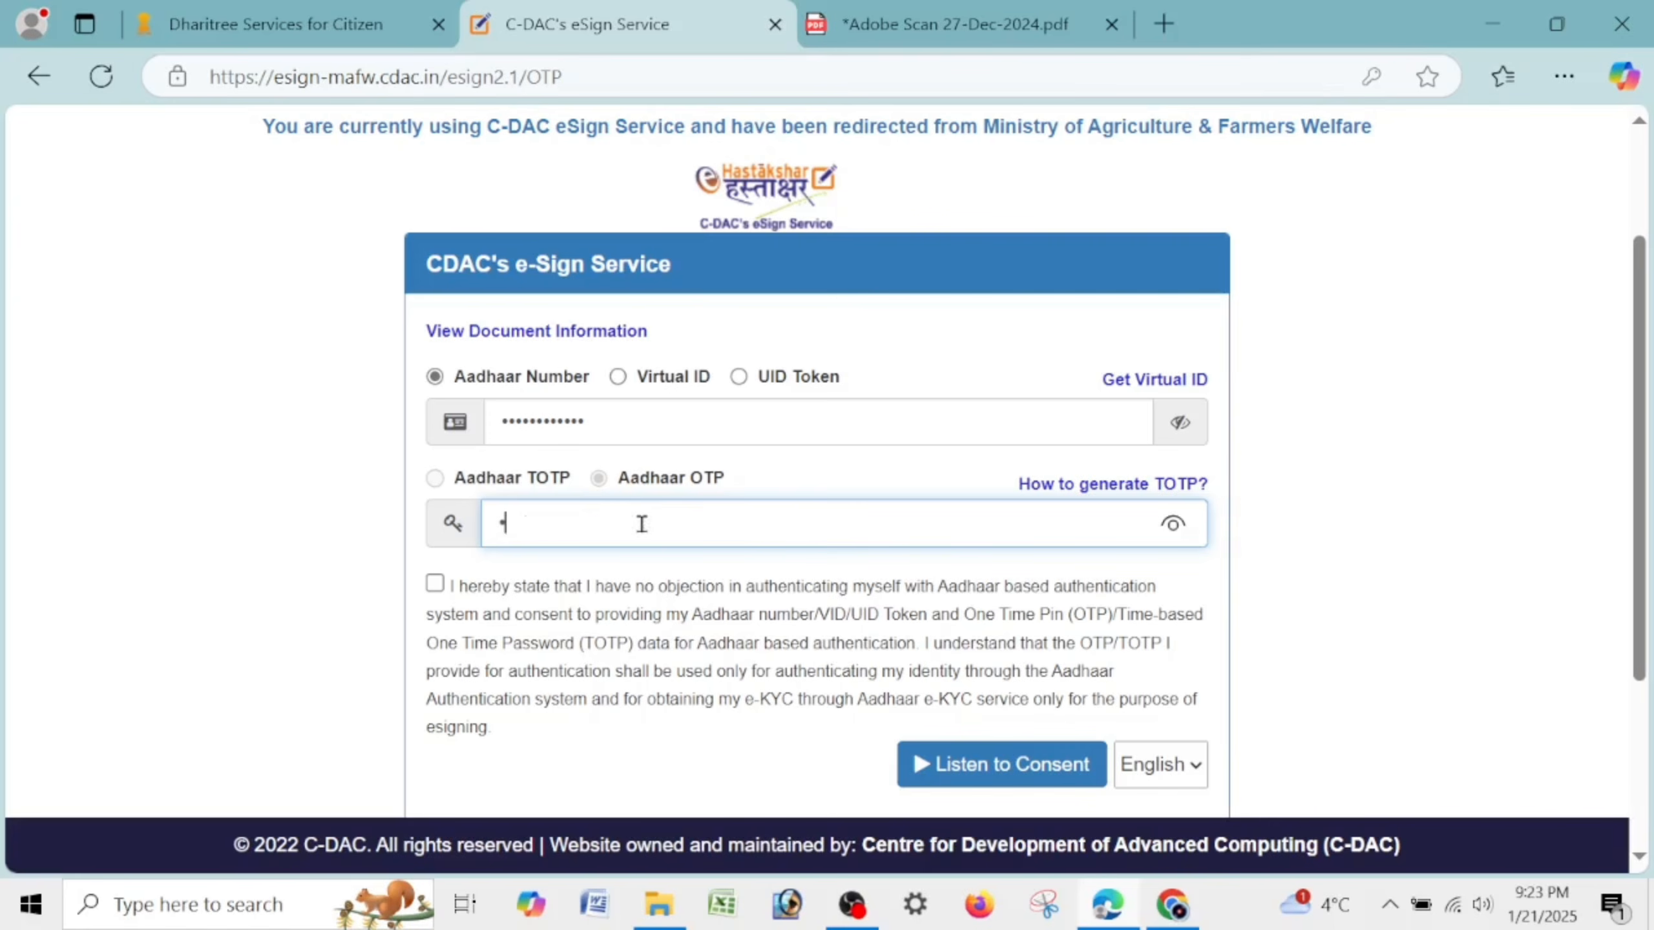
{"action": "type", "text": "23456"}
{"action": "left_click", "coordinate": [1035, 790]}
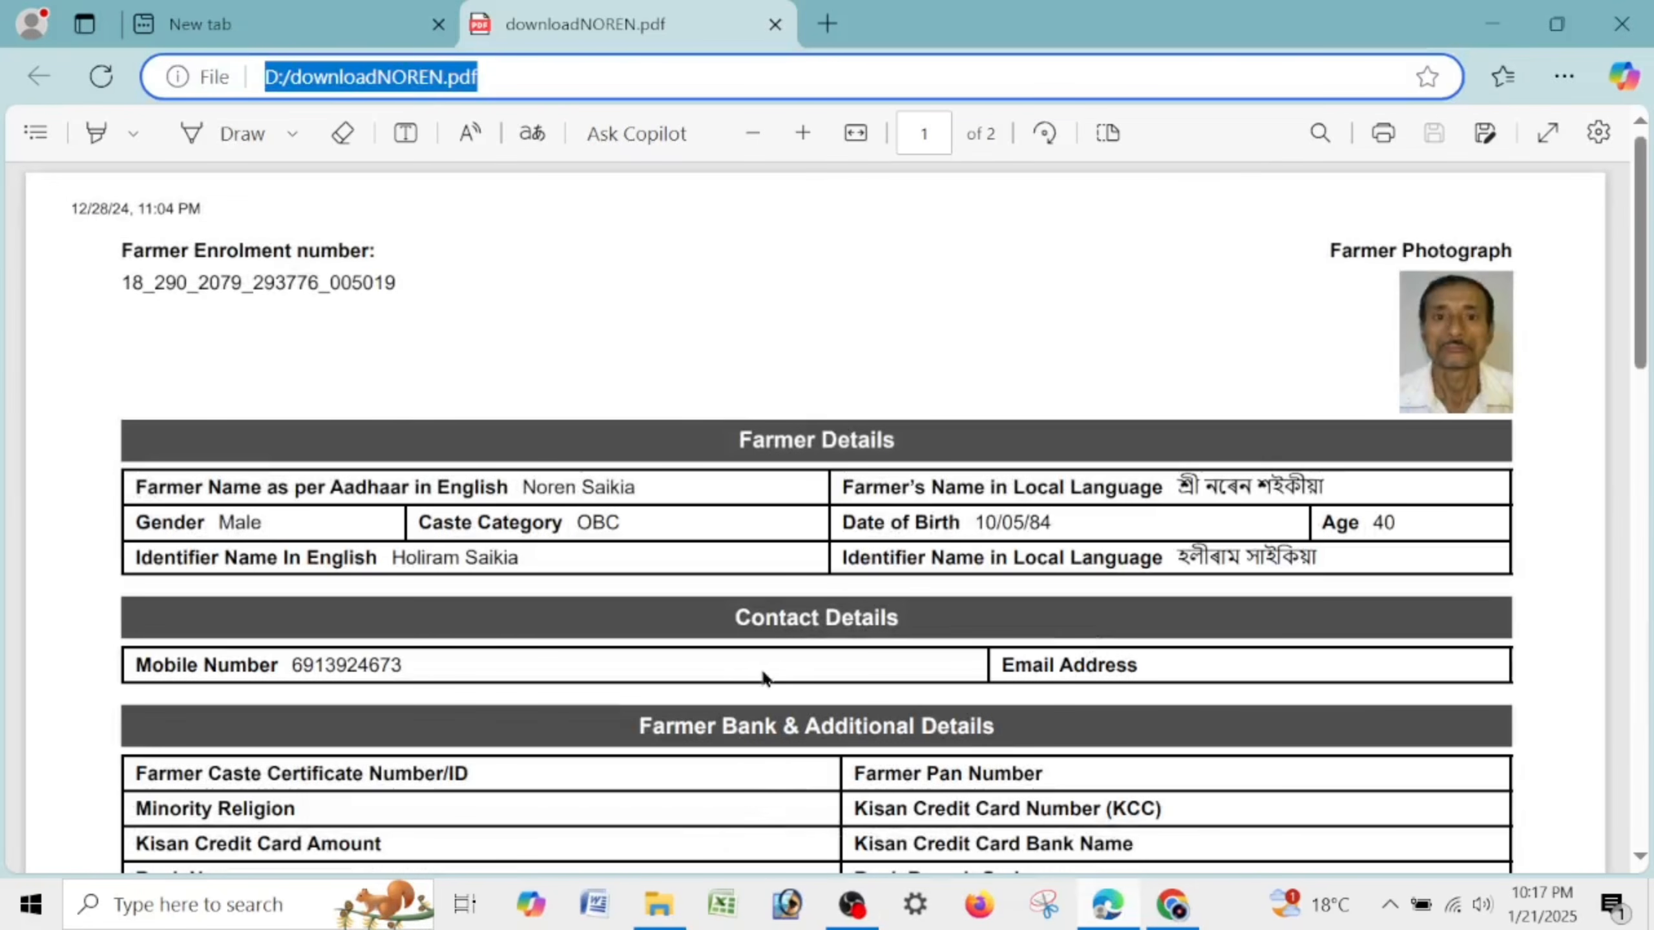
Highlight the enrolment number, Farmer Name, Caste Category and Gender values, erasing a stray highlight.
{"action": "left_click", "coordinate": [781, 541]}
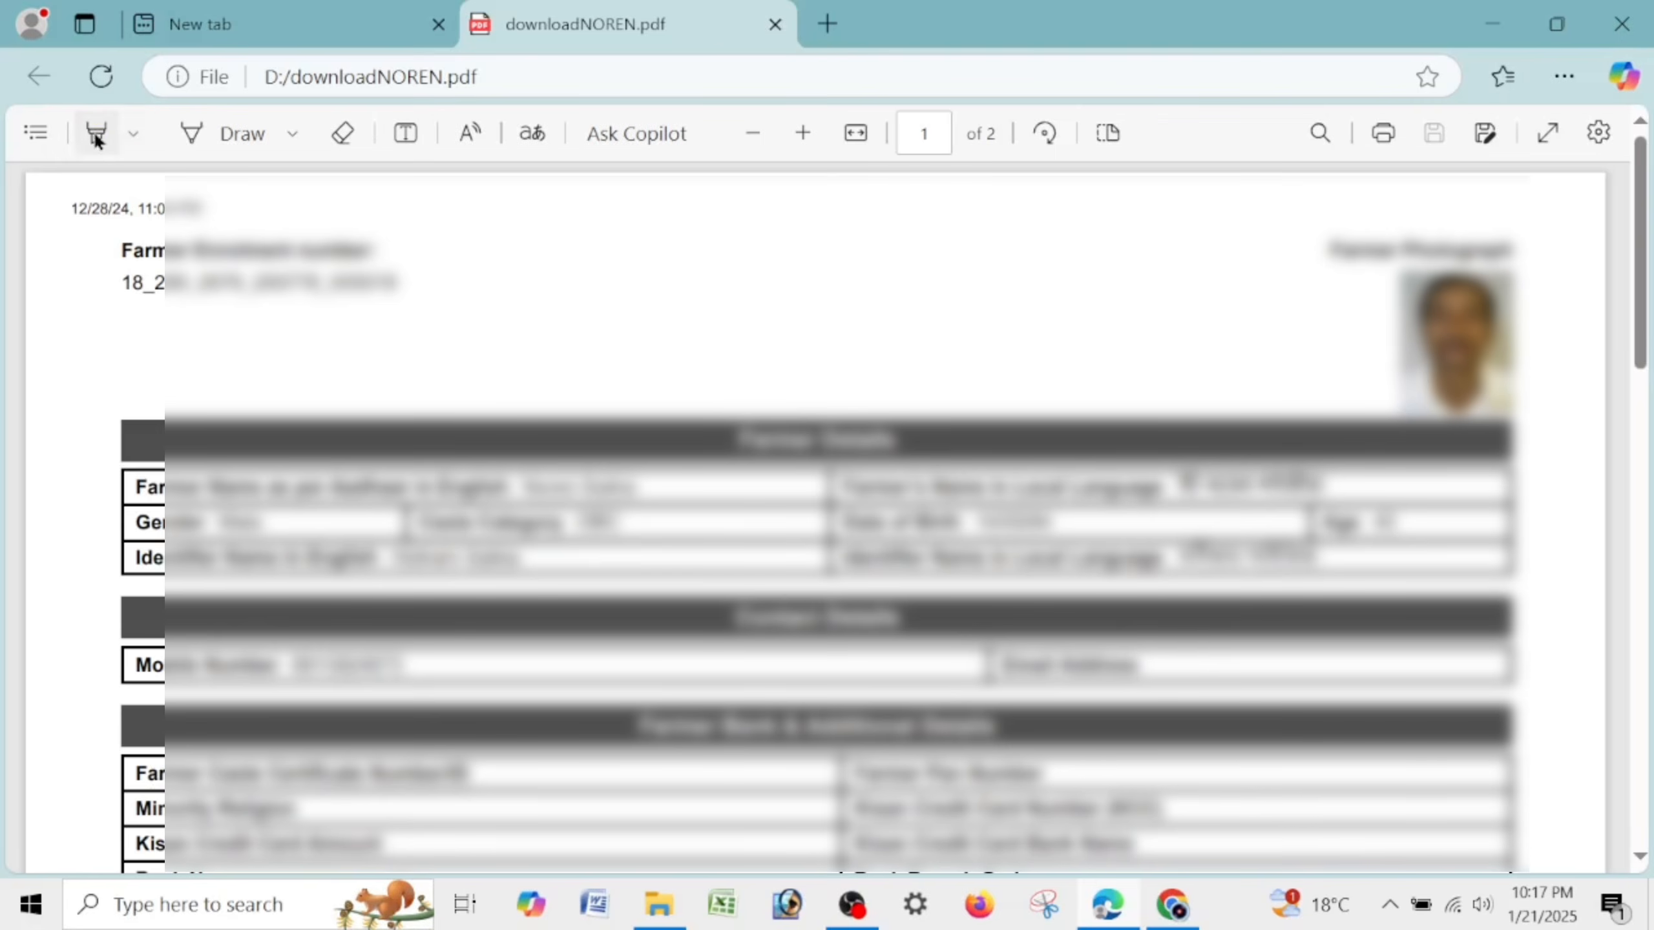
{"action": "left_click", "coordinate": [95, 134]}
{"action": "left_click_drag", "start_coordinate": [120, 282], "coordinate": [418, 299]}
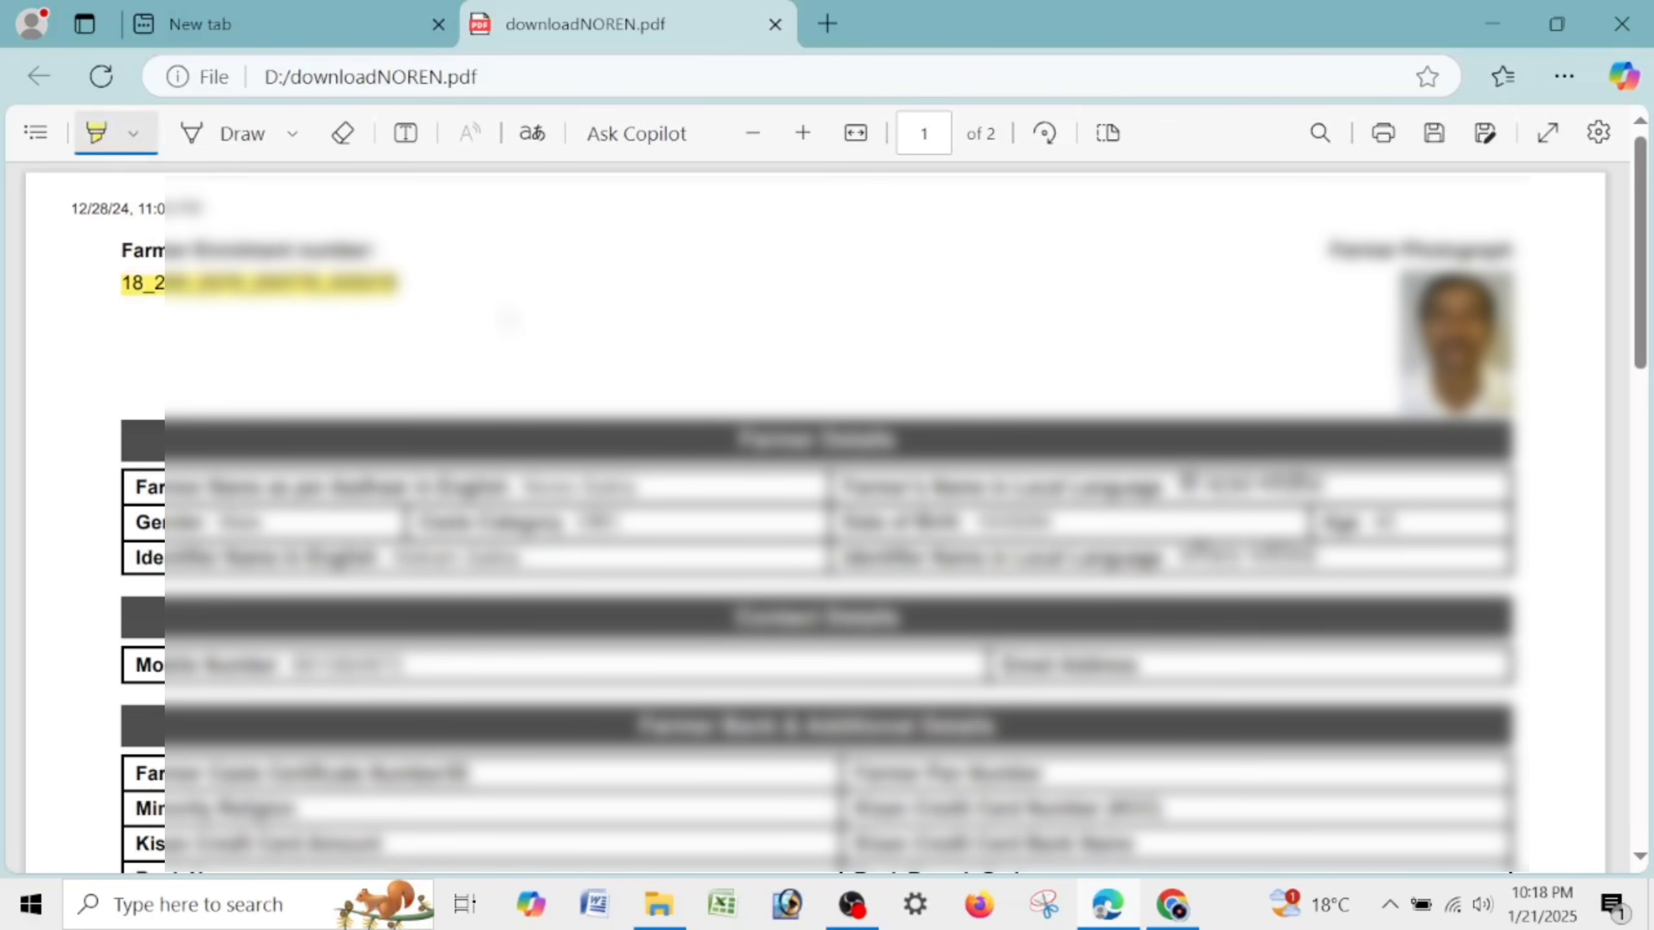
{"action": "scroll", "coordinate": [1464, 254], "scroll_direction": "down", "scroll_amount": 3}
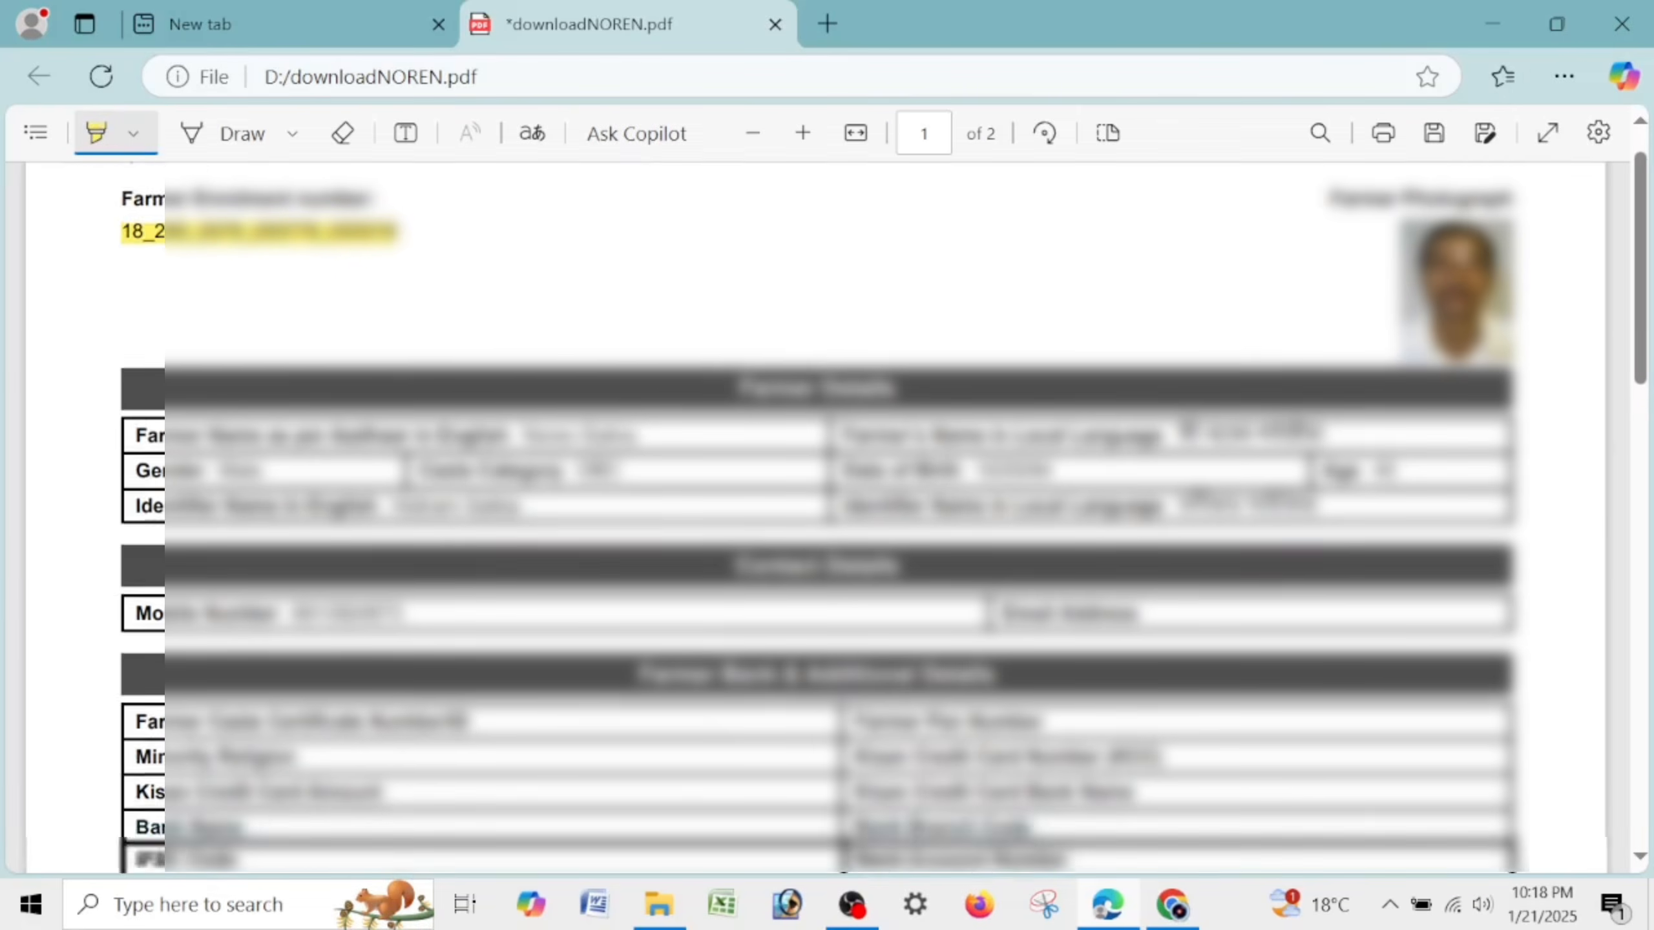
{"action": "scroll", "coordinate": [1410, 254], "scroll_direction": "up", "scroll_amount": 3}
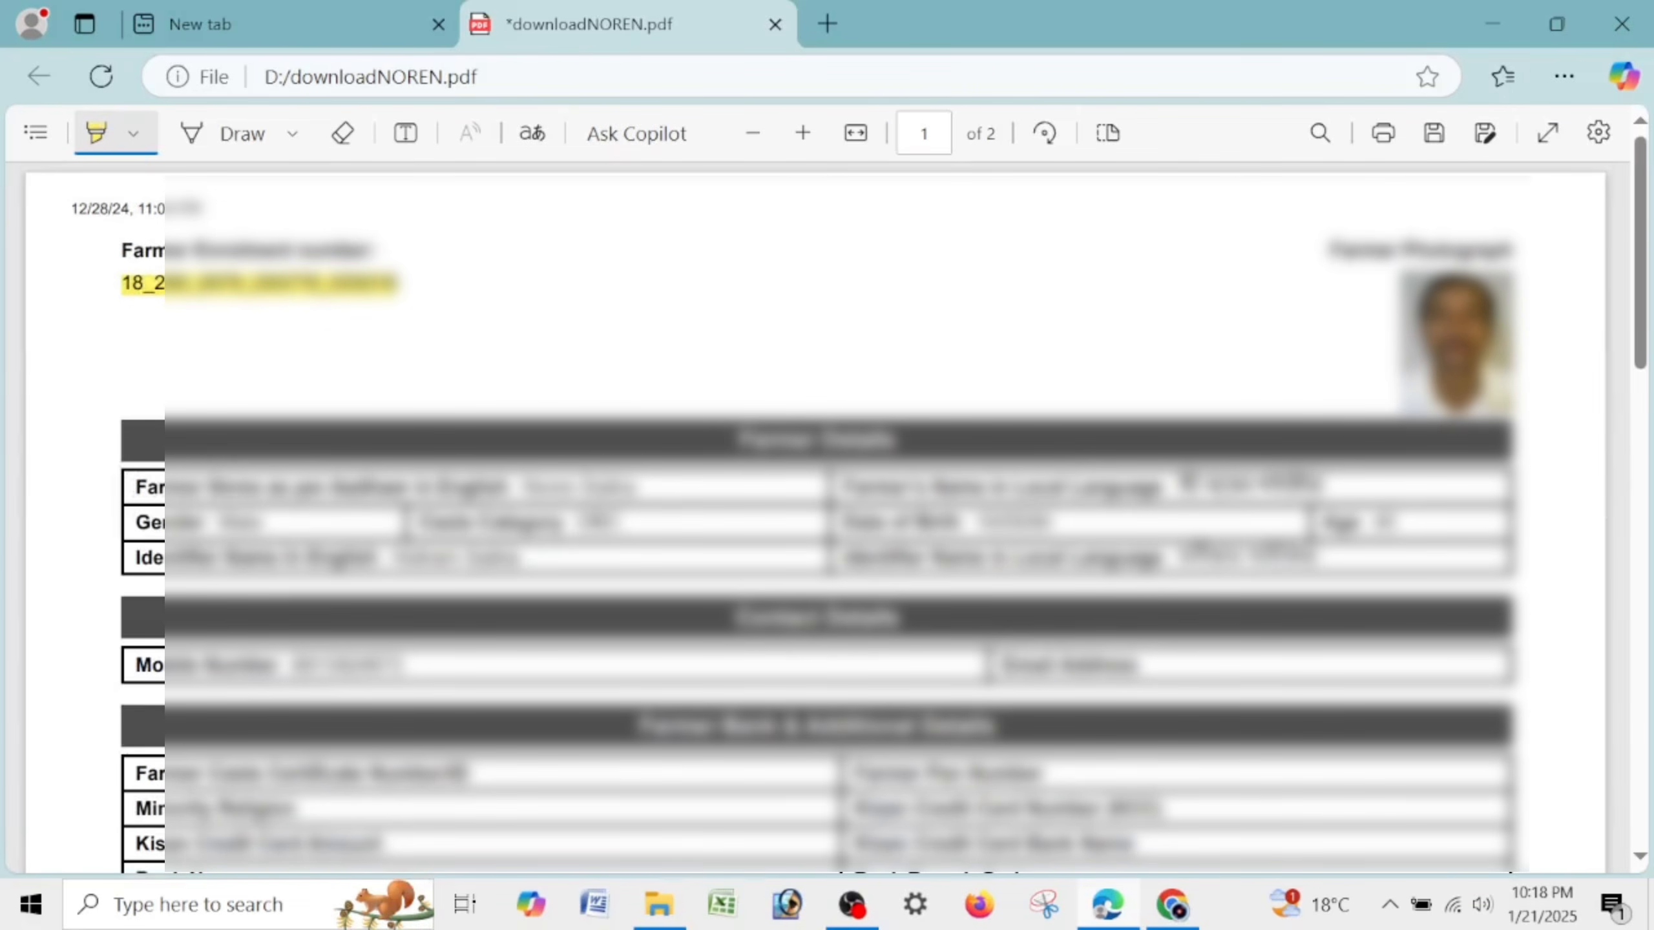
{"action": "mouse_move", "coordinate": [122, 485]}
{"action": "left_mouse_down"}
{"action": "mouse_move", "coordinate": [651, 495]}
{"action": "mouse_move", "coordinate": [544, 557]}
{"action": "left_mouse_up"}
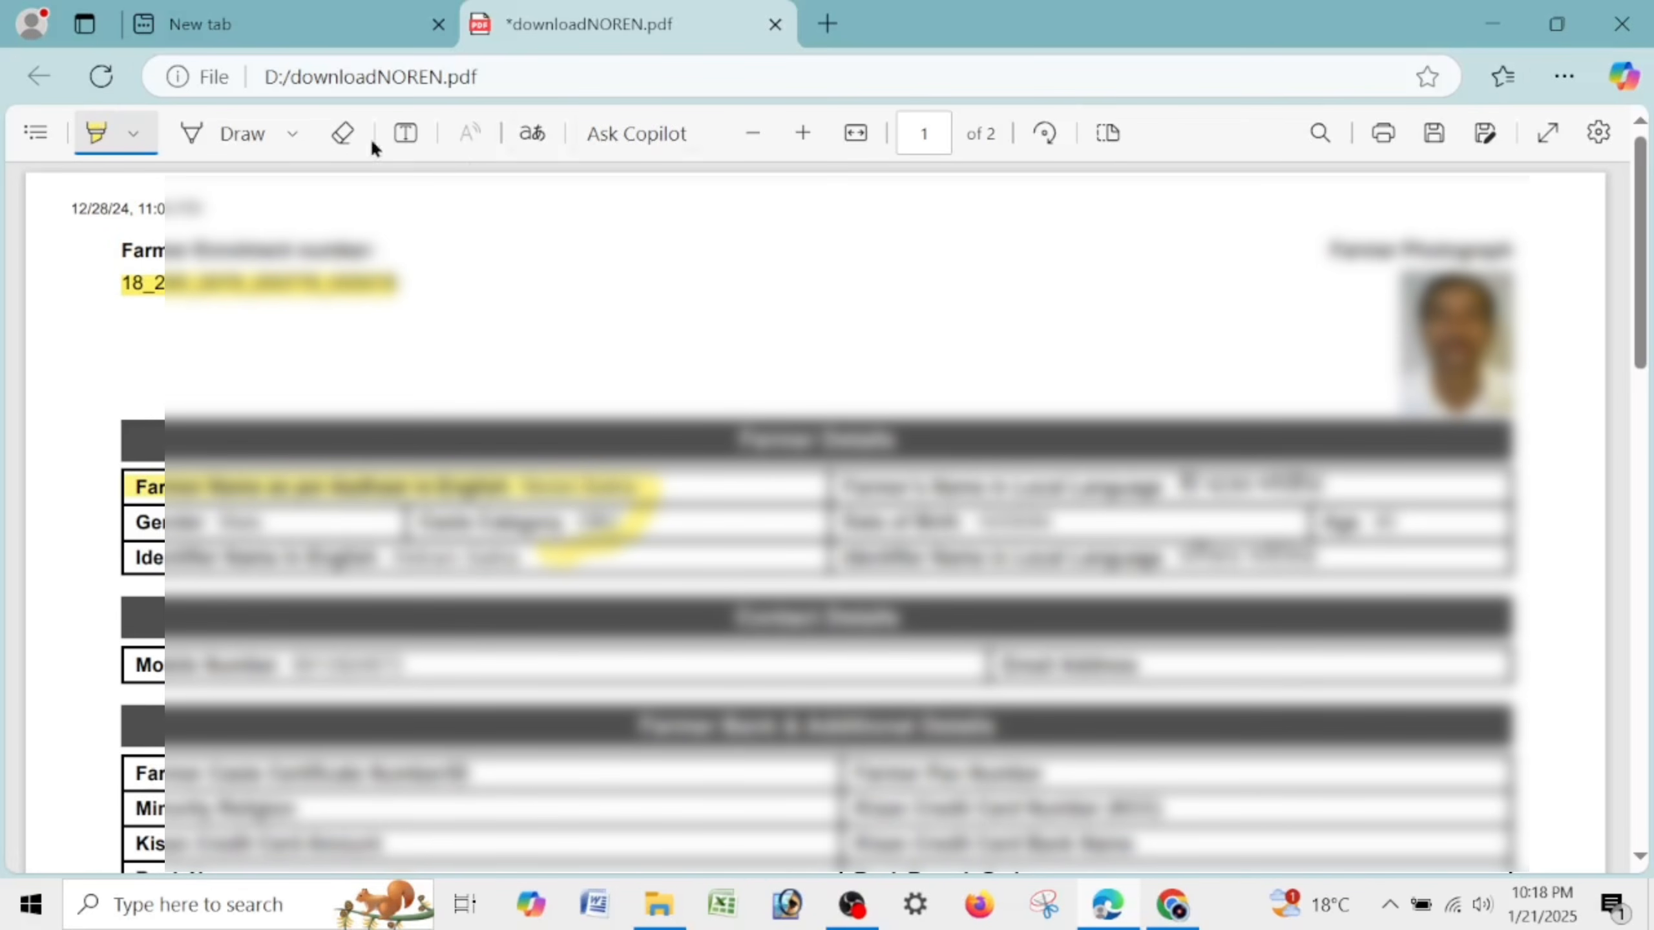
{"action": "left_click", "coordinate": [345, 136]}
{"action": "left_click", "coordinate": [415, 484]}
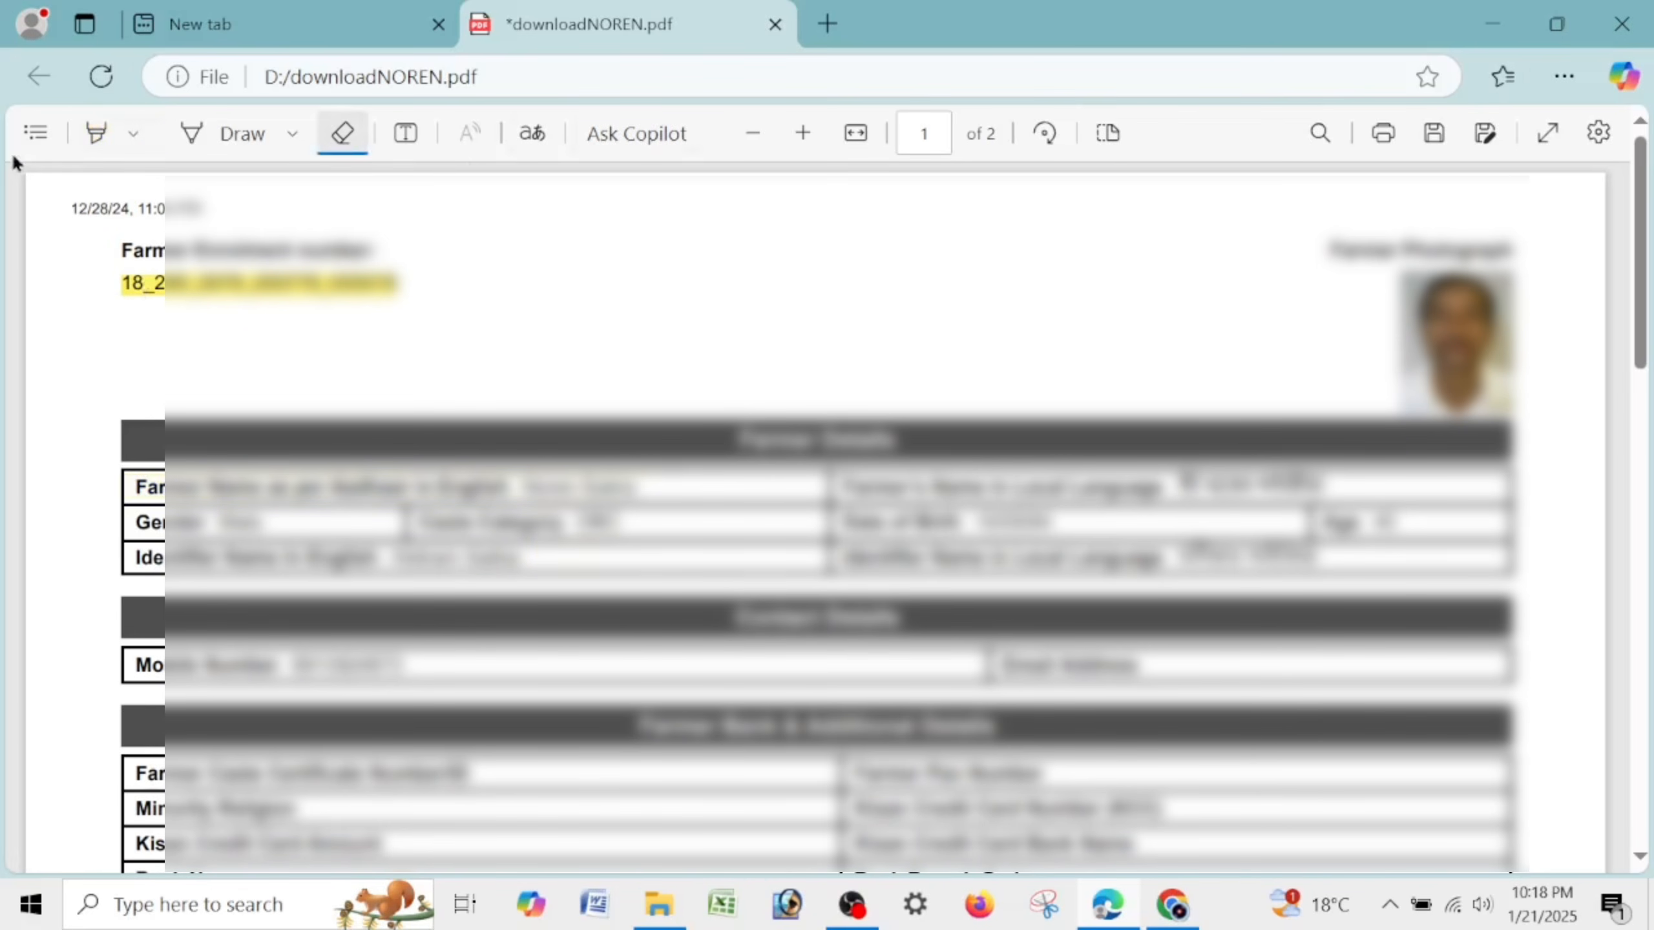
{"action": "left_click", "coordinate": [96, 133]}
{"action": "left_click_drag", "start_coordinate": [523, 486], "coordinate": [634, 486]}
{"action": "left_click_drag", "start_coordinate": [492, 523], "coordinate": [618, 523]}
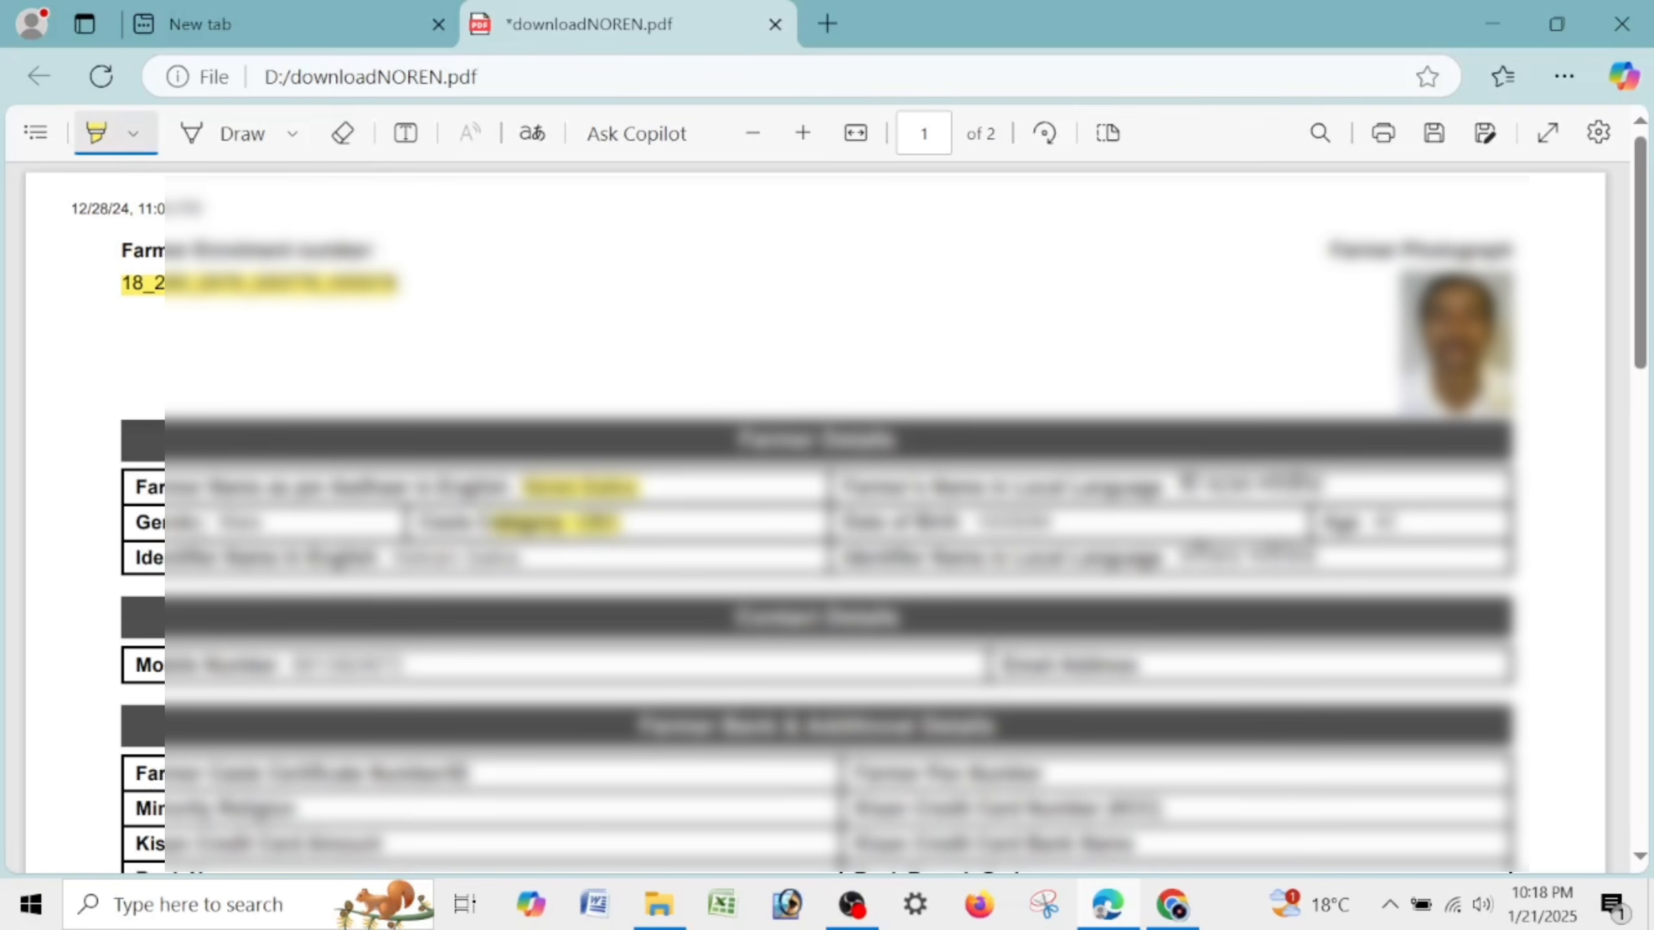
{"action": "left_click_drag", "start_coordinate": [172, 523], "coordinate": [263, 522]}
Highlight further page 1 details, including the English and local-language addresses and Occupation.
{"action": "left_click_drag", "start_coordinate": [947, 487], "coordinate": [1155, 487]}
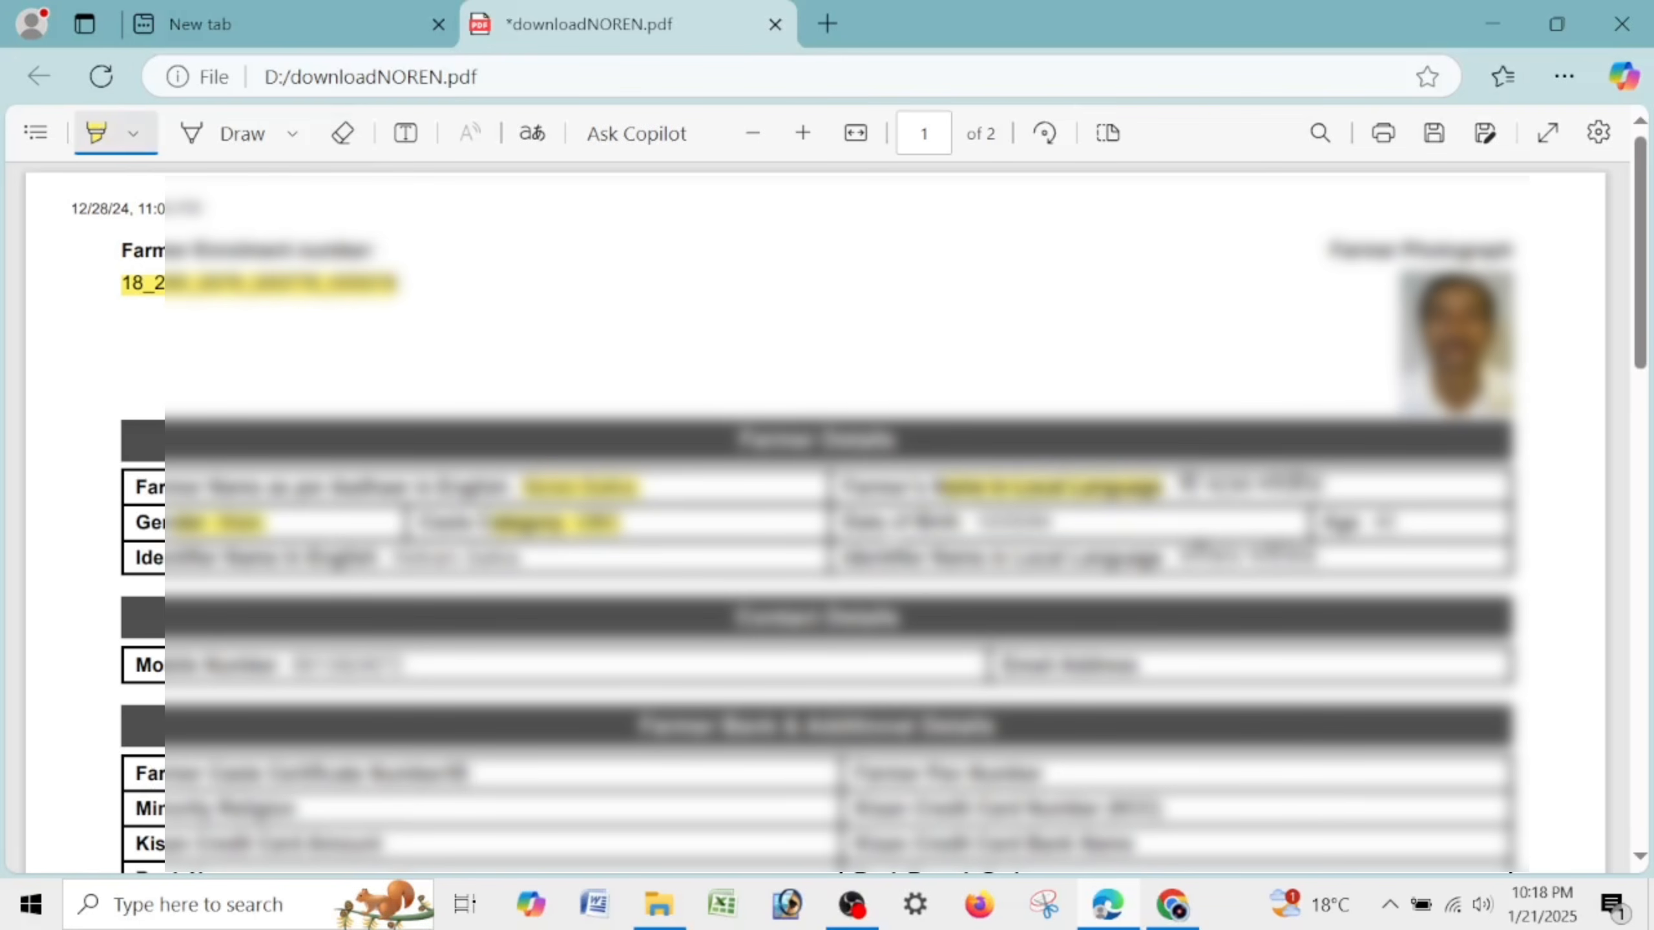
{"action": "mouse_move", "coordinate": [889, 525]}
{"action": "left_mouse_down"}
{"action": "mouse_move", "coordinate": [1049, 524]}
{"action": "mouse_move", "coordinate": [1201, 558]}
{"action": "left_mouse_up"}
{"action": "scroll", "coordinate": [1205, 559], "scroll_direction": "down", "scroll_amount": 5}
{"action": "scroll", "coordinate": [827, 518], "scroll_direction": "down", "scroll_amount": 5}
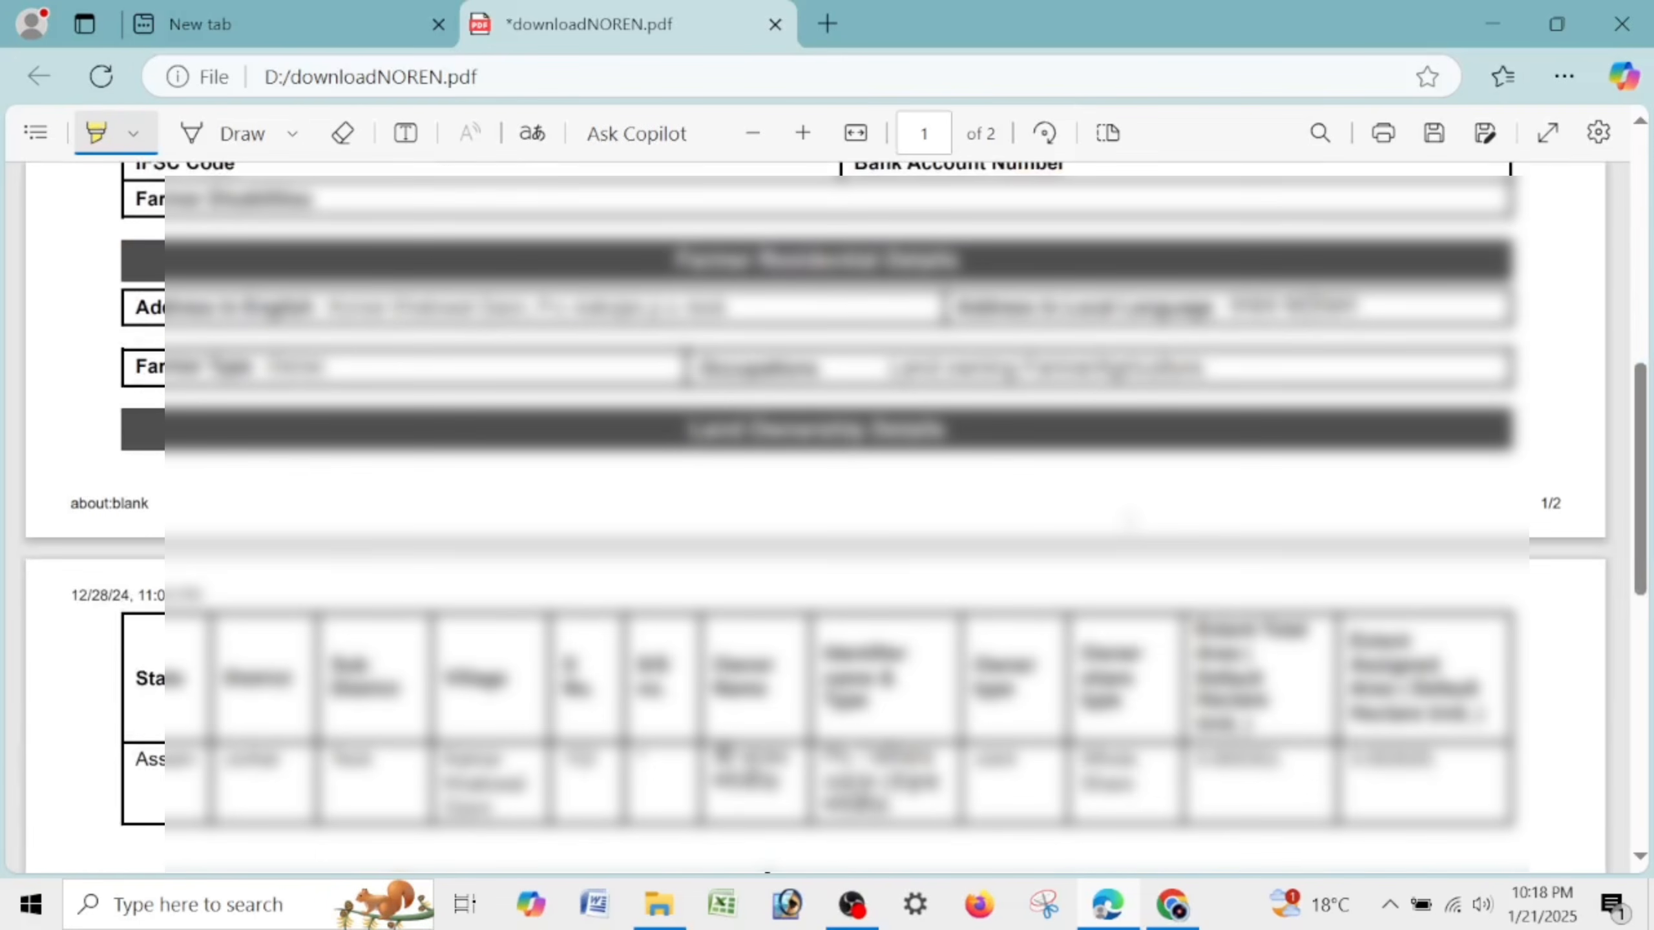
{"action": "left_click_drag", "start_coordinate": [383, 307], "coordinate": [703, 306]}
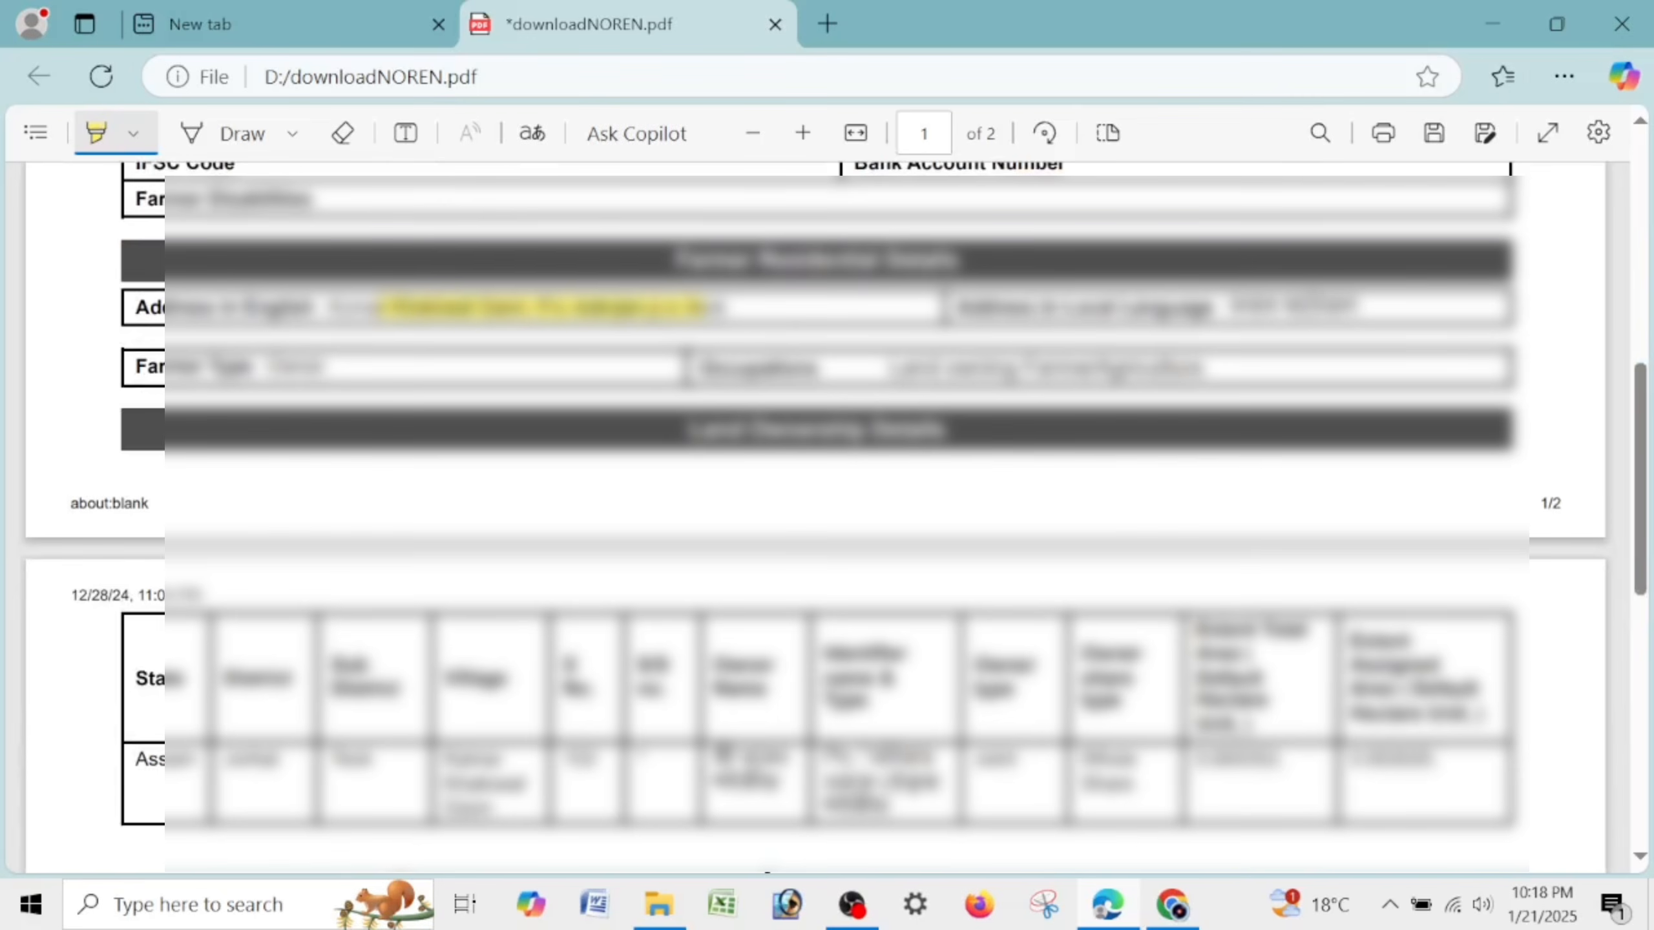
{"action": "left_click_drag", "start_coordinate": [1036, 307], "coordinate": [1274, 306]}
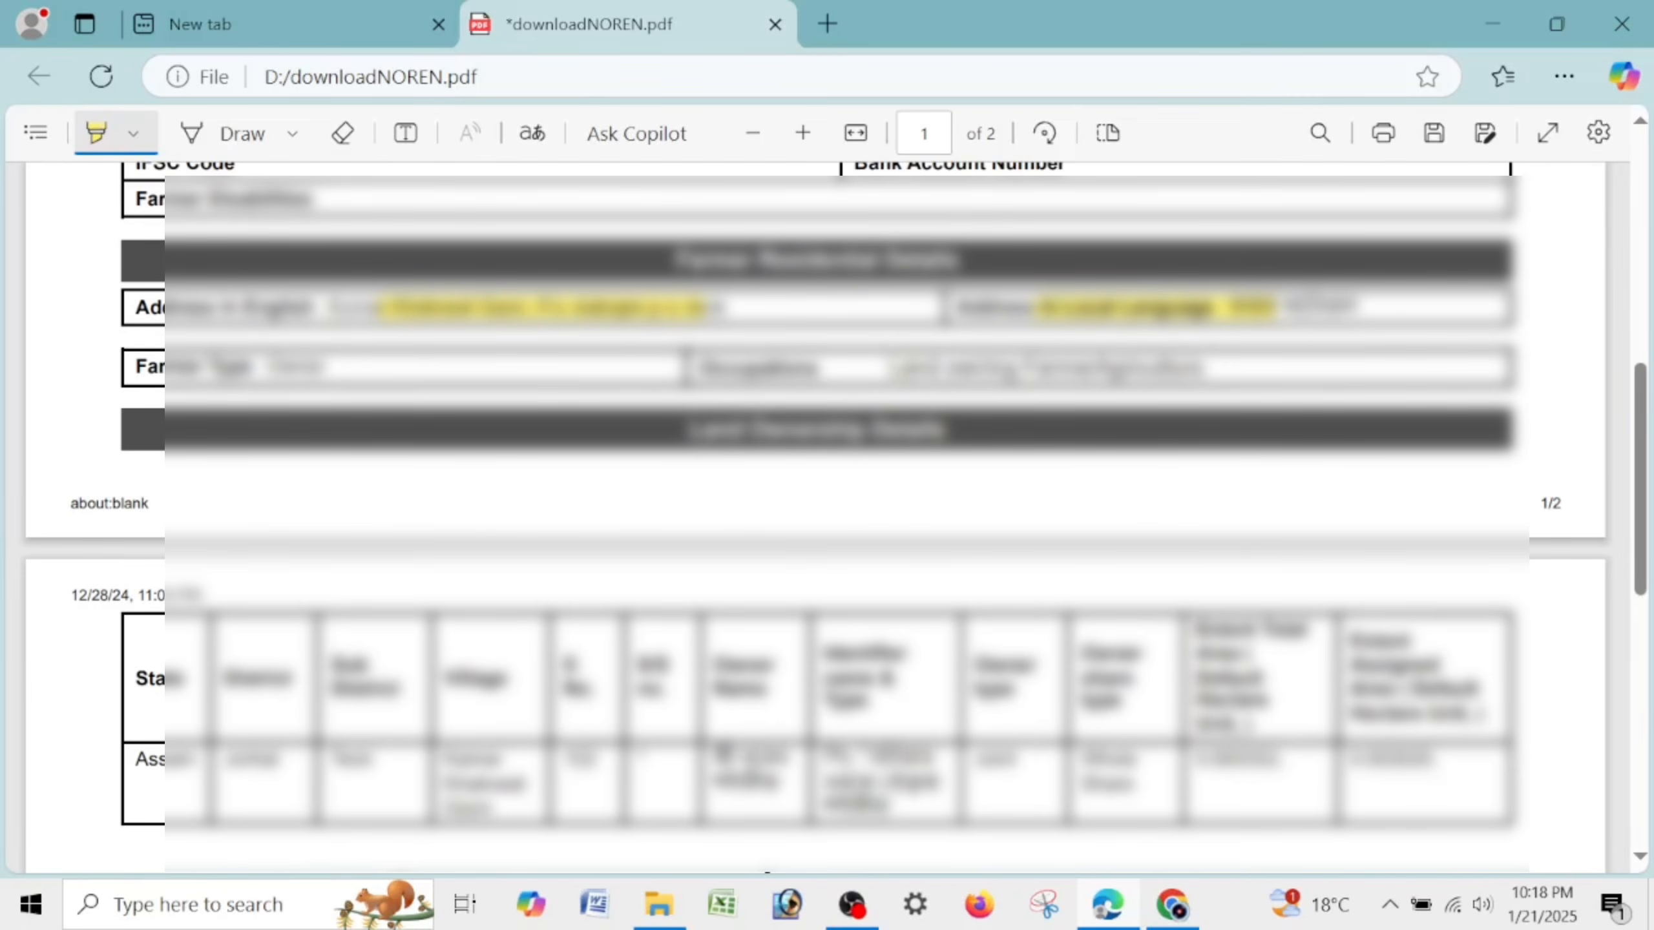
{"action": "left_click_drag", "start_coordinate": [891, 368], "coordinate": [1199, 369]}
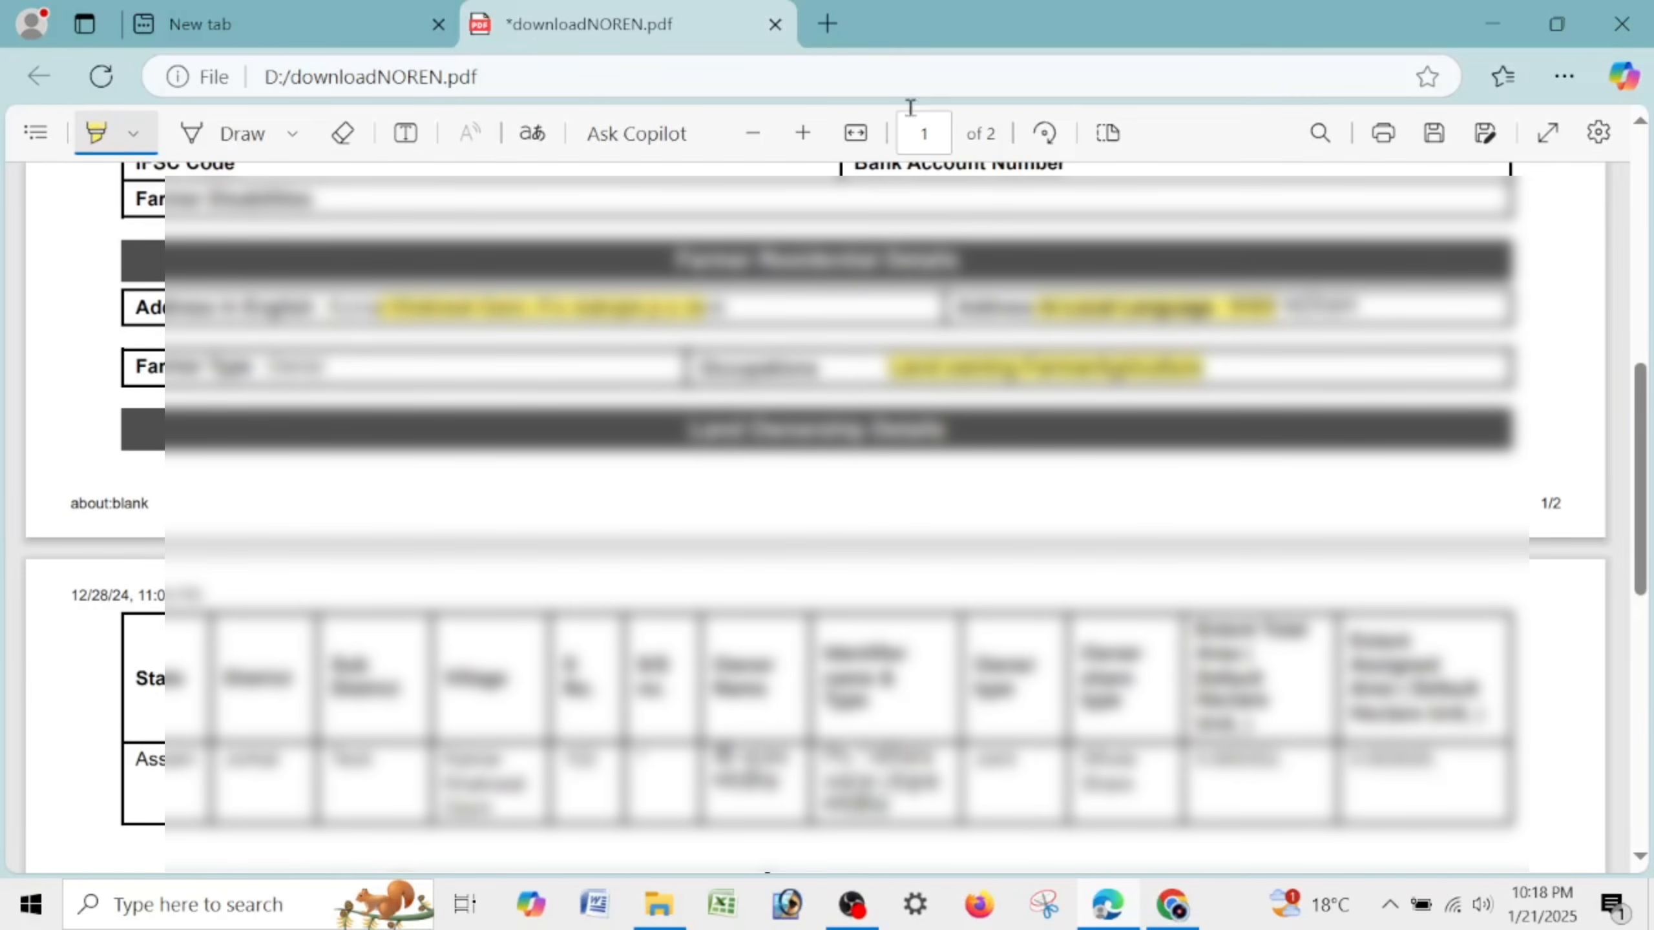
Highlight the land details row on page 2, then switch to the new tab.
{"action": "scroll", "coordinate": [779, 290], "scroll_direction": "down", "scroll_amount": 4}
{"action": "left_click_drag", "start_coordinate": [138, 383], "coordinate": [1435, 385]}
{"action": "scroll", "coordinate": [827, 521], "scroll_direction": "down", "scroll_amount": 5}
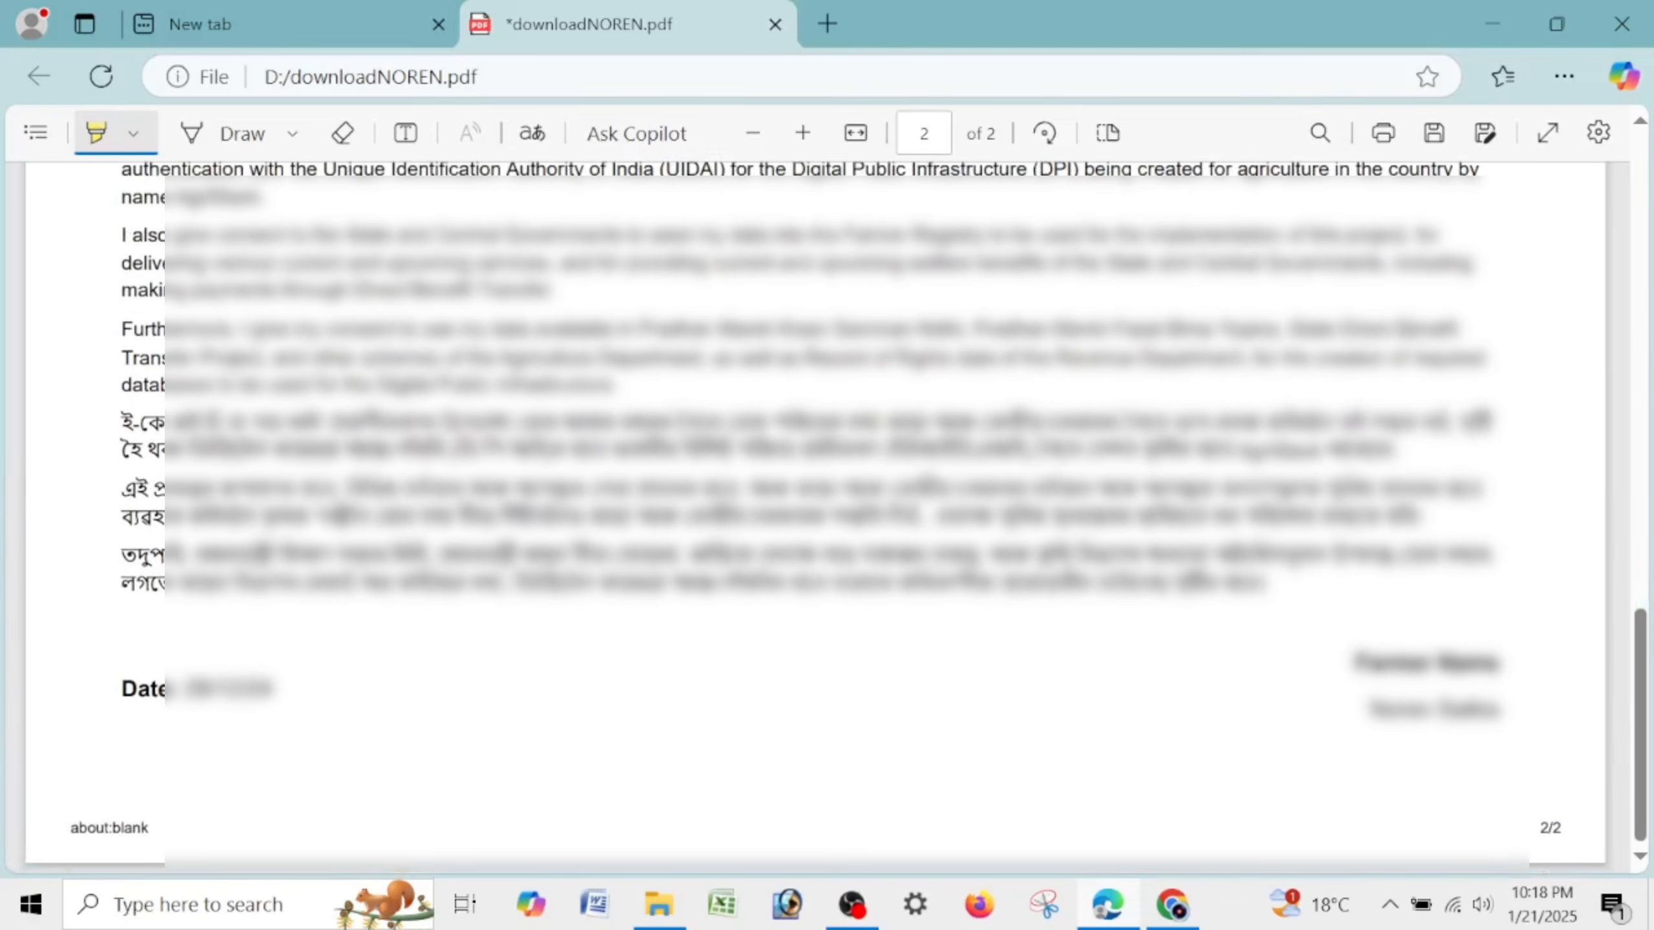
{"action": "scroll", "coordinate": [781, 456], "scroll_direction": "up", "scroll_amount": 15}
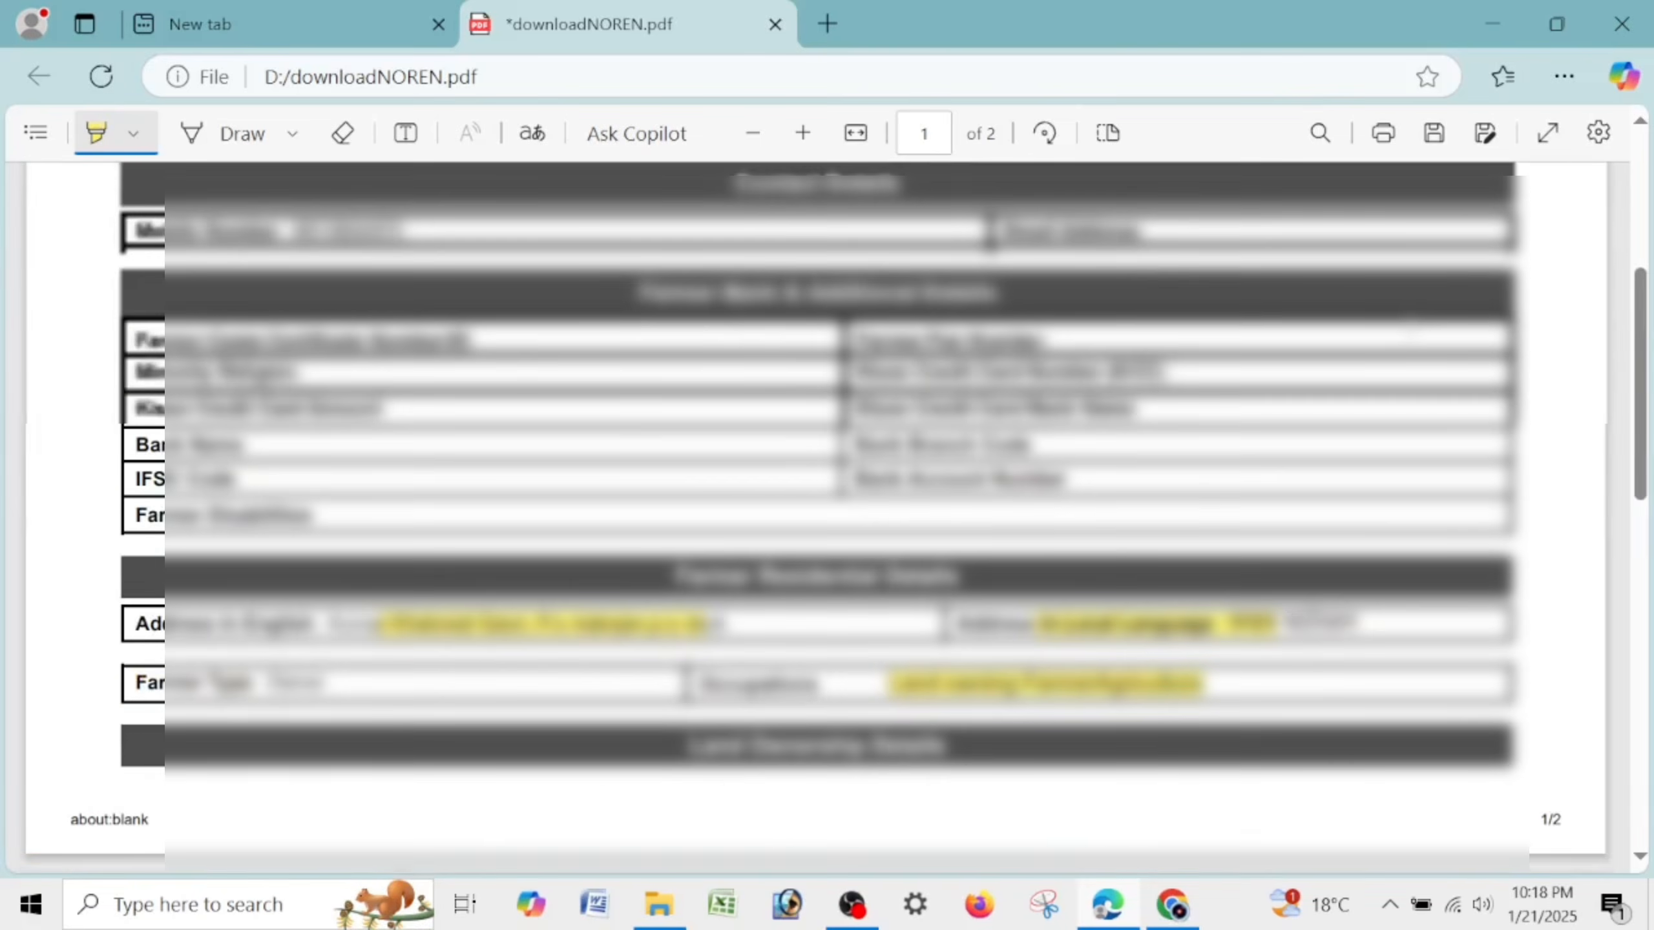
{"action": "left_click", "coordinate": [338, 18]}
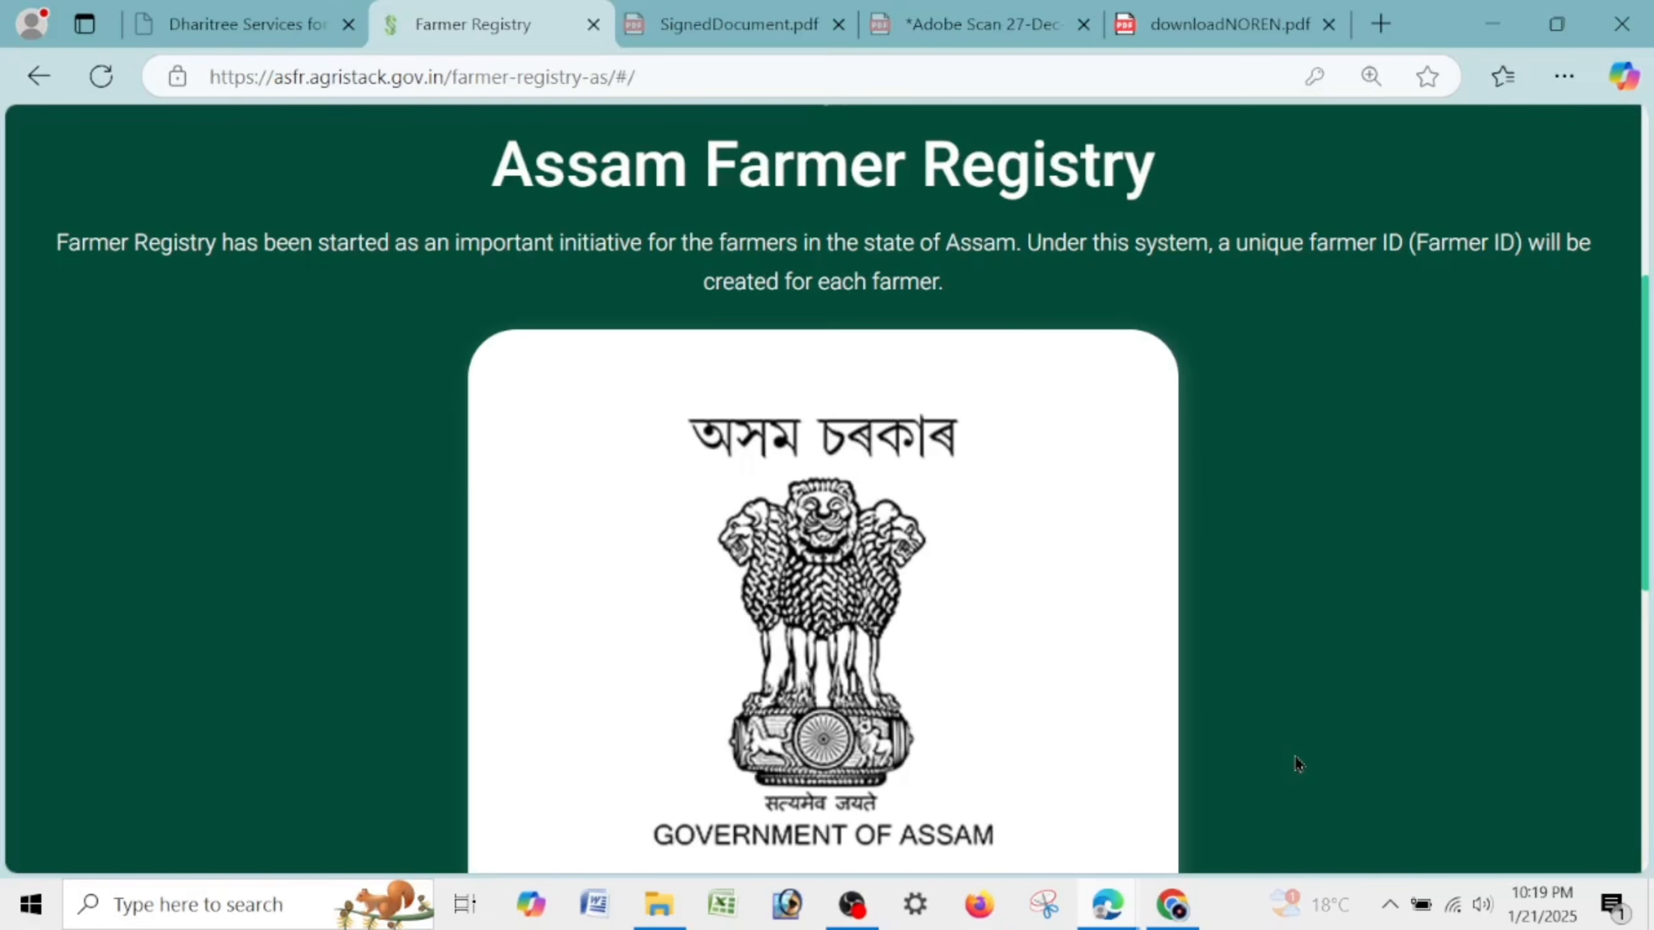
Open the Check Enrolment Status page on the registry homepage.
{"action": "scroll", "coordinate": [1196, 545], "scroll_direction": "up", "scroll_amount": 5}
{"action": "scroll", "coordinate": [1202, 555], "scroll_direction": "up", "scroll_amount": 1}
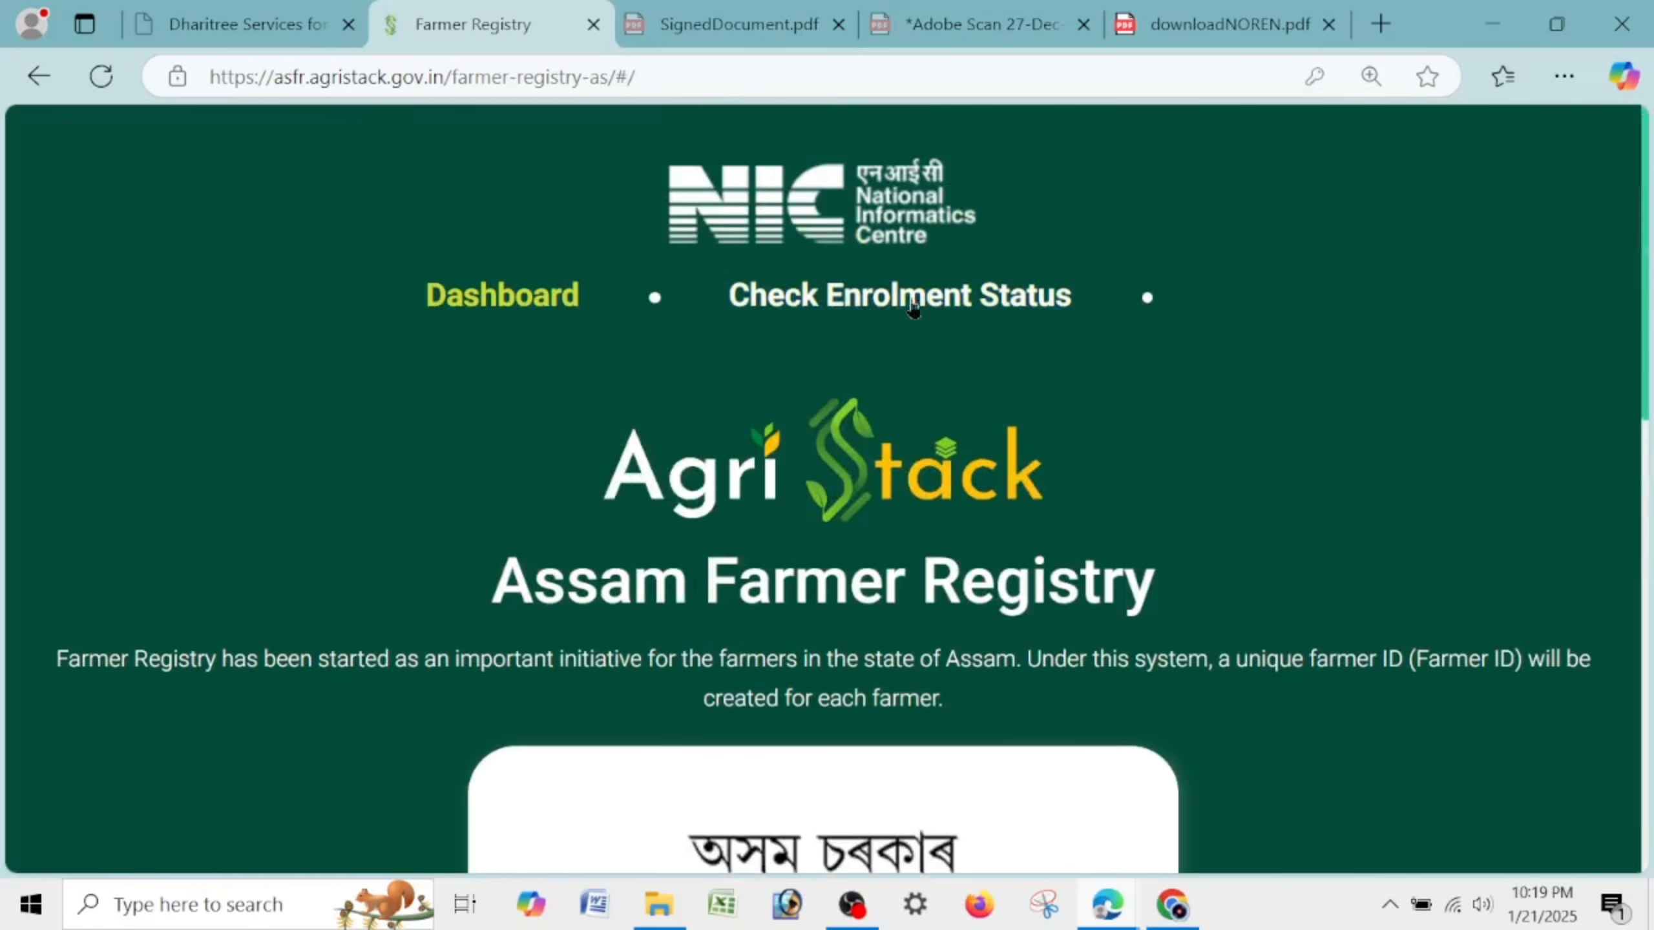
{"action": "left_click", "coordinate": [1049, 301]}
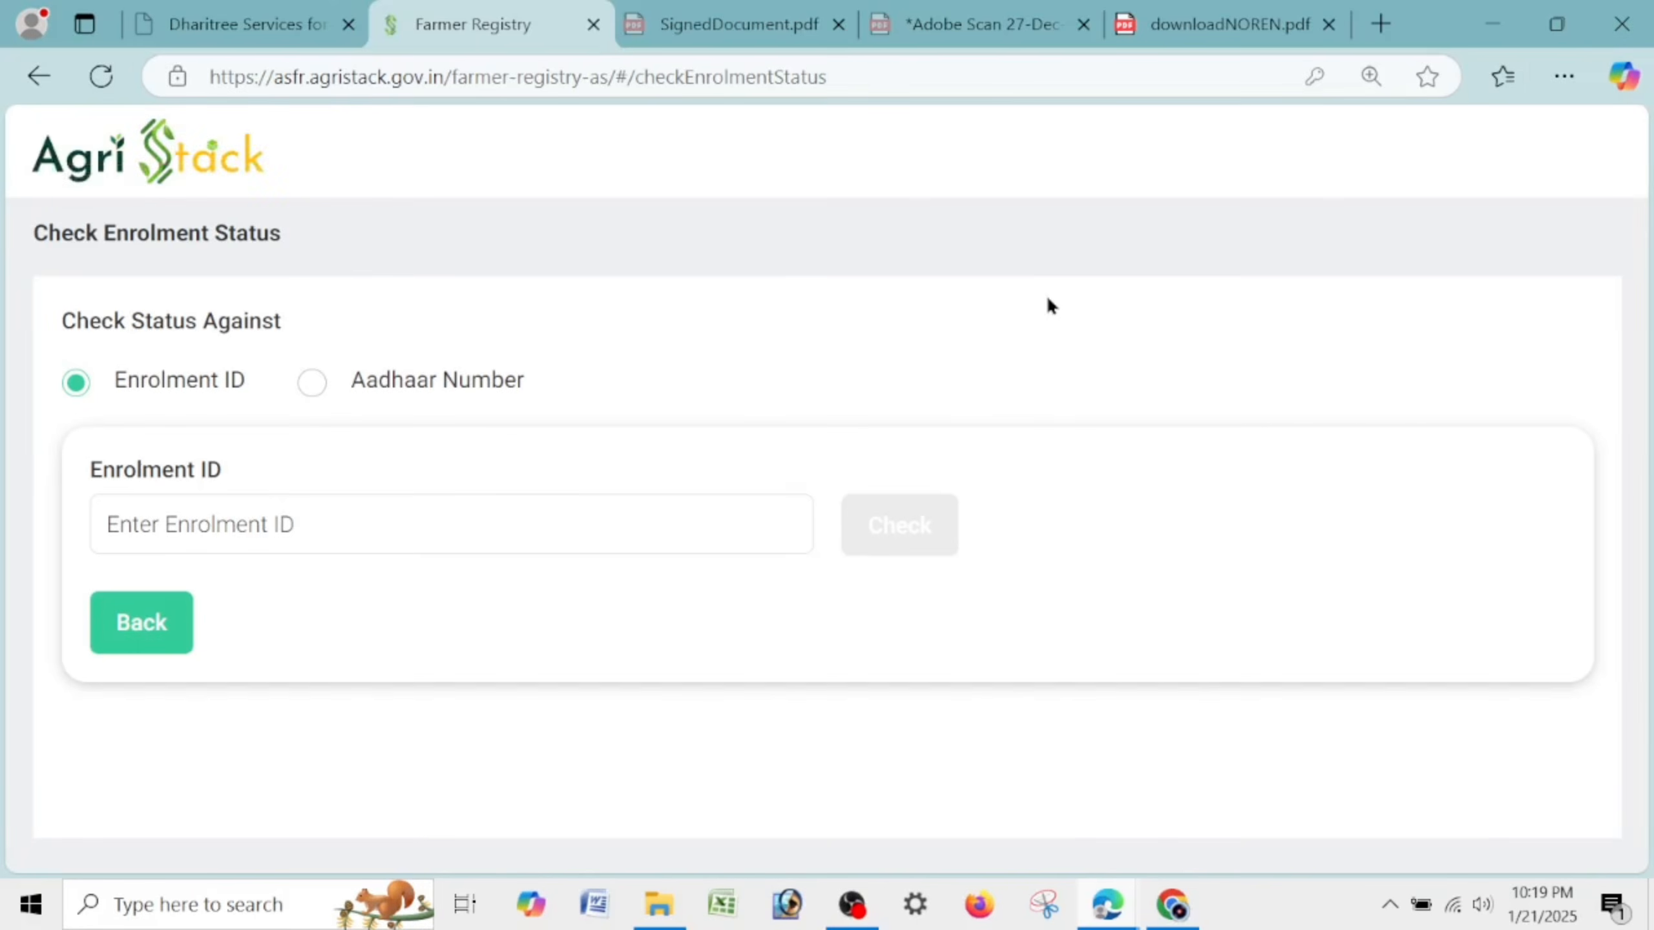
{"action": "left_click", "coordinate": [452, 525]}
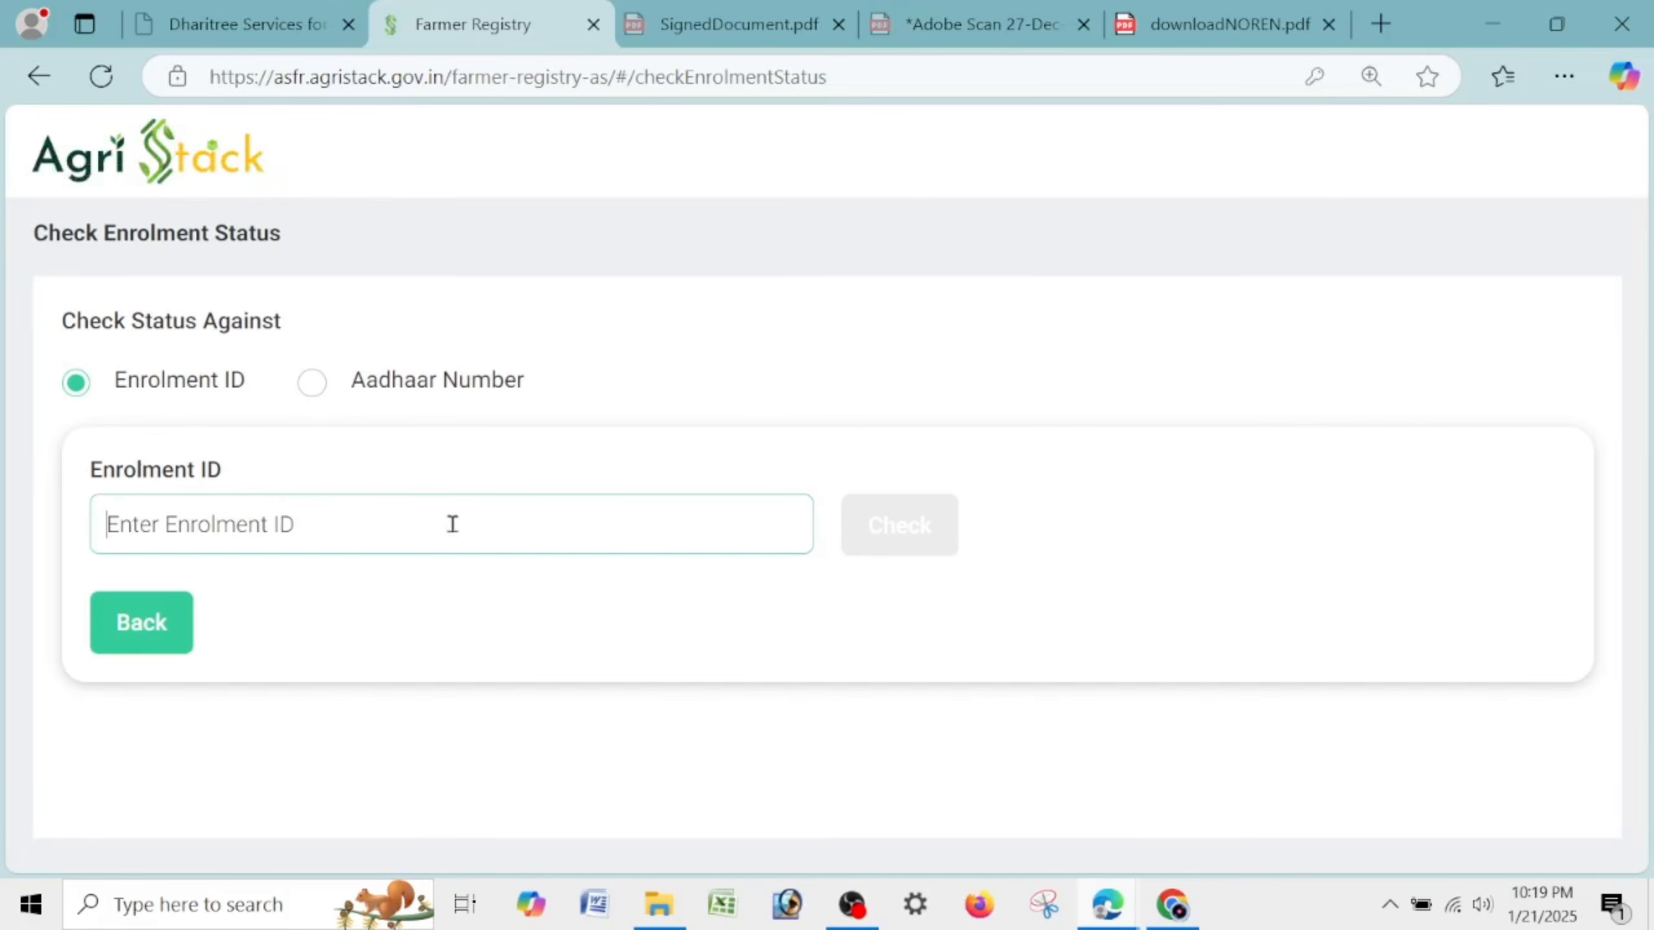
{"action": "left_click", "coordinate": [313, 381]}
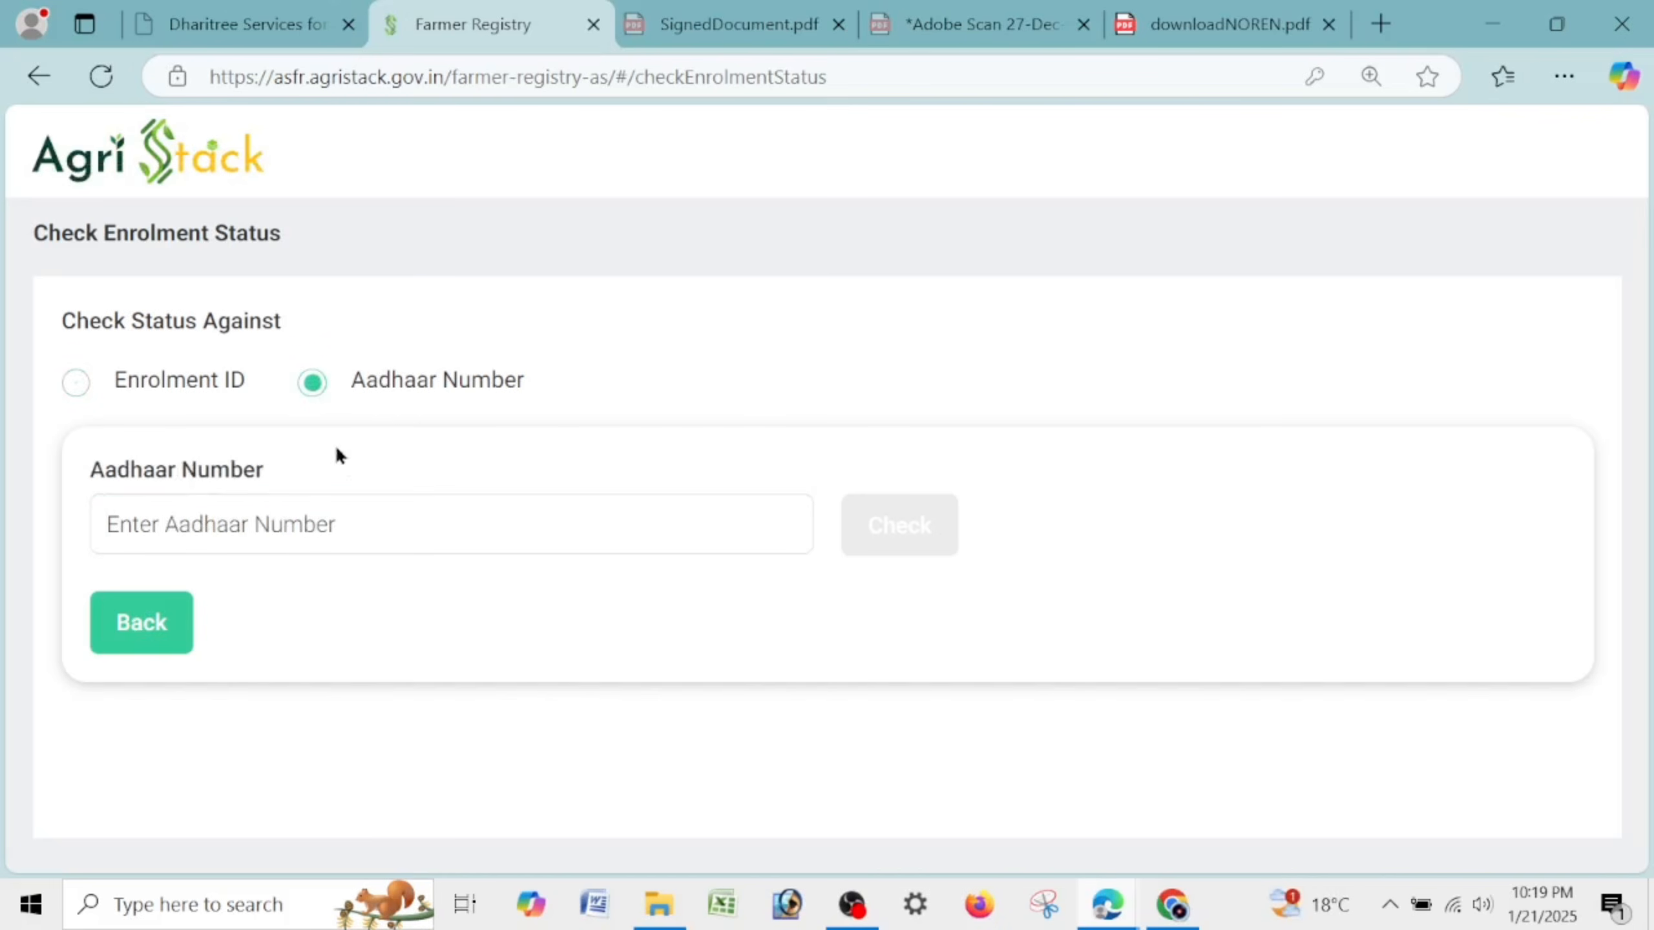
Select the farmer enrolment number in downloadNOREN.pdf.
{"action": "left_click", "coordinate": [711, 14]}
{"action": "left_click", "coordinate": [1041, 22]}
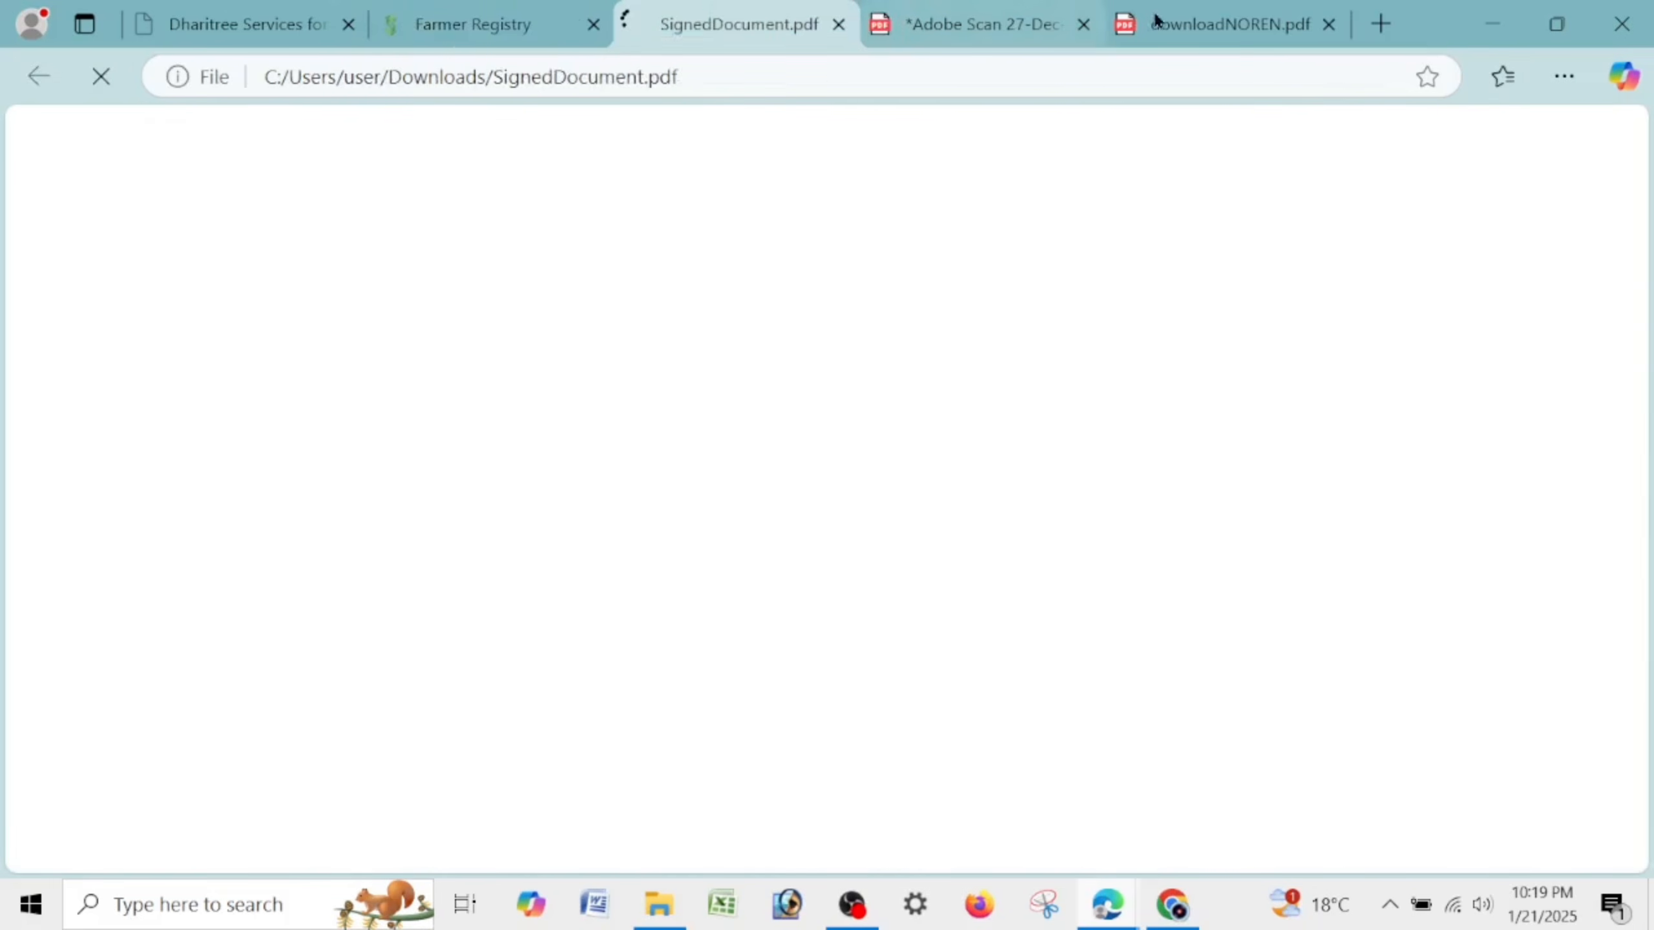
{"action": "left_click", "coordinate": [1206, 26]}
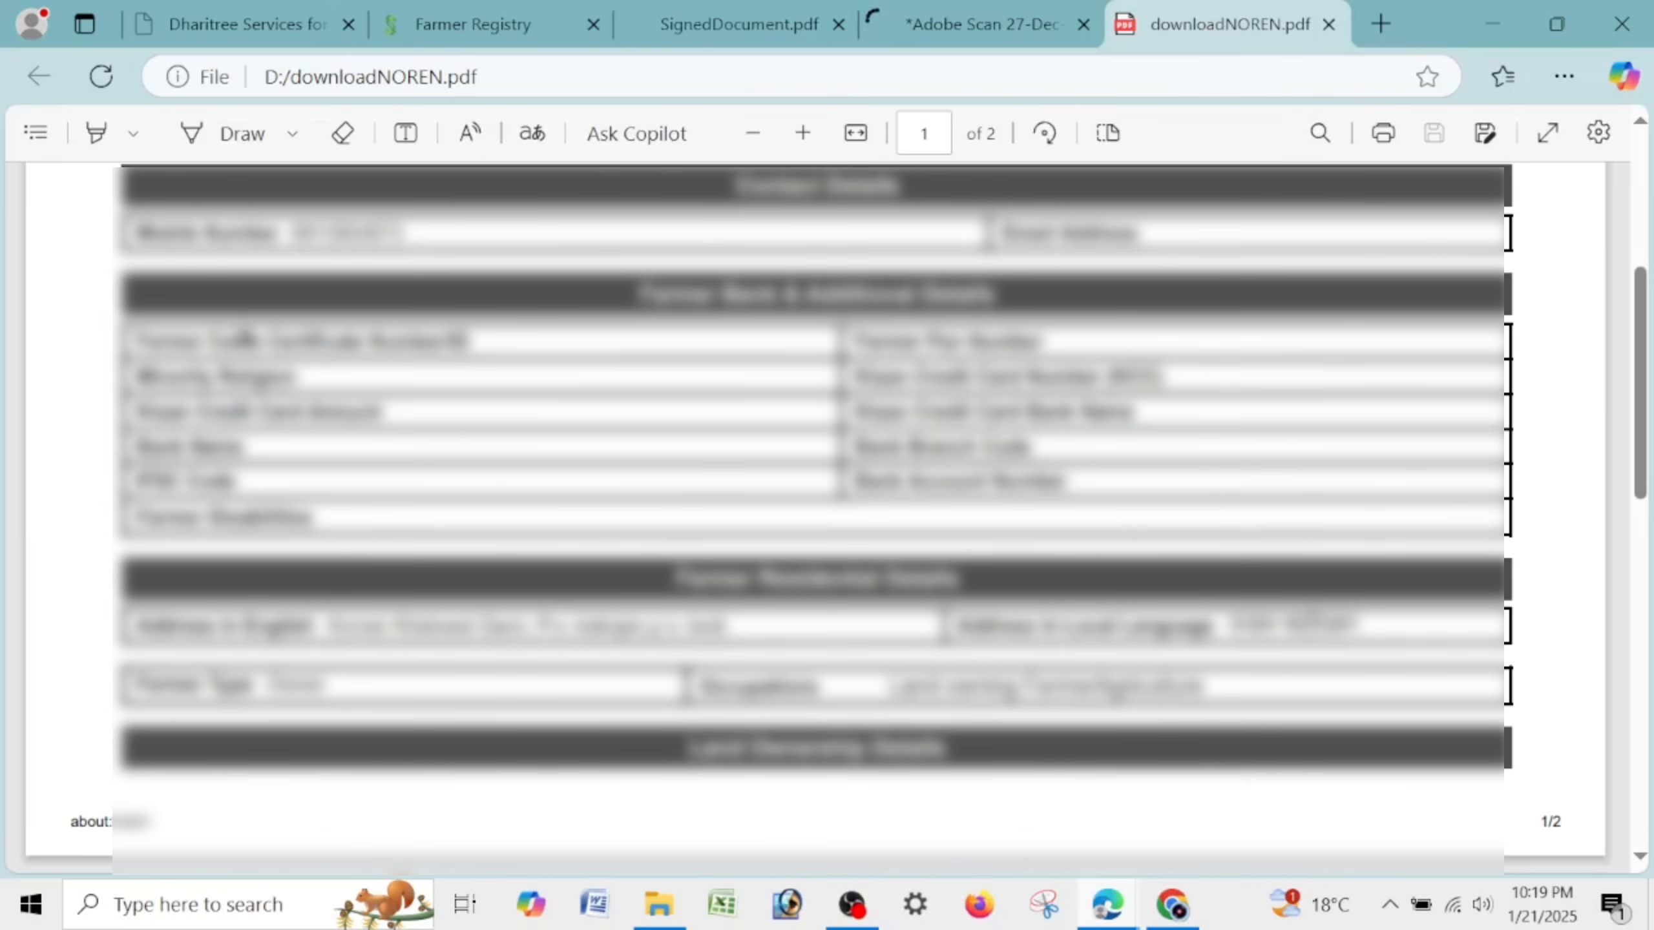
{"action": "scroll", "coordinate": [827, 521], "scroll_direction": "up", "scroll_amount": 5}
{"action": "left_click_drag", "start_coordinate": [122, 282], "coordinate": [403, 283]}
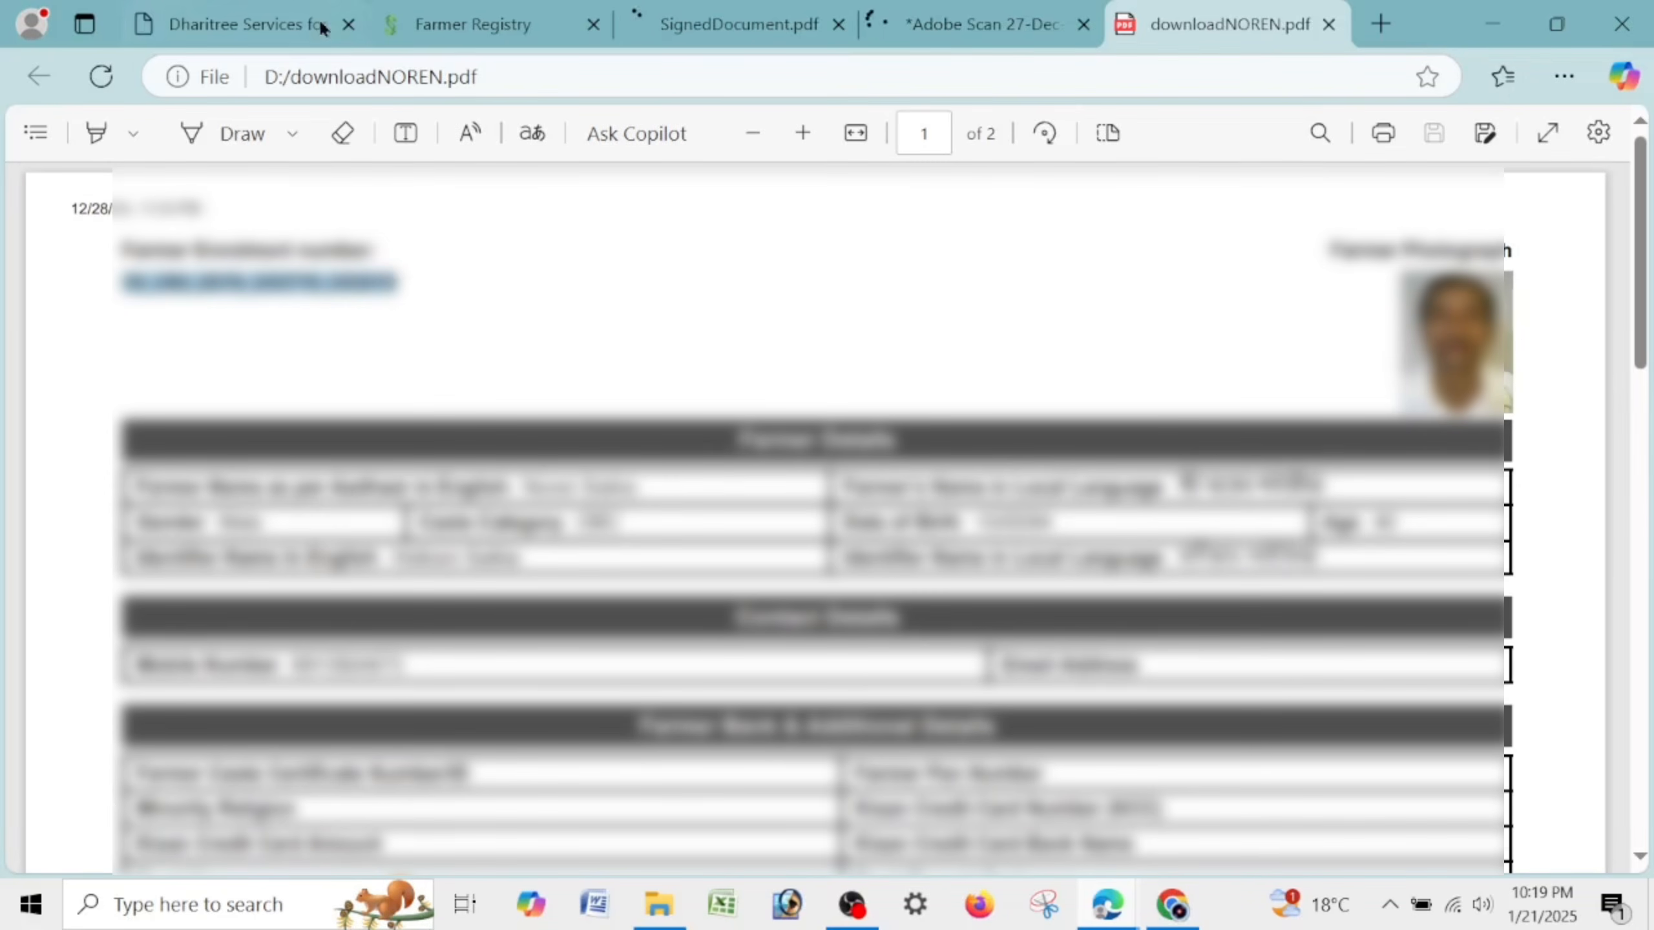
Choose Enrolment ID on the status page and paste the copied enrolment number.
{"action": "left_click", "coordinate": [398, 20]}
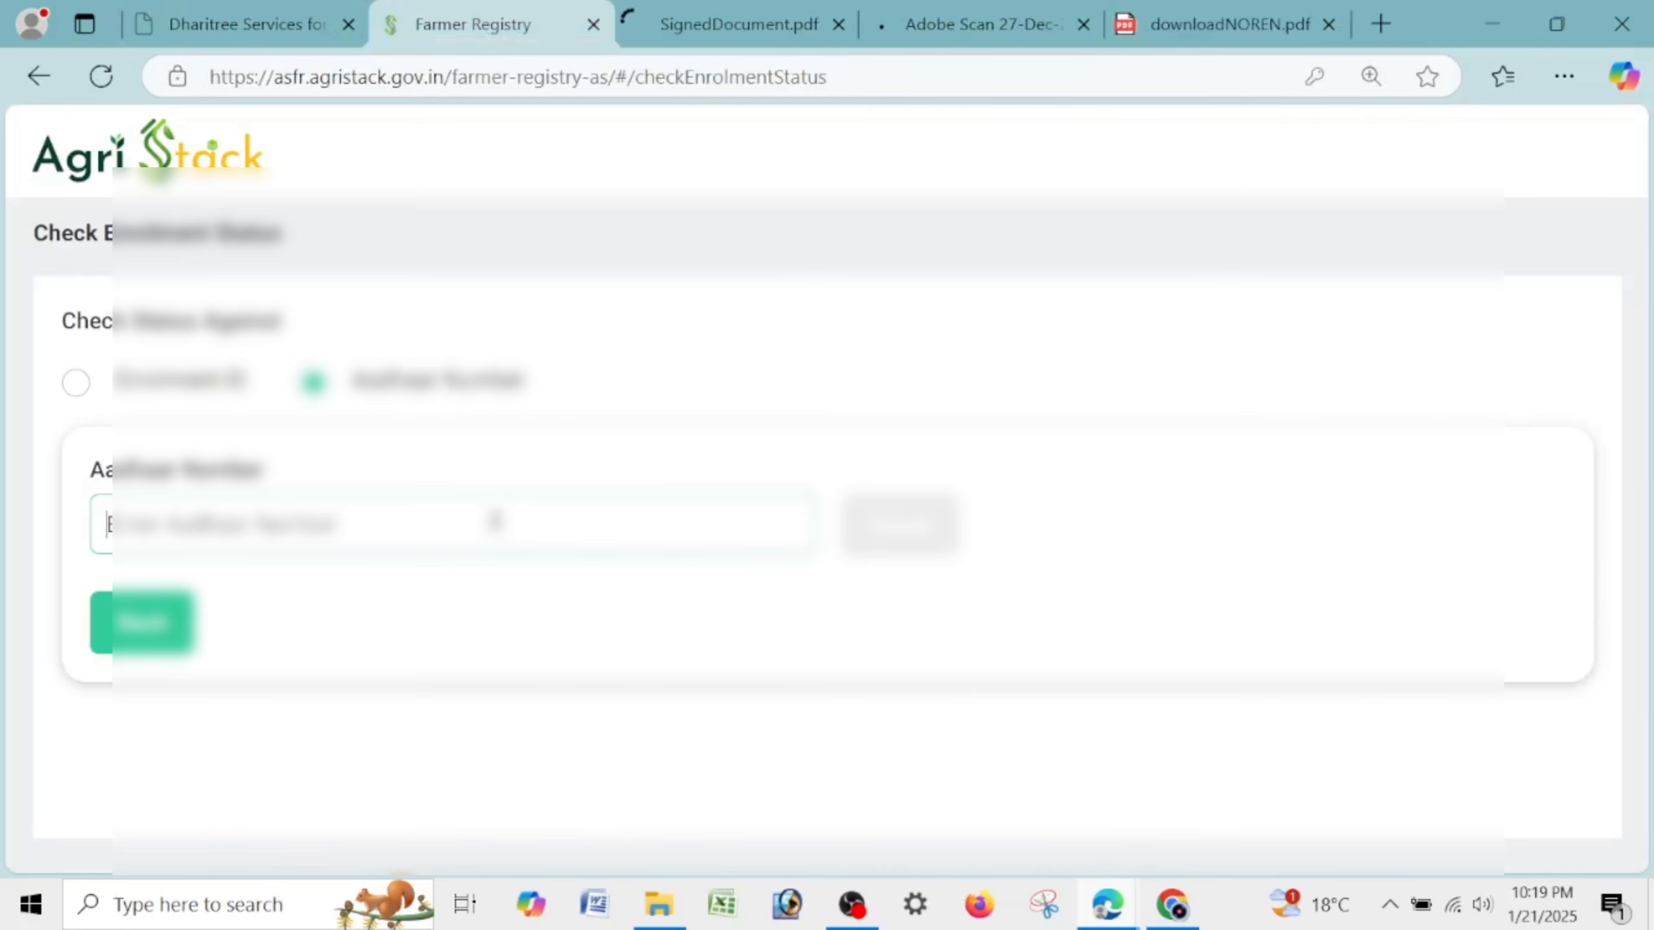
{"action": "left_click", "coordinate": [71, 383]}
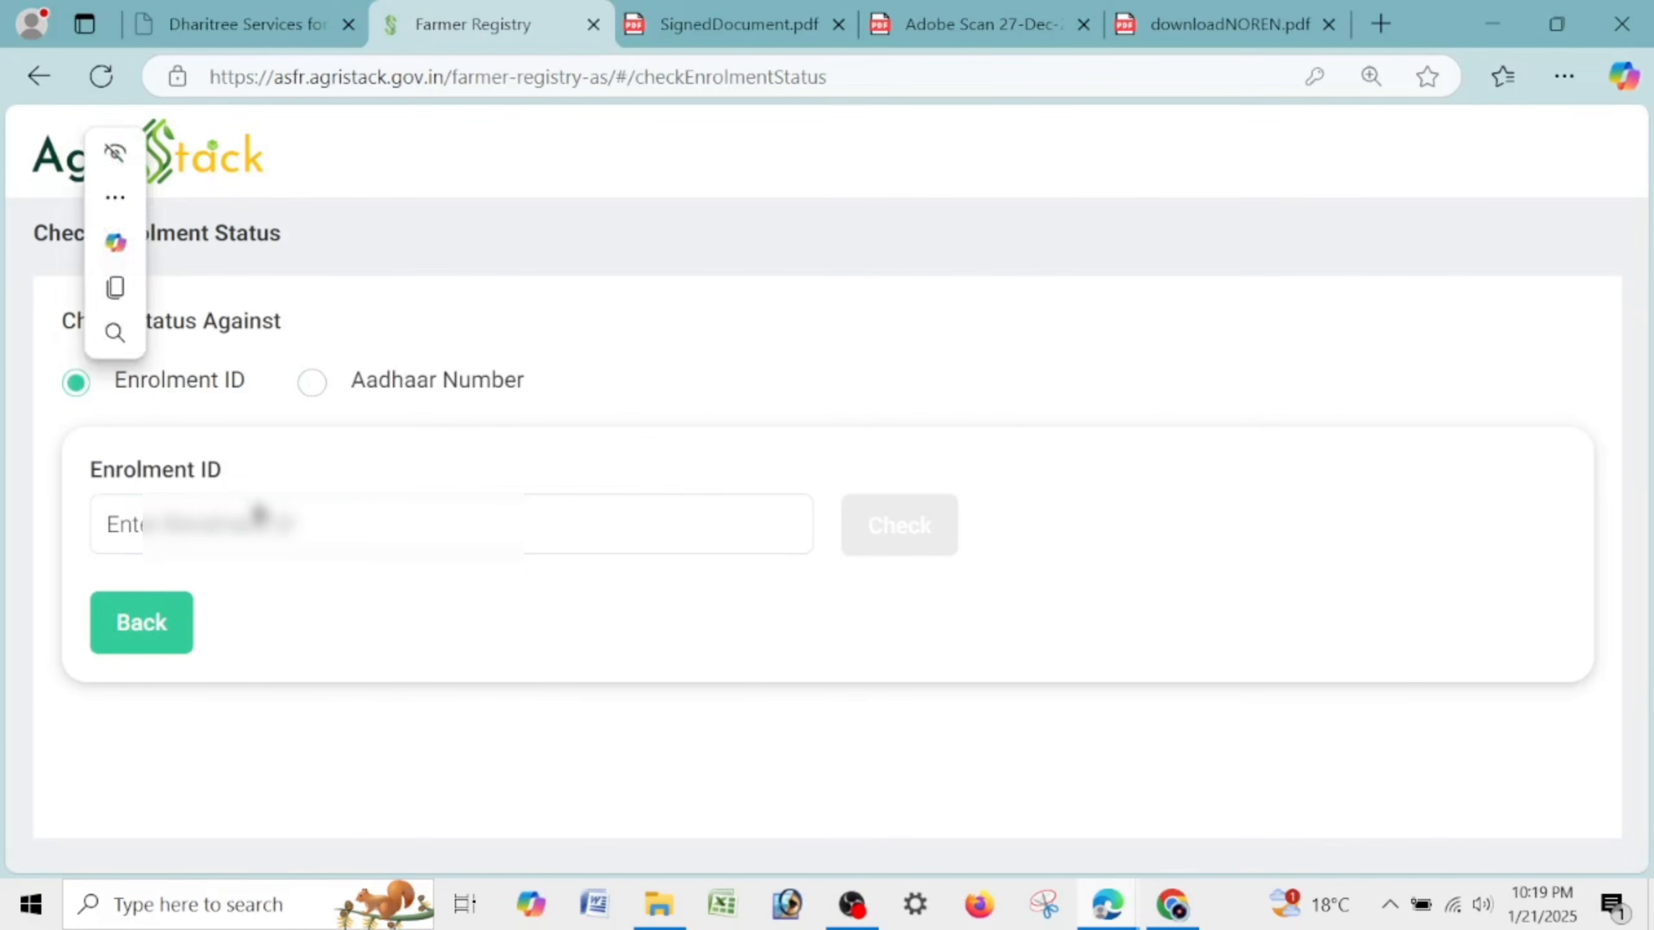
{"action": "left_click", "coordinate": [259, 516]}
{"action": "key", "text": "ctrl+v"}
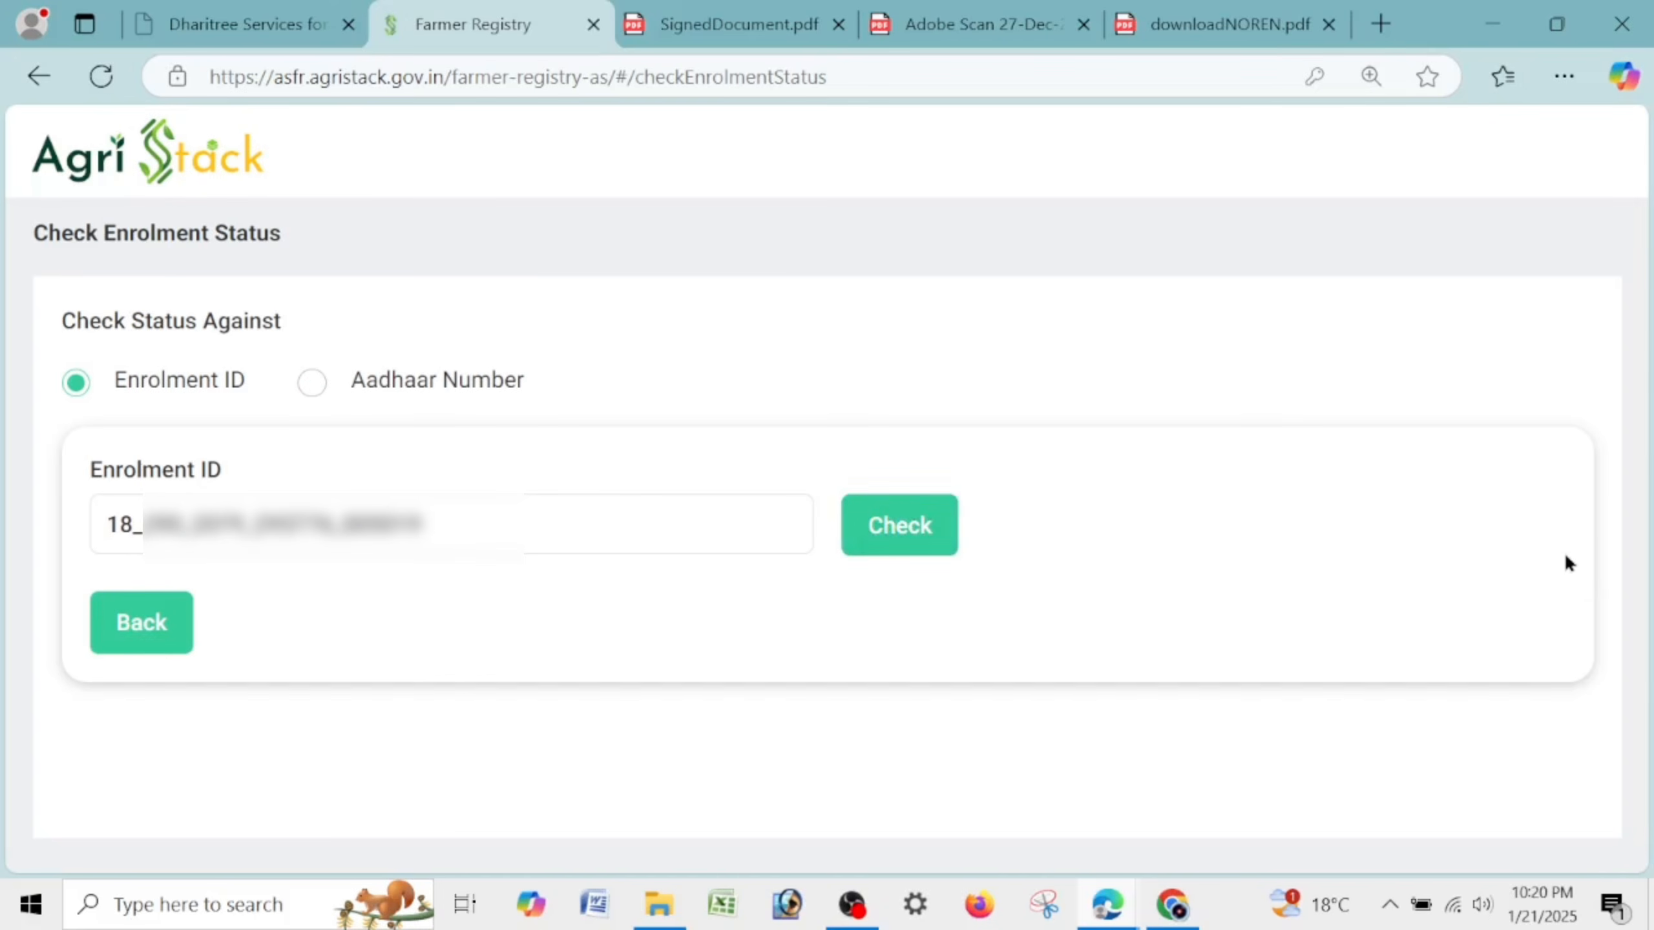
Run the enrolment status check and scroll to the result.
{"action": "left_click", "coordinate": [943, 524]}
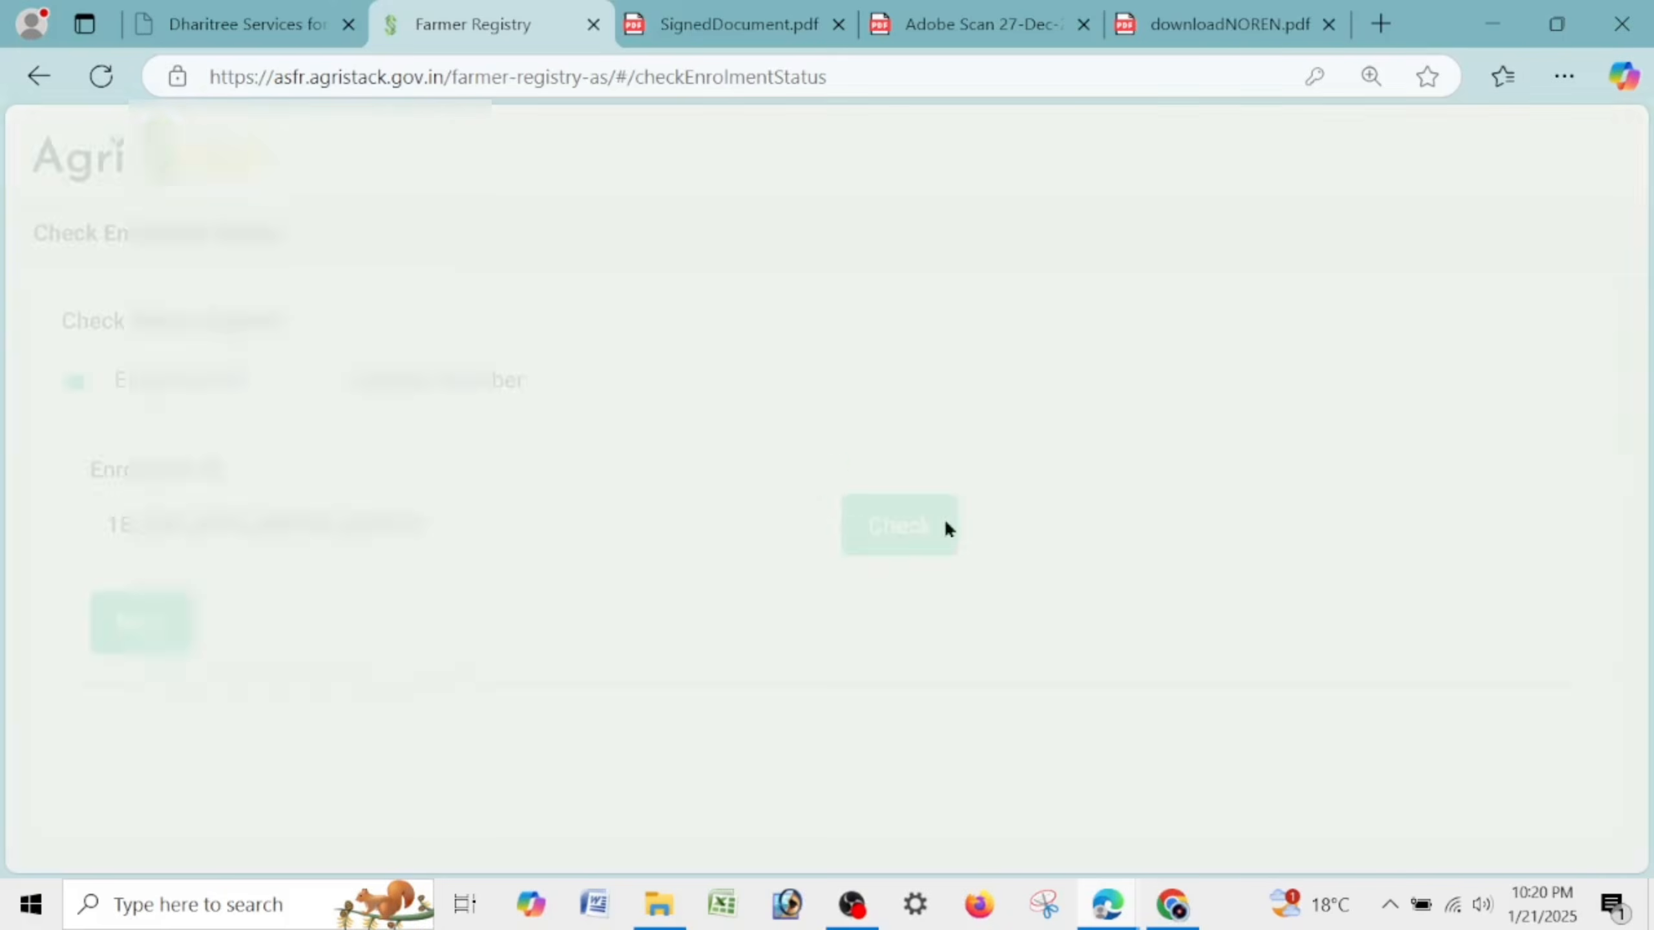
{"action": "scroll", "coordinate": [1074, 521], "scroll_direction": "down", "scroll_amount": 4}
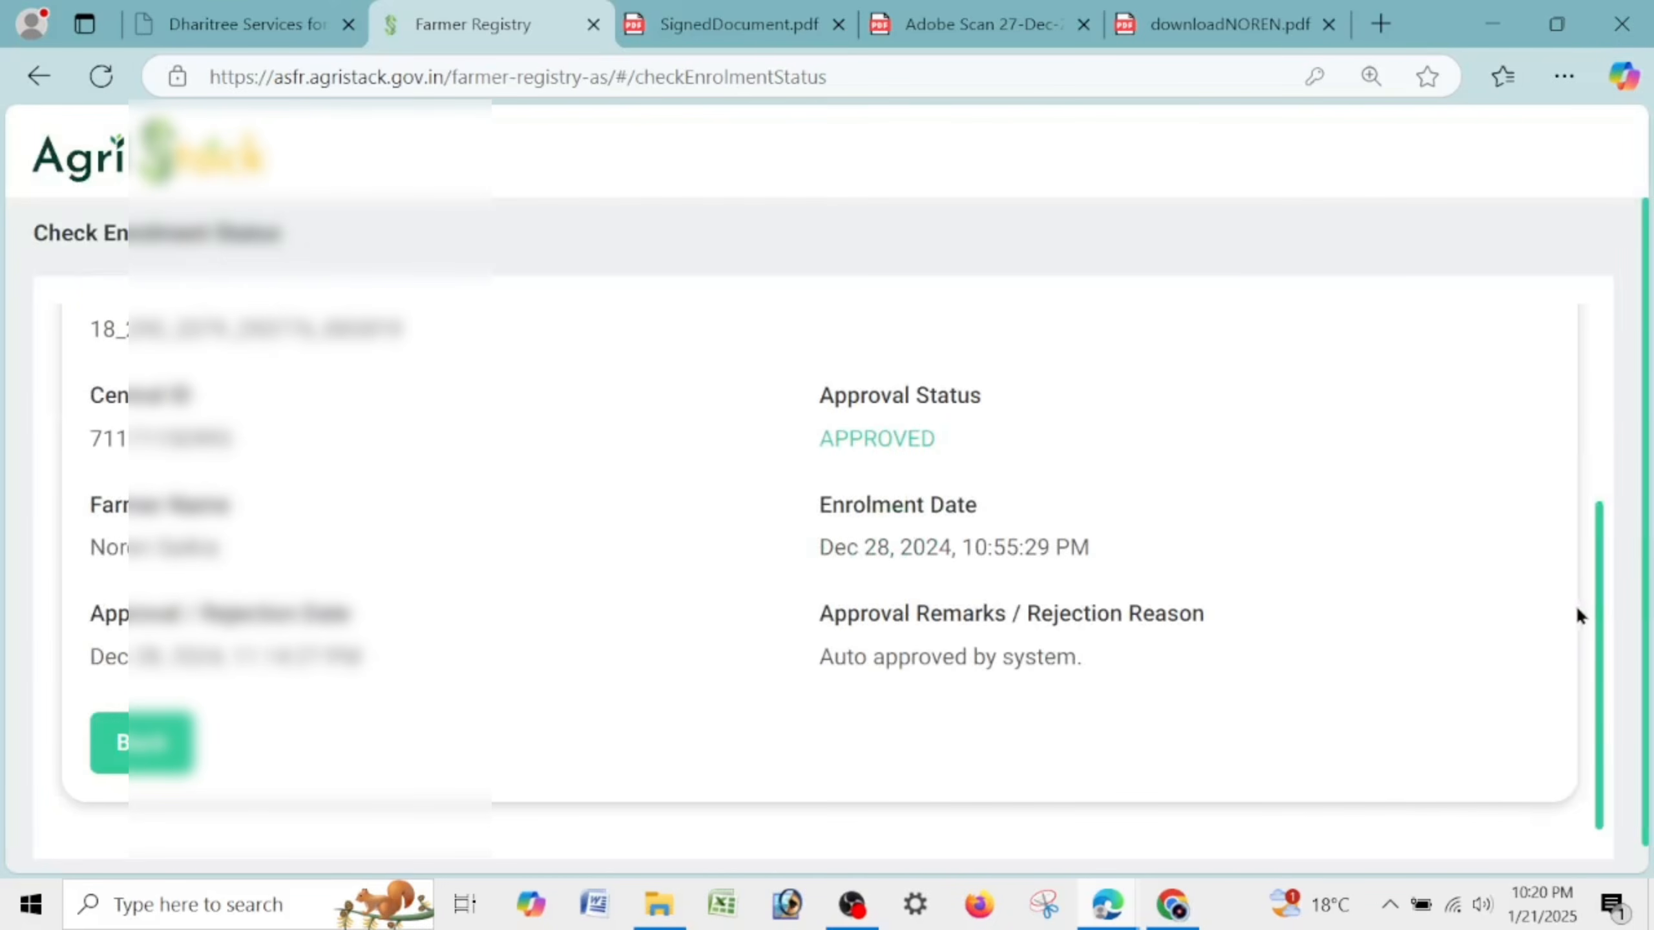
{"action": "left_click_drag", "start_coordinate": [1594, 618], "coordinate": [1584, 573]}
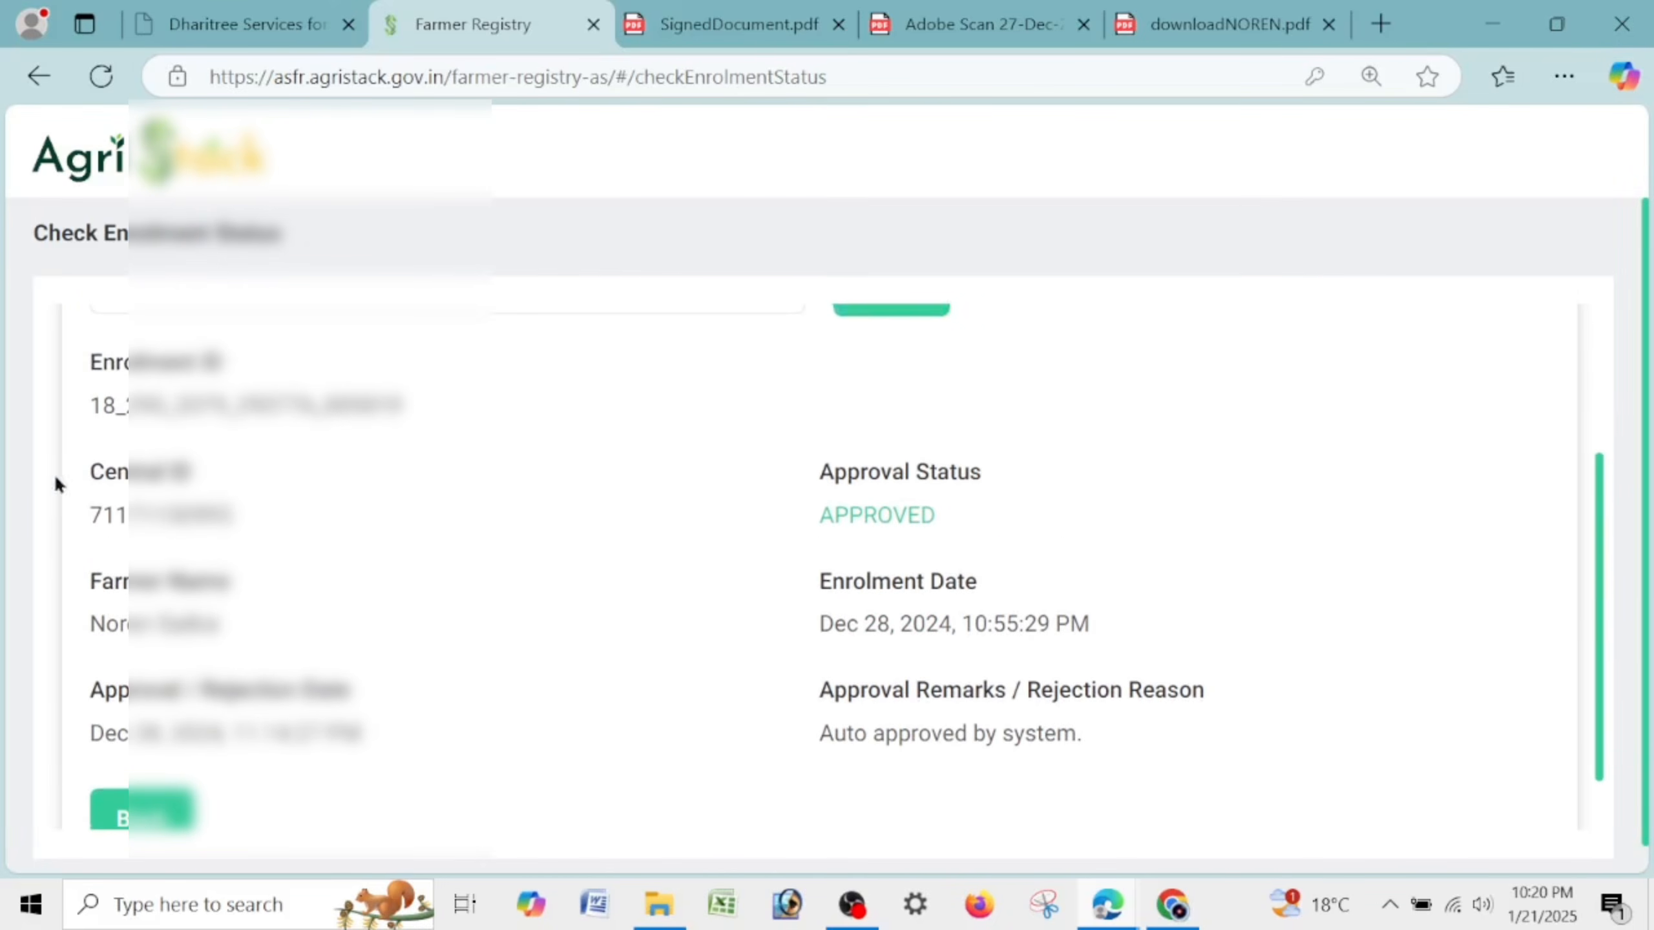
Point out the Approval Status APPROVED and enrolment date, then return to the registry home page.
{"action": "left_click_drag", "start_coordinate": [86, 482], "coordinate": [229, 480]}
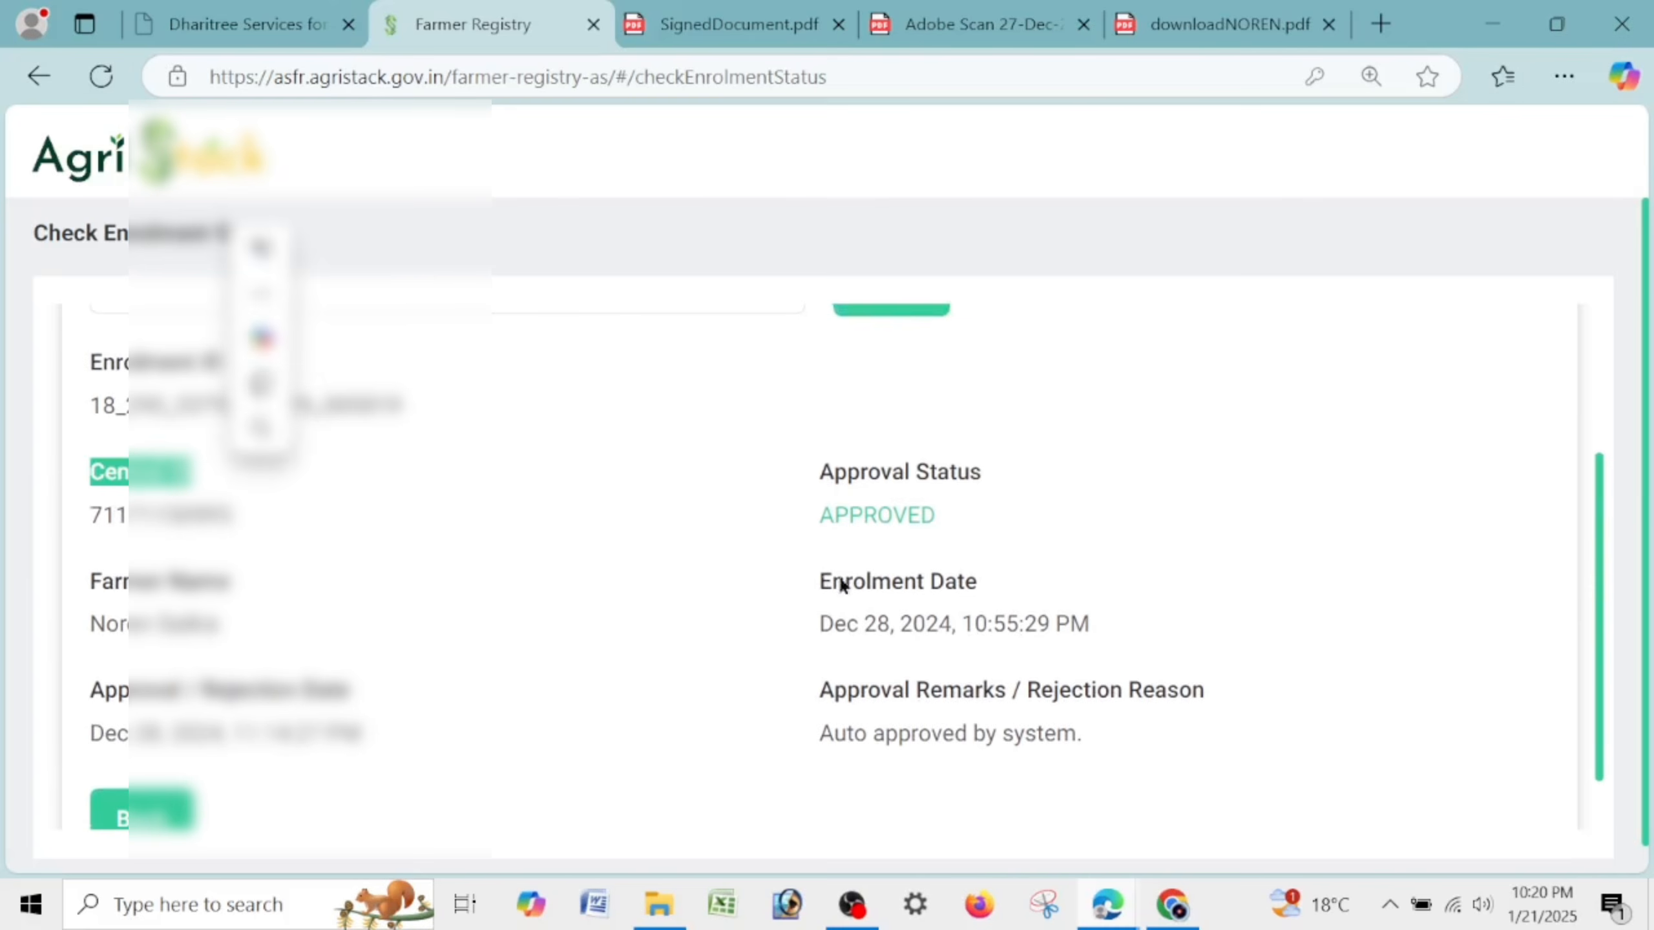
{"action": "left_click_drag", "start_coordinate": [820, 476], "coordinate": [1048, 485]}
{"action": "left_click_drag", "start_coordinate": [815, 515], "coordinate": [963, 518]}
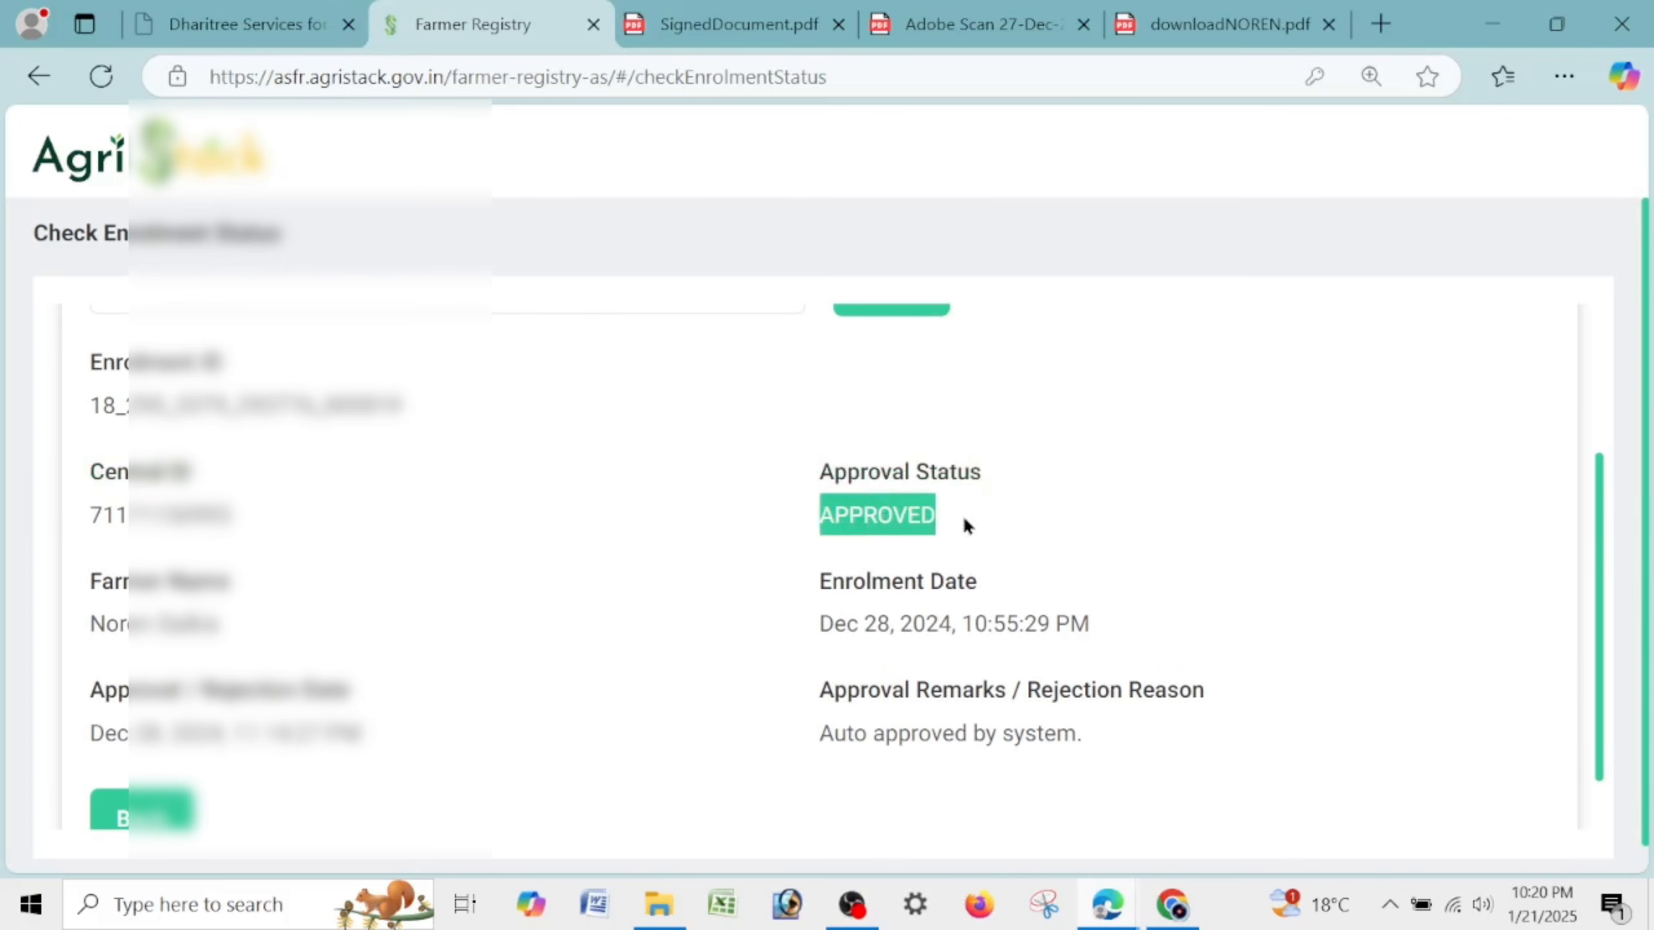
{"action": "left_click", "coordinate": [1130, 613]}
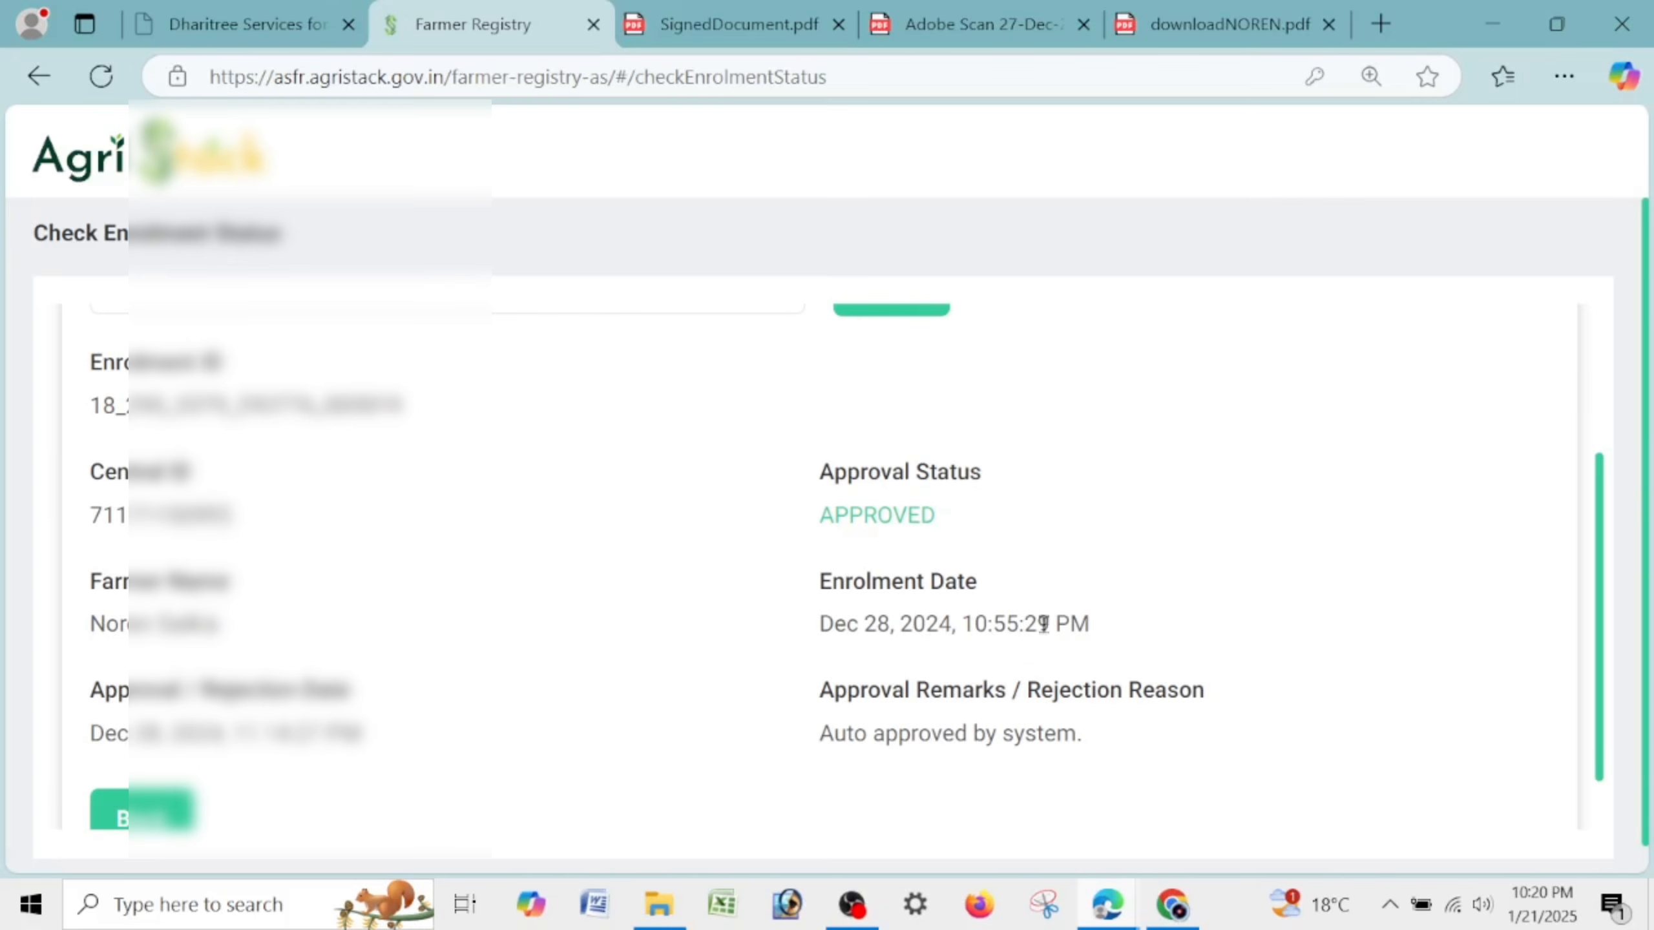
{"action": "left_click_drag", "start_coordinate": [787, 635], "coordinate": [1129, 624]}
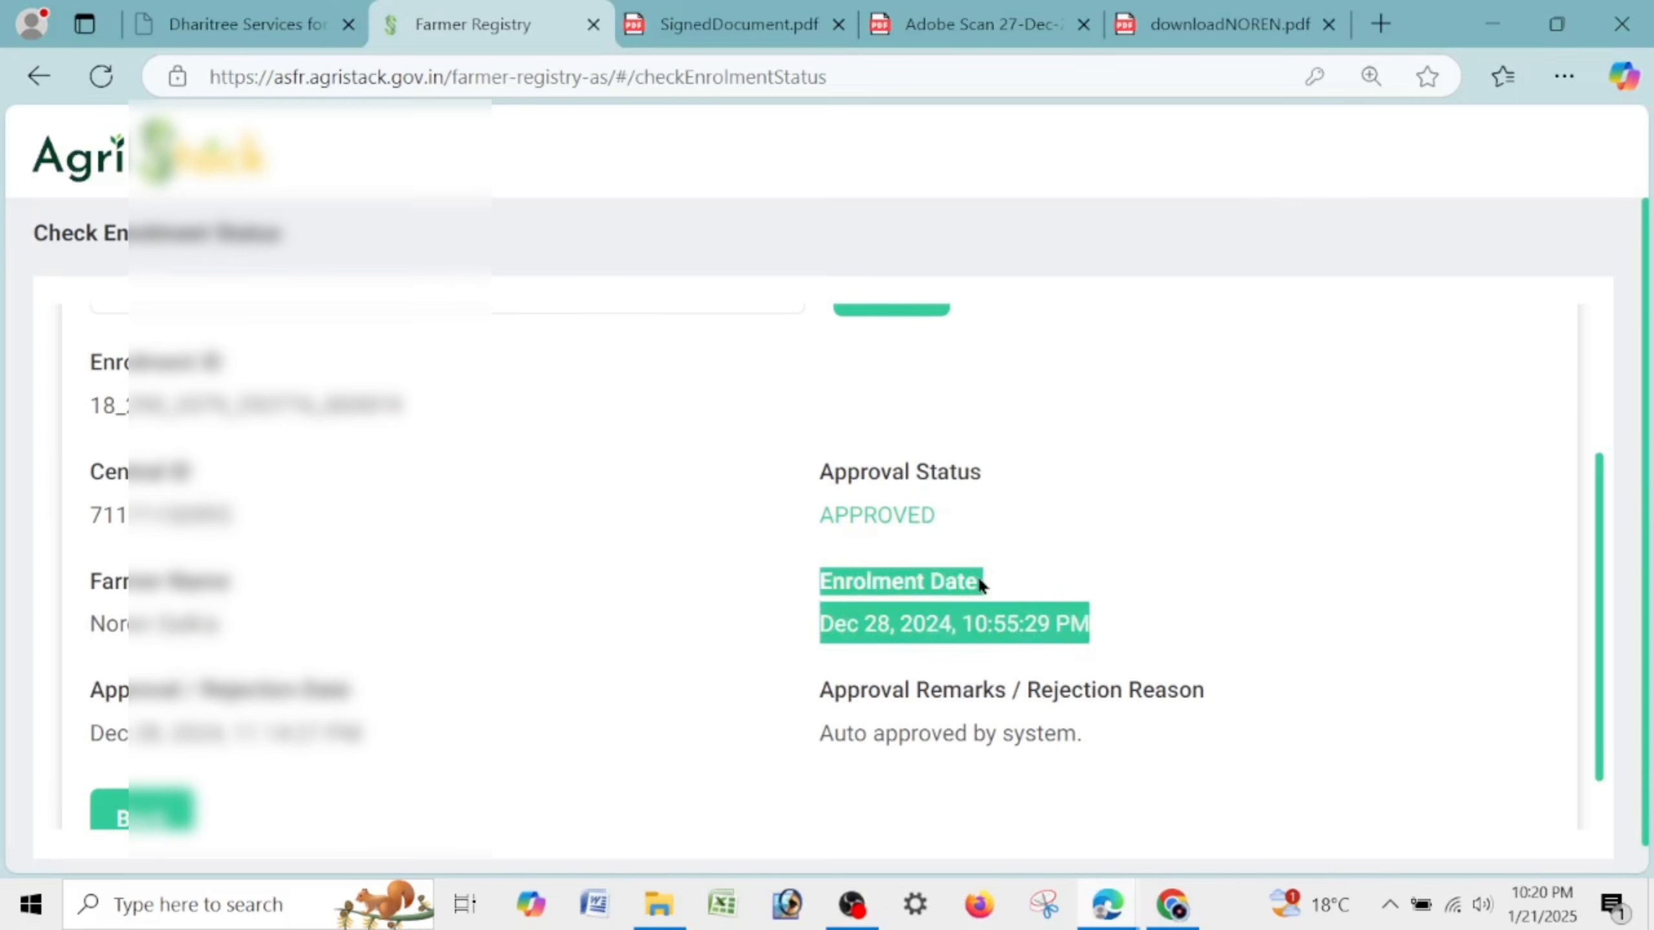
{"action": "left_click", "coordinate": [870, 557]}
{"action": "left_click_drag", "start_coordinate": [821, 470], "coordinate": [967, 524]}
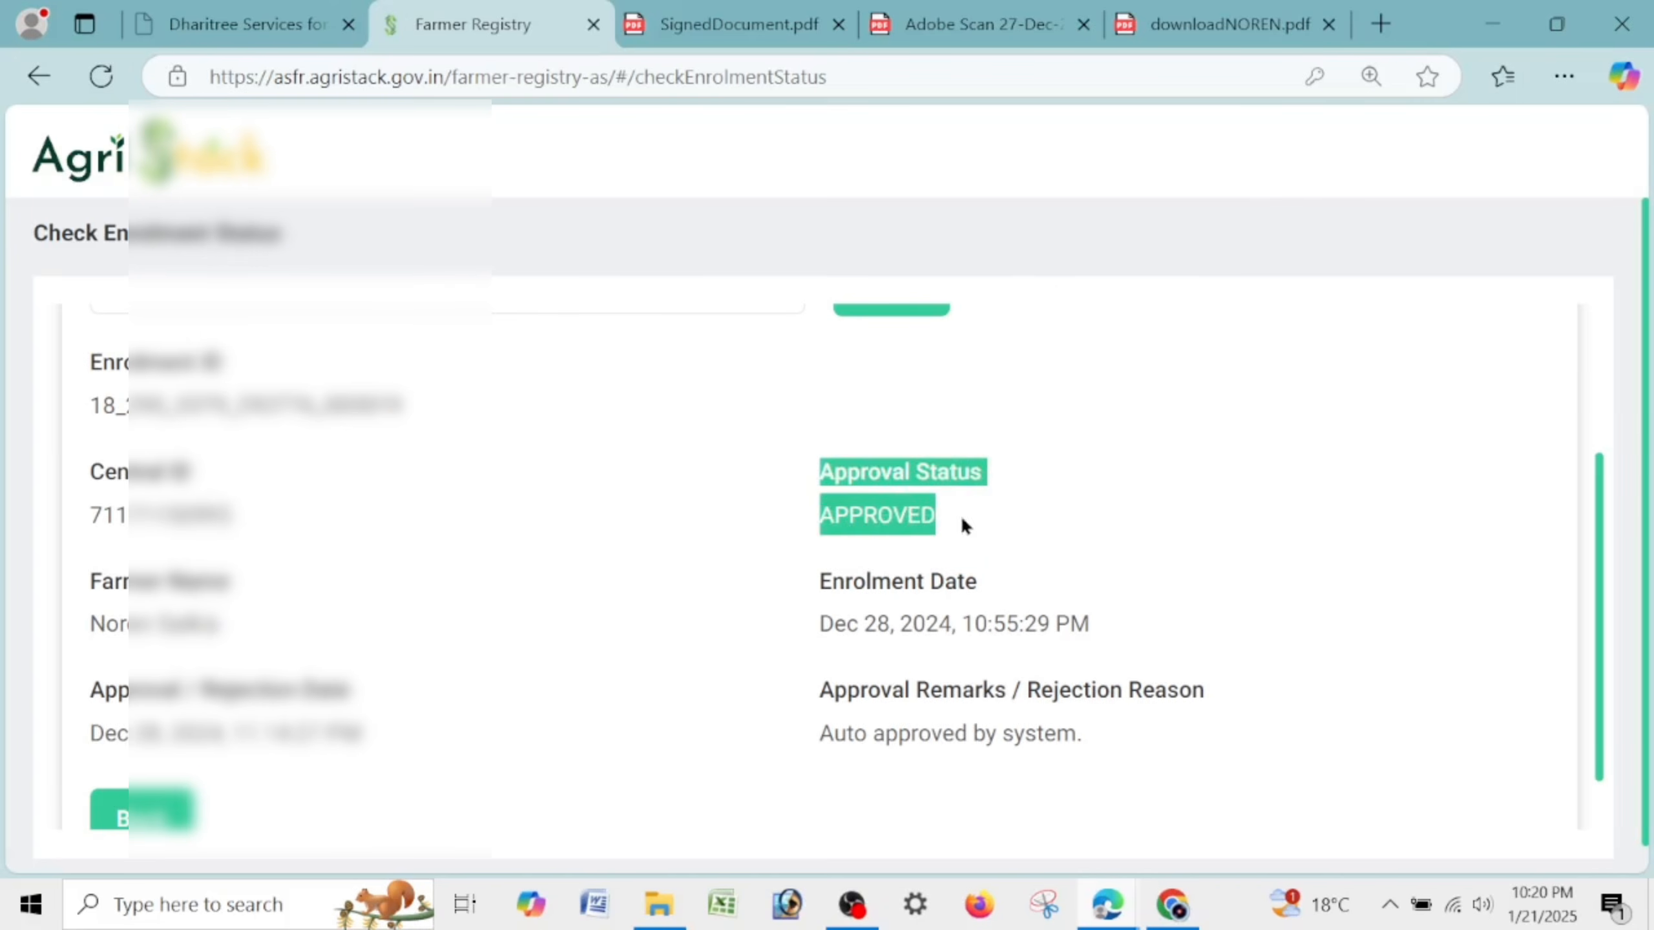
{"action": "left_click", "coordinate": [138, 822]}
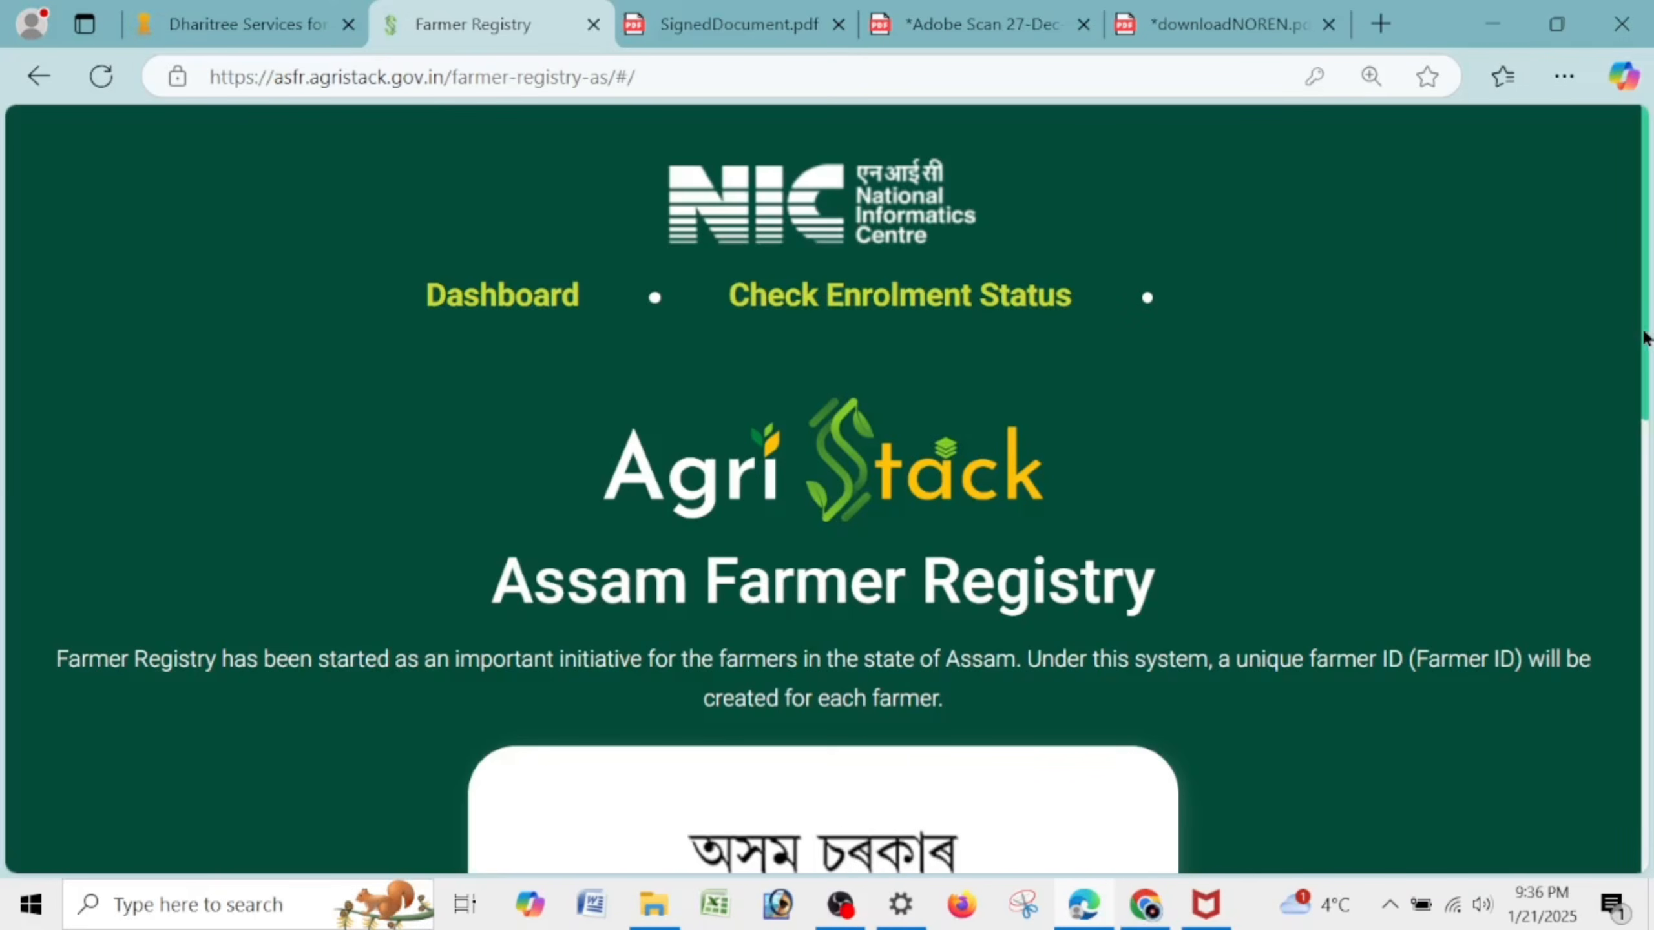
{"action": "scroll", "coordinate": [1641, 352], "scroll_direction": "down", "scroll_amount": 1}
{"action": "scroll", "coordinate": [1638, 372], "scroll_direction": "down", "scroll_amount": 1}
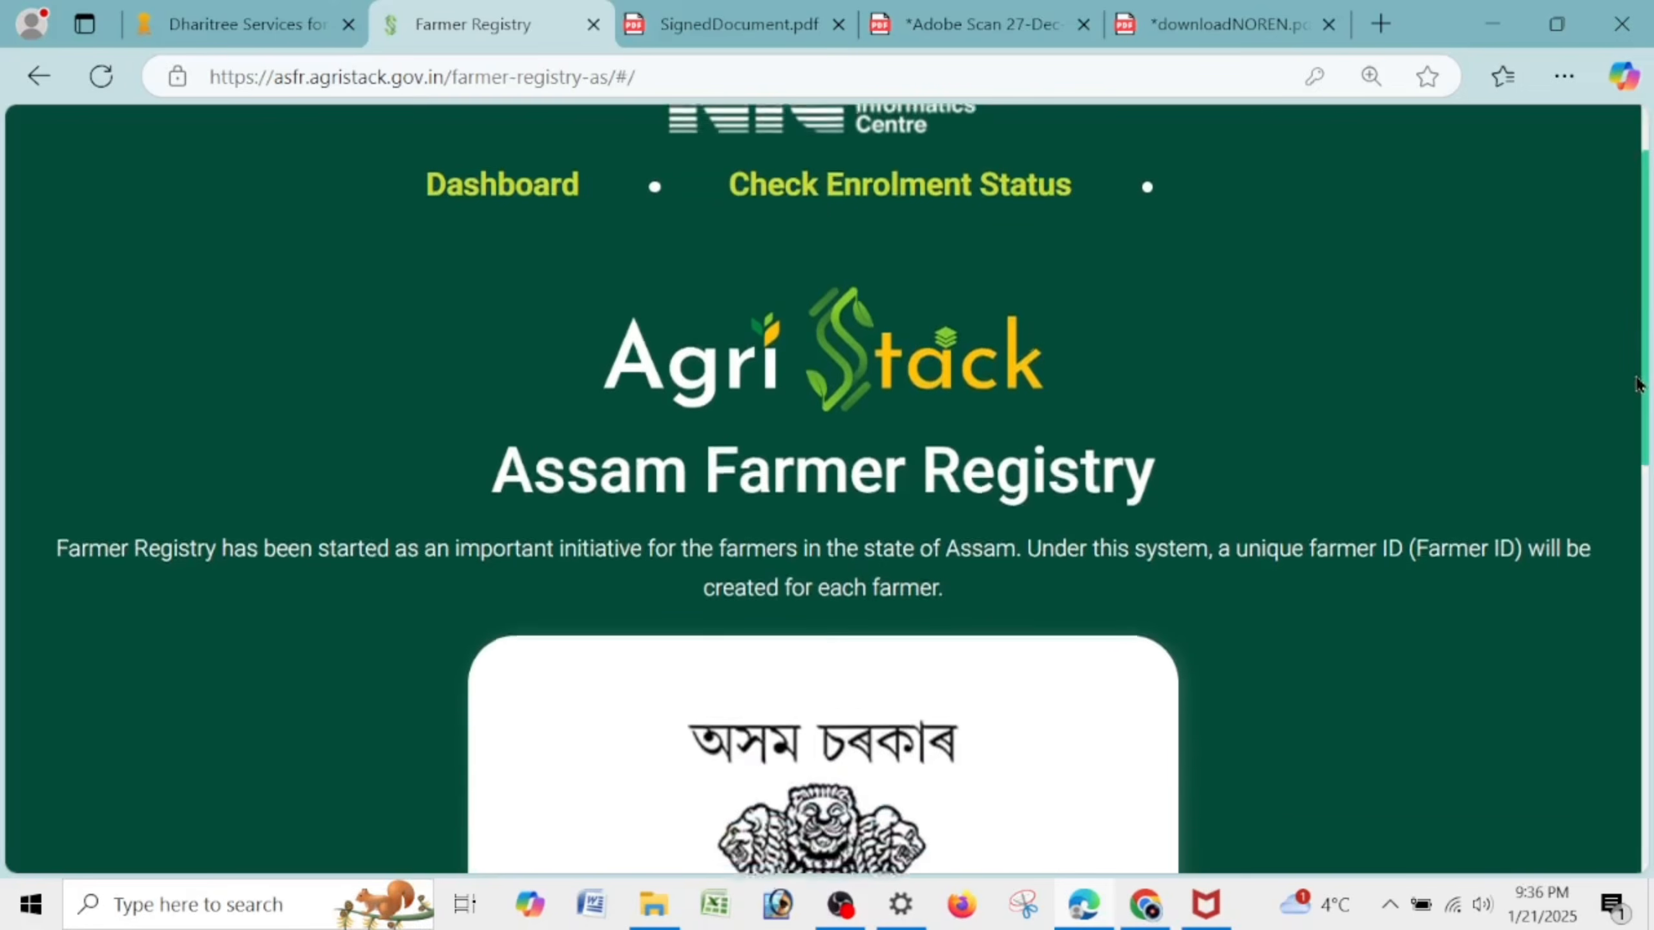
{"action": "scroll", "coordinate": [1637, 387], "scroll_direction": "down", "scroll_amount": 1}
{"action": "scroll", "coordinate": [1635, 404], "scroll_direction": "down", "scroll_amount": 2}
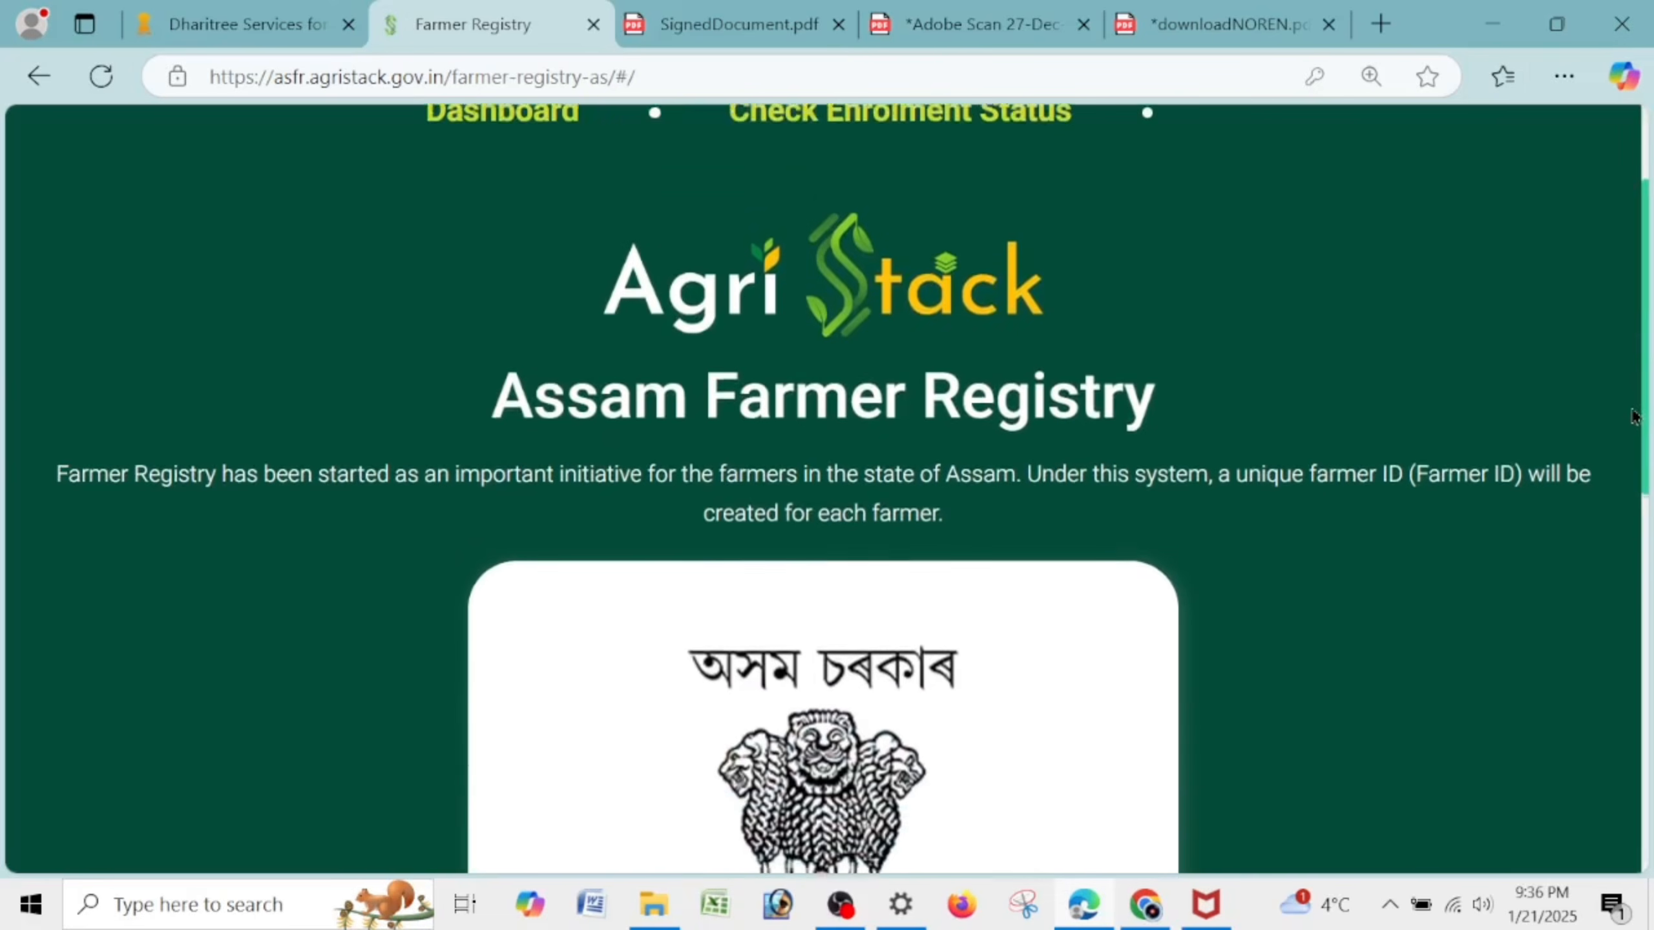
{"action": "scroll", "coordinate": [1629, 453], "scroll_direction": "down", "scroll_amount": 2}
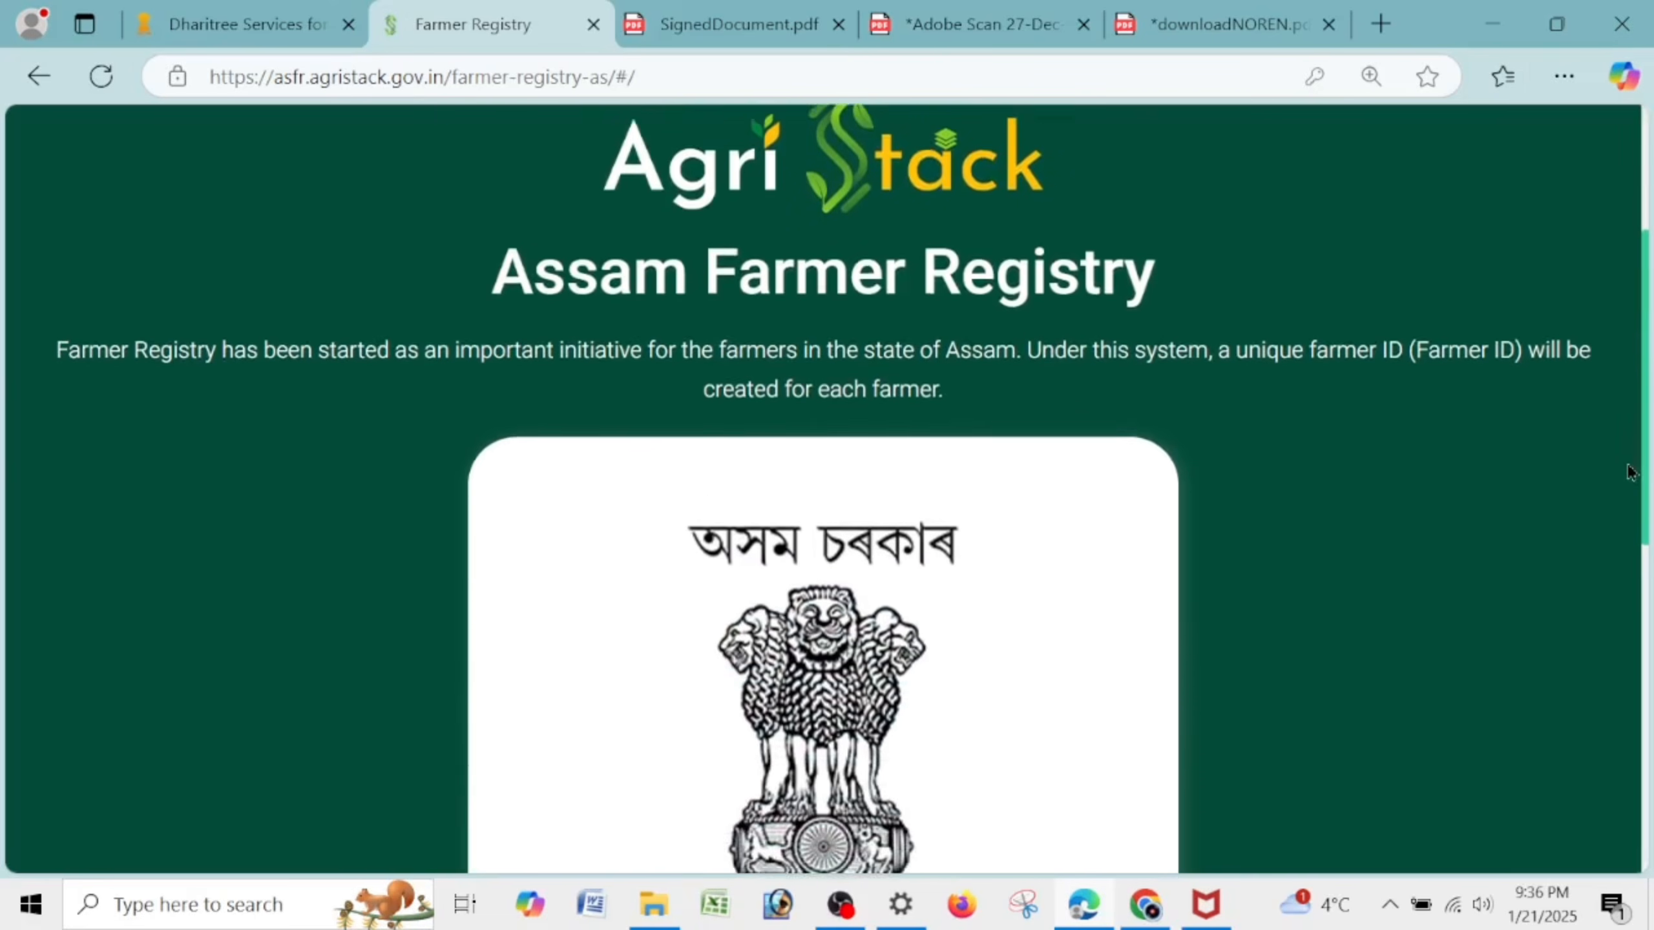
{"action": "scroll", "coordinate": [1627, 486], "scroll_direction": "down", "scroll_amount": 1}
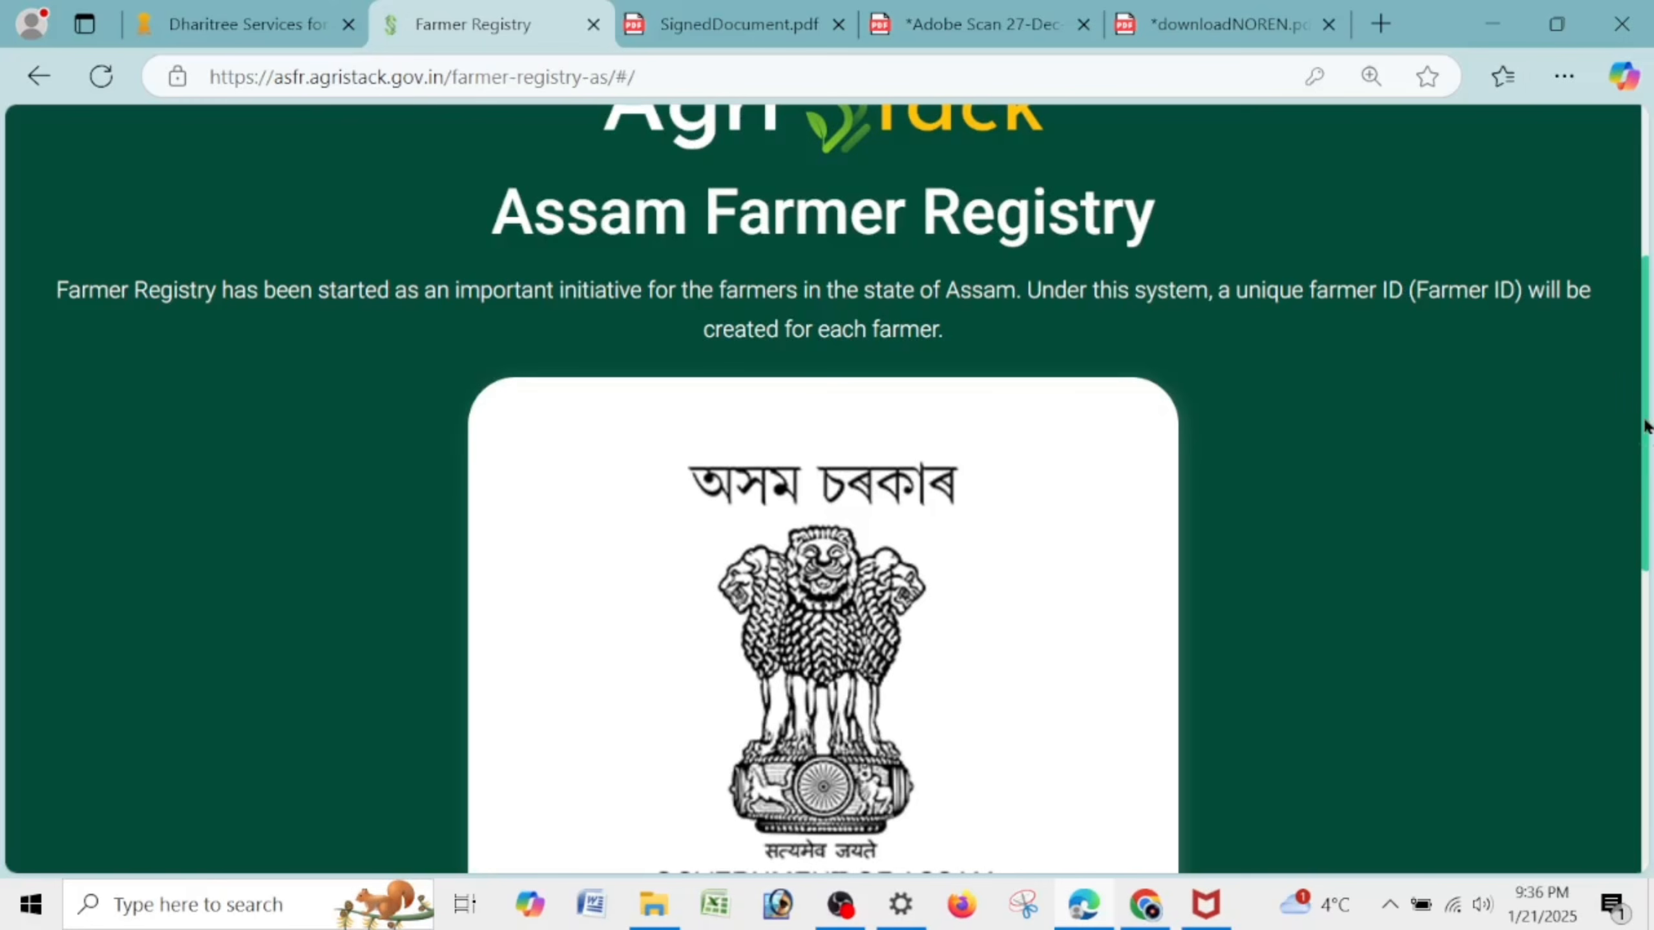
{"action": "left_click_drag", "start_coordinate": [1647, 427], "coordinate": [1645, 451]}
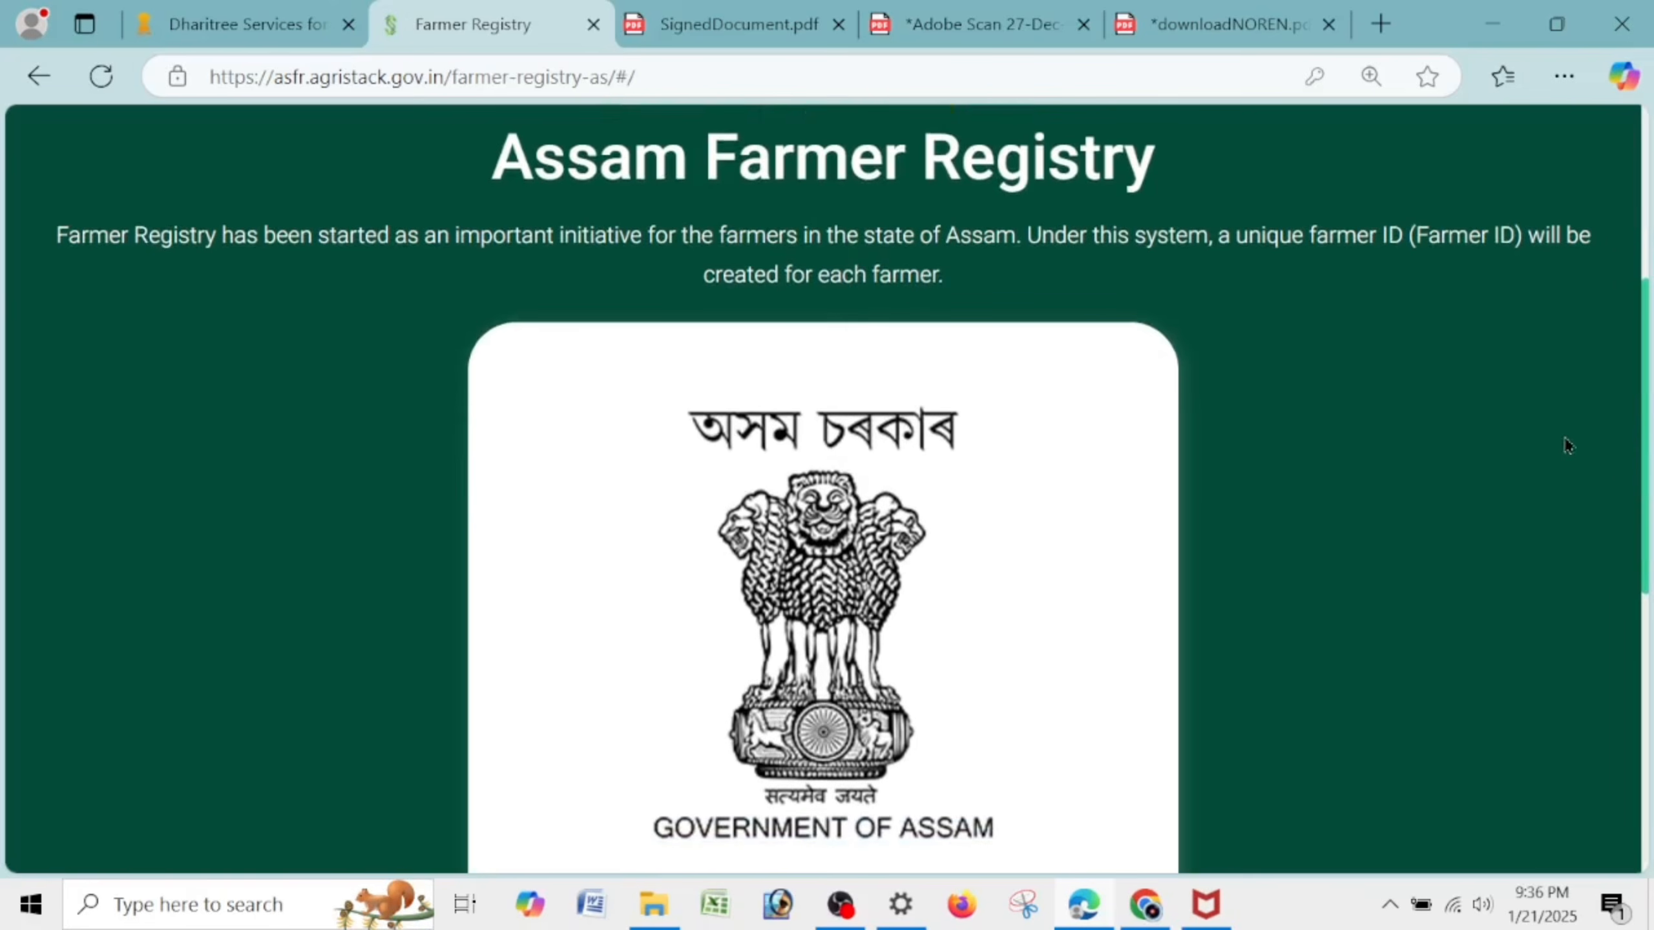